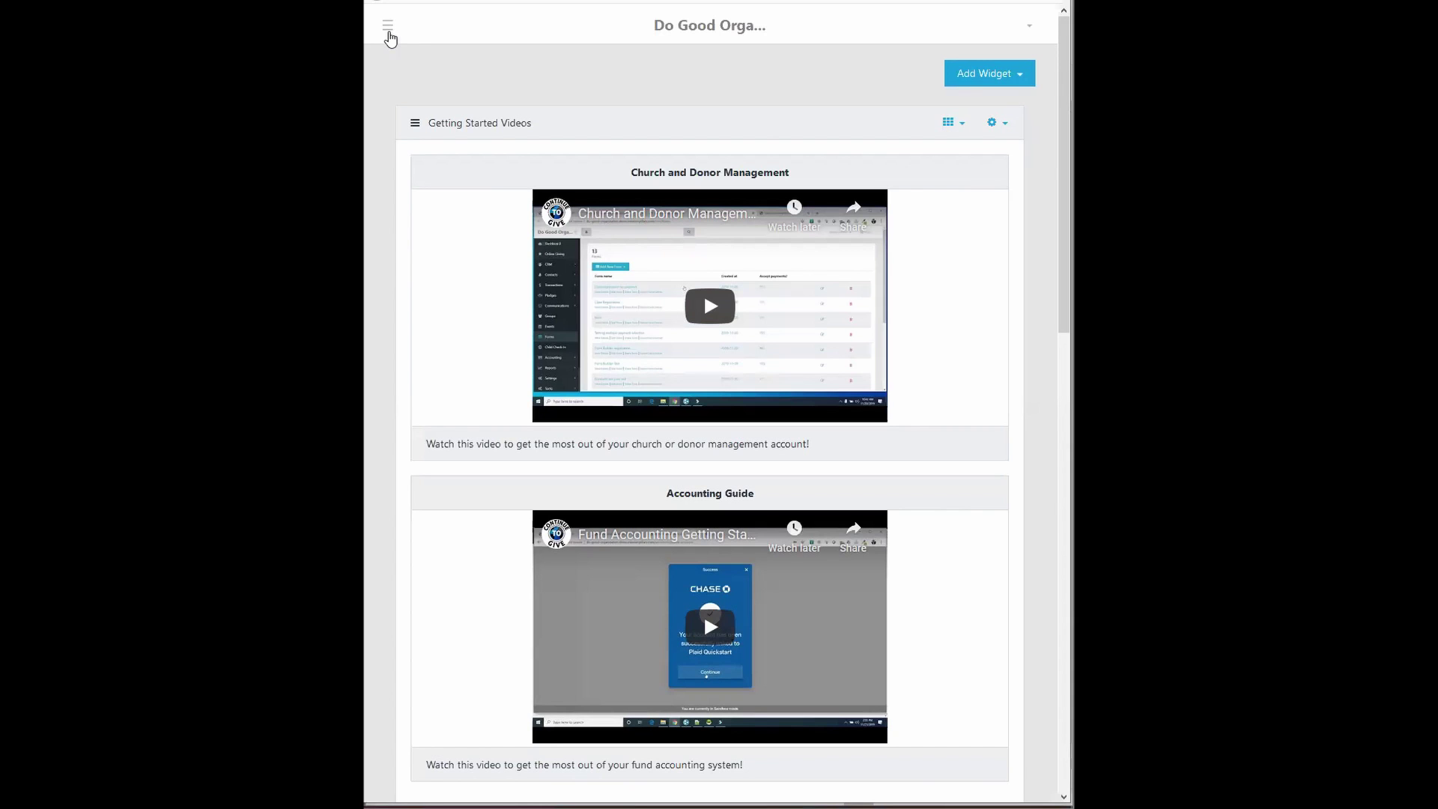
- Open the Import Contacts page in the CRM contacts section
left_click(388, 27)
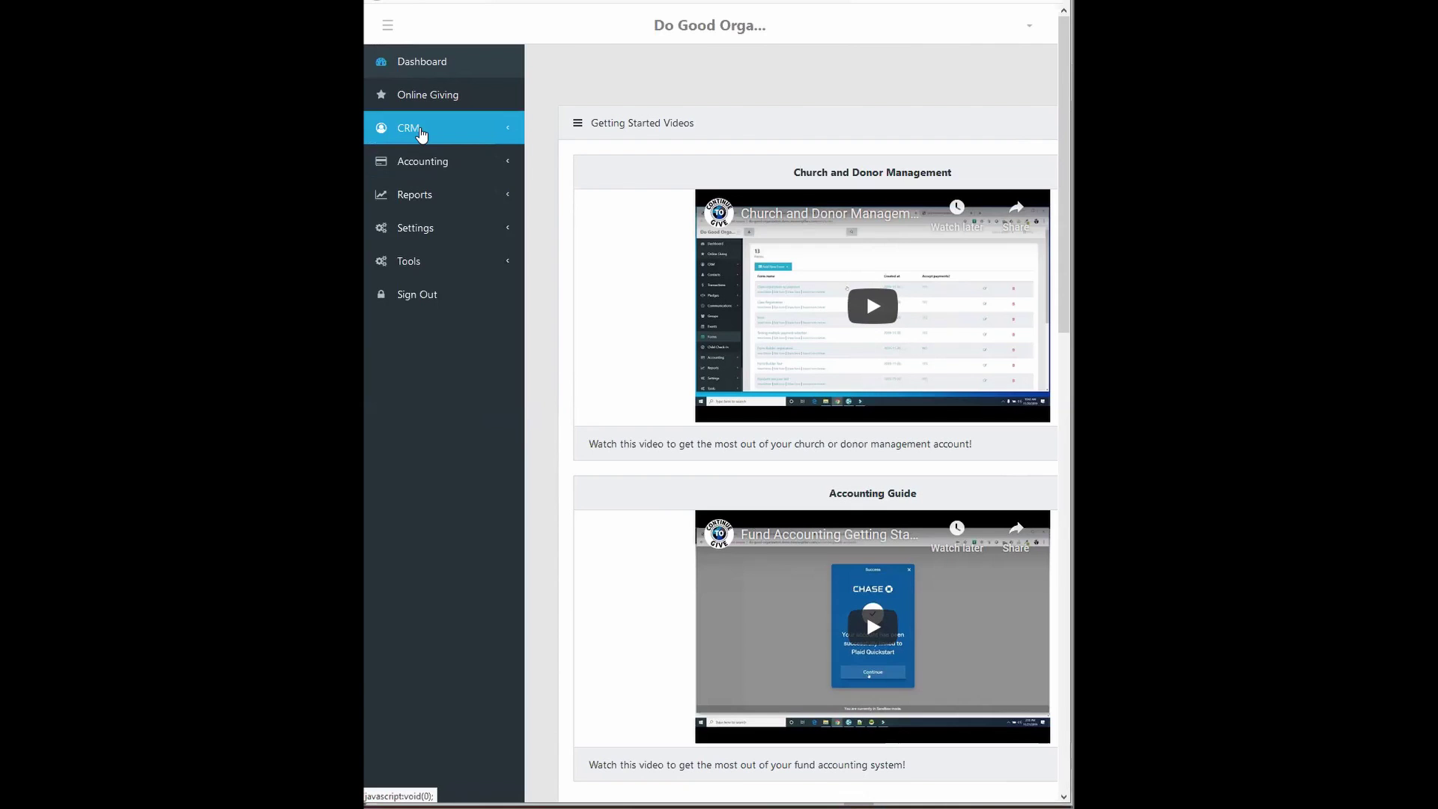
left_click(419, 131)
left_click(428, 166)
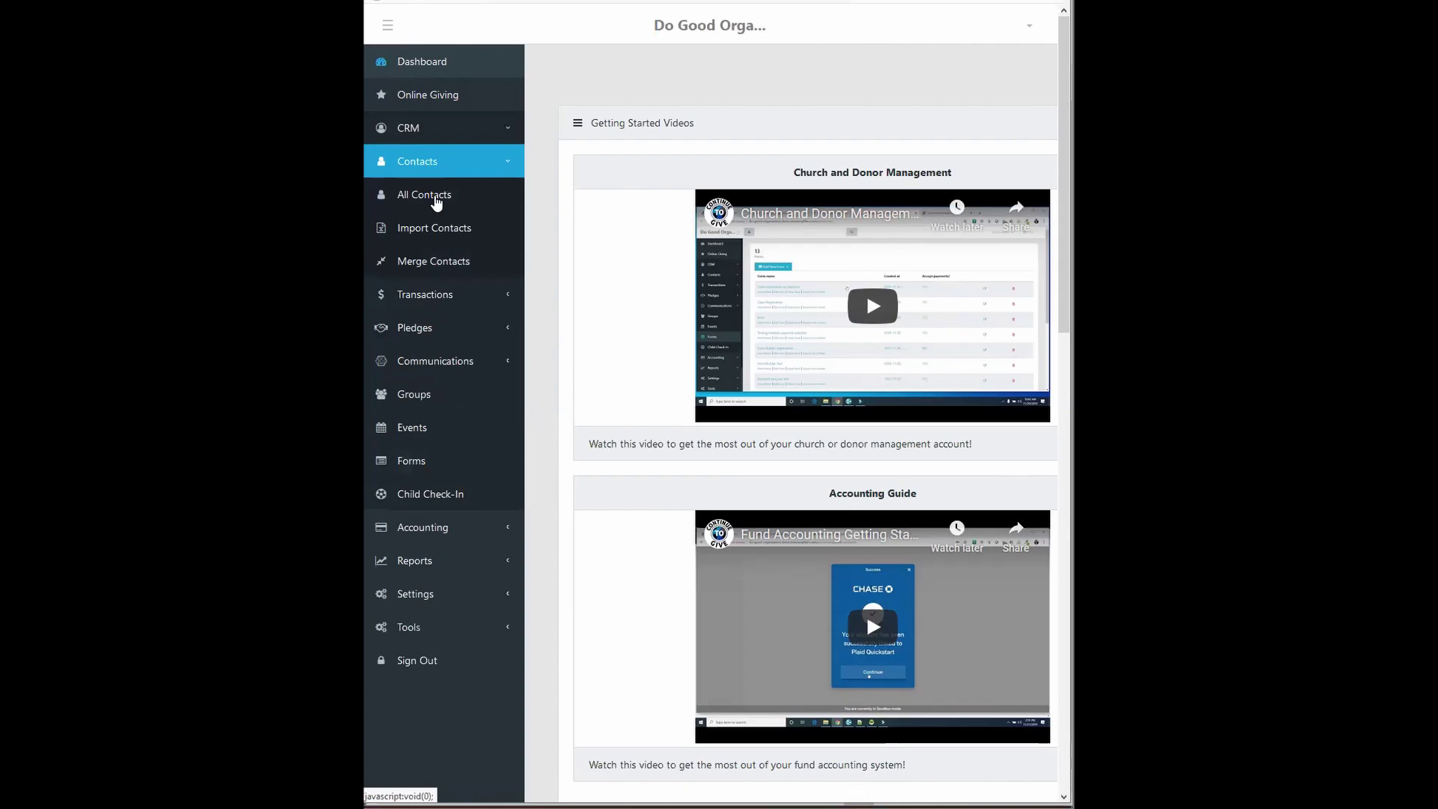
left_click(443, 241)
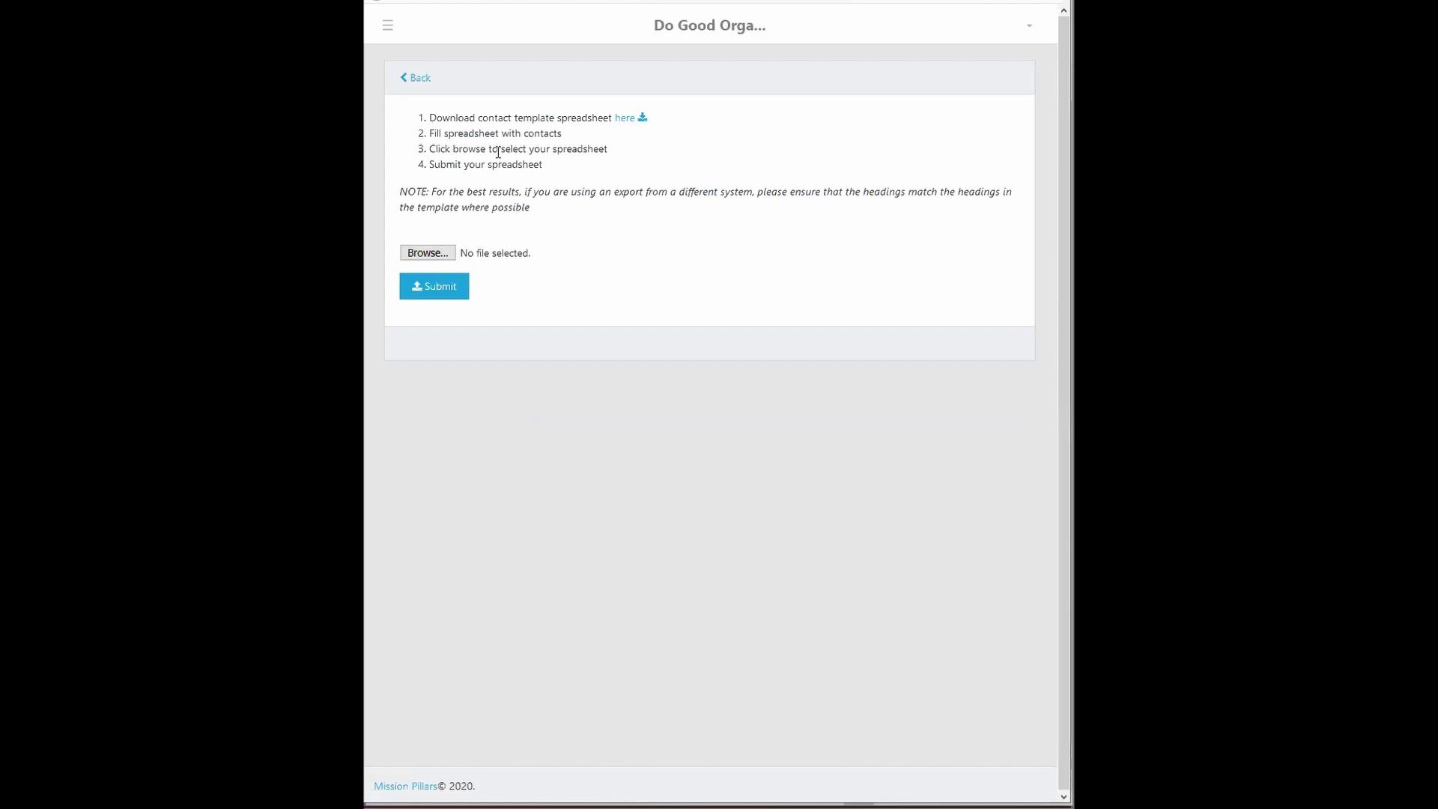
- Read through the import instructions on filling and selecting the spreadsheet, and the note about exports from a different system
left_click_drag(430, 149, 607, 148)
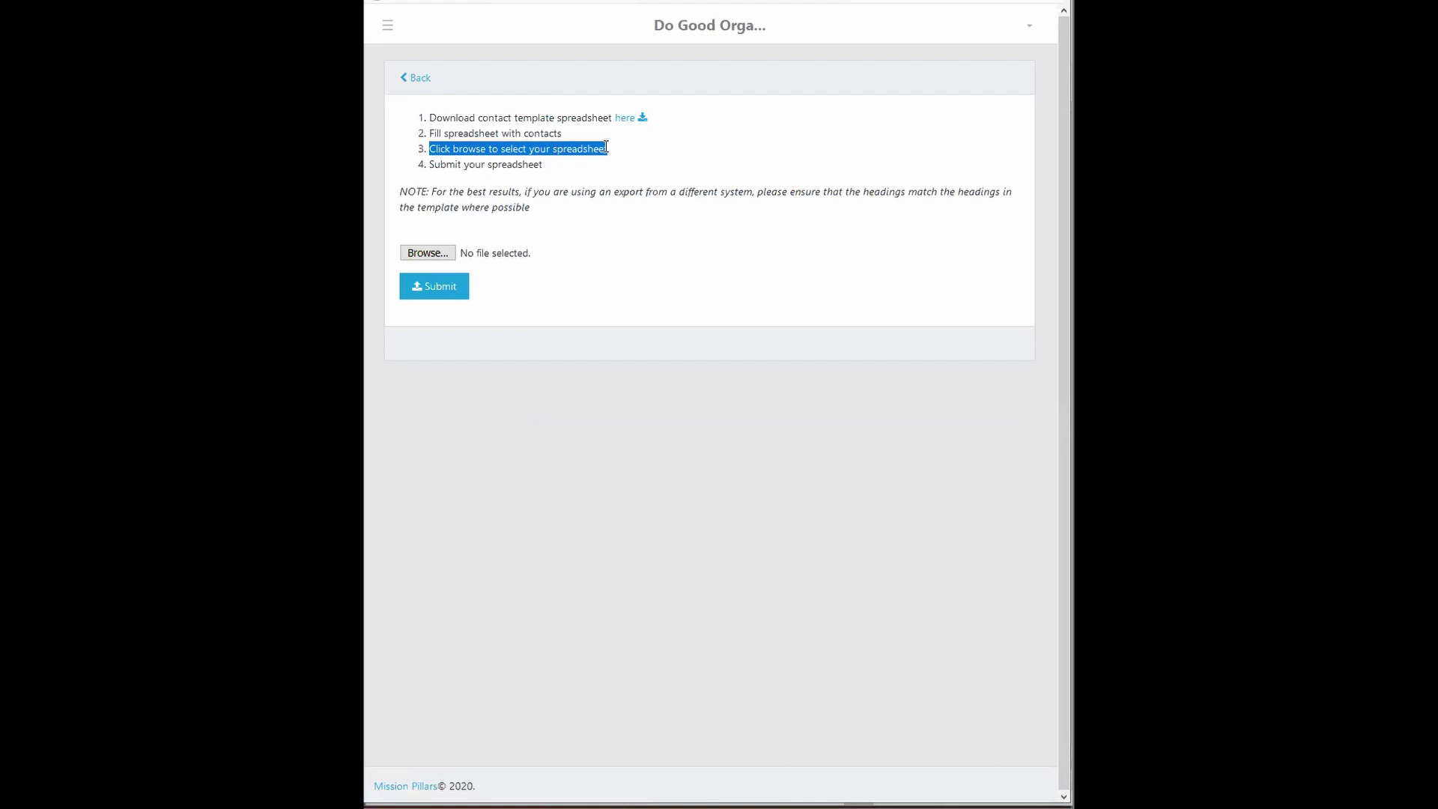
double_click(441, 133)
left_click_drag(535, 137, 541, 137)
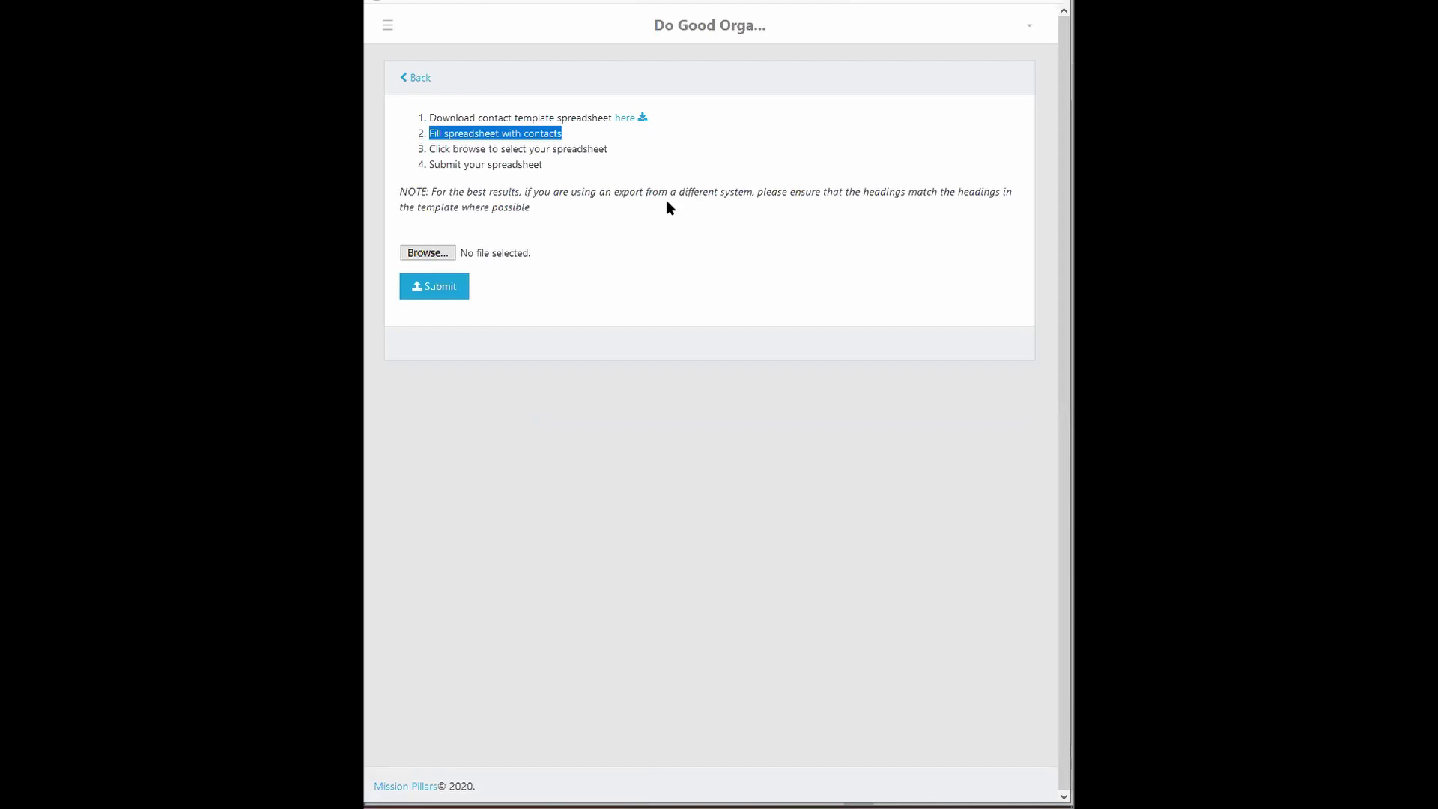
left_click_drag(693, 191, 726, 196)
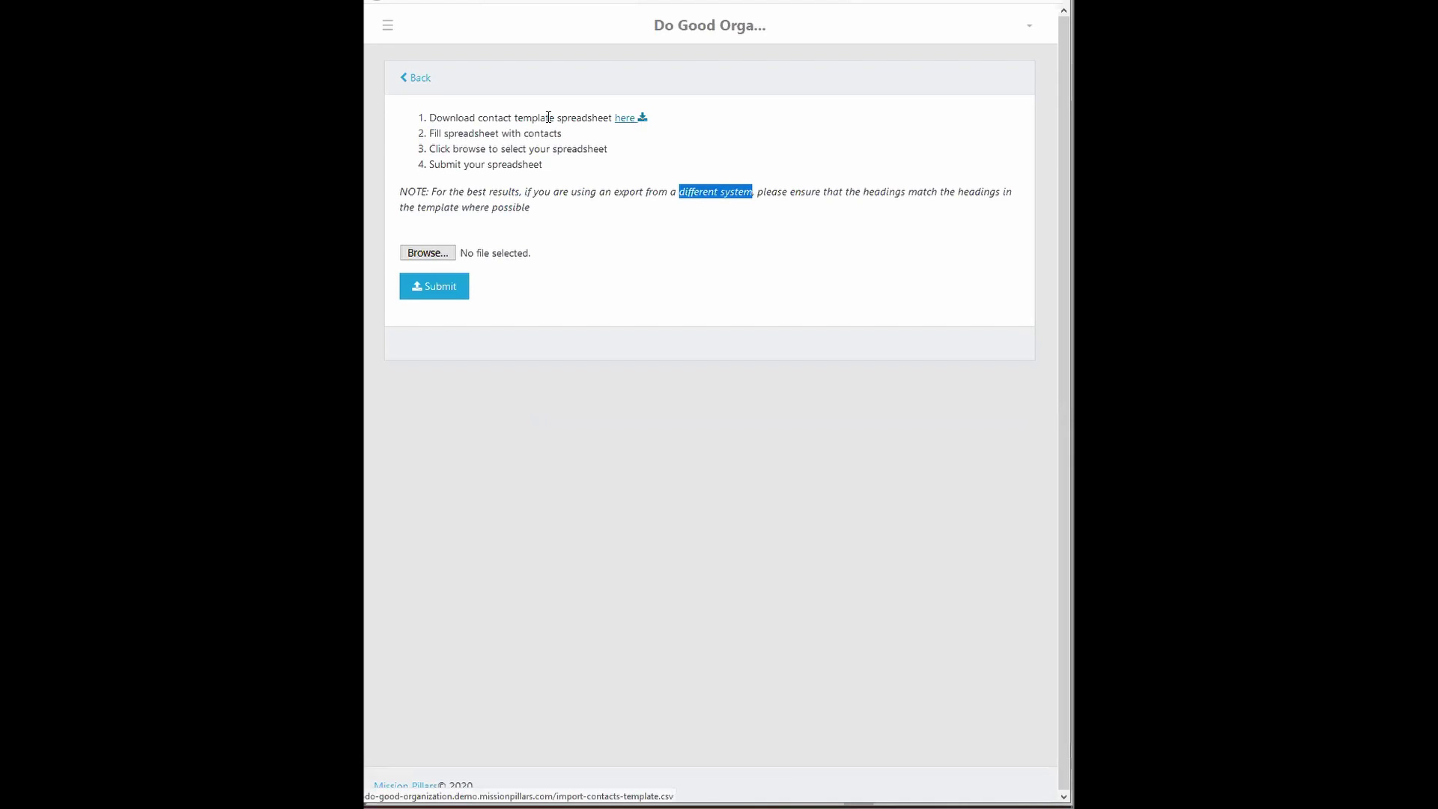
- Download the contact template spreadsheet, open it in Excel, and reposition and resize its window over the exported contacts workbook
left_click(637, 124)
left_click(761, 472)
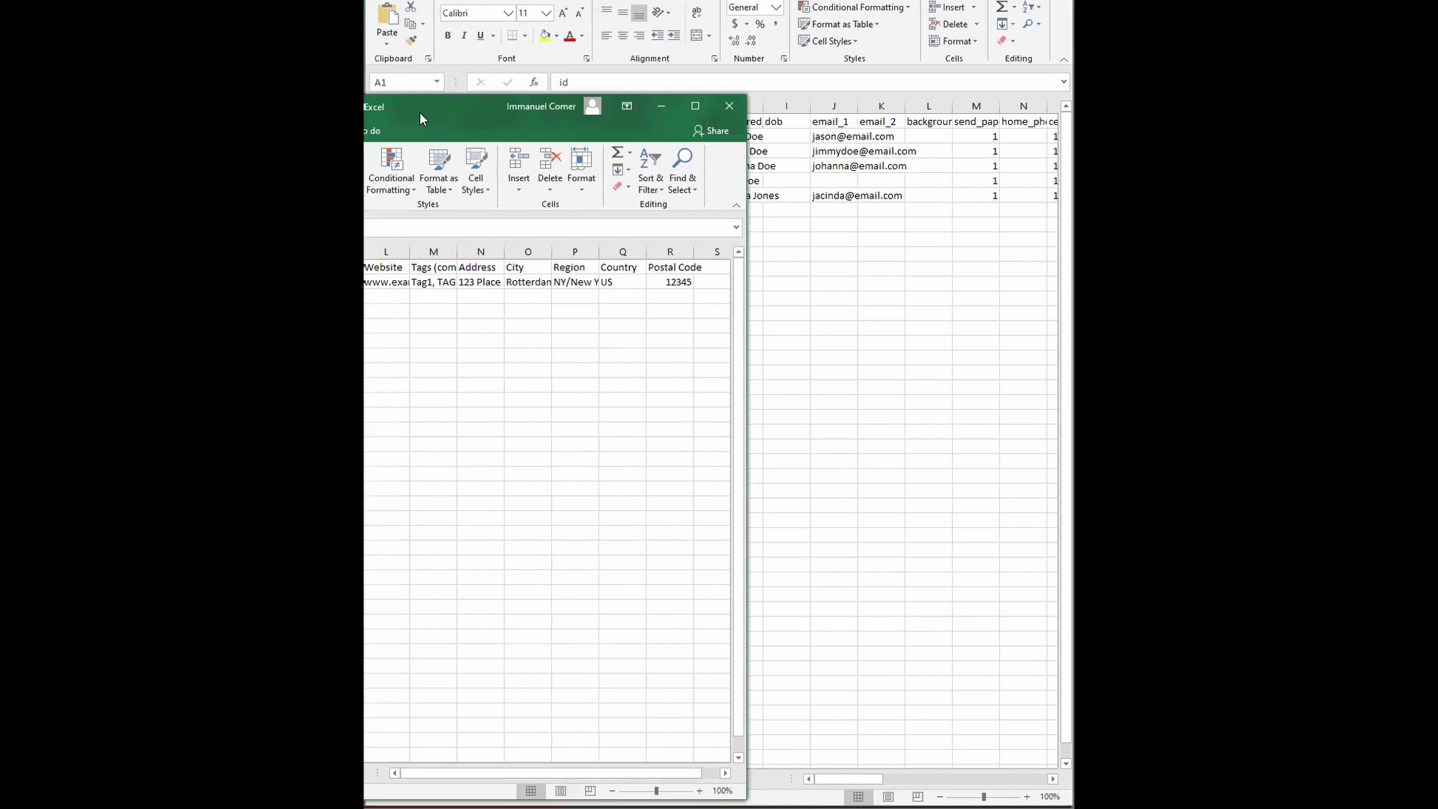
left_click_drag(419, 112, 809, 0)
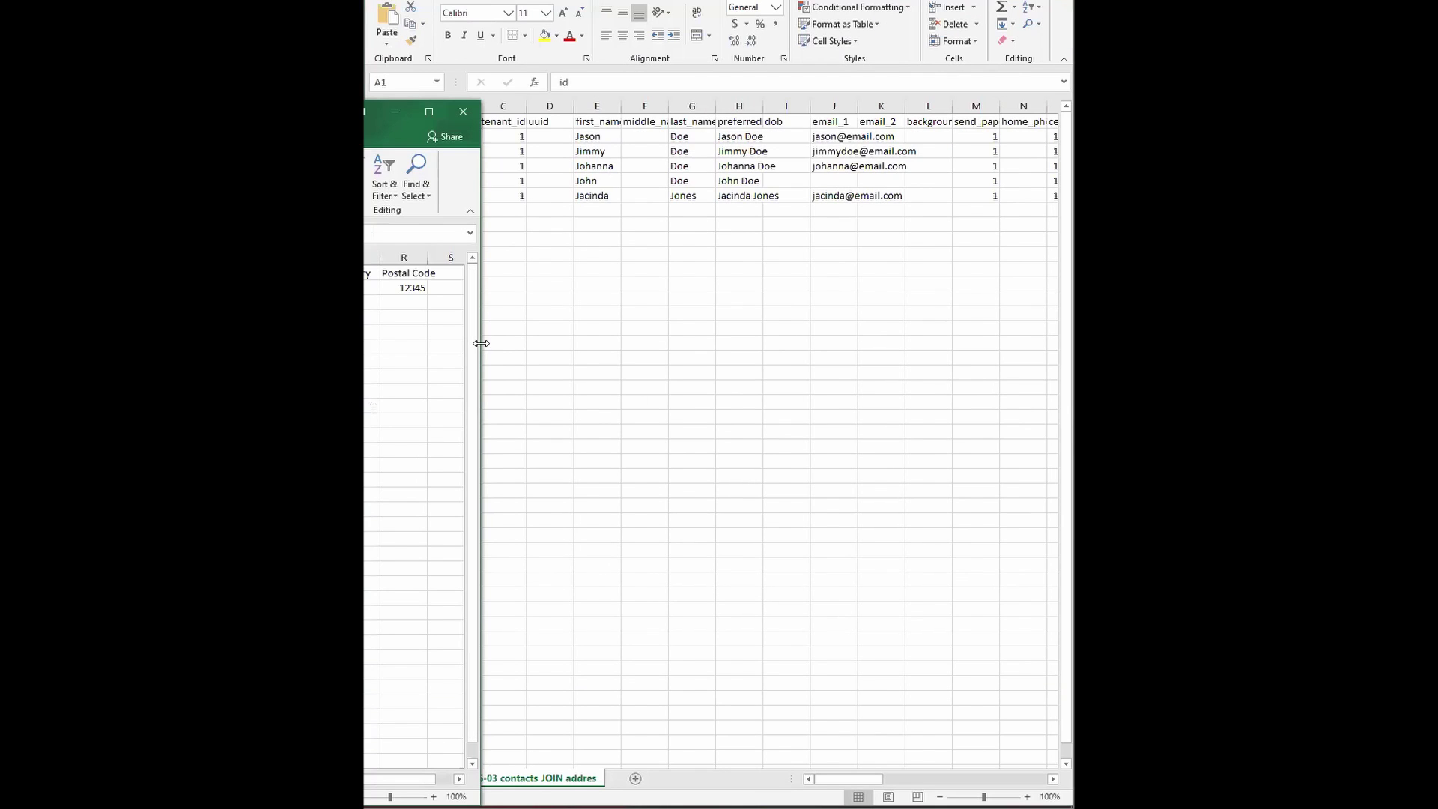
left_click_drag(481, 343, 365, 343)
- Examine the header row of the exported contacts sheet, from the id and name columns through to the mailing address columns
left_click(566, 122)
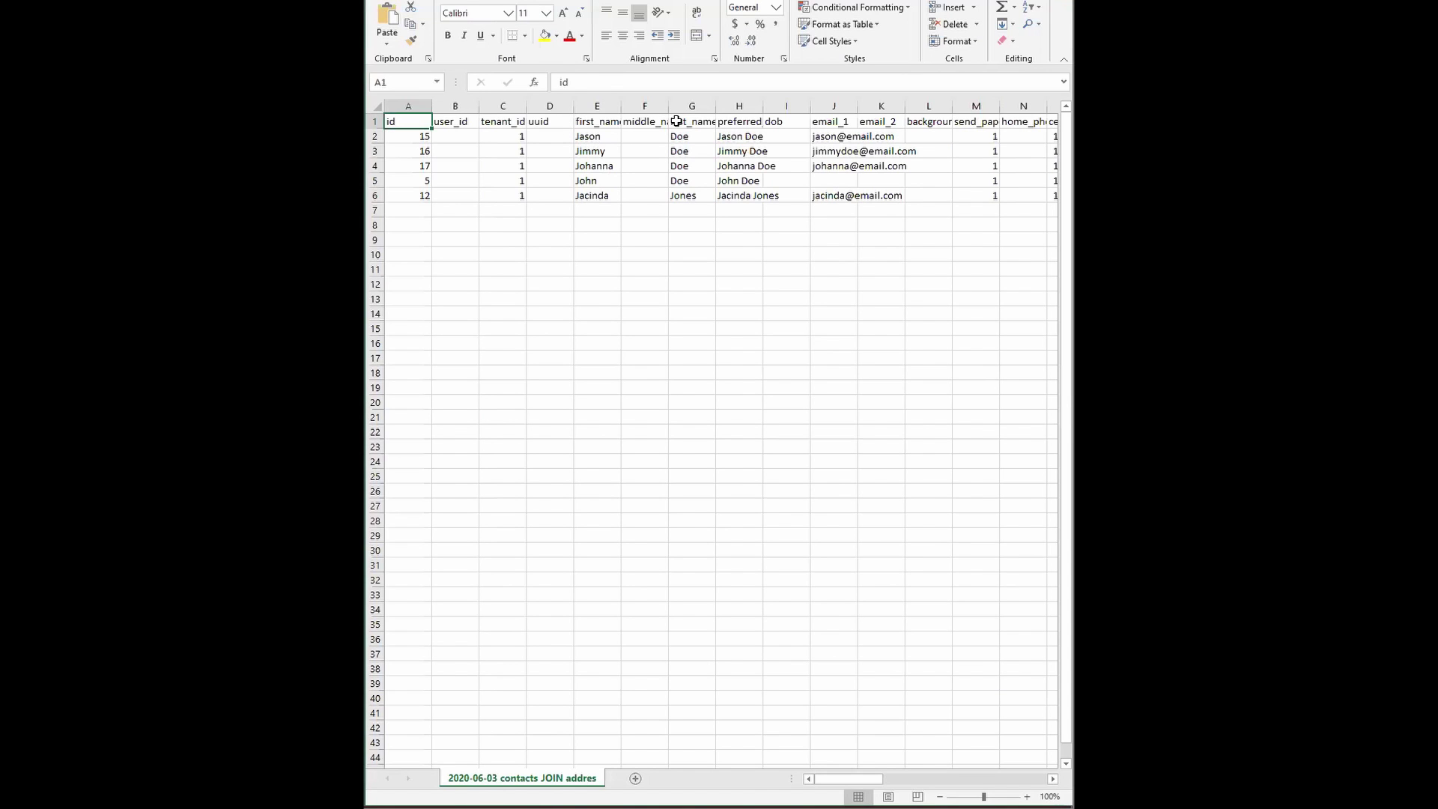
left_click(677, 121)
key("Right")
key("Right")
key("Right")
key("Right")
key("Right")
key("Right")
key("Right")
key("Right")
key("Right")
key("Right")
key("Right")
key("Right")
key("Right")
key("Right")
key("Right")
key("Right")
key("Right")
key("Right")
key("Right")
key("Right")
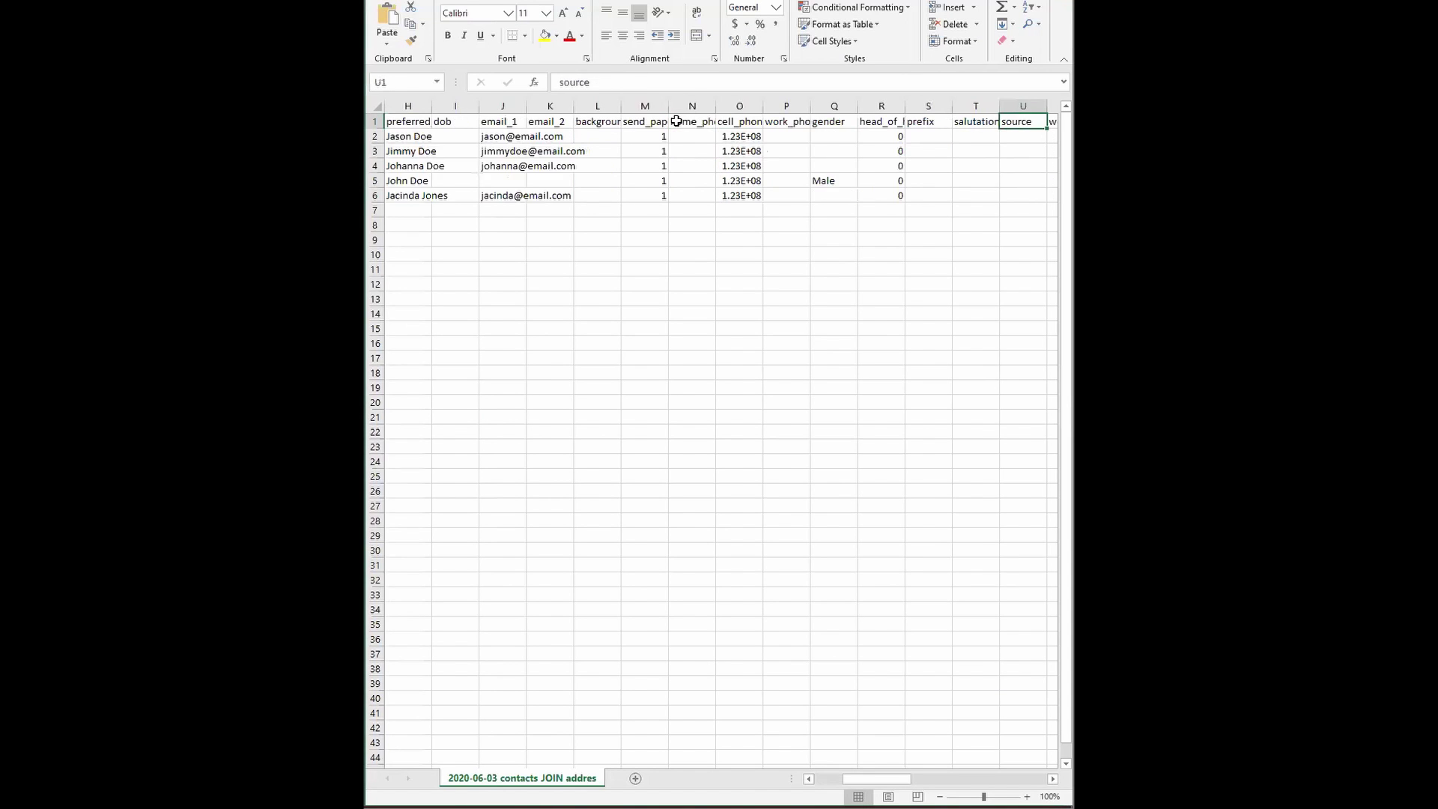
key("Right")
key("Right")
key("Right")
key("Right")
key("Right")
key("Right")
key("Right")
key("Right")
key("Right")
key("Right")
key("Right")
key("Right")
key("Right")
key("Right")
key("Right")
key("Right")
key("Right")
key("Right")
key("Right")
key("Left")
key("Left")
key("Left")
key("Left")
key("Left")
key("Left")
key("Left")
key("Left")
key("Left")
key("Left")
key("Left")
key("Left")
key("Left")
key("Left")
key("Left")
key("Left")
key("Left")
key("Left")
key("Left")
key("Left")
key("Left")
key("Left")
key("Left")
key("Left")
key("Left")
key("Left")
key("Left")
key("Left")
key("Left")
key("Left")
key("Left")
key("Left")
key("Left")
key("Left")
key("Left")
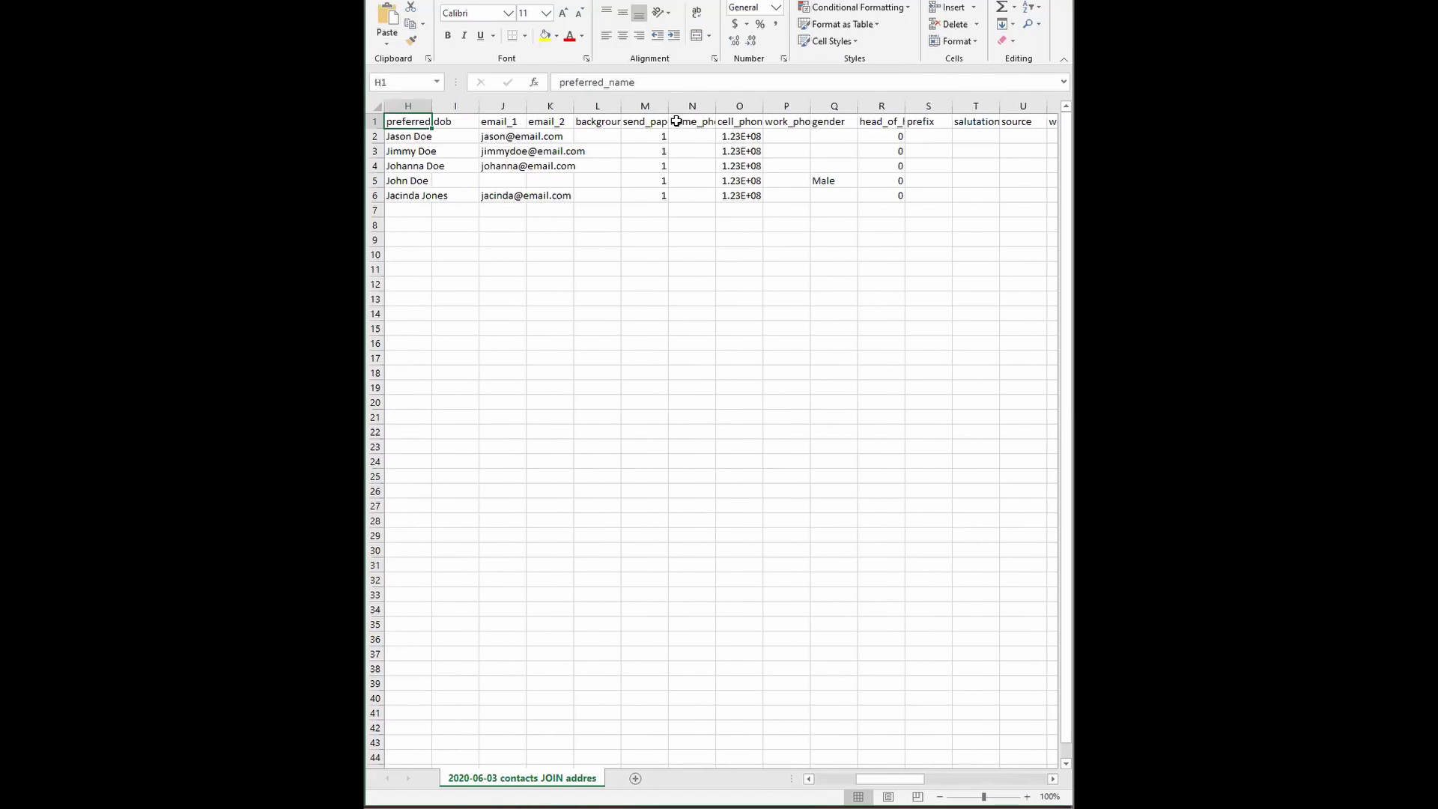
key("Right")
key("Right")
key("Right")
key("Right")
key("Right")
key("Right")
key("Right")
key("Right")
key("Right")
key("Right")
key("Right")
key("Right")
key("Right")
key("Right")
key("Right")
key("Right")
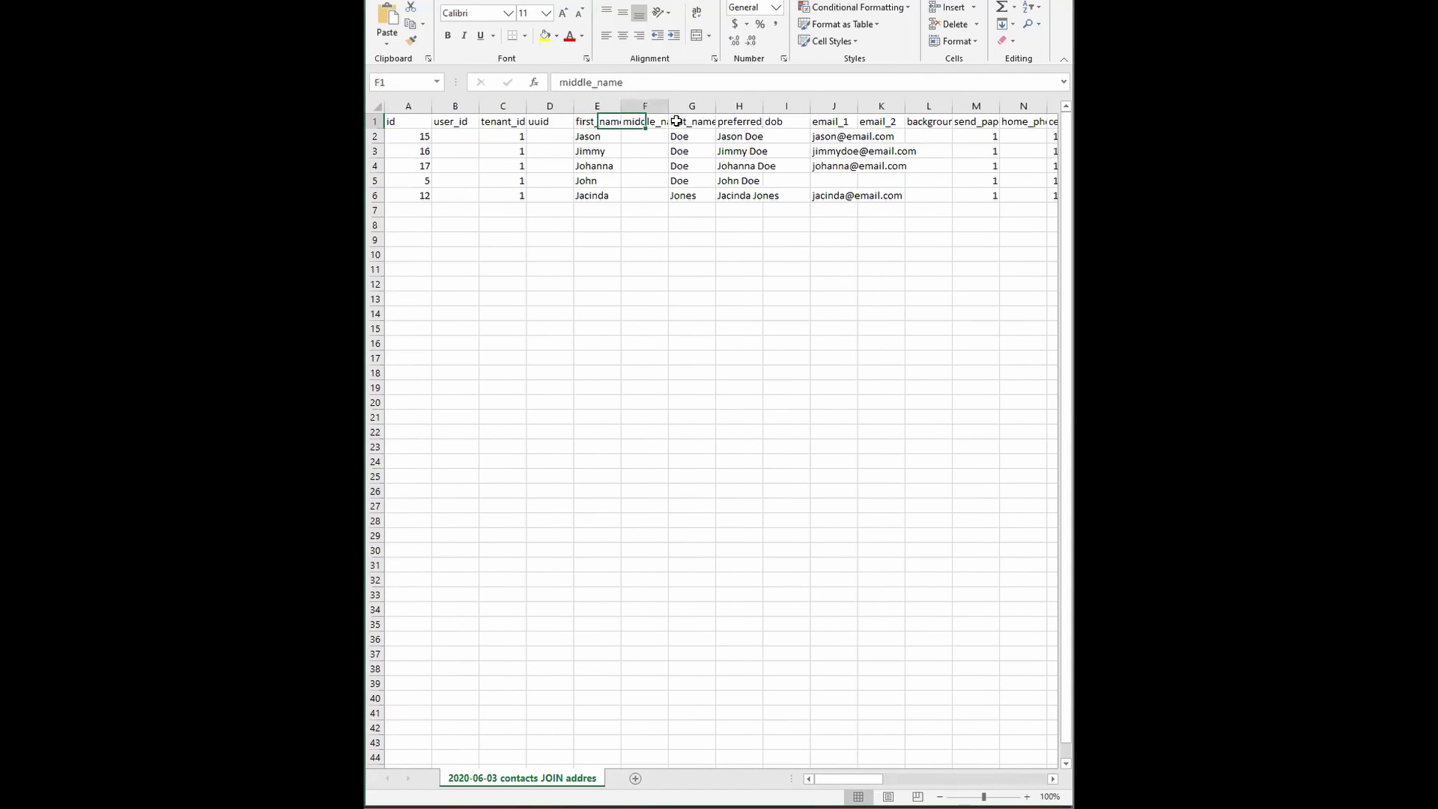
key("Right")
key("Right")
key("Right")
key("Right")
key("Right")
key("Right")
key("Right")
key("Right")
key("Right")
key("Right")
key("Right")
key("Right")
key("Right")
key("Right")
key("Right")
key("Right")
key("Right")
key("Right")
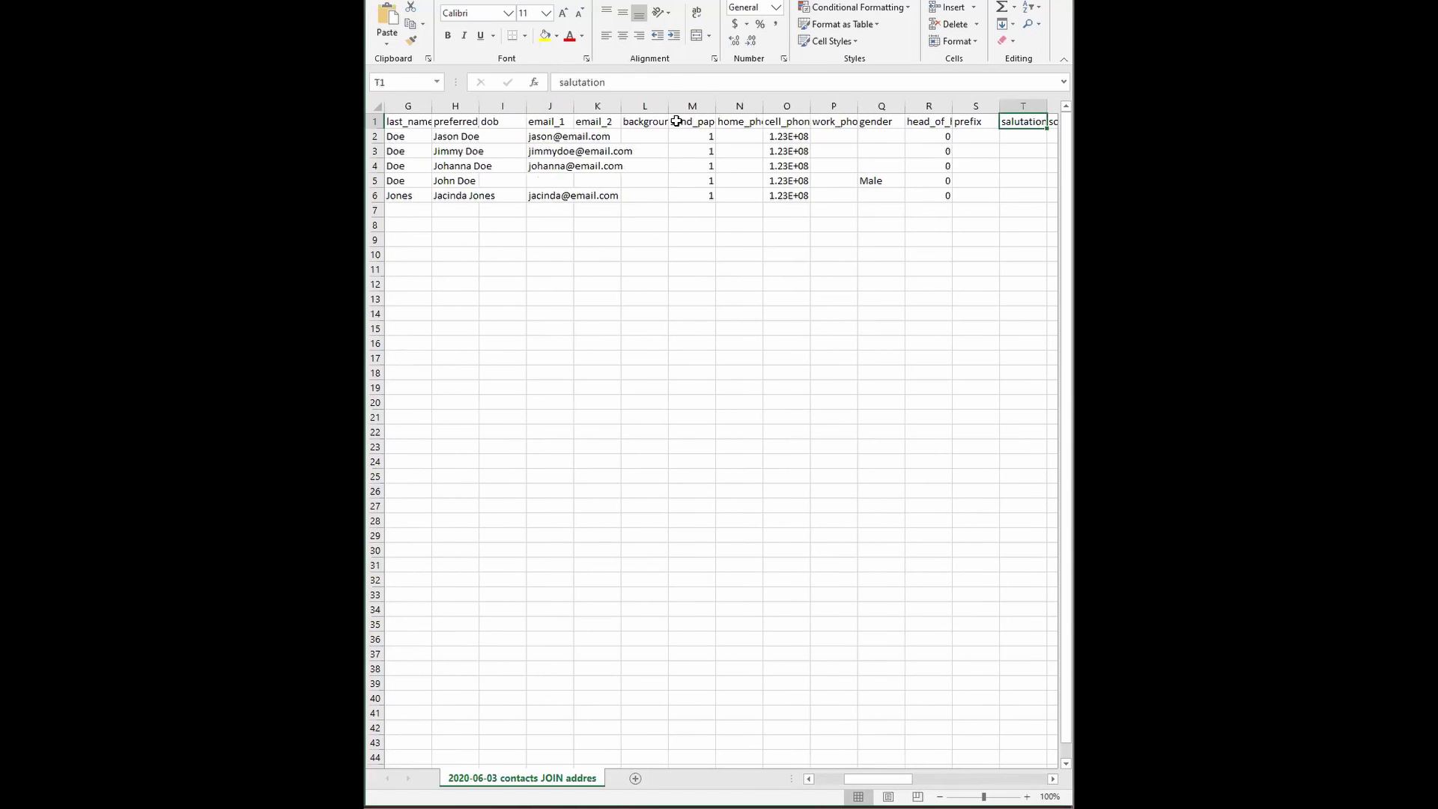
key("Right")
key("Right")
key("Right")
key("Right")
key("Right")
key("Right")
key("Right")
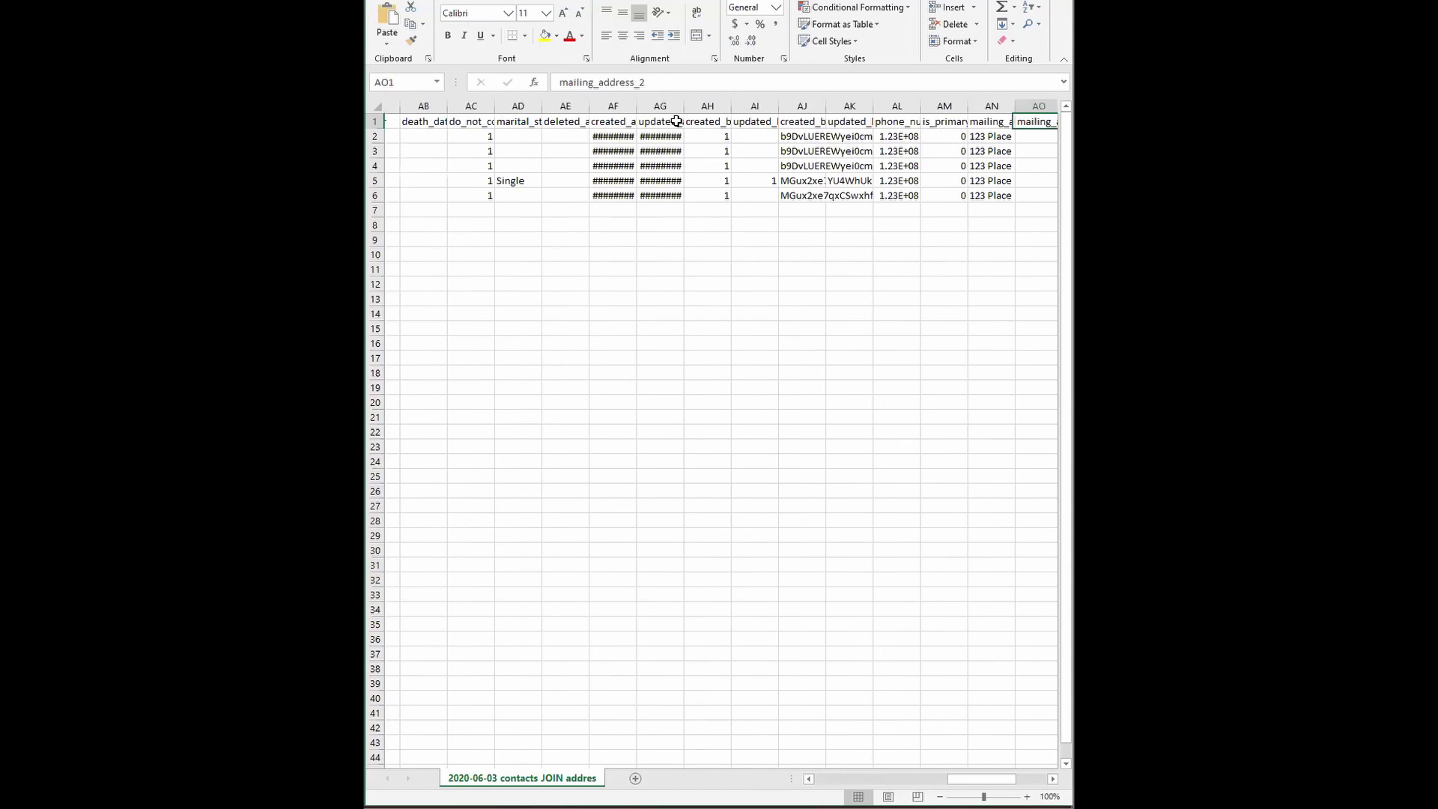
key("Right")
key("Right")
key("Right")
key("Left")
key("Left")
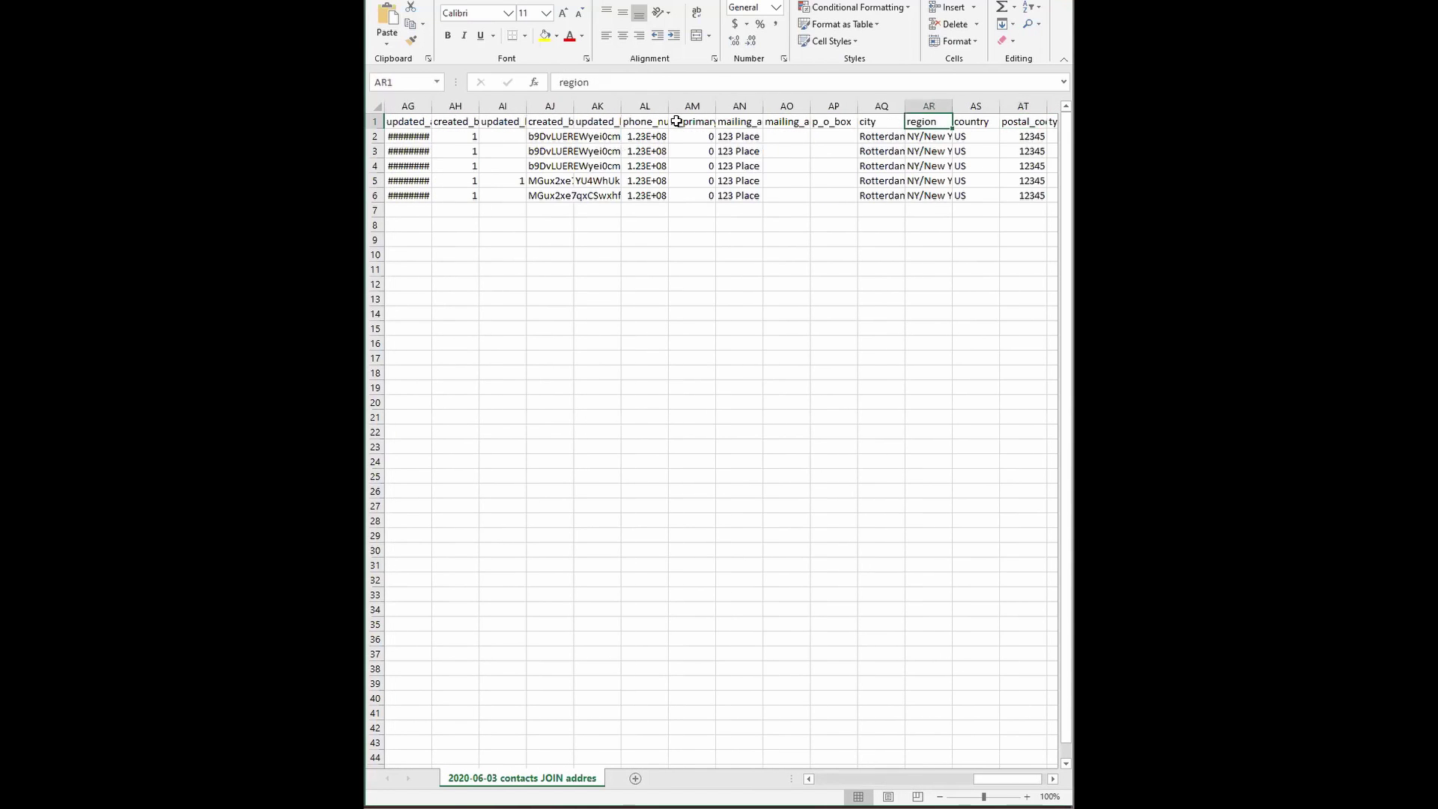
key("Left")
key("Left")
key("Right")
key("Right")
key("Left")
key("Left")
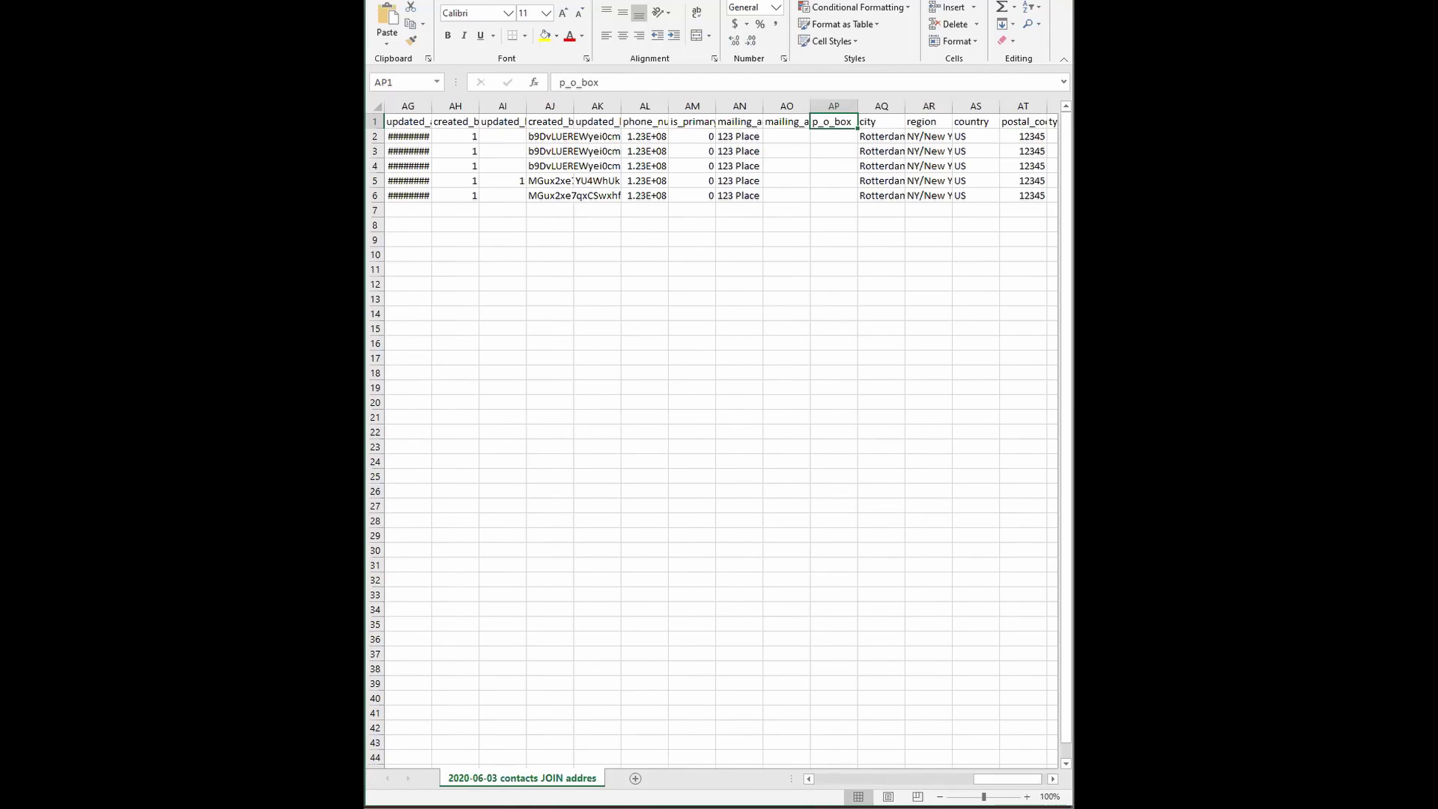
- Switch to the import-contacts-template workbook and auto-fit the width of all its columns
key("alt+Tab")
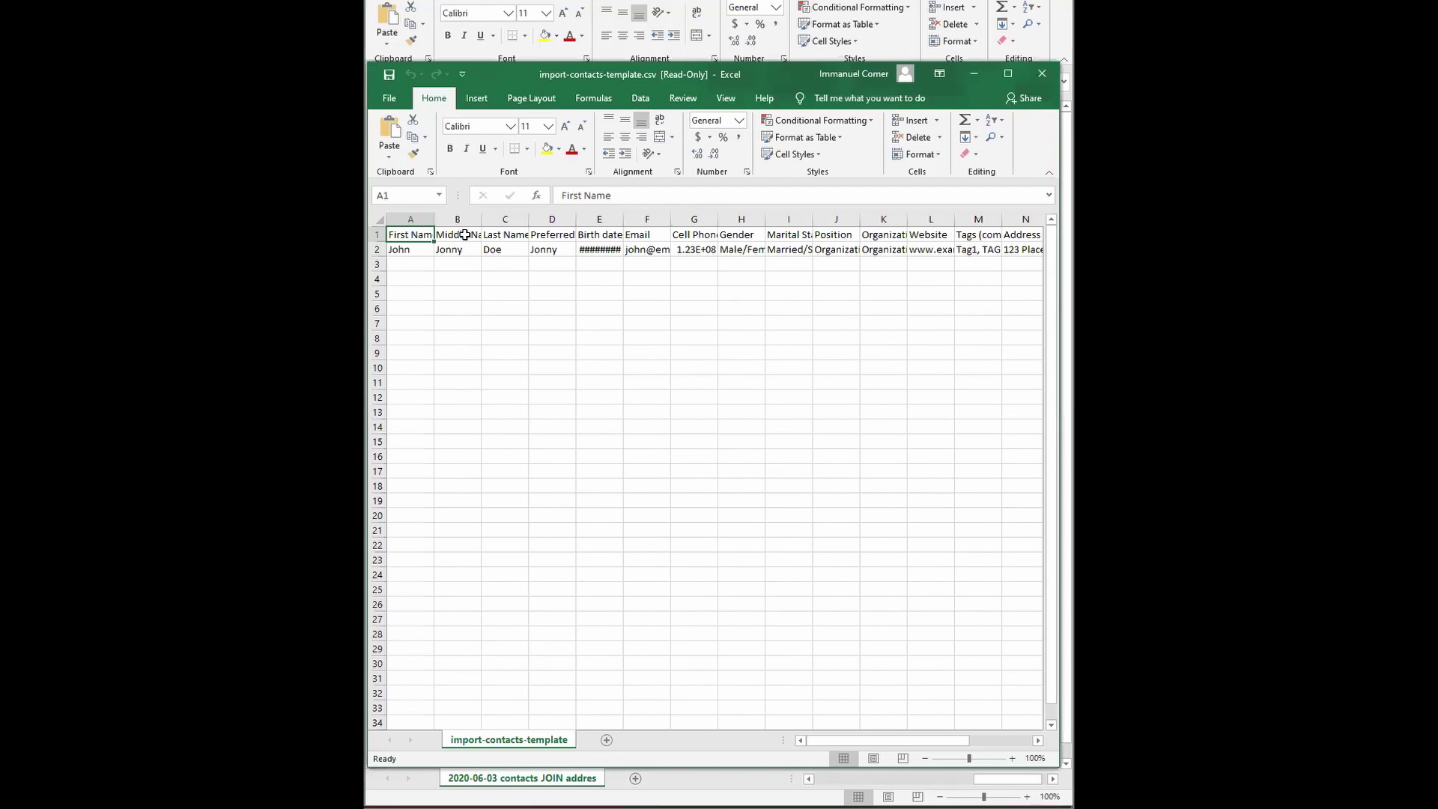
left_click(380, 213)
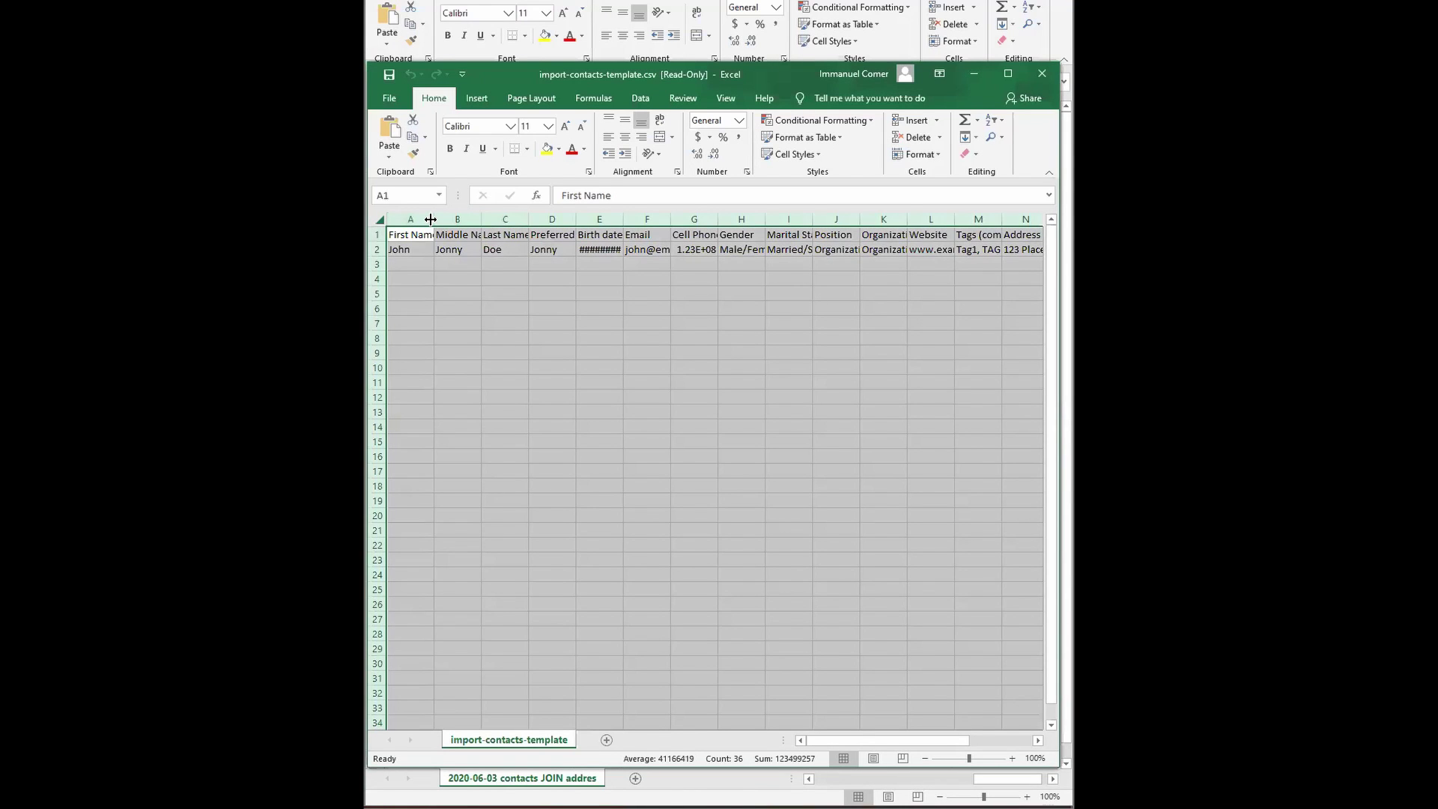
left_click_drag(434, 218, 458, 219)
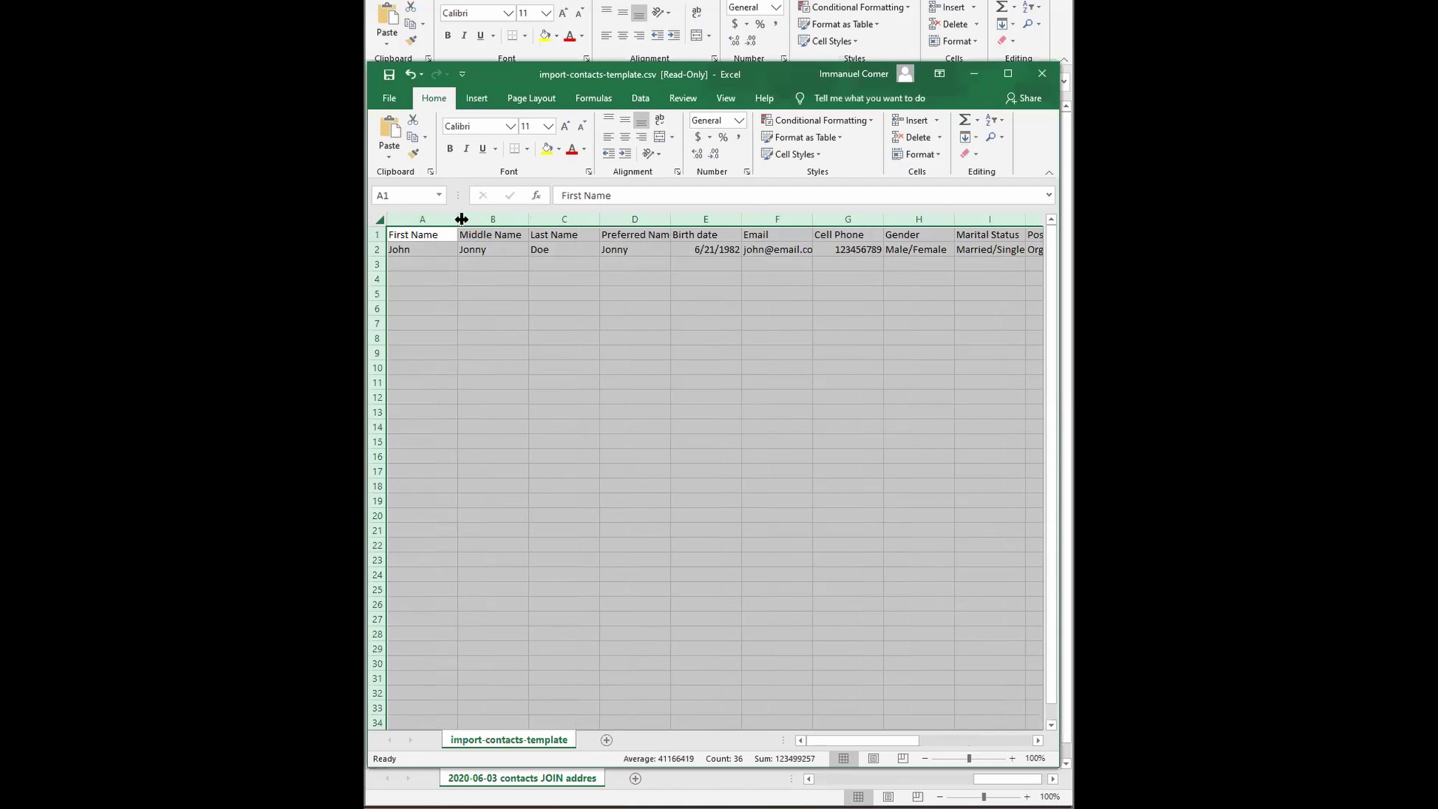
left_click_drag(462, 219, 466, 218)
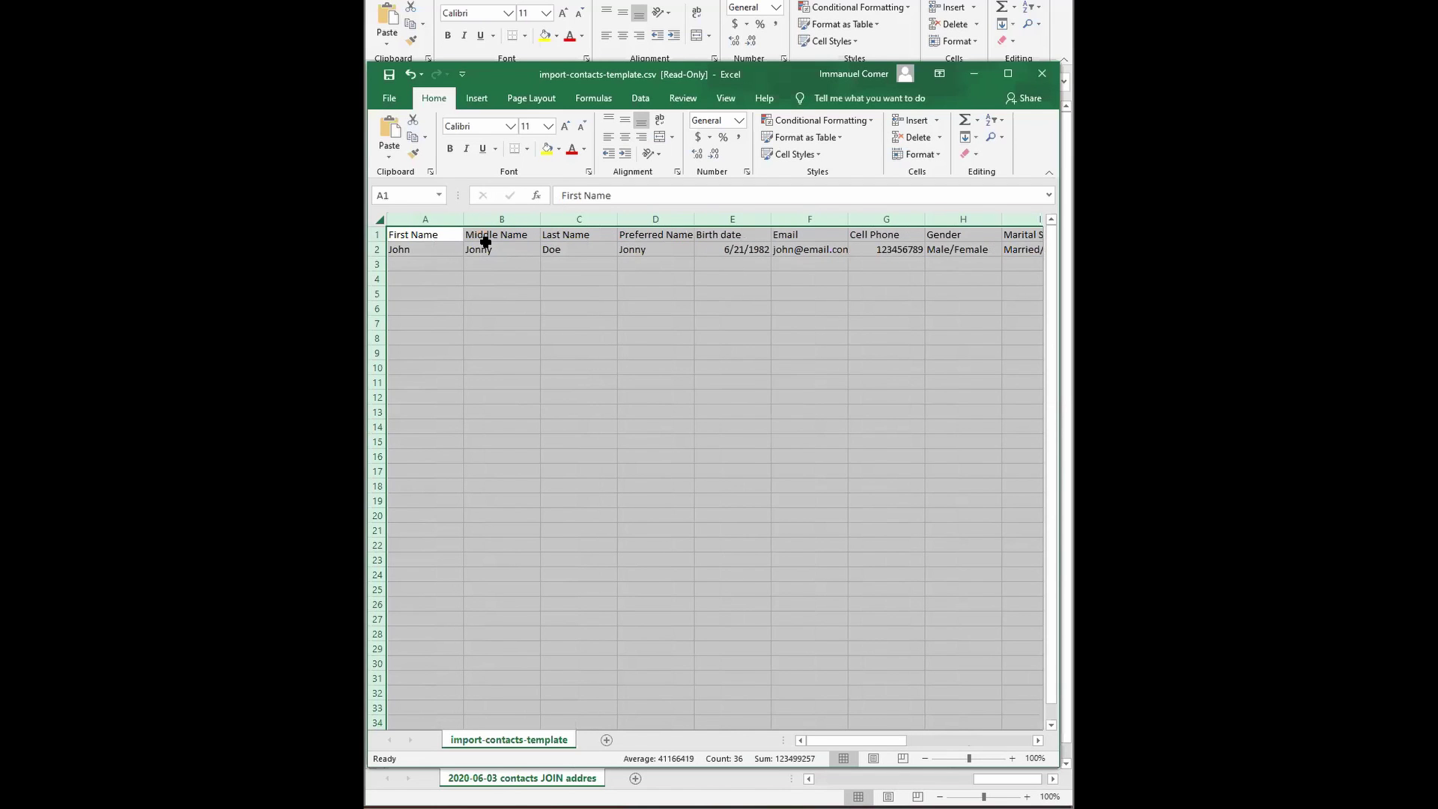
left_click(442, 213)
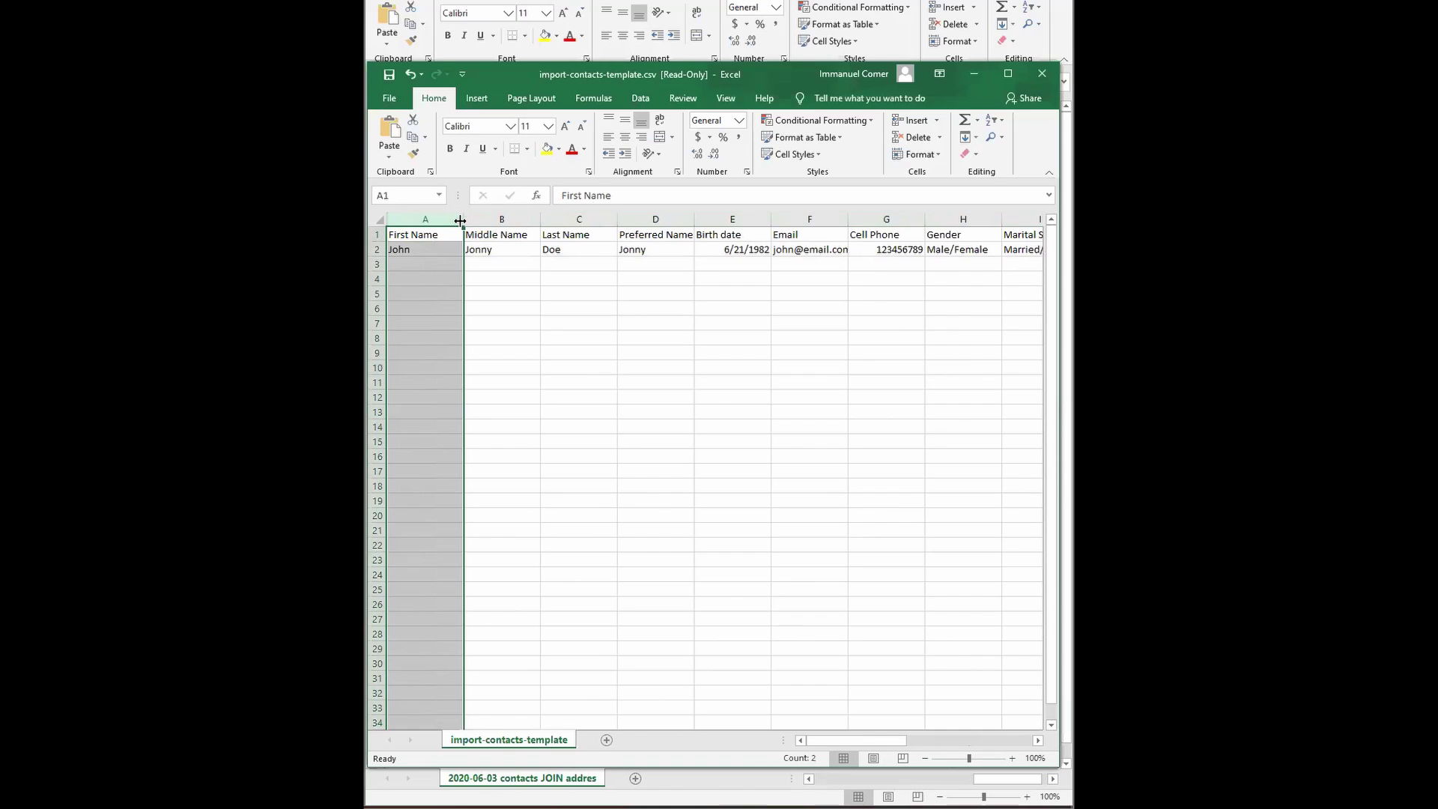
left_click(376, 222)
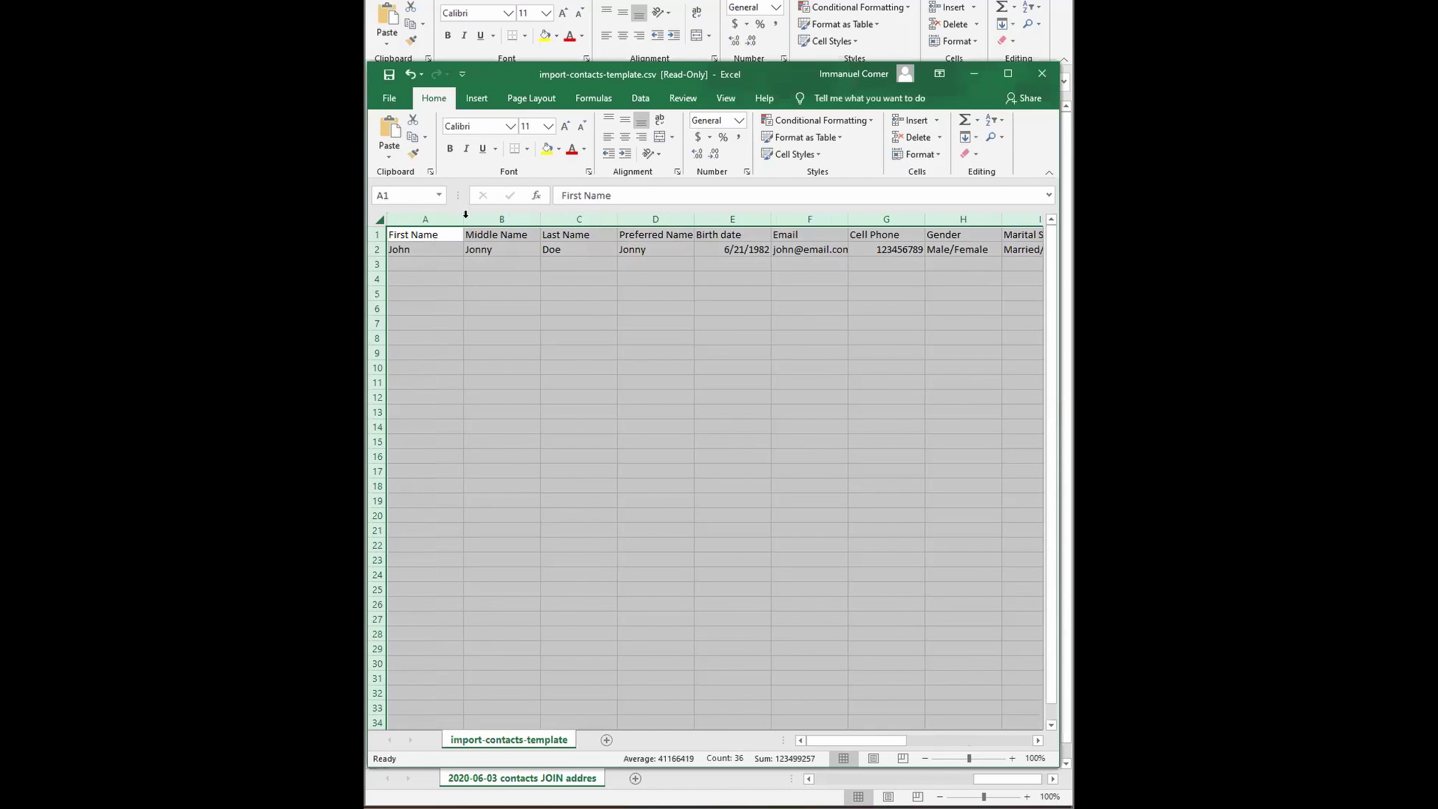
double_click(466, 216)
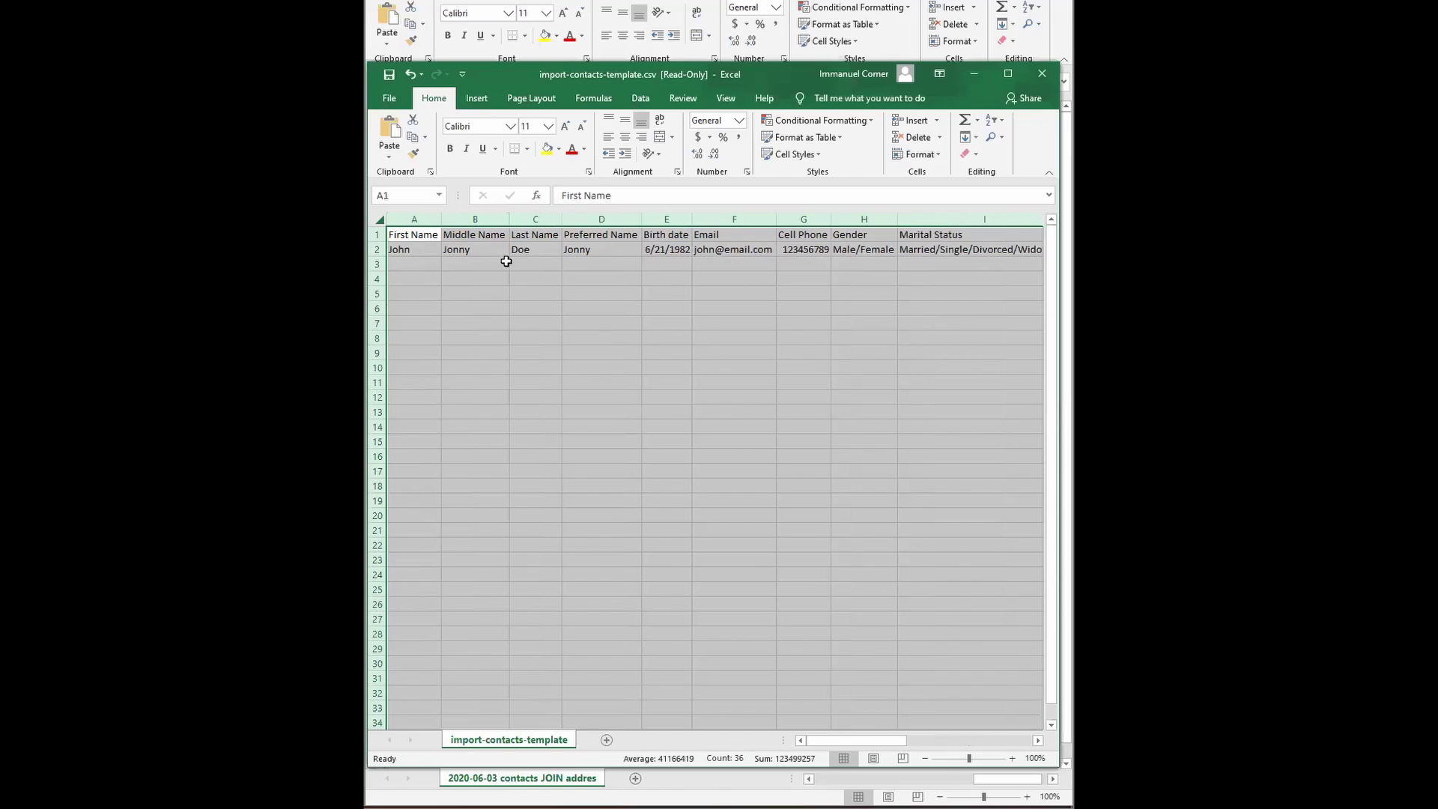
- Review the template's headings and sample row, from First Name and Birth date across to Tags (comma separated)
left_click(423, 247)
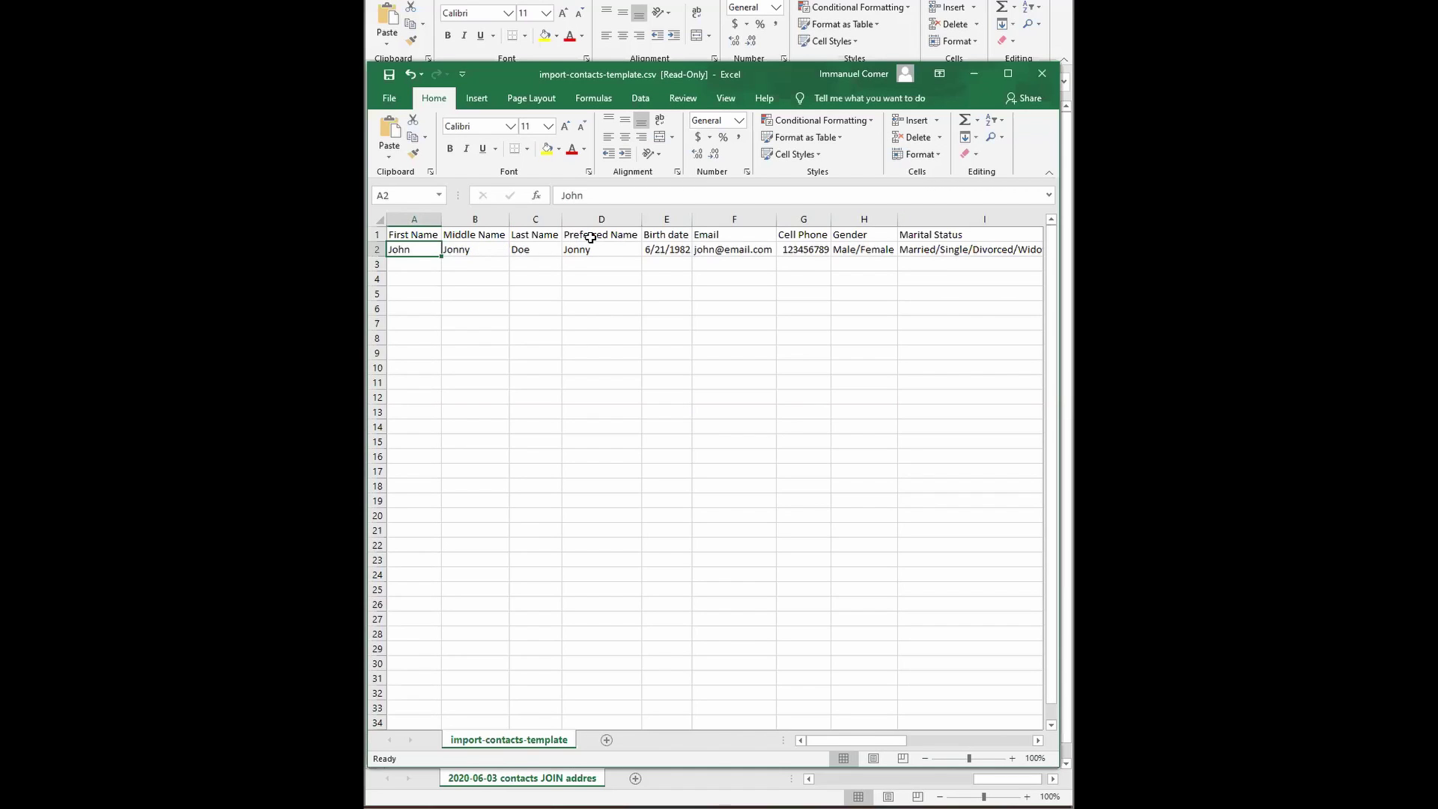
left_click(662, 238)
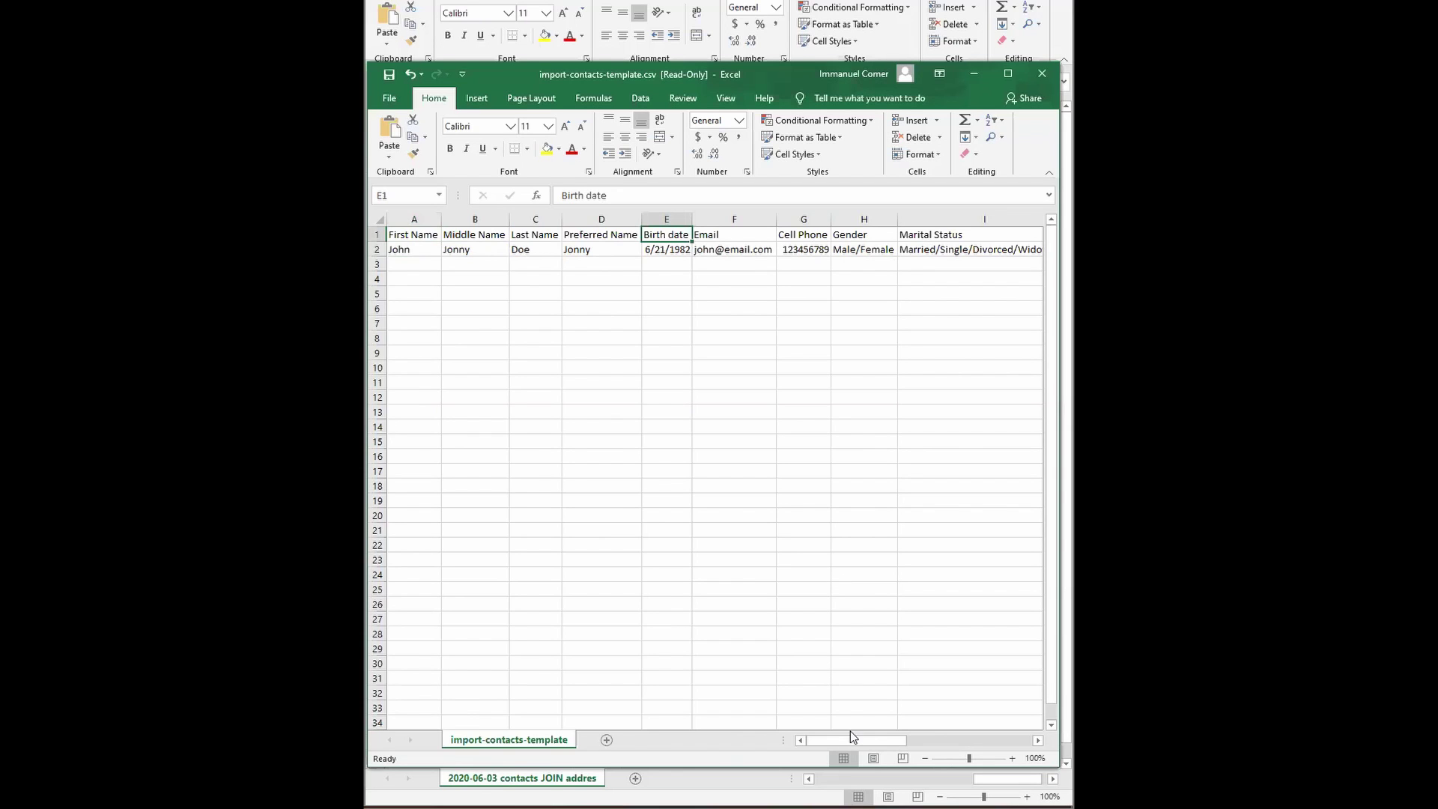
left_click_drag(857, 744, 969, 734)
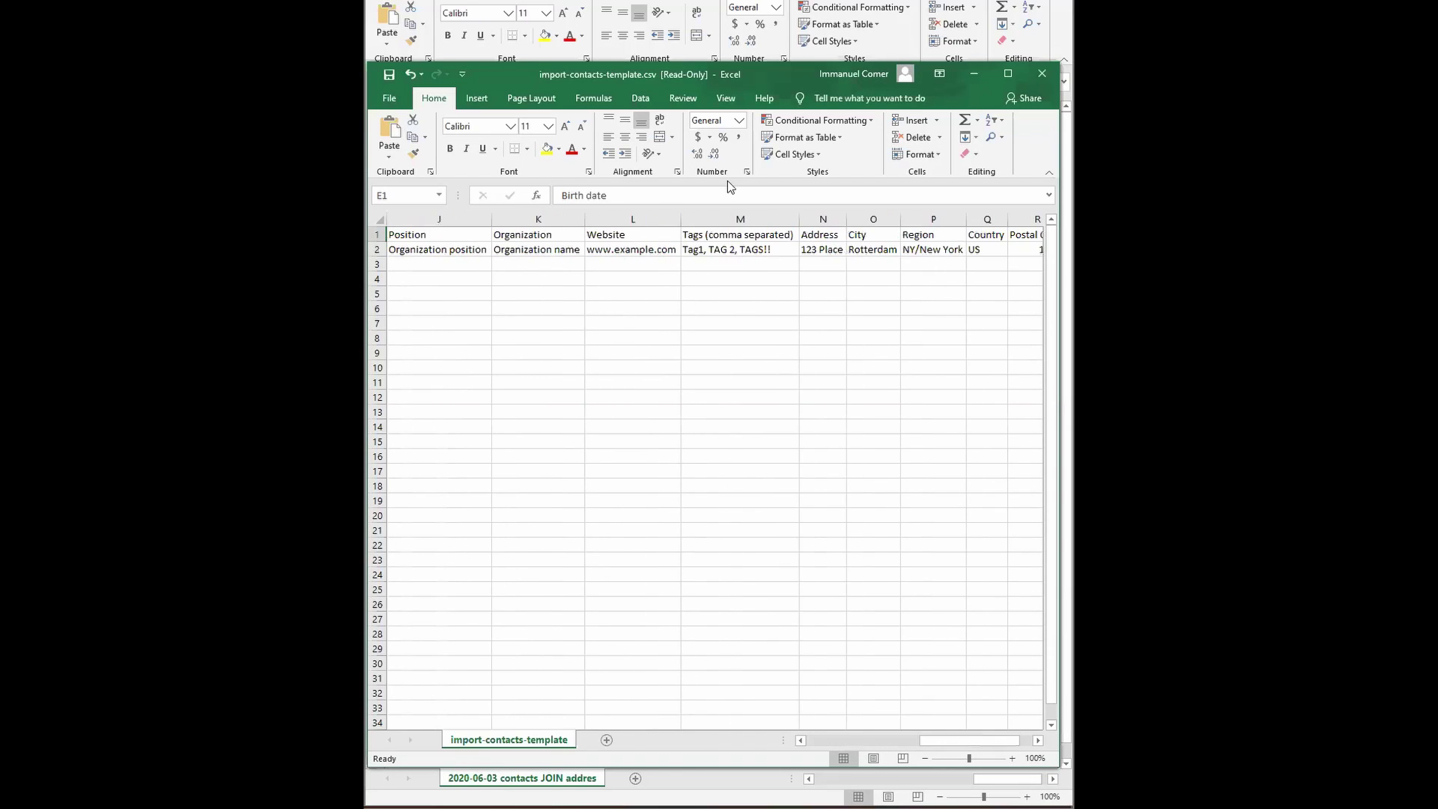
left_click(715, 236)
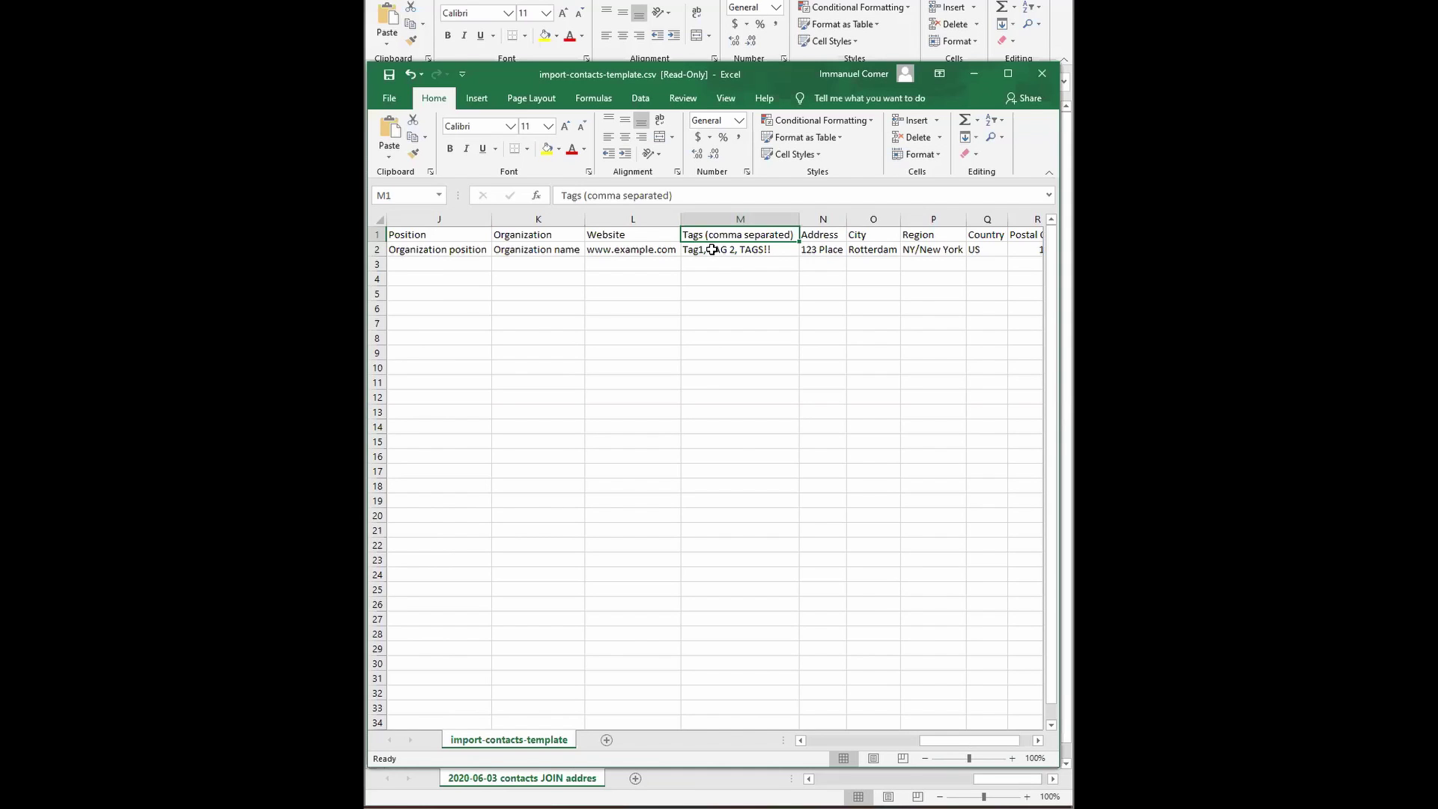
- Replace the sample tags in cell M2 of the template with Member, Online Giver, Newsletter, Email List
left_click(711, 249)
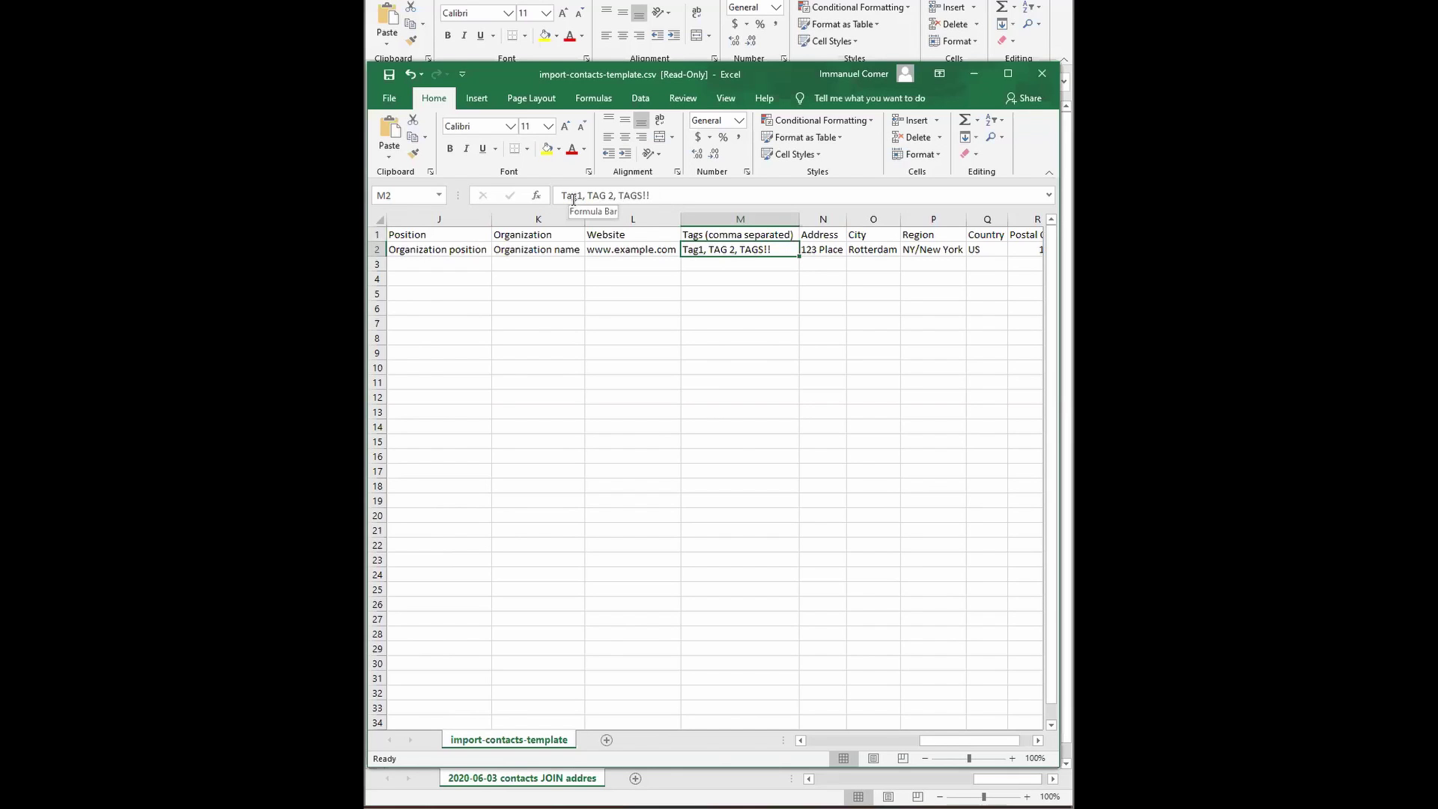
left_click_drag(559, 196, 585, 198)
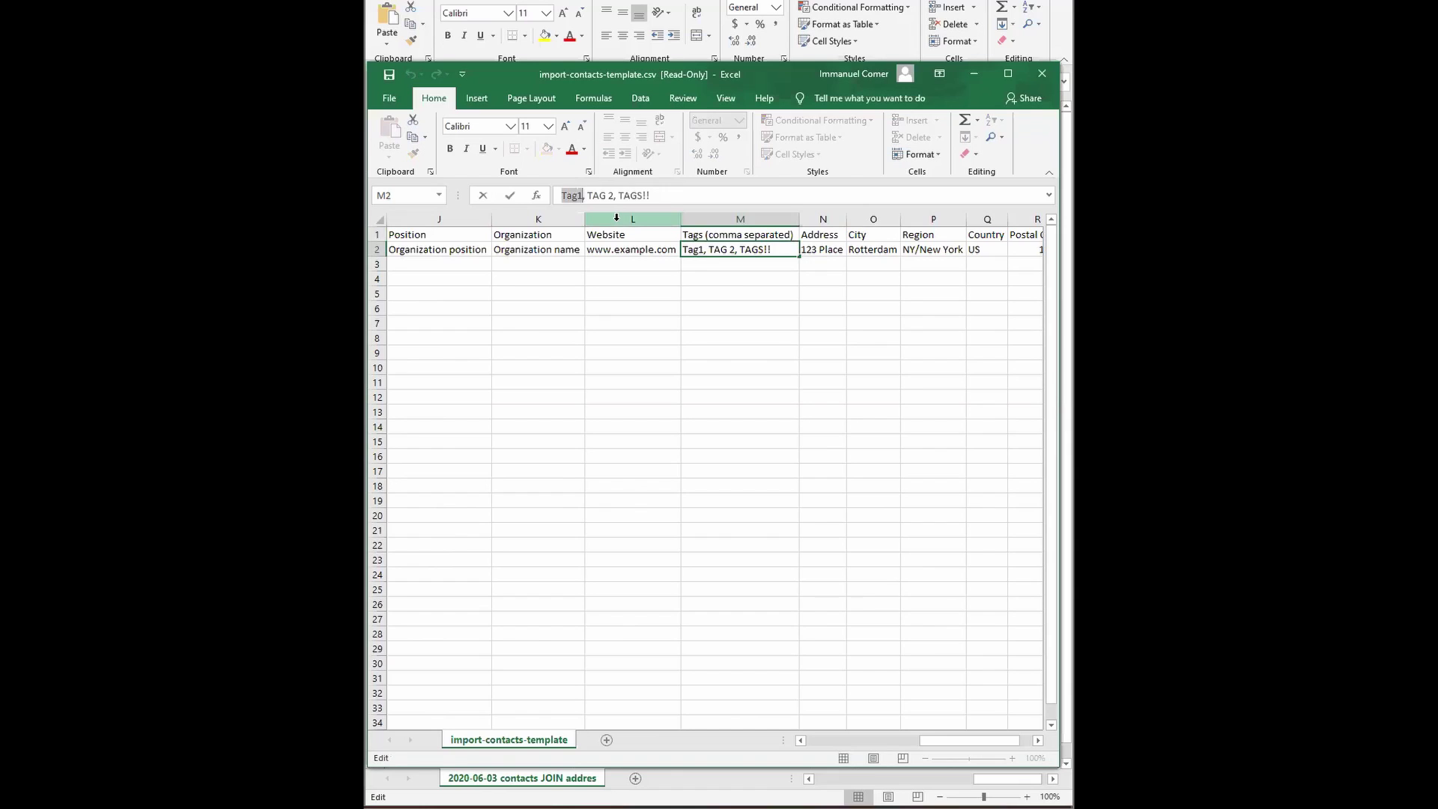
type("member")
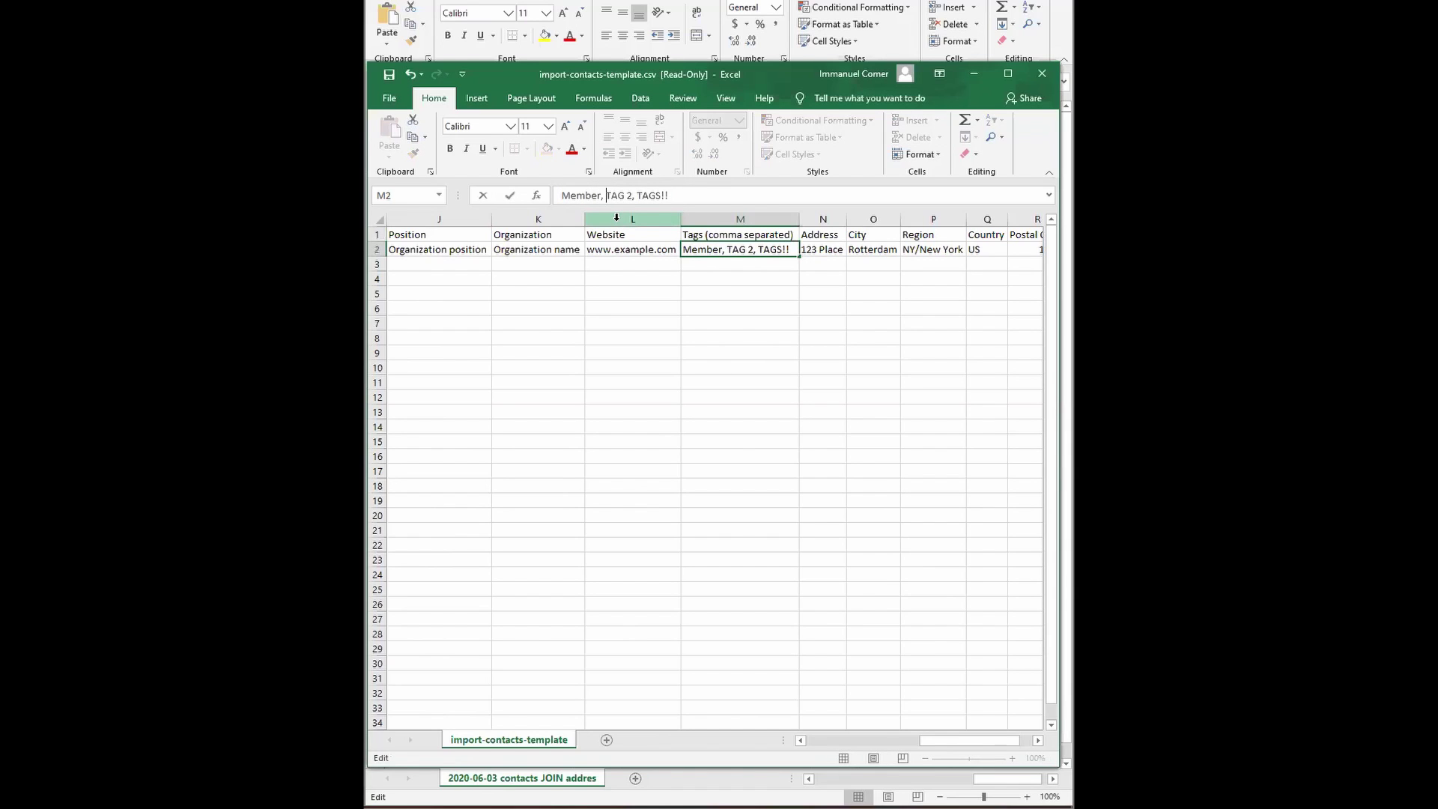
type("Online Giver")
key("Delete")
key("Delete")
key("Delete")
key("Delete")
key("Delete")
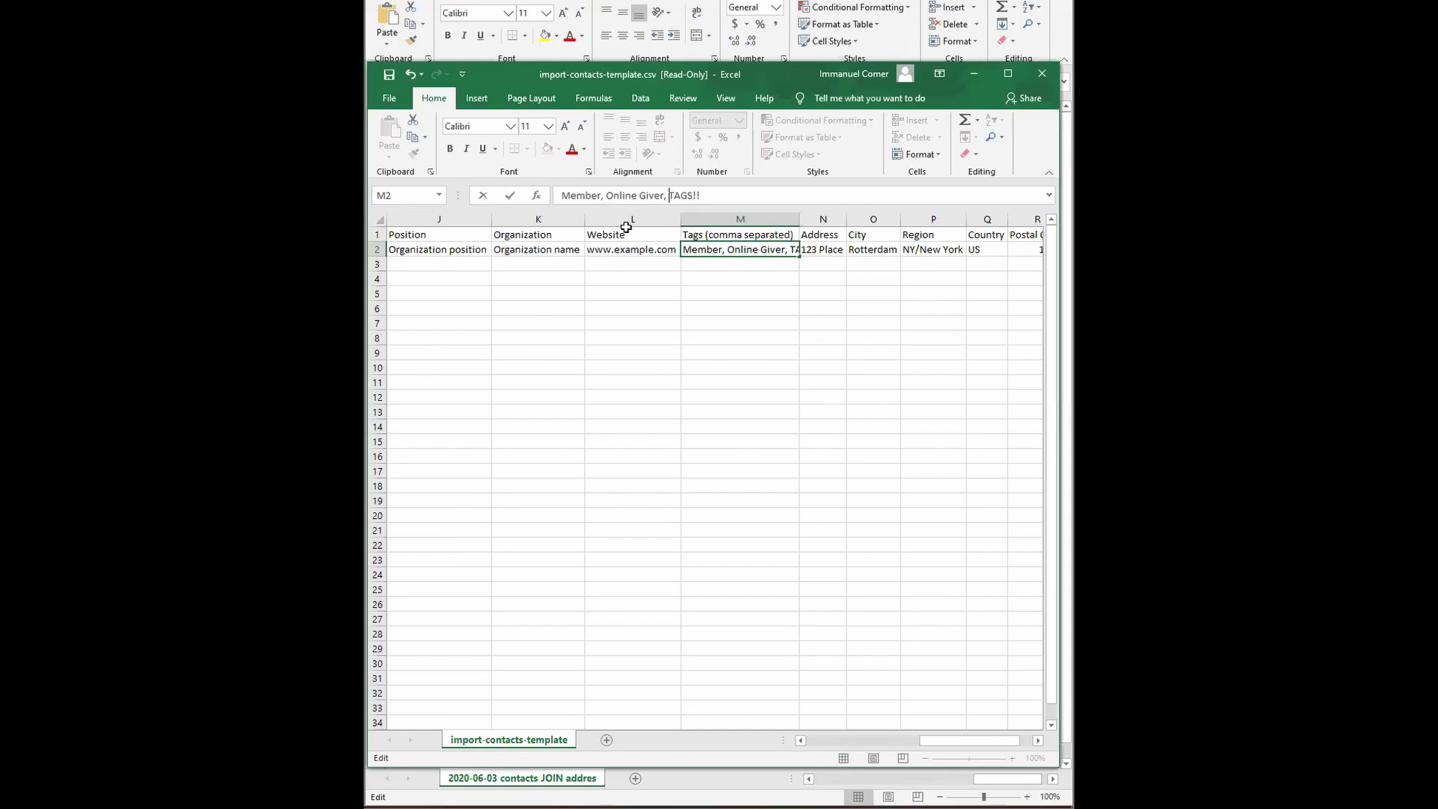
double_click(676, 192)
type("Newsletter,")
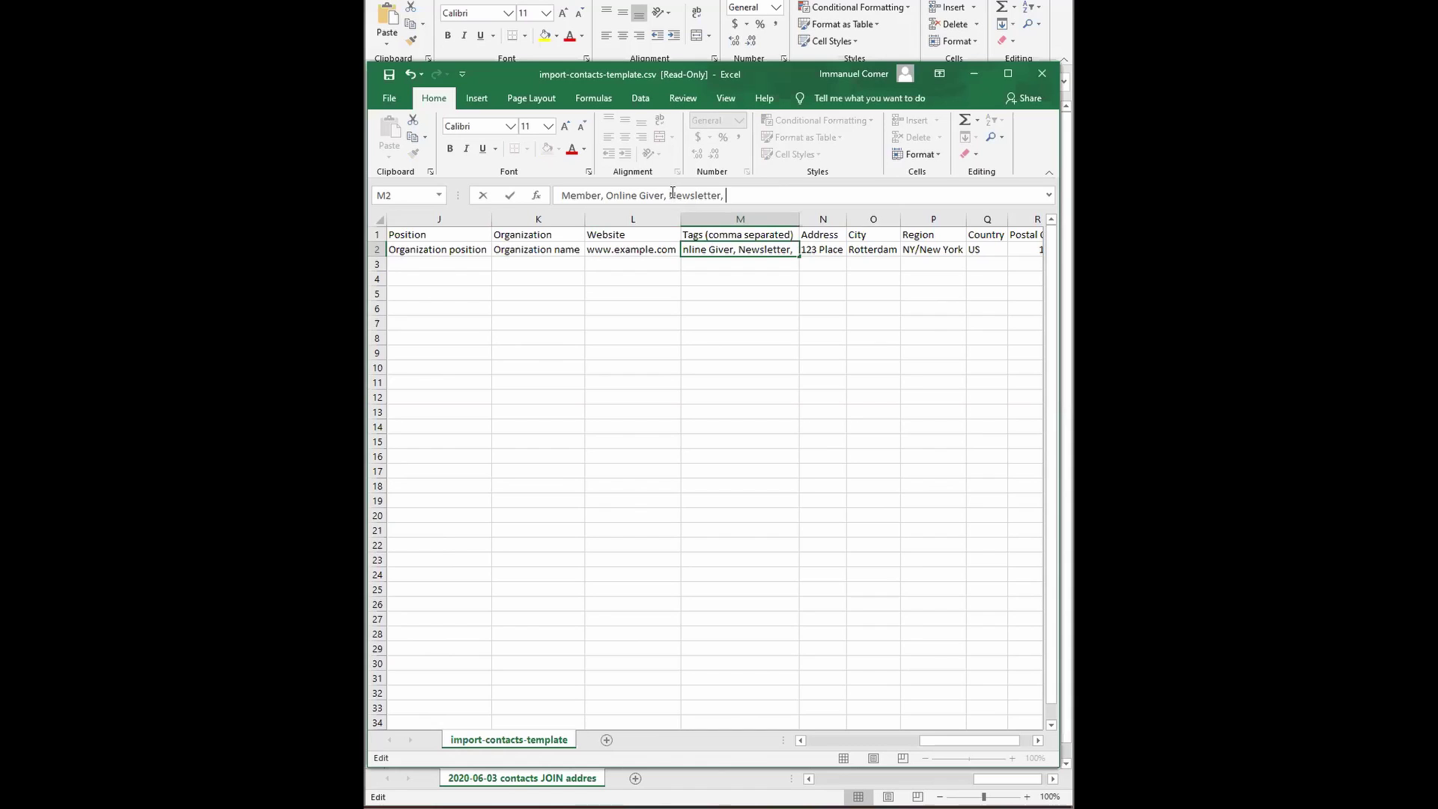
type(" Email List")
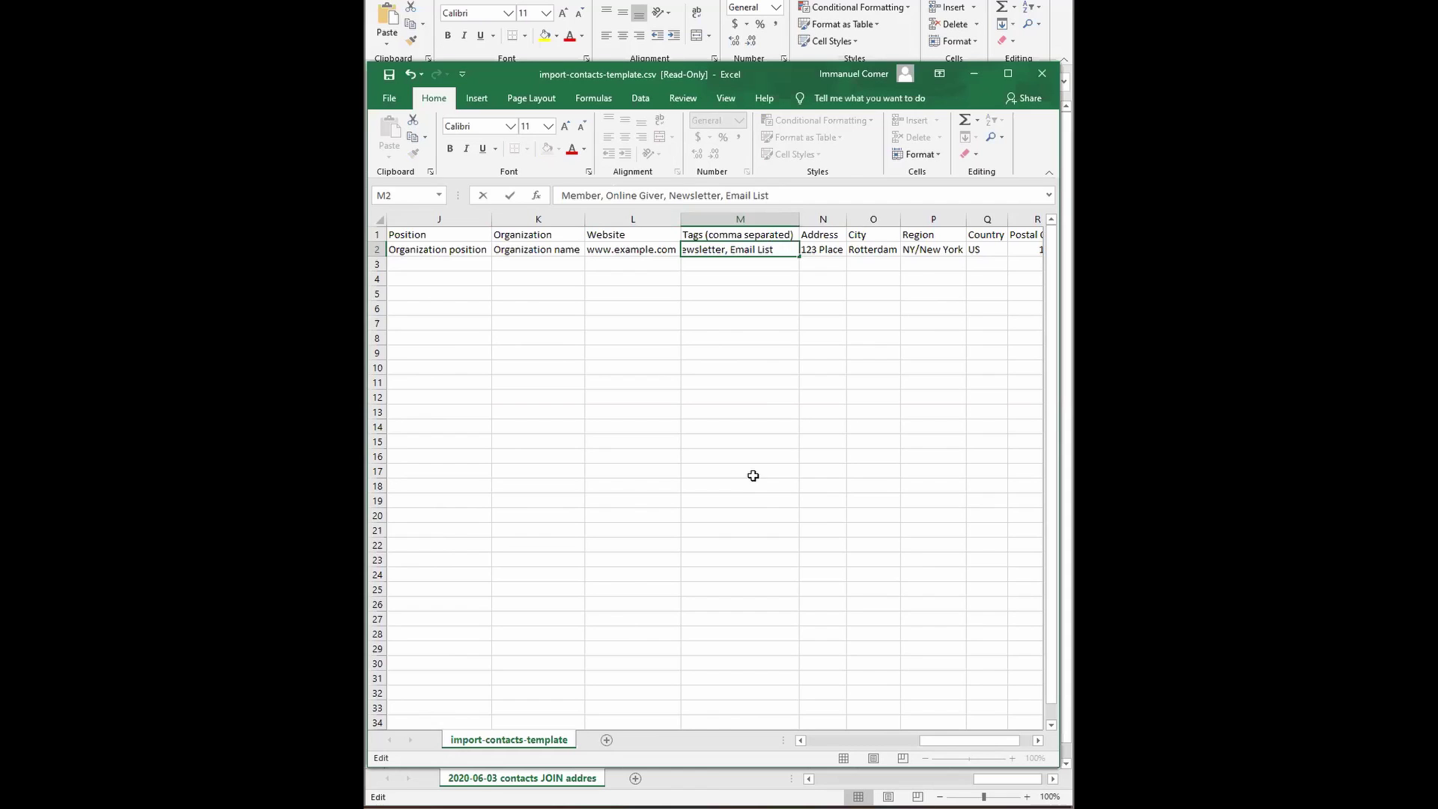
left_click(769, 355)
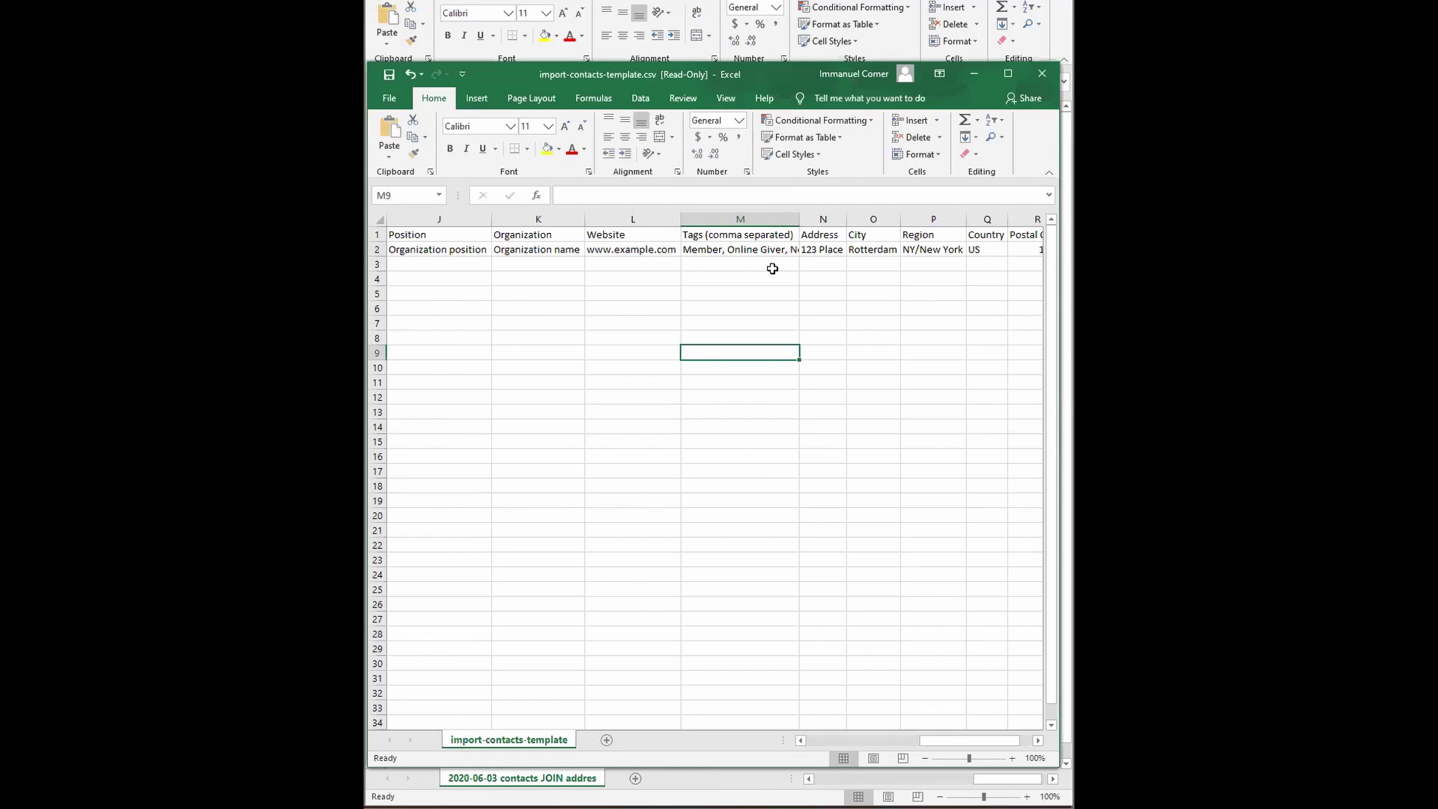
- Review the template's address headings: Address, City, Region, Country and Postal Code
mouse_move(952, 738)
left_mouse_down()
mouse_move(696, 731)
mouse_move(951, 738)
left_mouse_up()
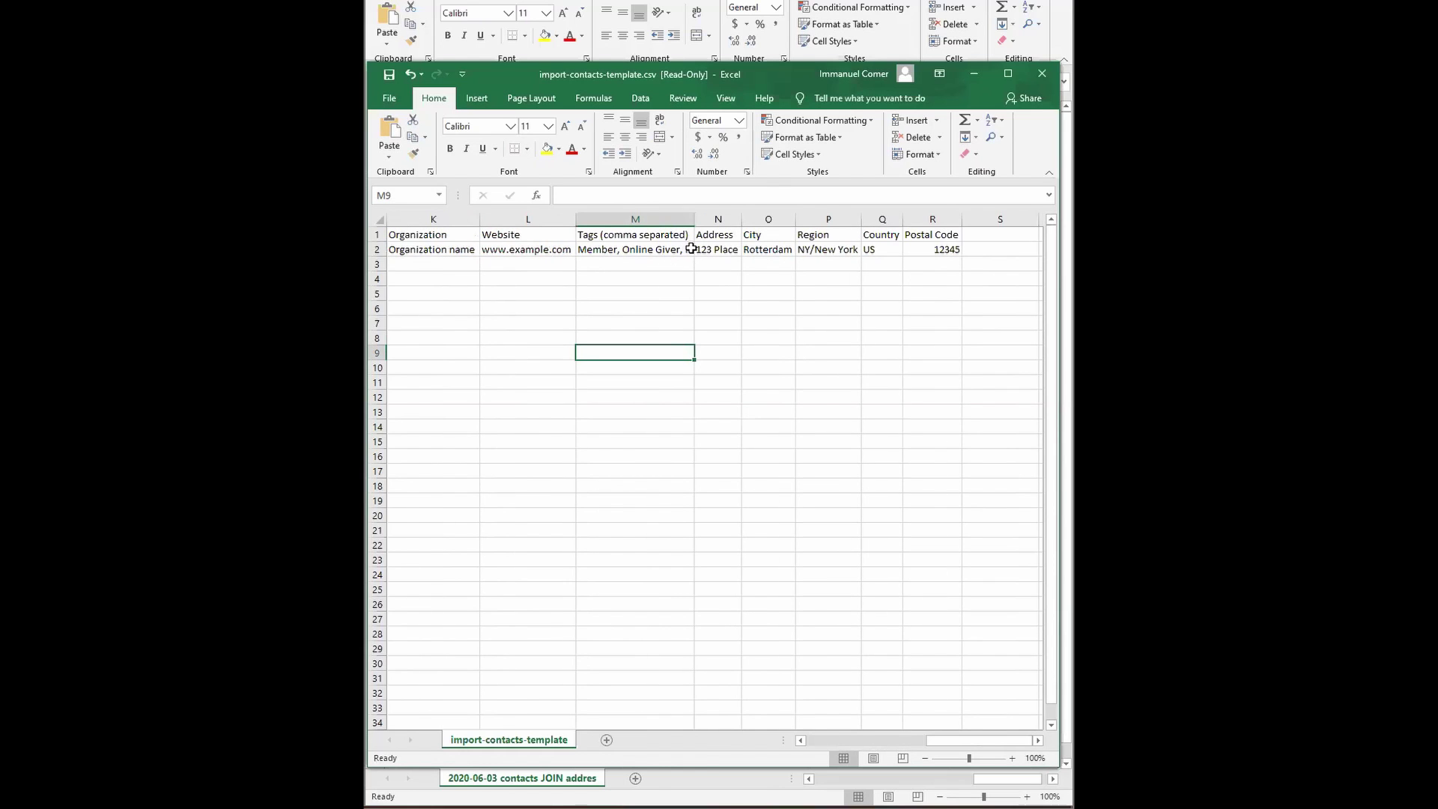
left_click(723, 236)
left_click(764, 235)
left_click(828, 235)
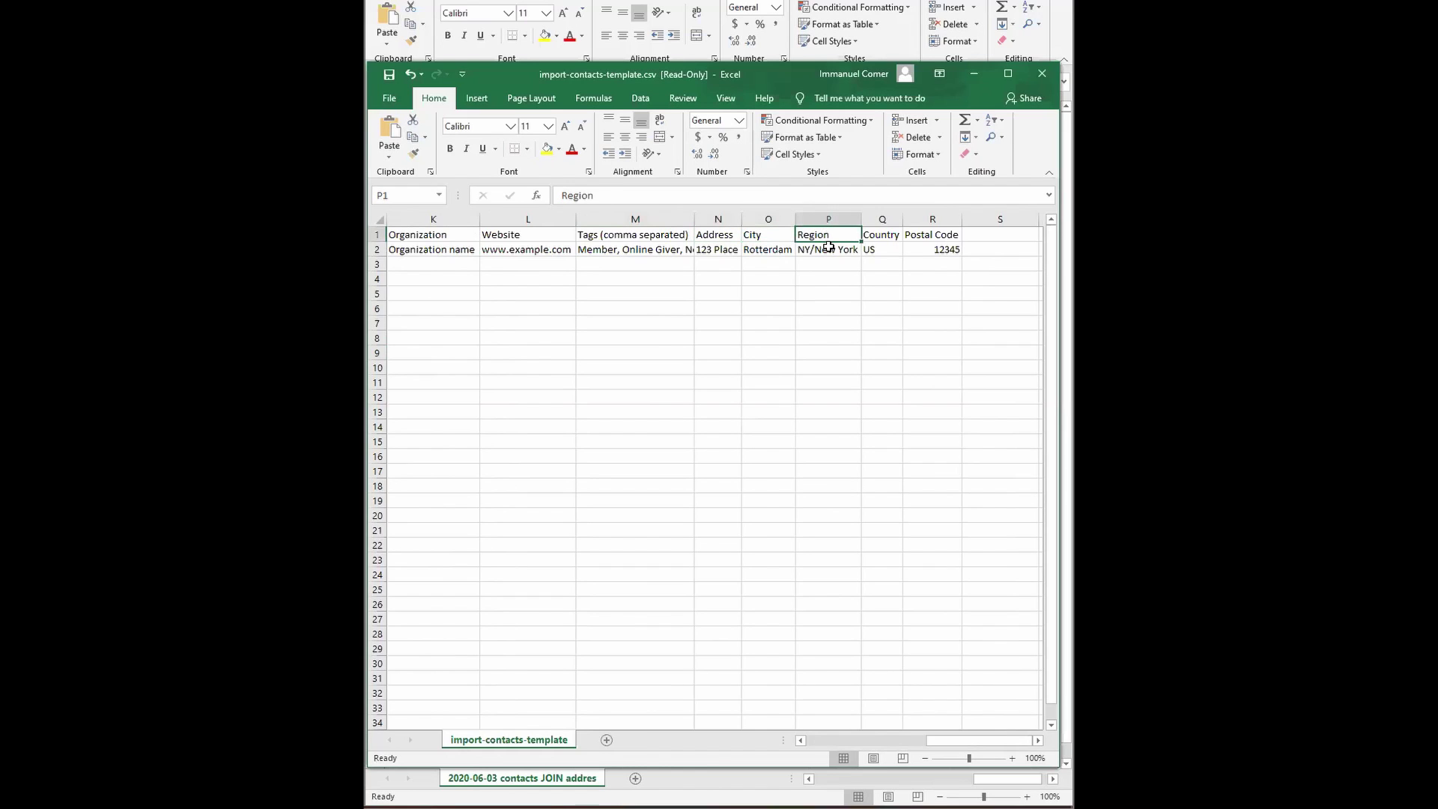
left_click(884, 238)
left_click(950, 232)
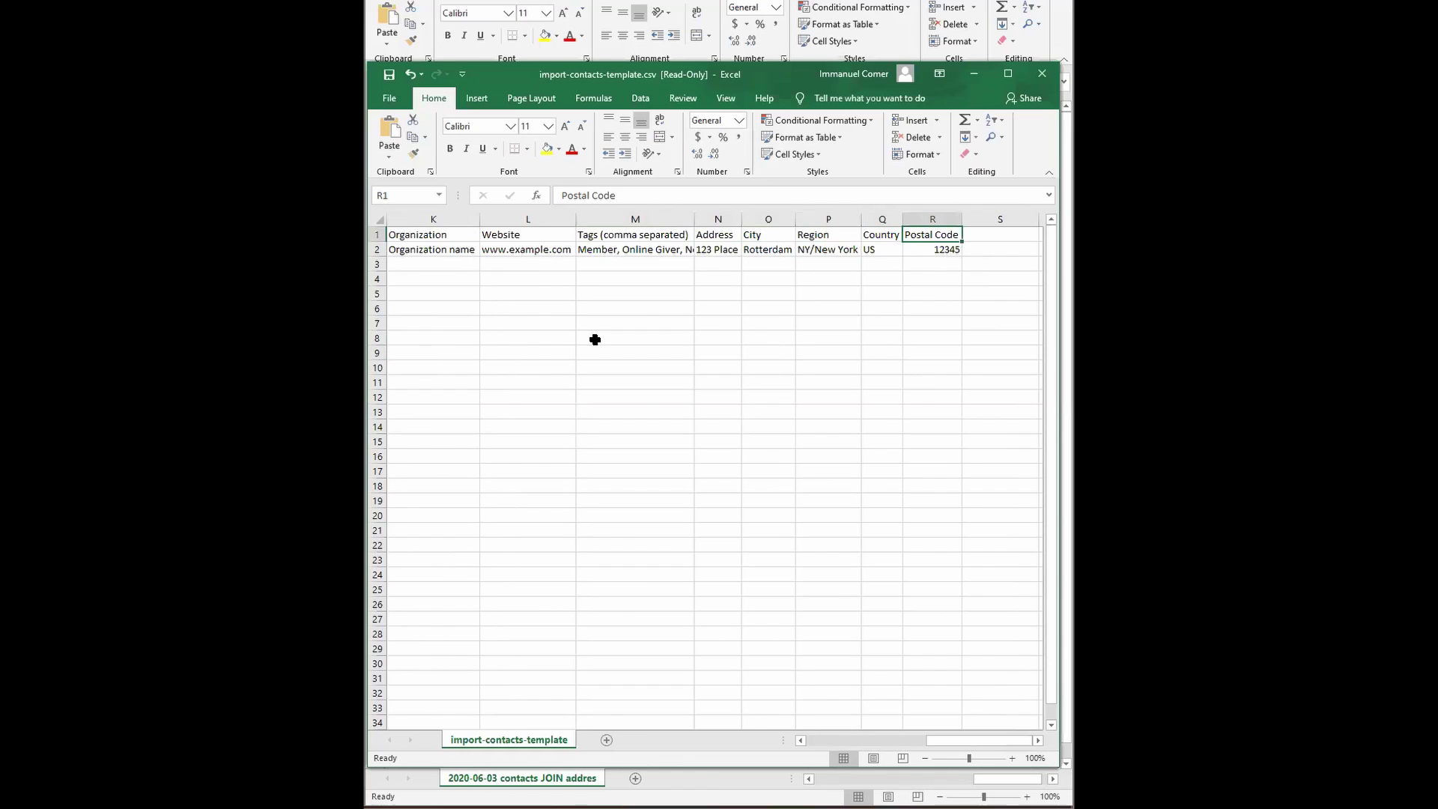
left_click_drag(949, 741, 832, 742)
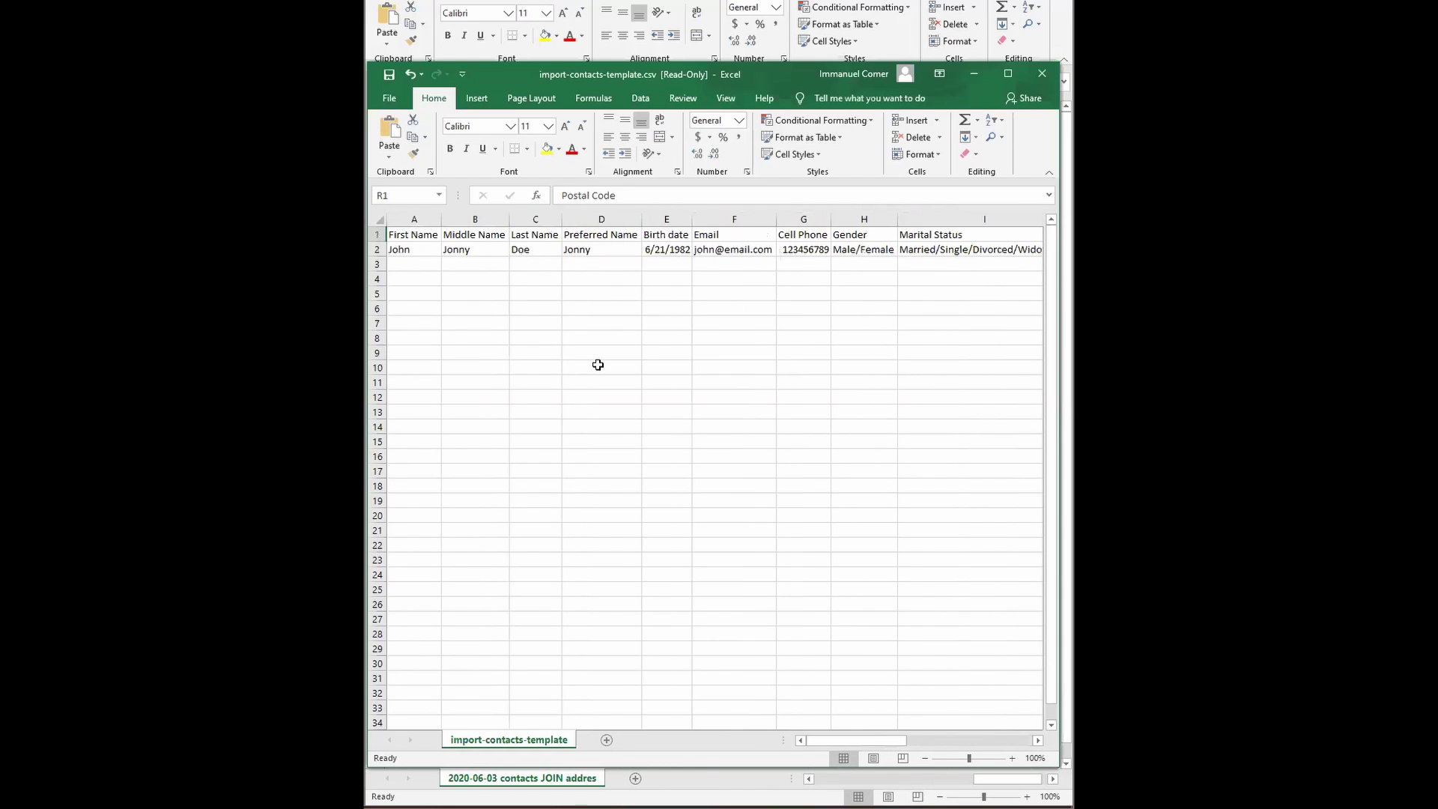
- Look over the template's full range of columns, checking the sample first name and email cells in row 2
left_click(419, 263)
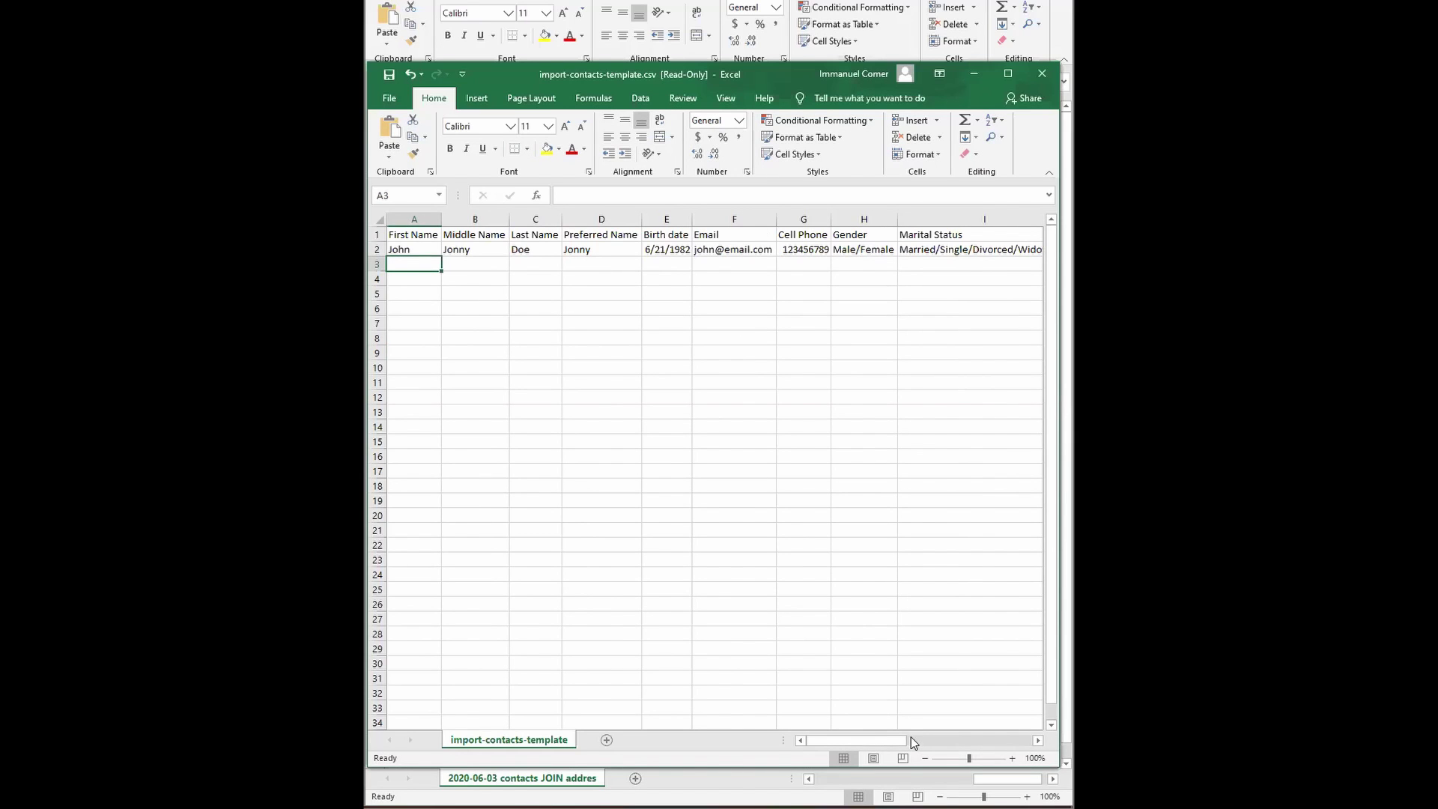
left_click_drag(880, 749, 1002, 749)
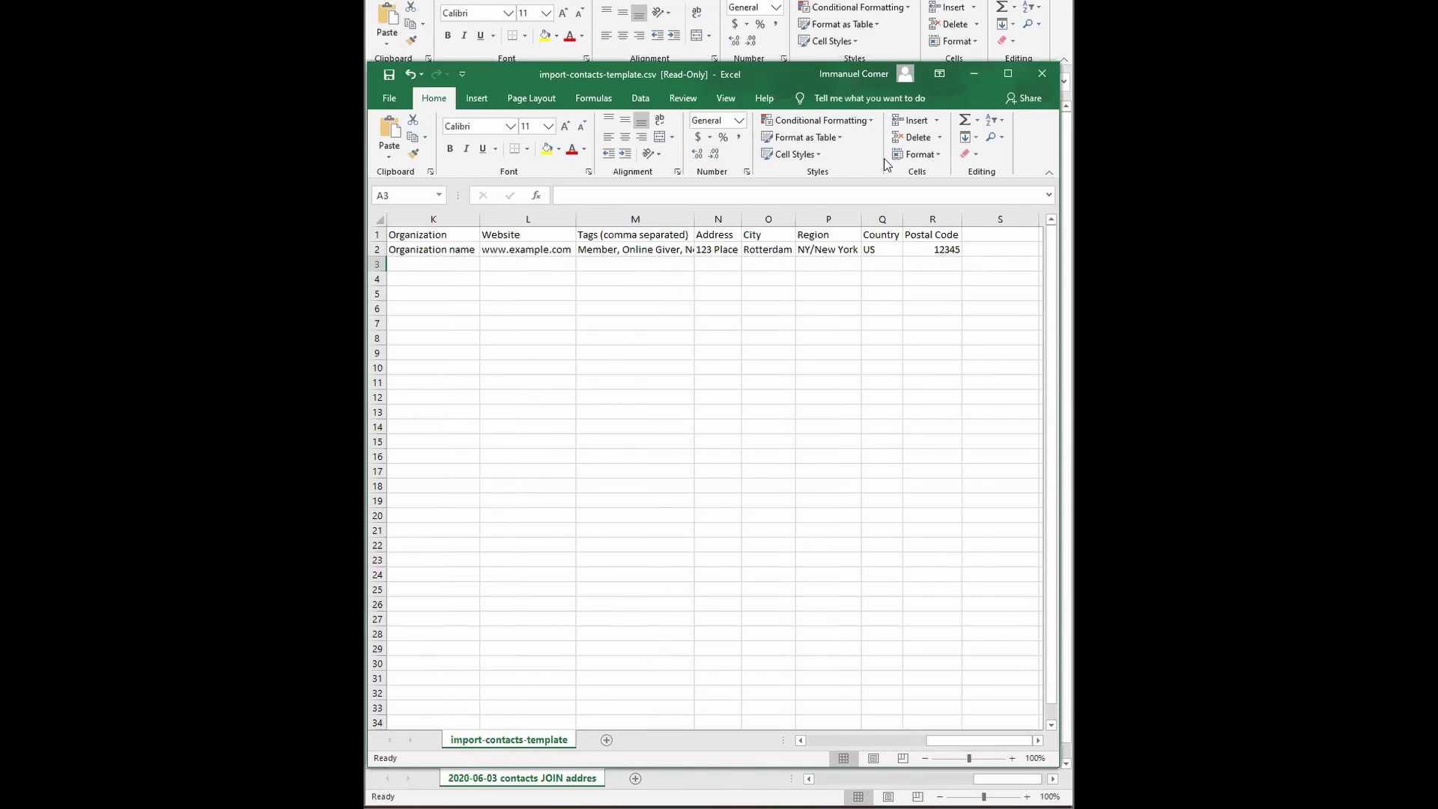
left_click_drag(980, 750, 858, 742)
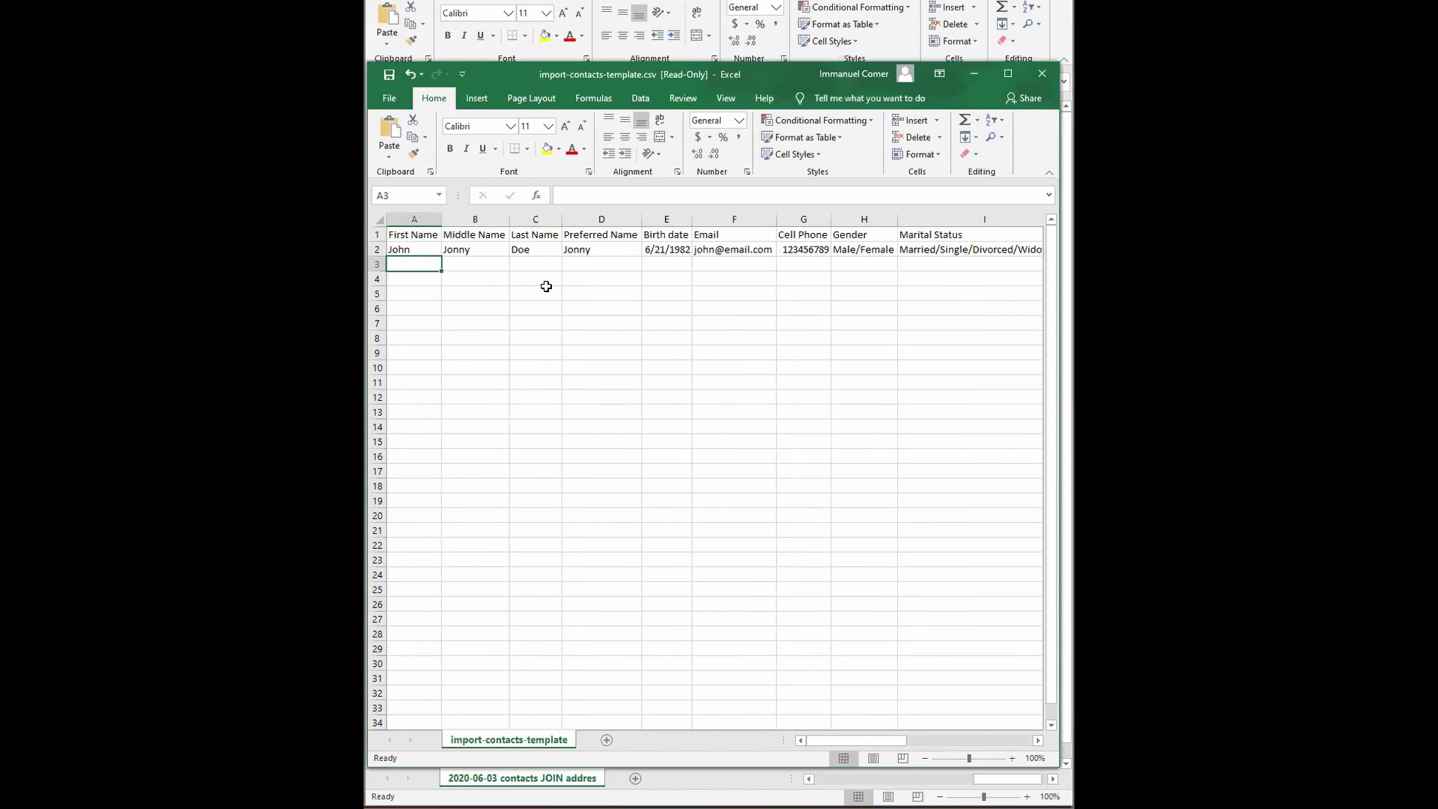
left_click_drag(894, 743, 1027, 742)
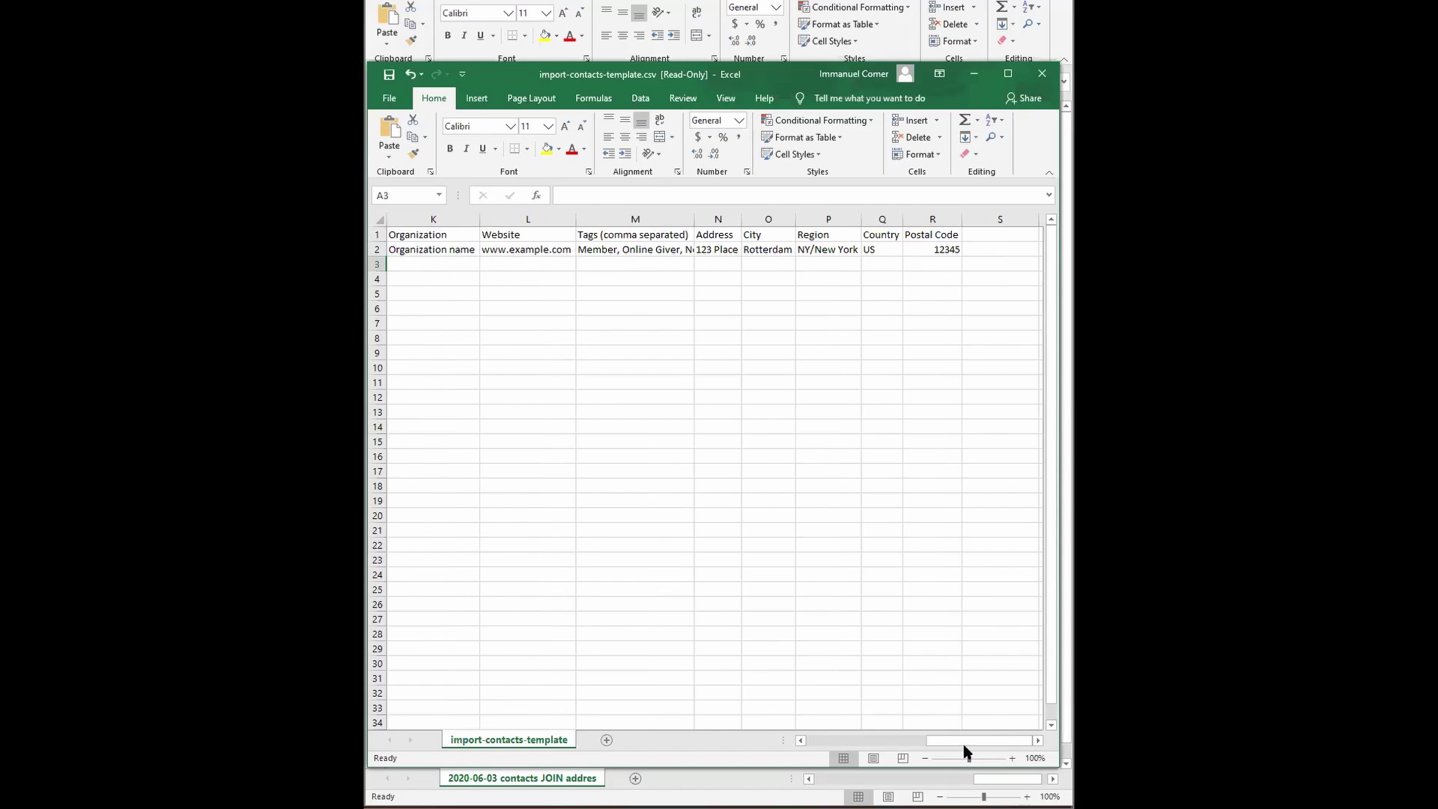
left_click_drag(964, 744, 788, 739)
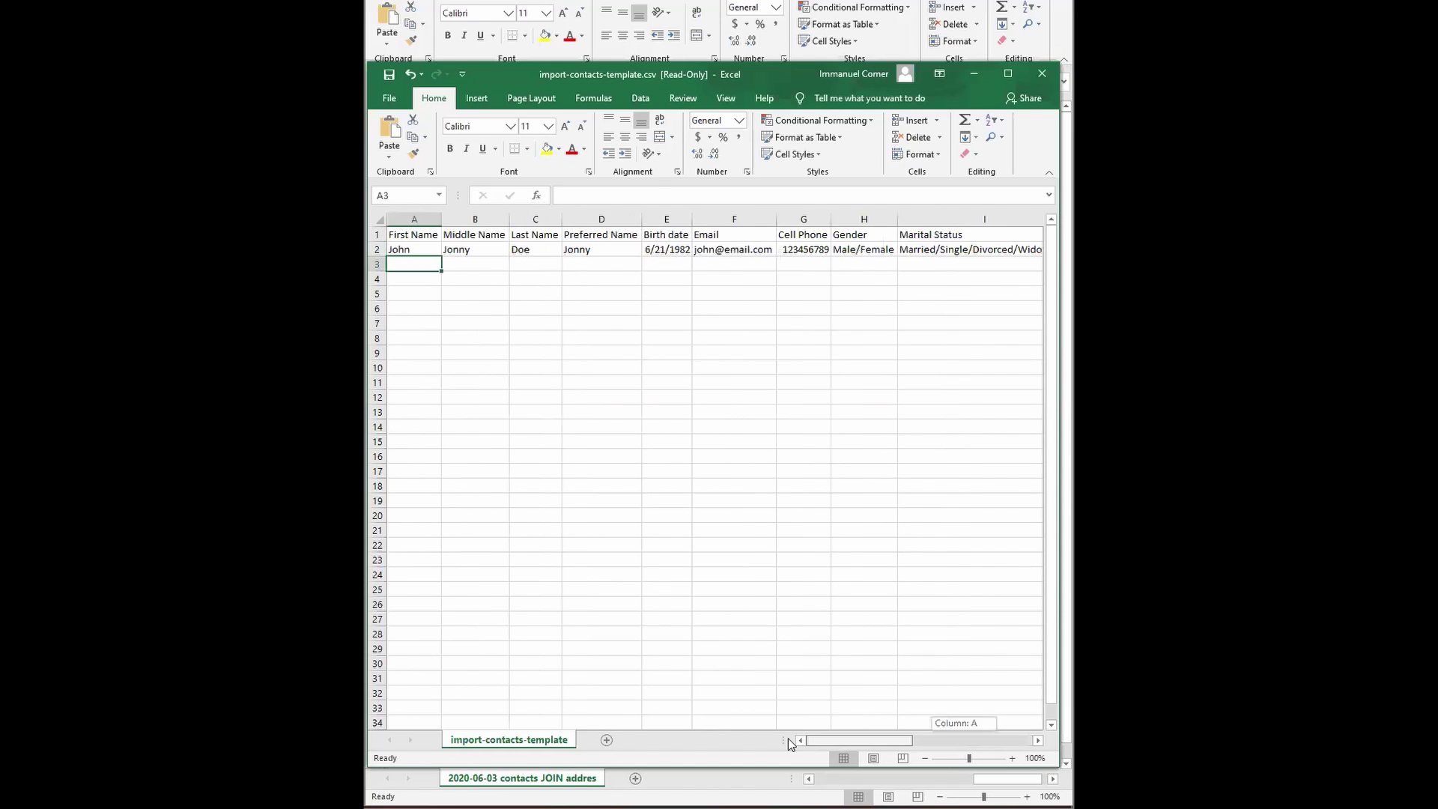
left_click(705, 253)
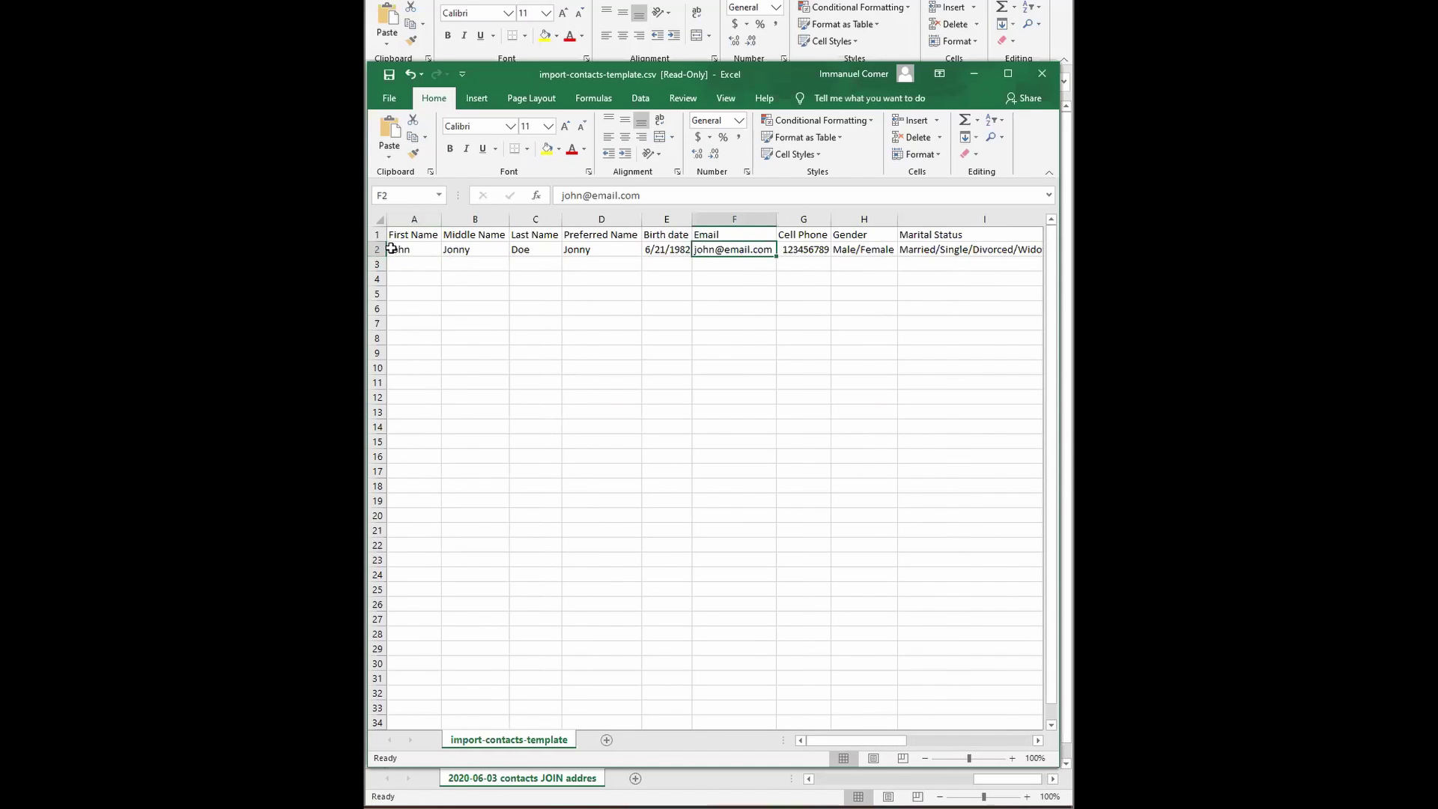
left_click(391, 249)
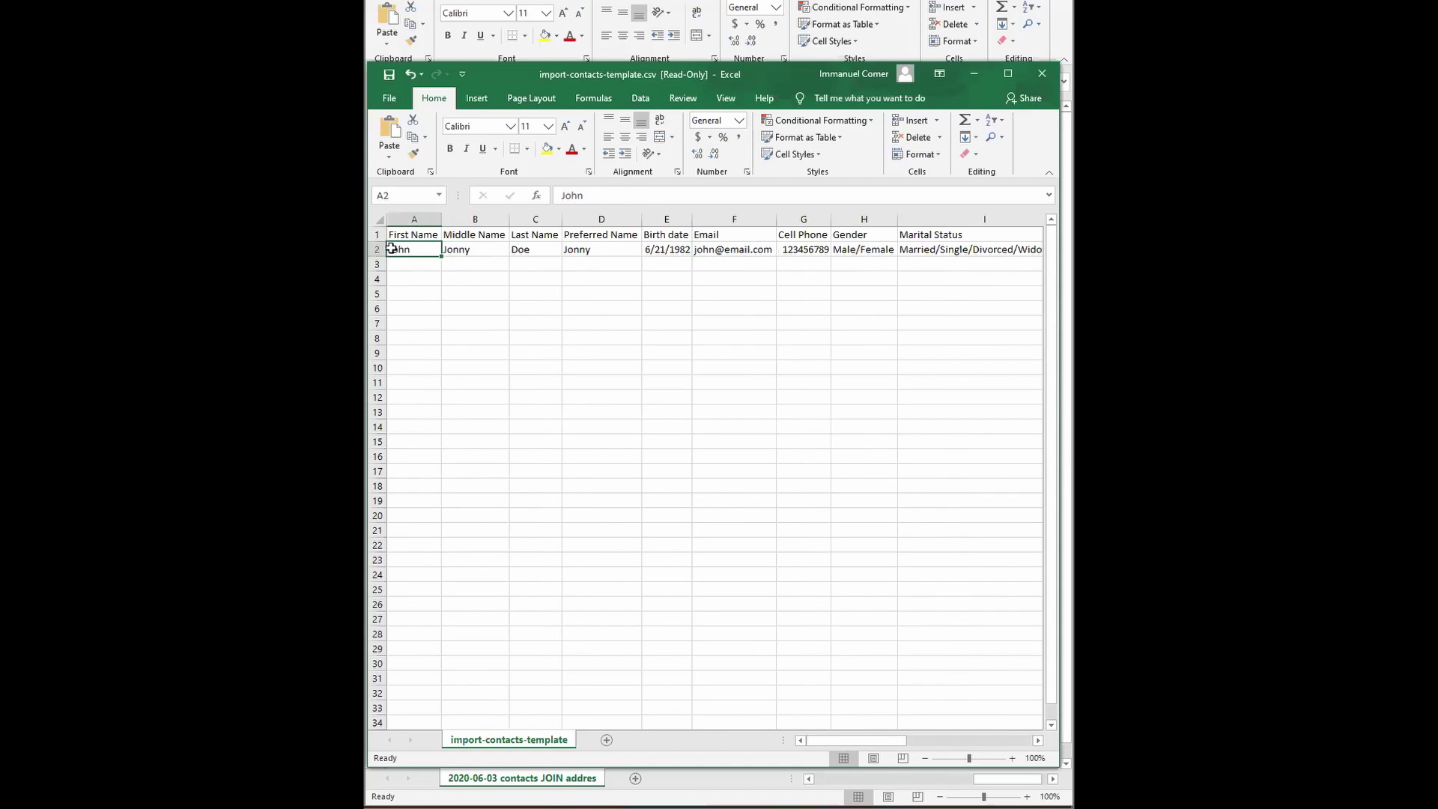
left_click(751, 255)
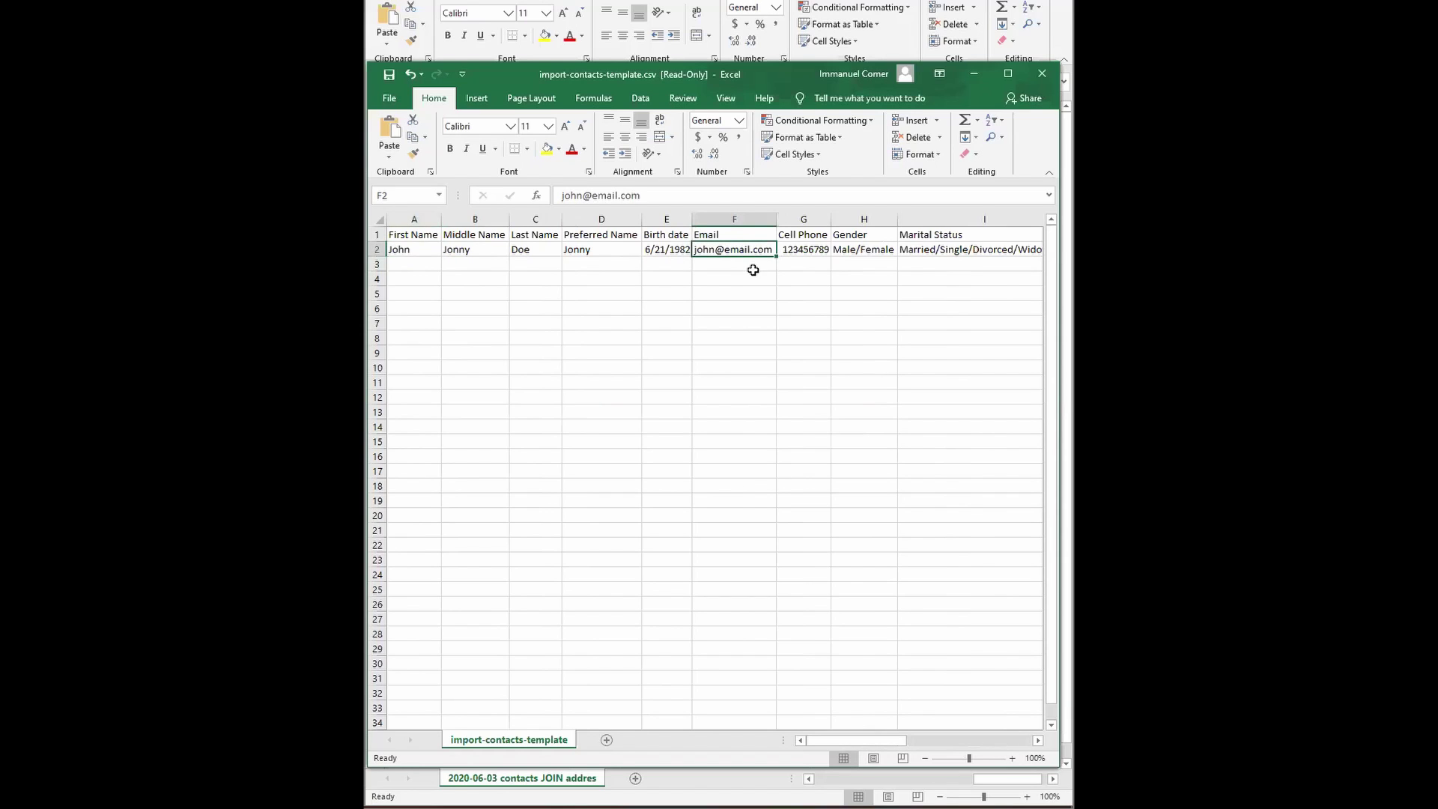
left_click(752, 266)
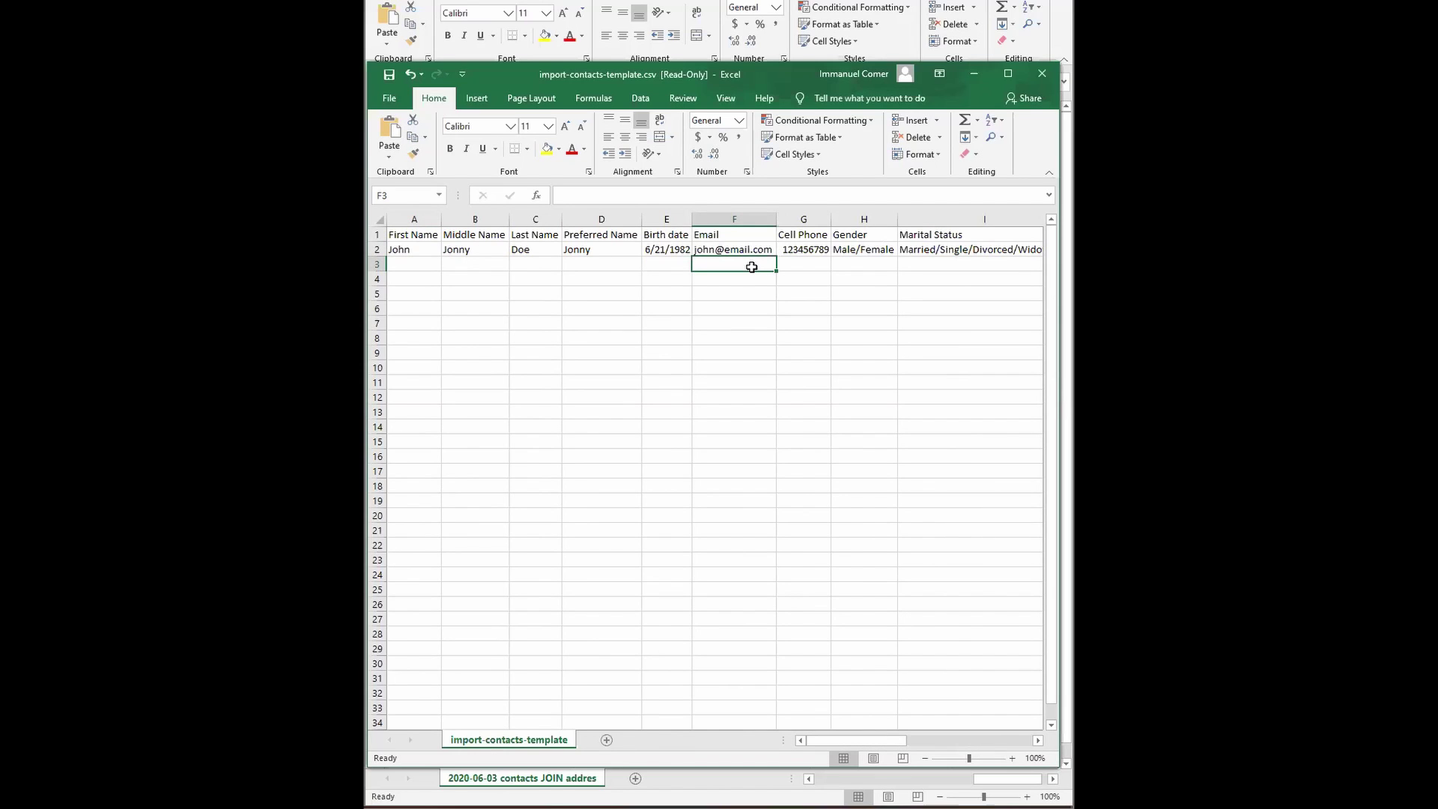
- Move the template window down to uncover the exported contacts workbook, and auto-fit the width of all that sheet's columns
left_click_drag(895, 743, 847, 712)
left_click_drag(723, 61, 704, 278)
left_click(501, 181)
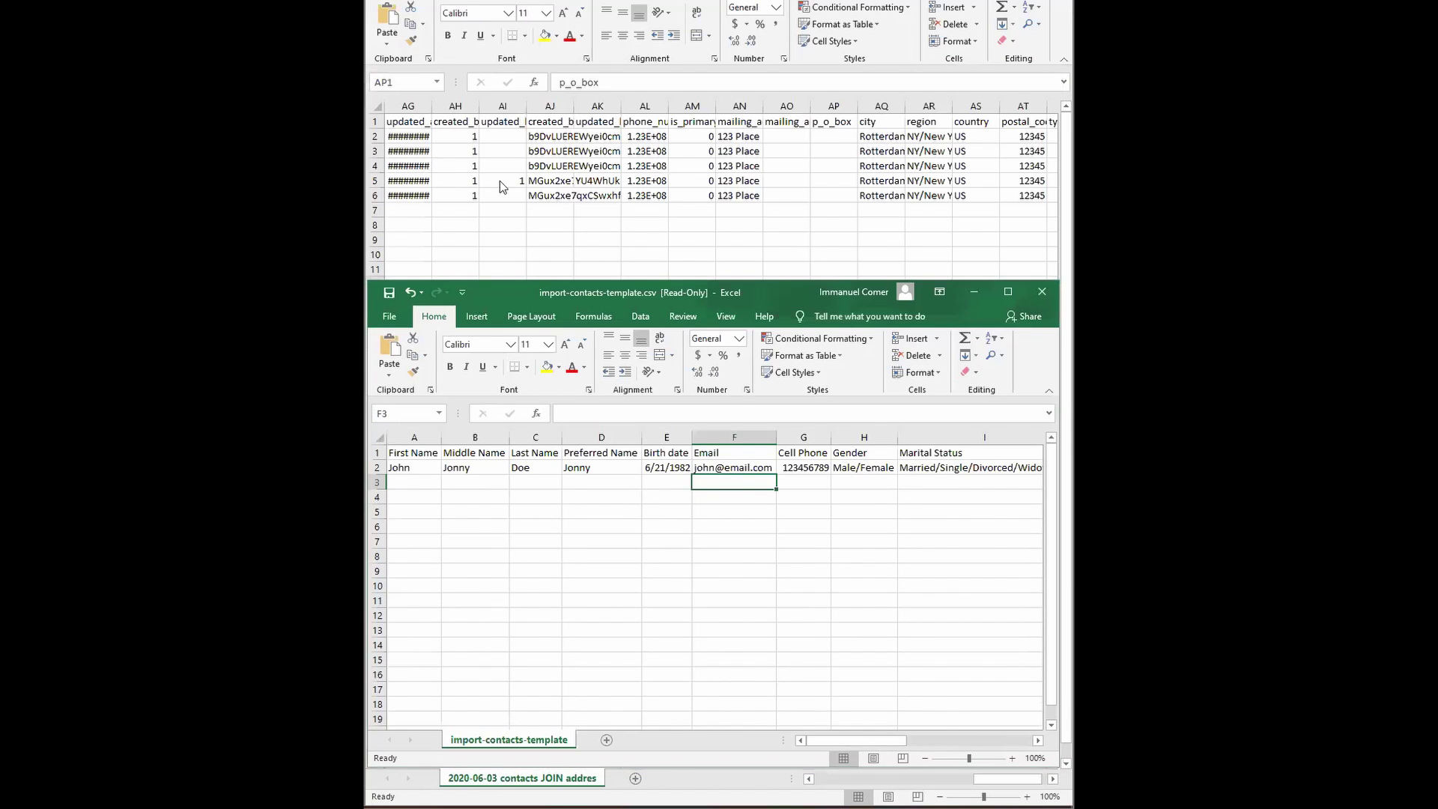
left_click(376, 105)
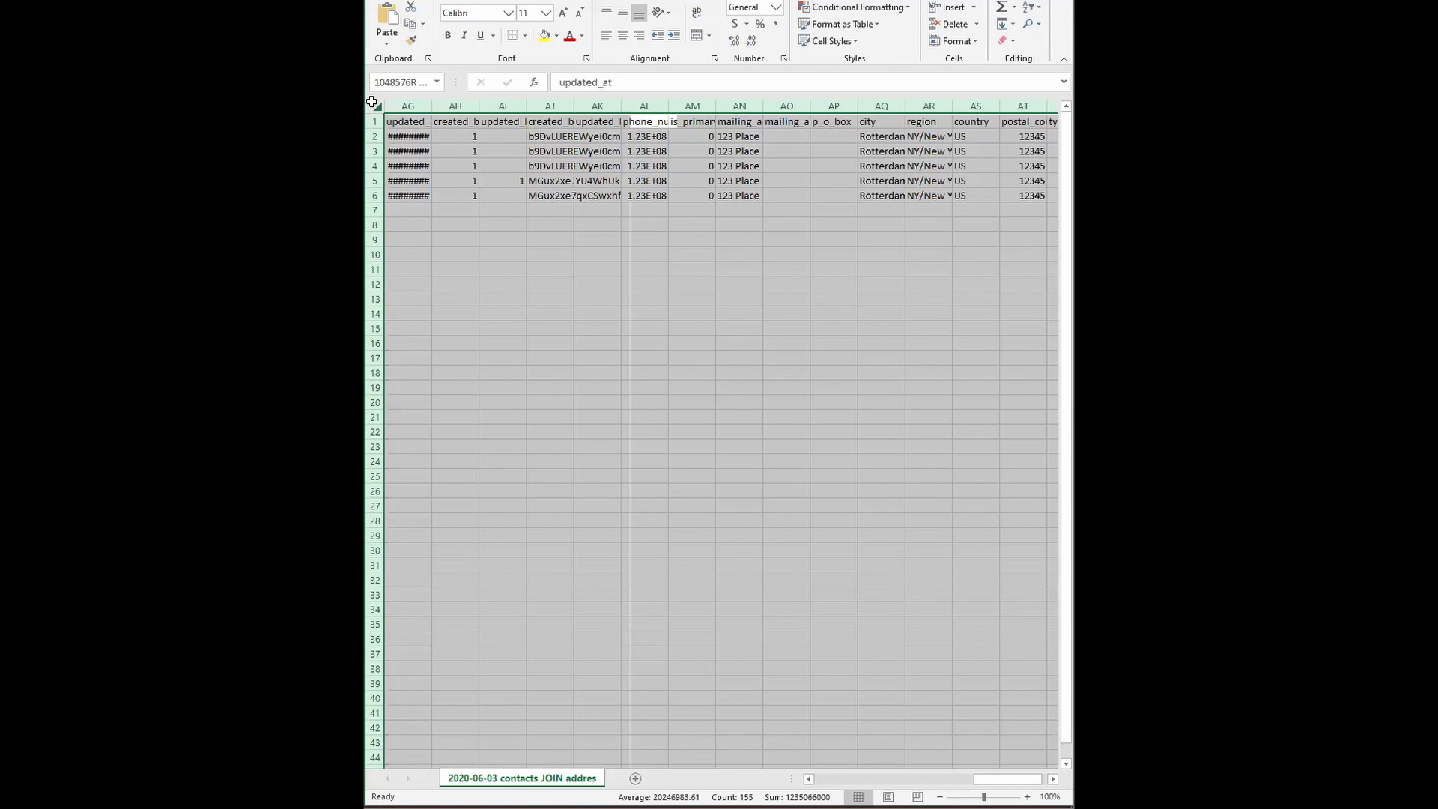
double_click(427, 104)
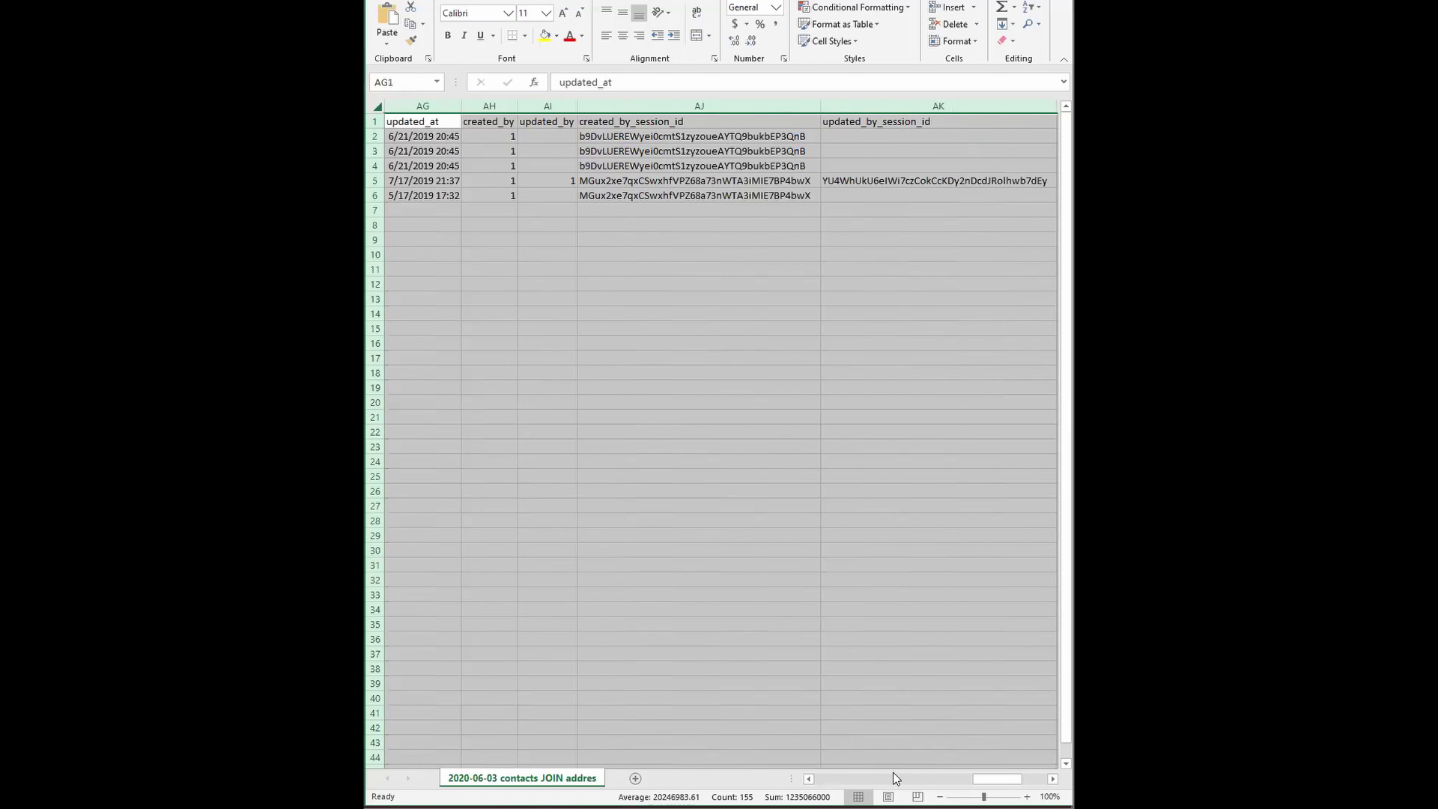
- Return to the first columns of the exported contacts sheet and stack its window above the template window
left_click(861, 777)
left_click_drag(692, 775, 688, 776)
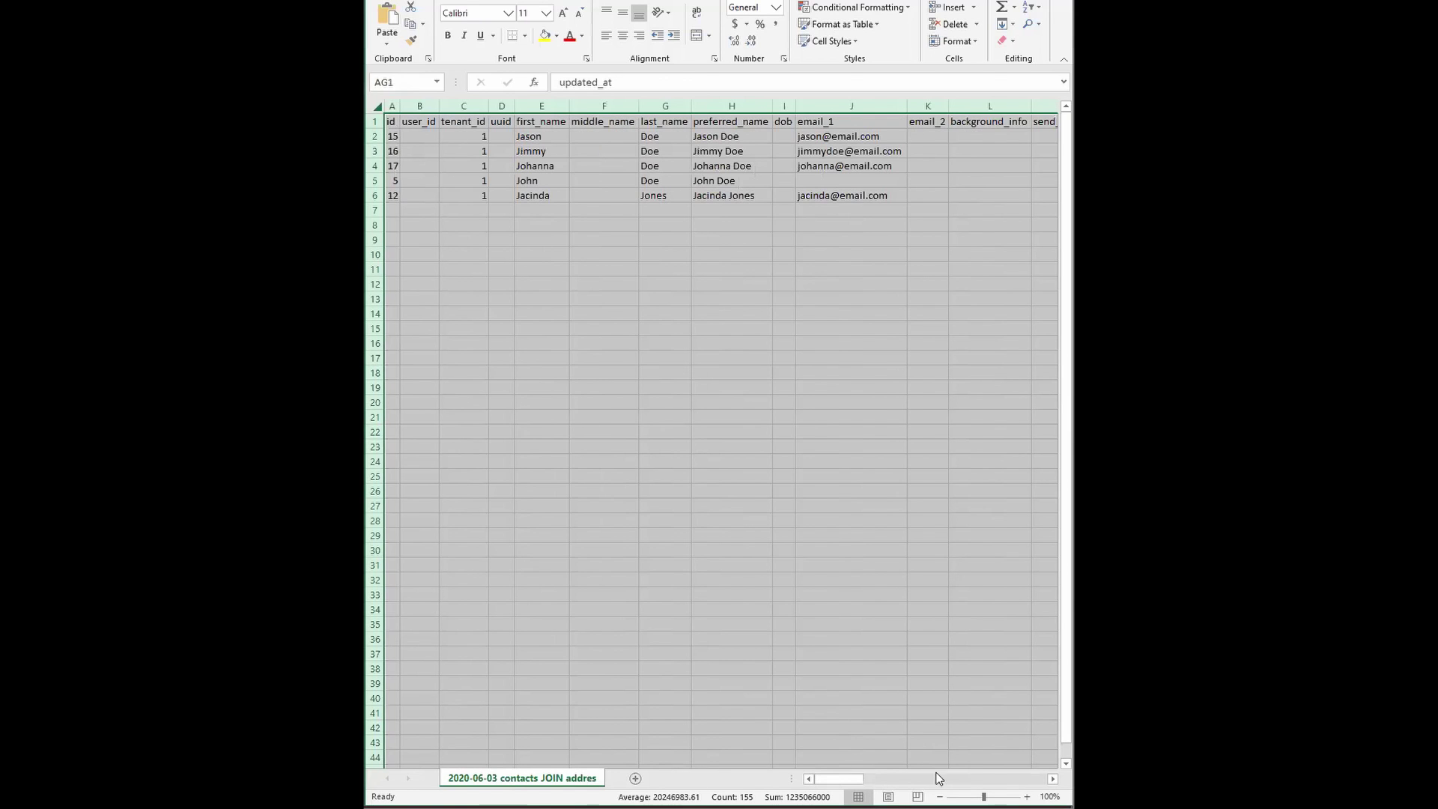
left_click_drag(856, 778, 807, 779)
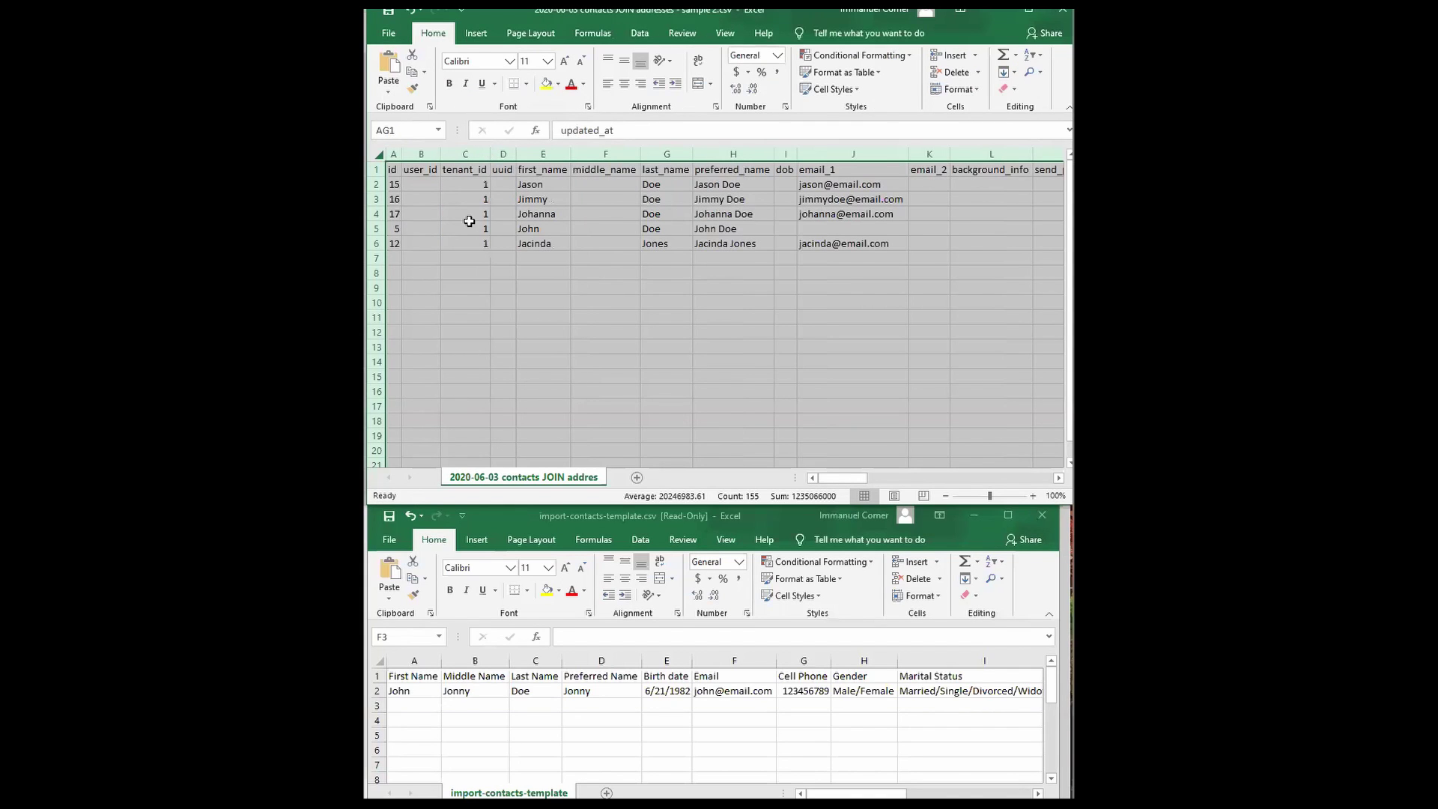
left_click(434, 227)
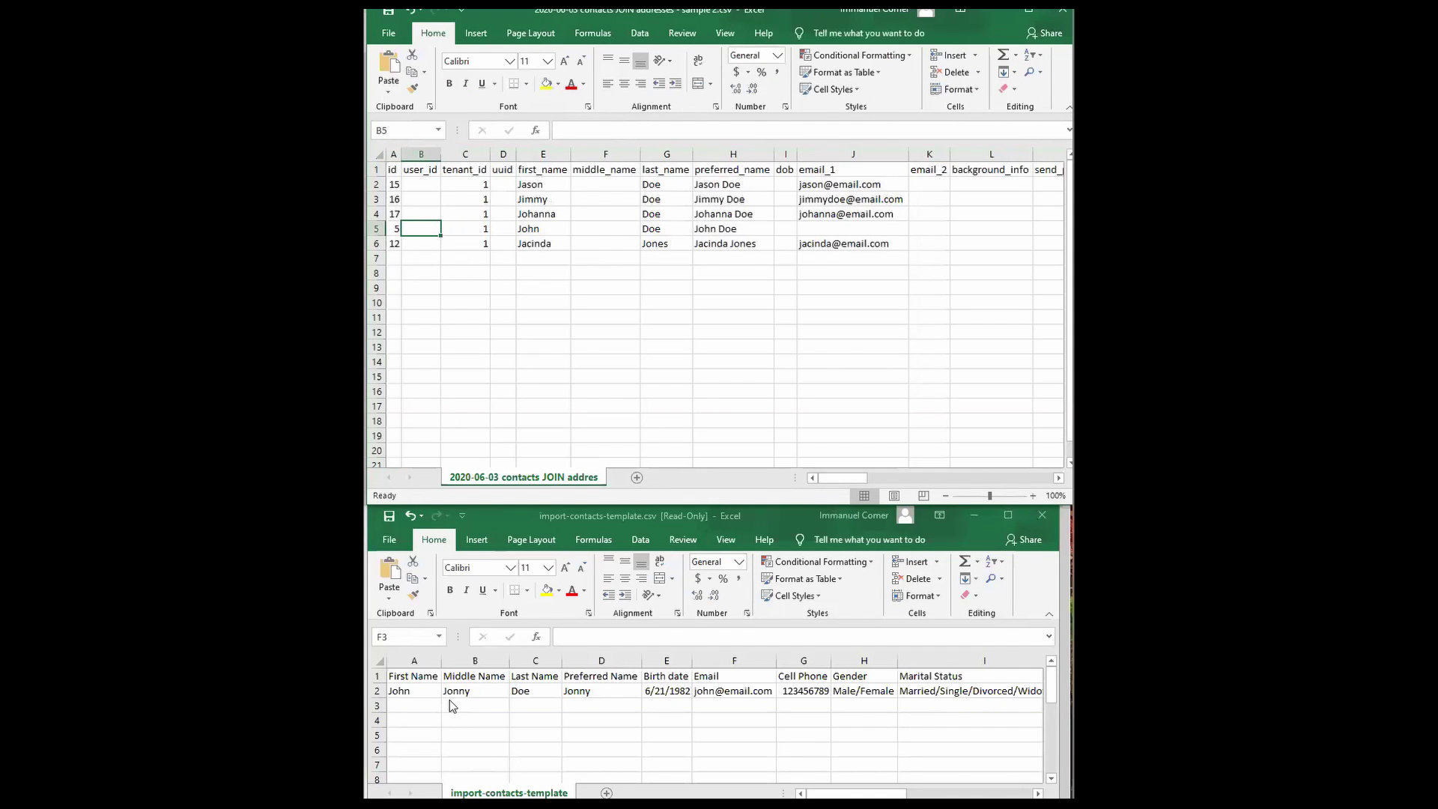
- Compare the export's first_name, preferred_name and dob headings with the template's First Name through Cell Phone columns
left_click(427, 693)
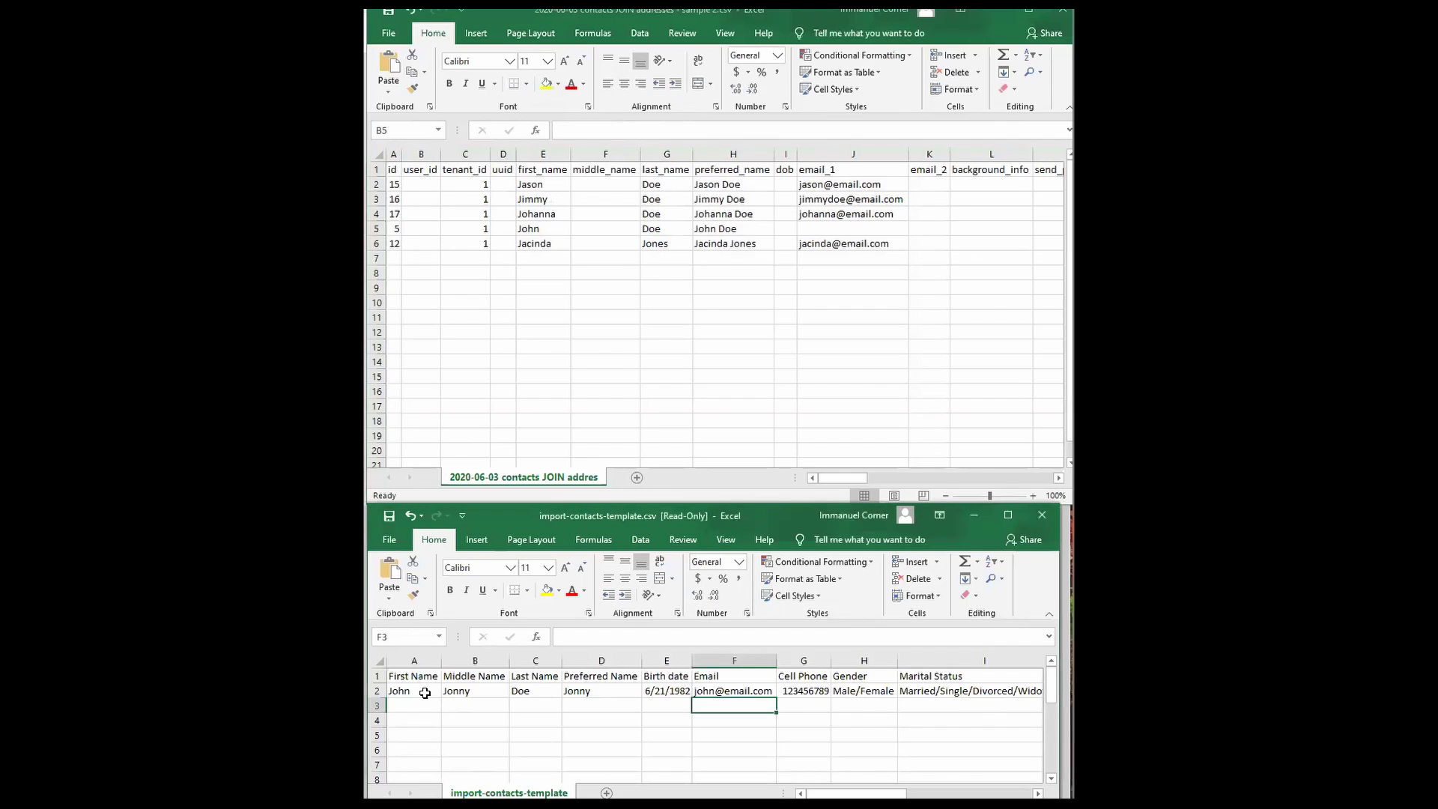
left_click(428, 691)
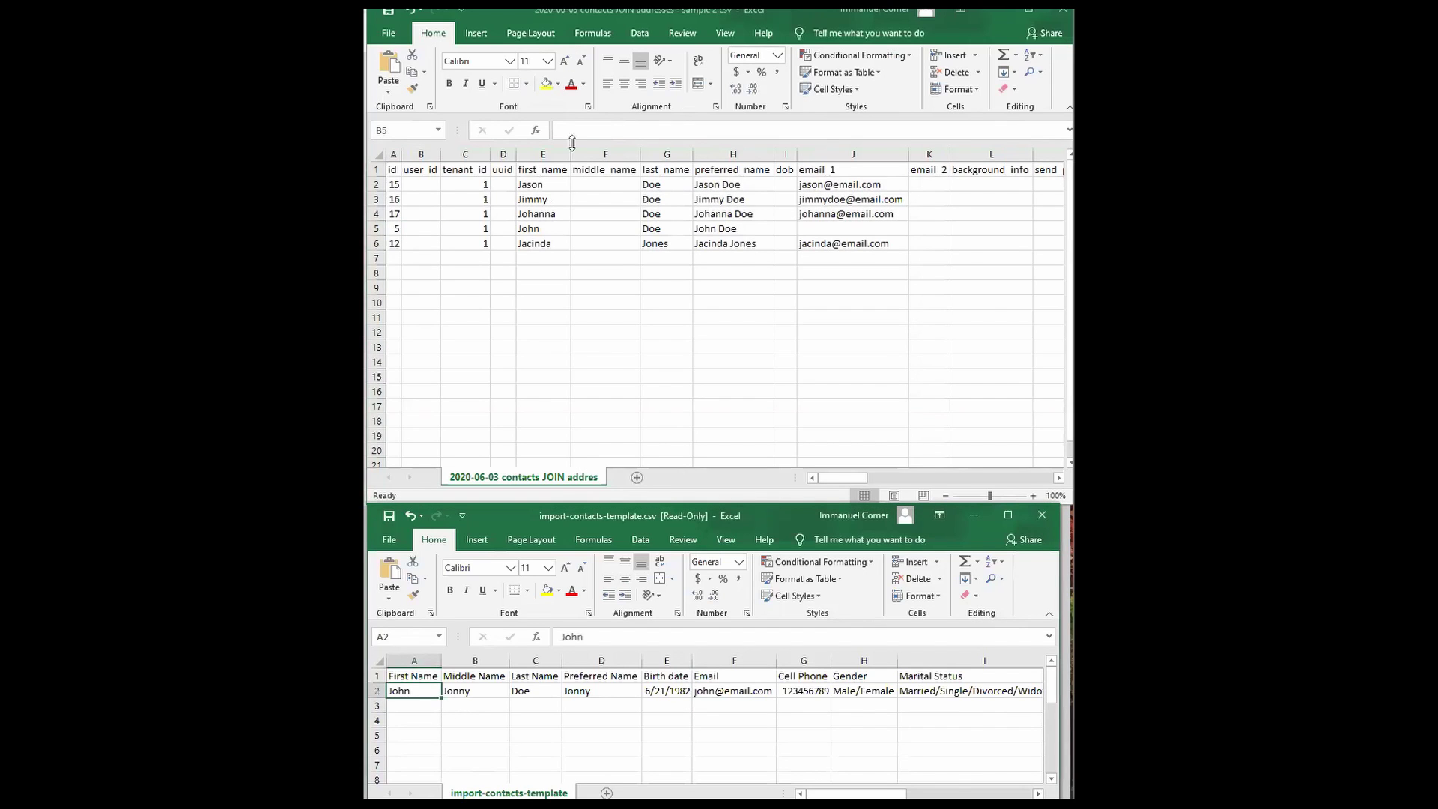
left_click(556, 165)
left_click(557, 164)
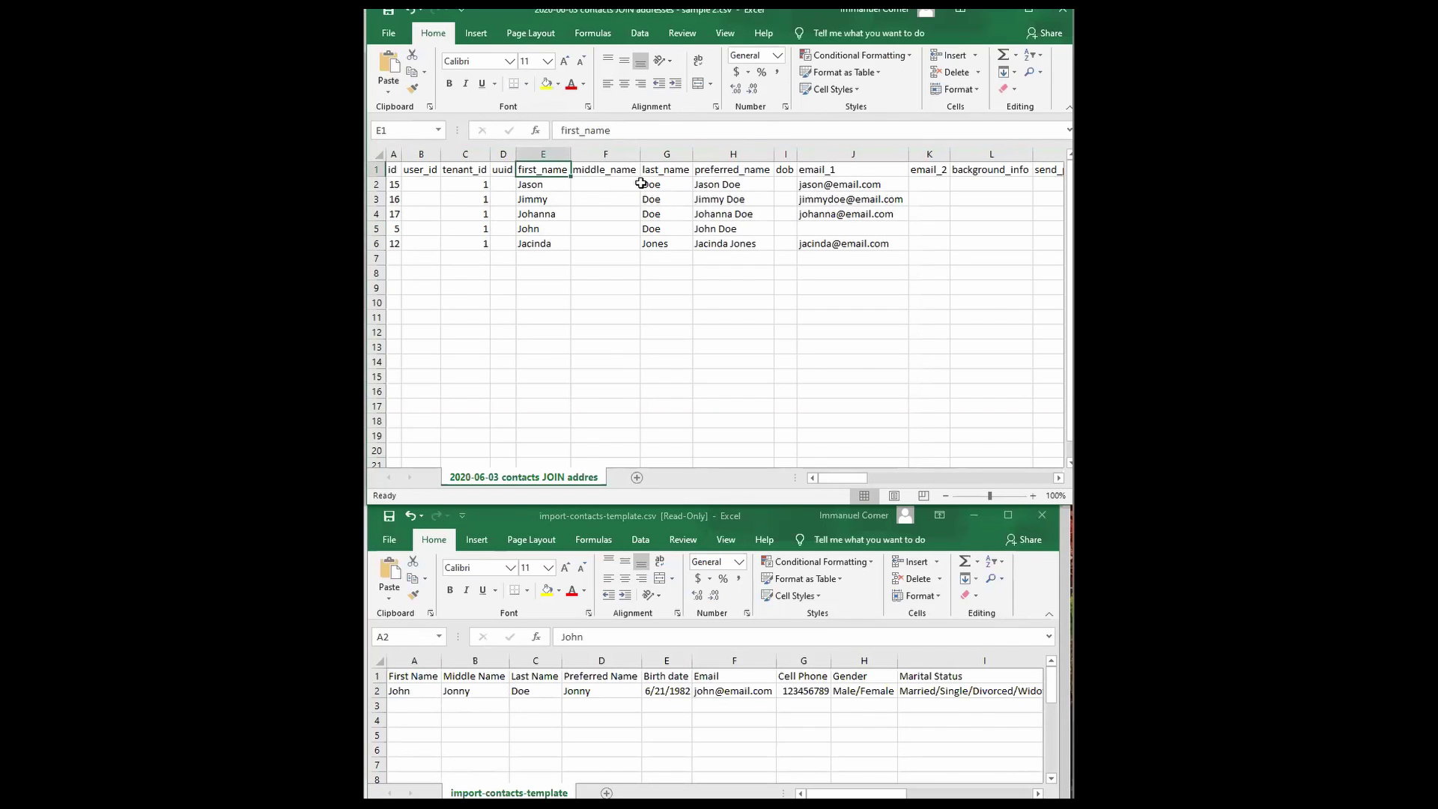
left_click(703, 181)
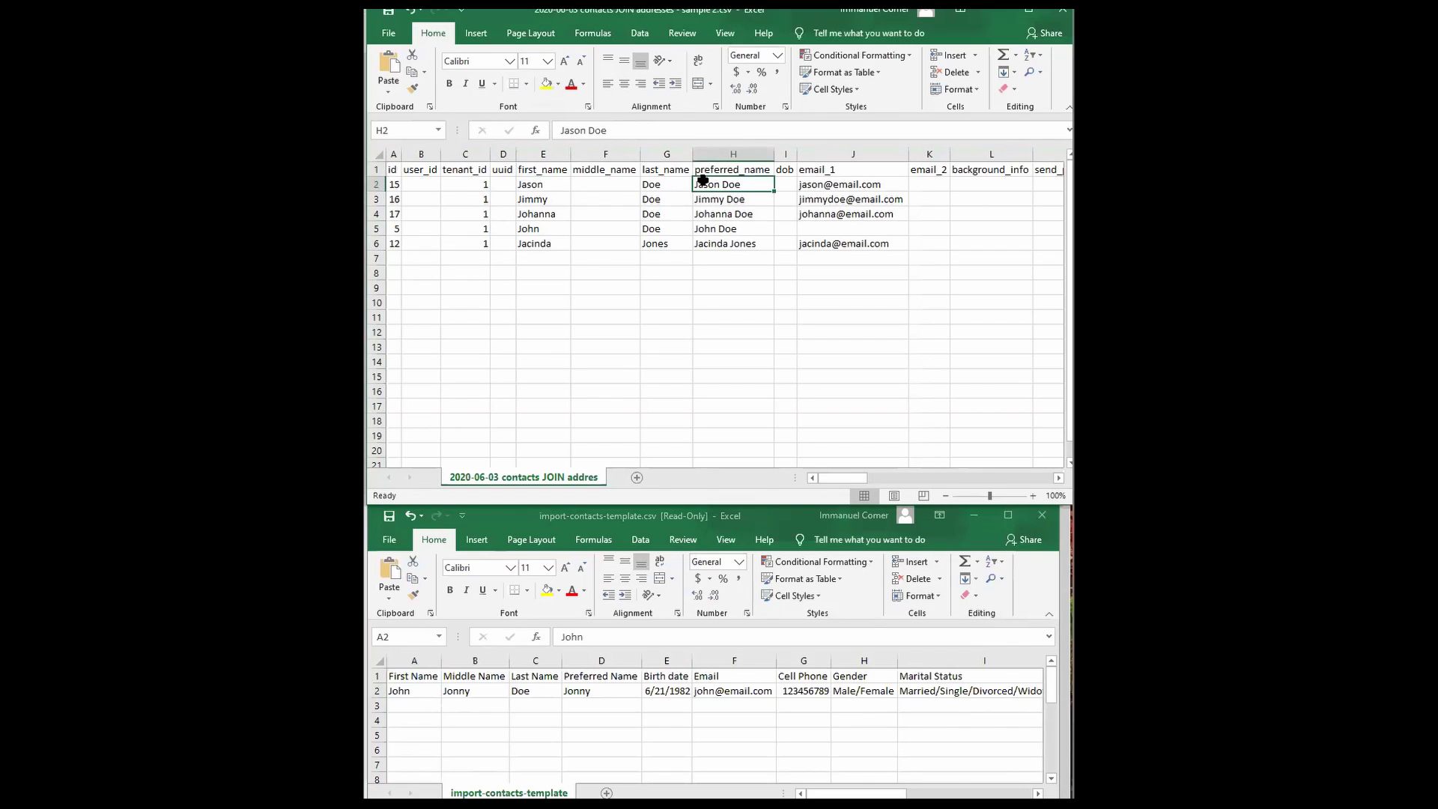
left_click(791, 171)
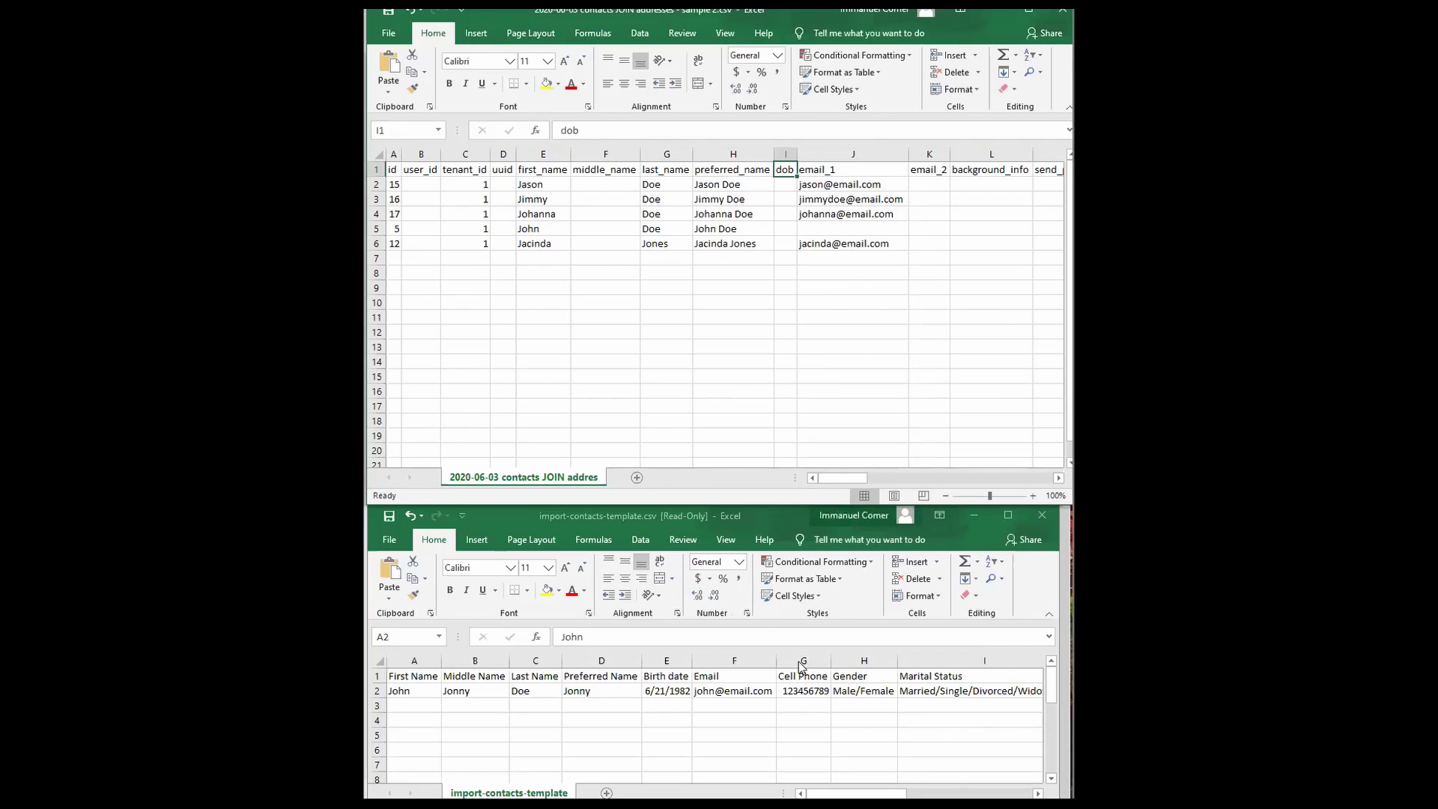
left_click(750, 692)
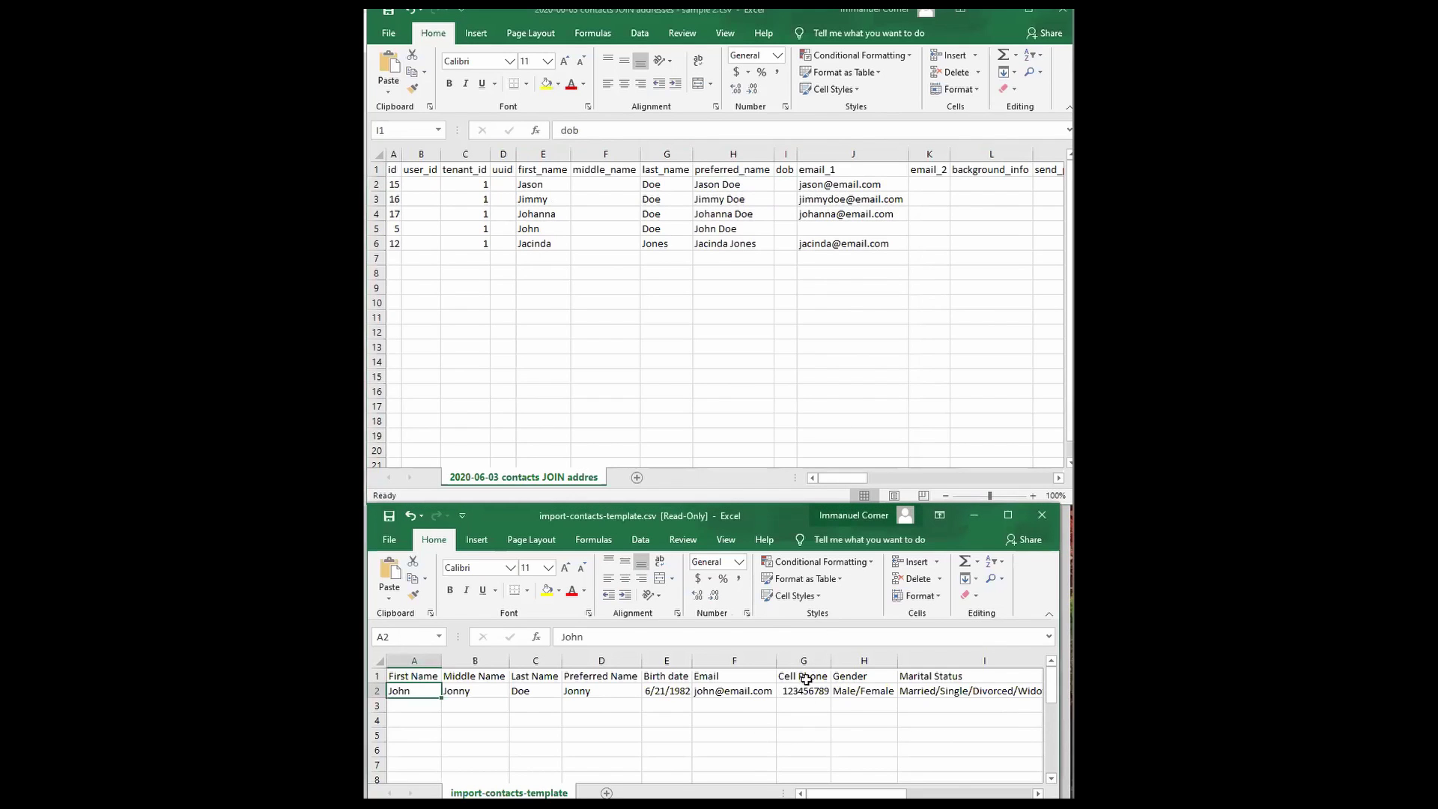
left_click(808, 691)
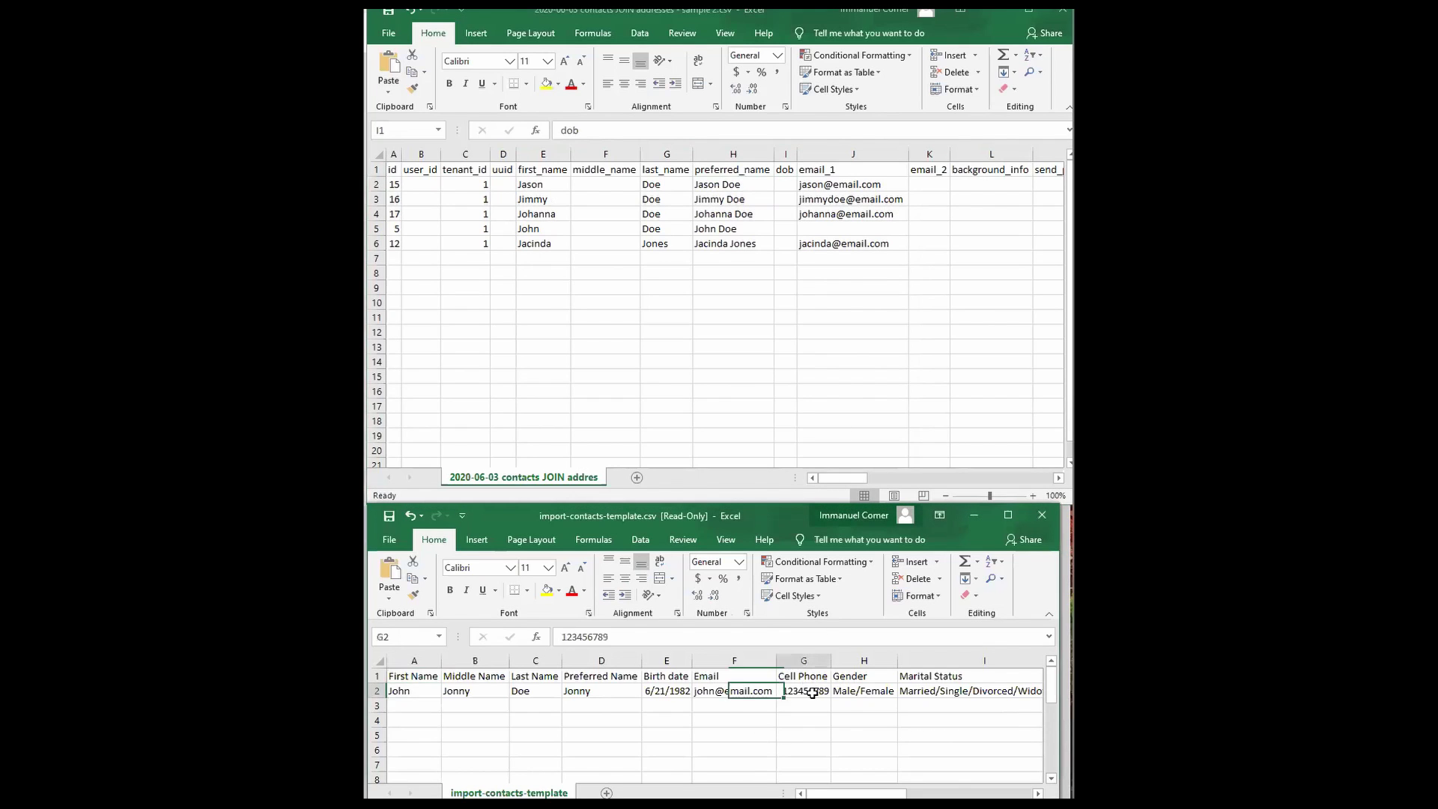
left_click(809, 670)
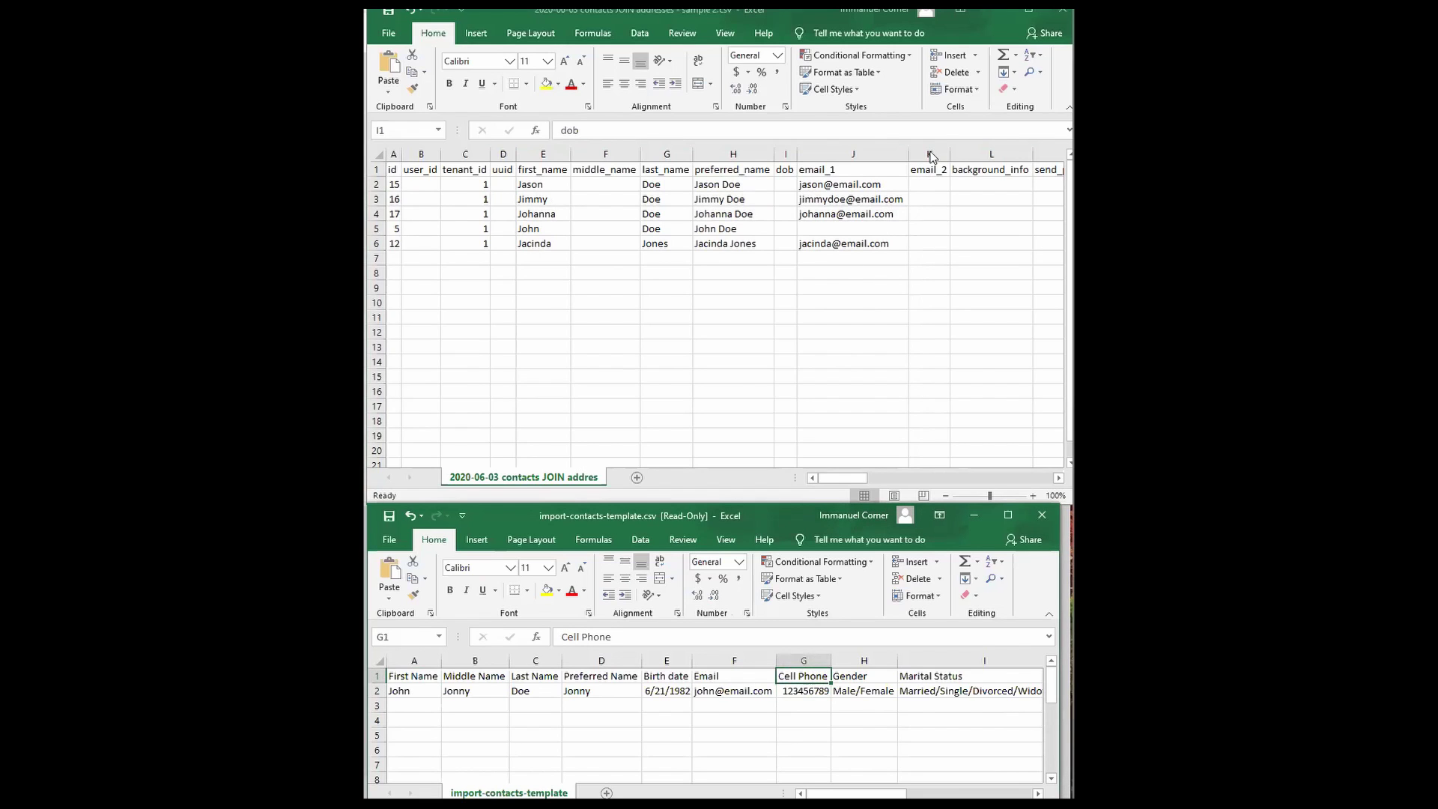
- Delete the export's email_2, background_info, send_paper_contribution_statement and home_phone columns
left_click(932, 155)
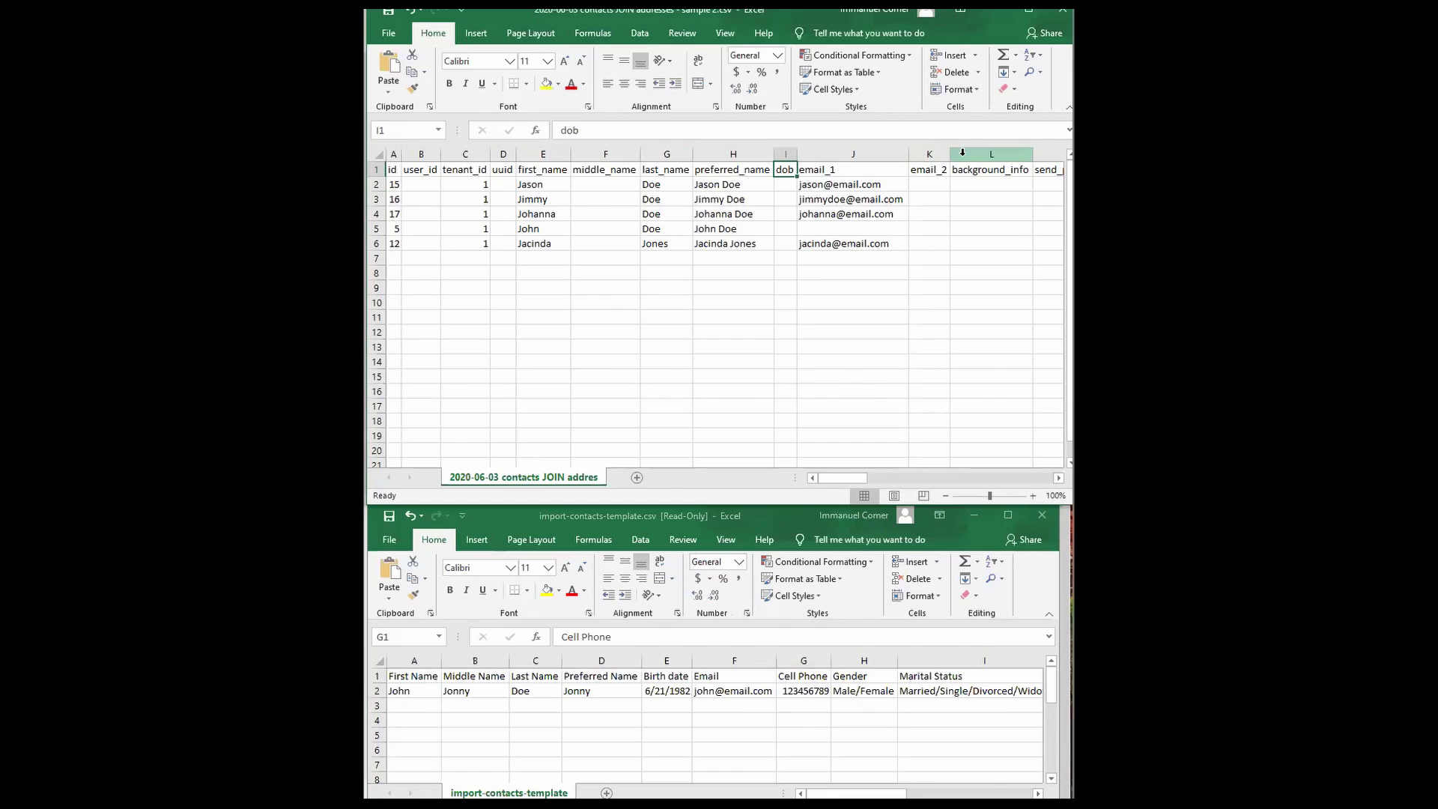
mouse_move(924, 150)
left_mouse_down()
mouse_move(1036, 148)
mouse_move(796, 155)
mouse_move(938, 151)
left_mouse_up()
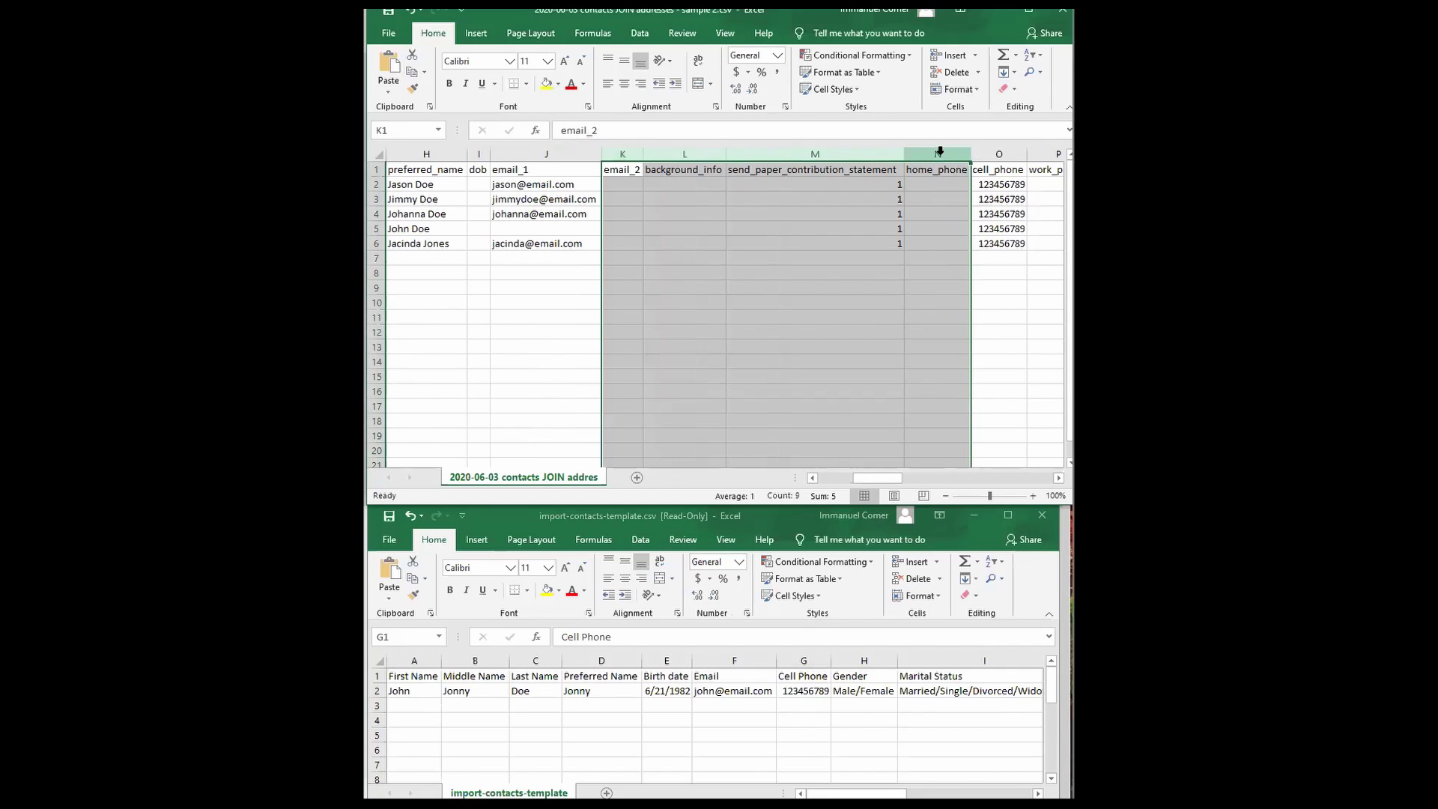
right_click(940, 150)
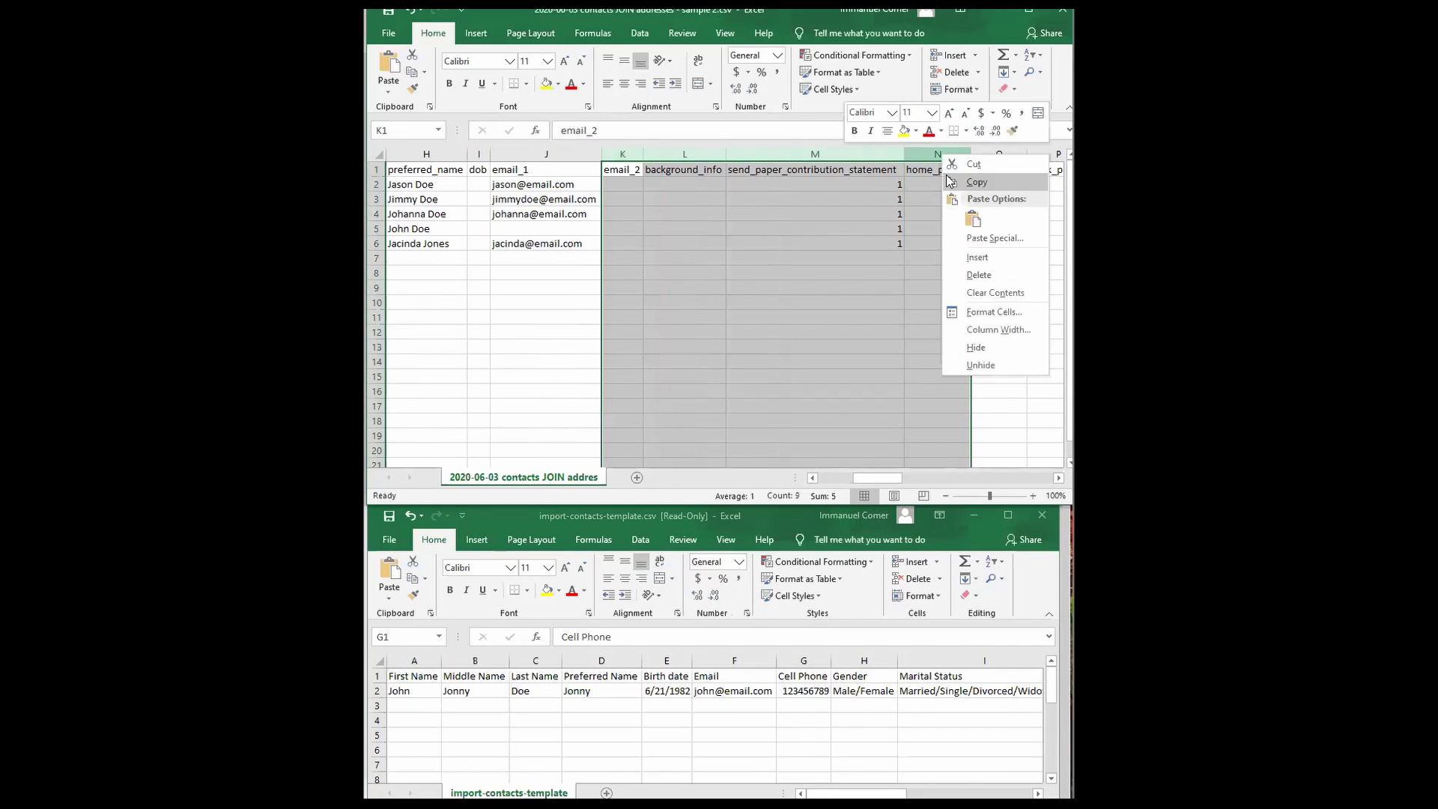
left_click(968, 274)
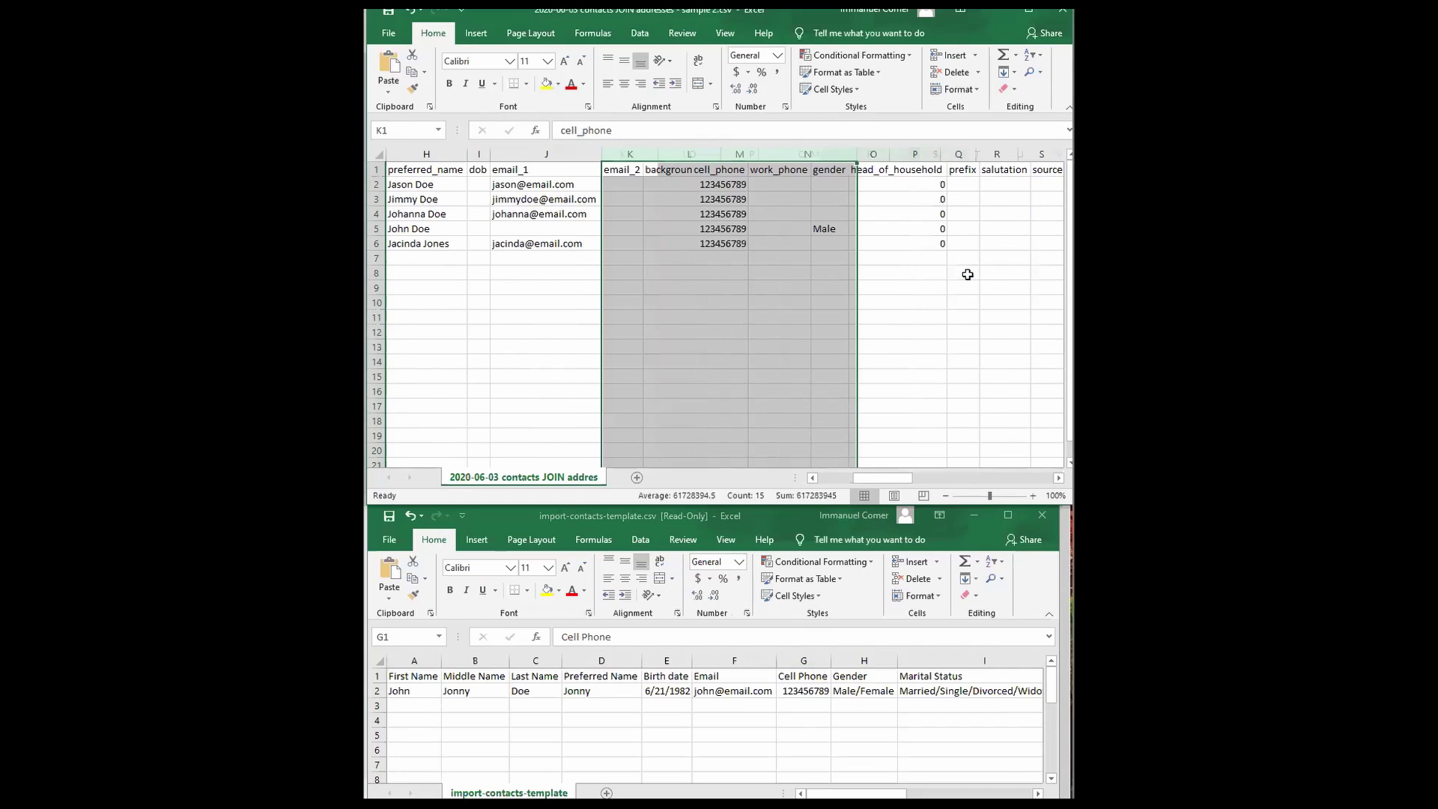
left_click(532, 171)
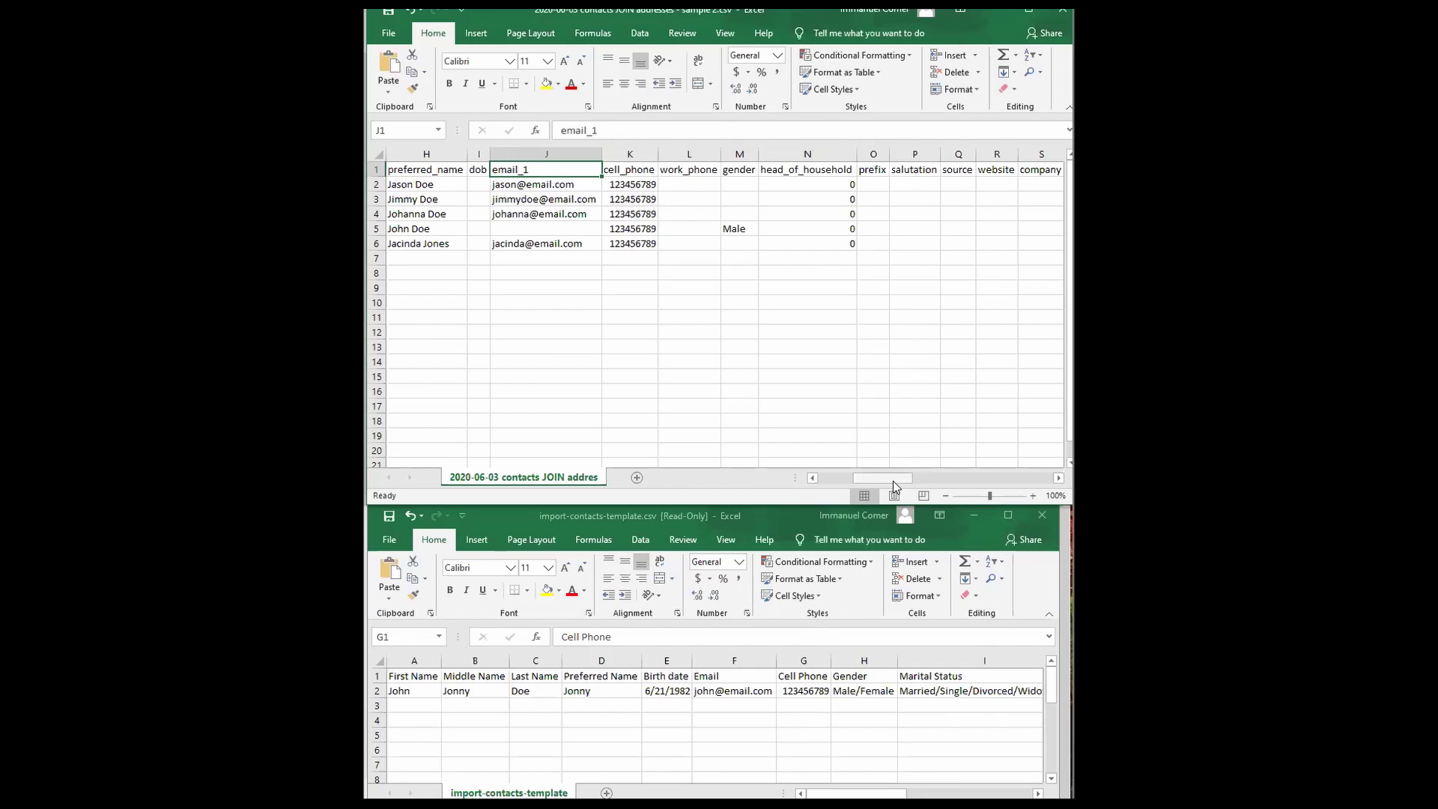
left_click_drag(893, 483, 772, 493)
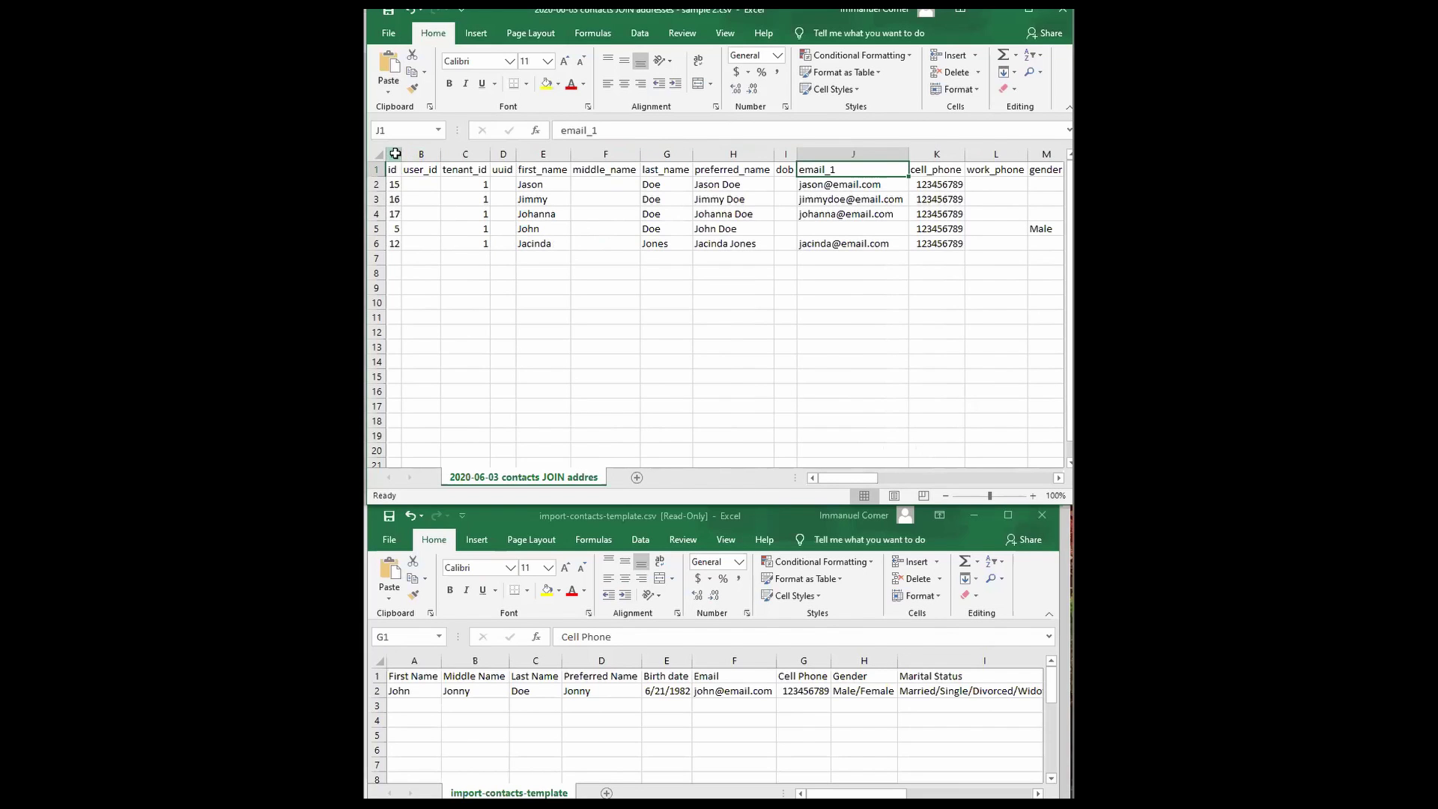
left_click(395, 154)
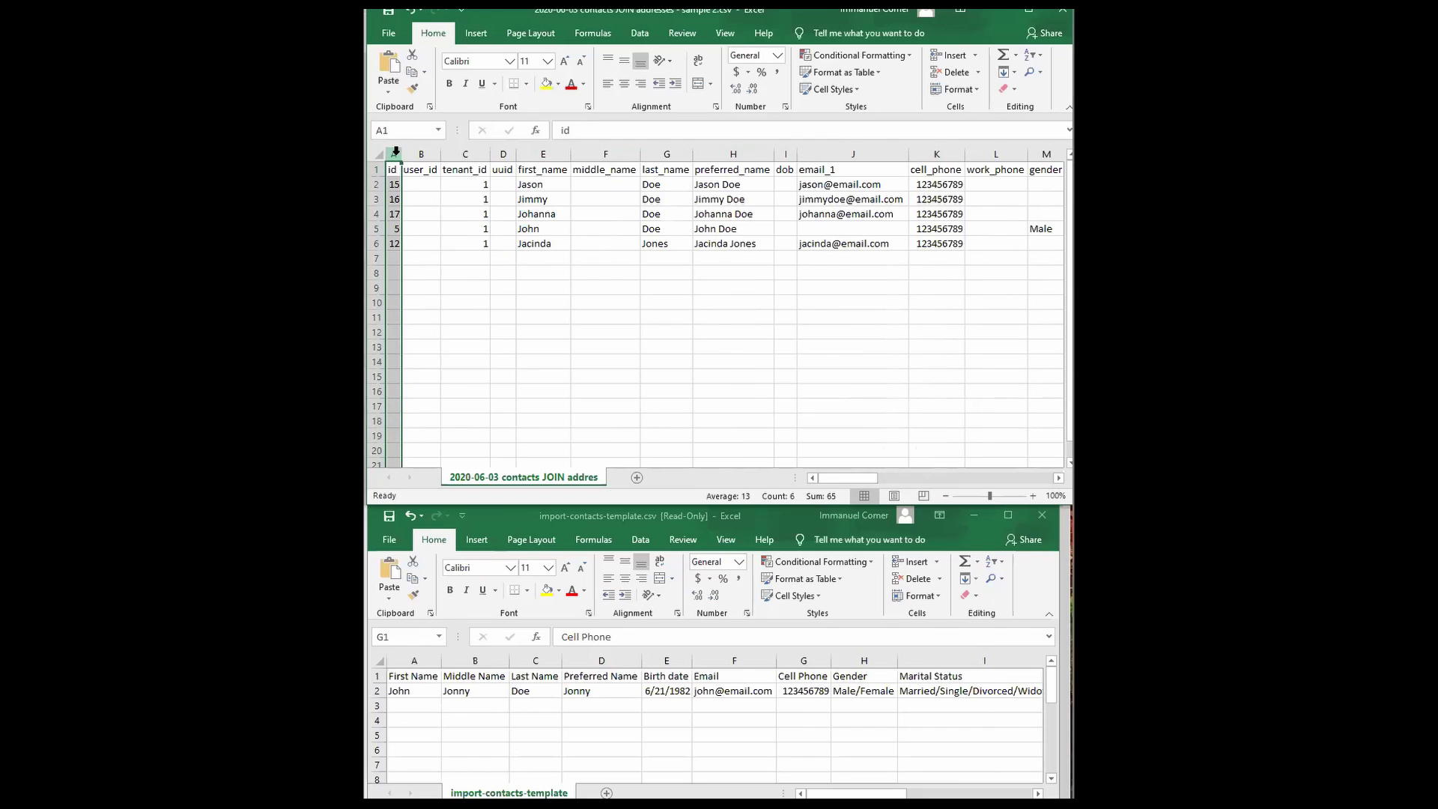
right_click(395, 154)
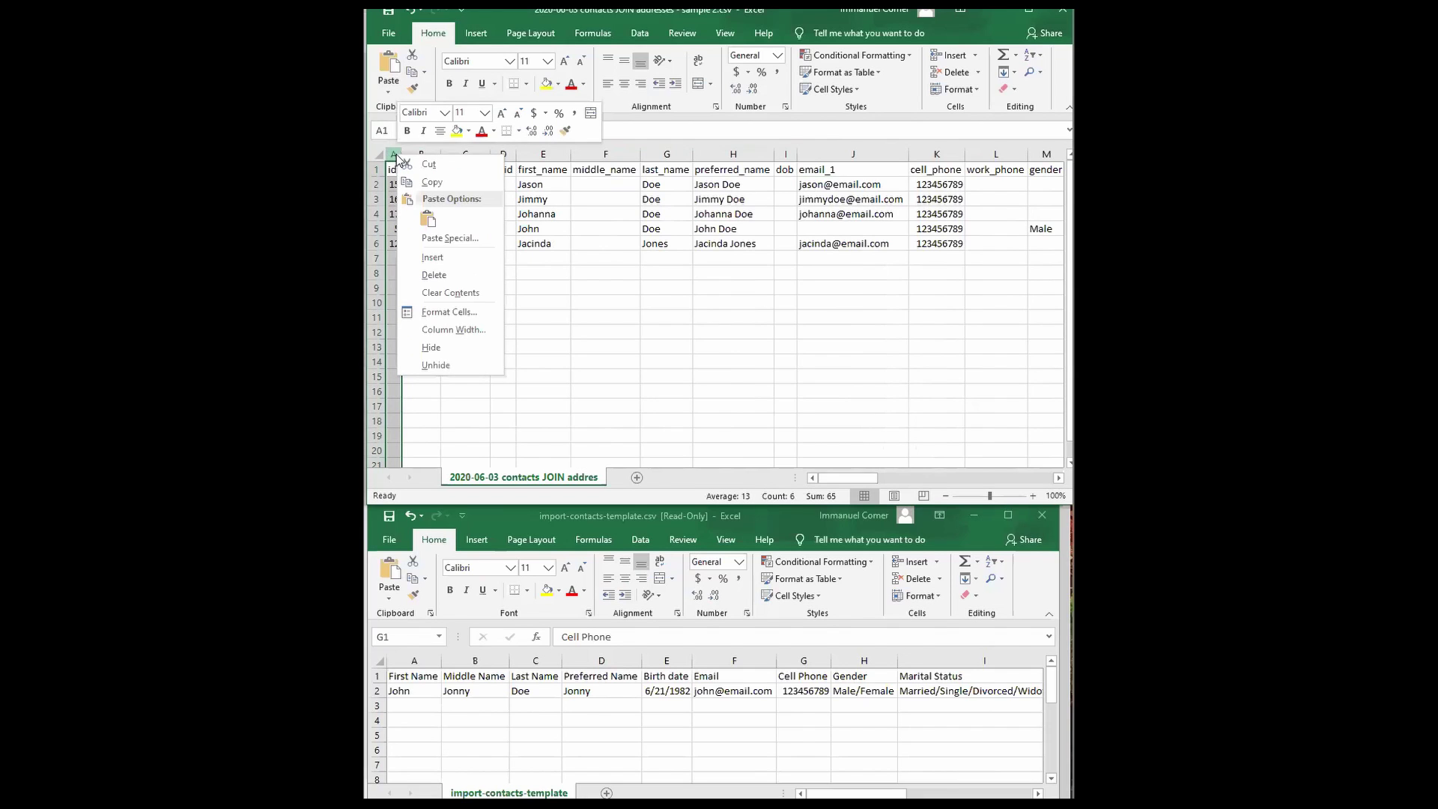
key("Escape")
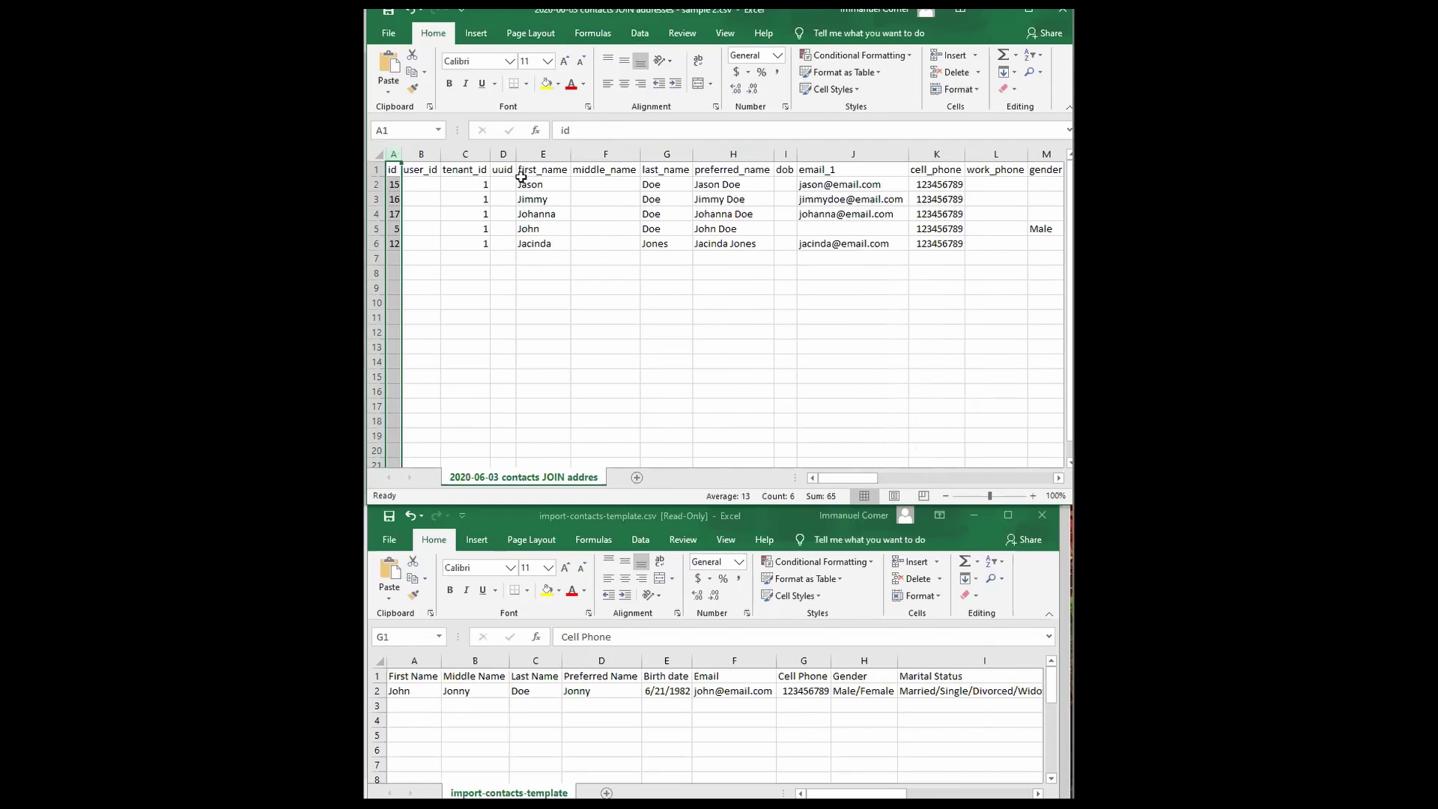
- Delete the user_id, tenant_id and uuid columns from the exported contacts sheet
left_click_drag(423, 154, 515, 155)
right_click(514, 155)
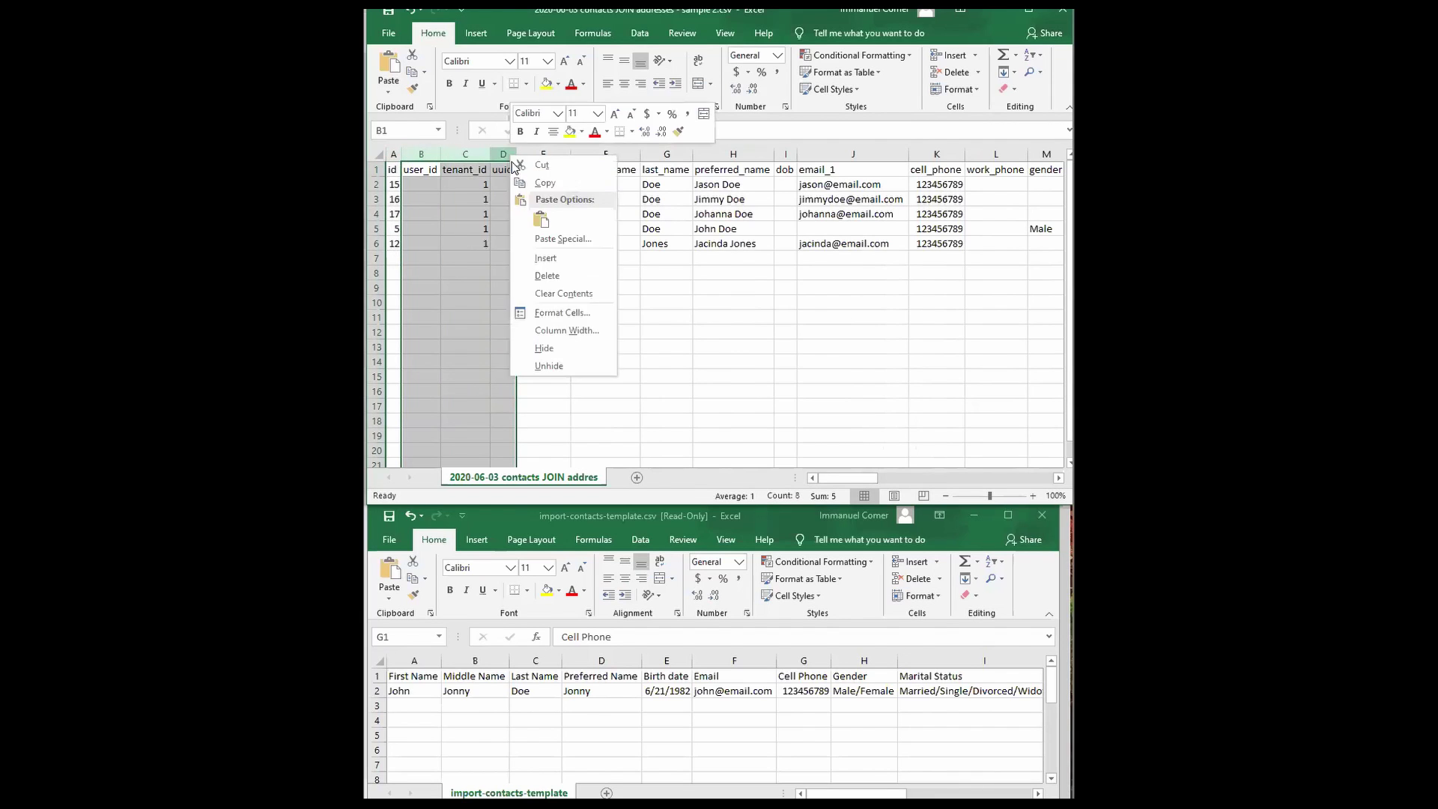
left_click(547, 277)
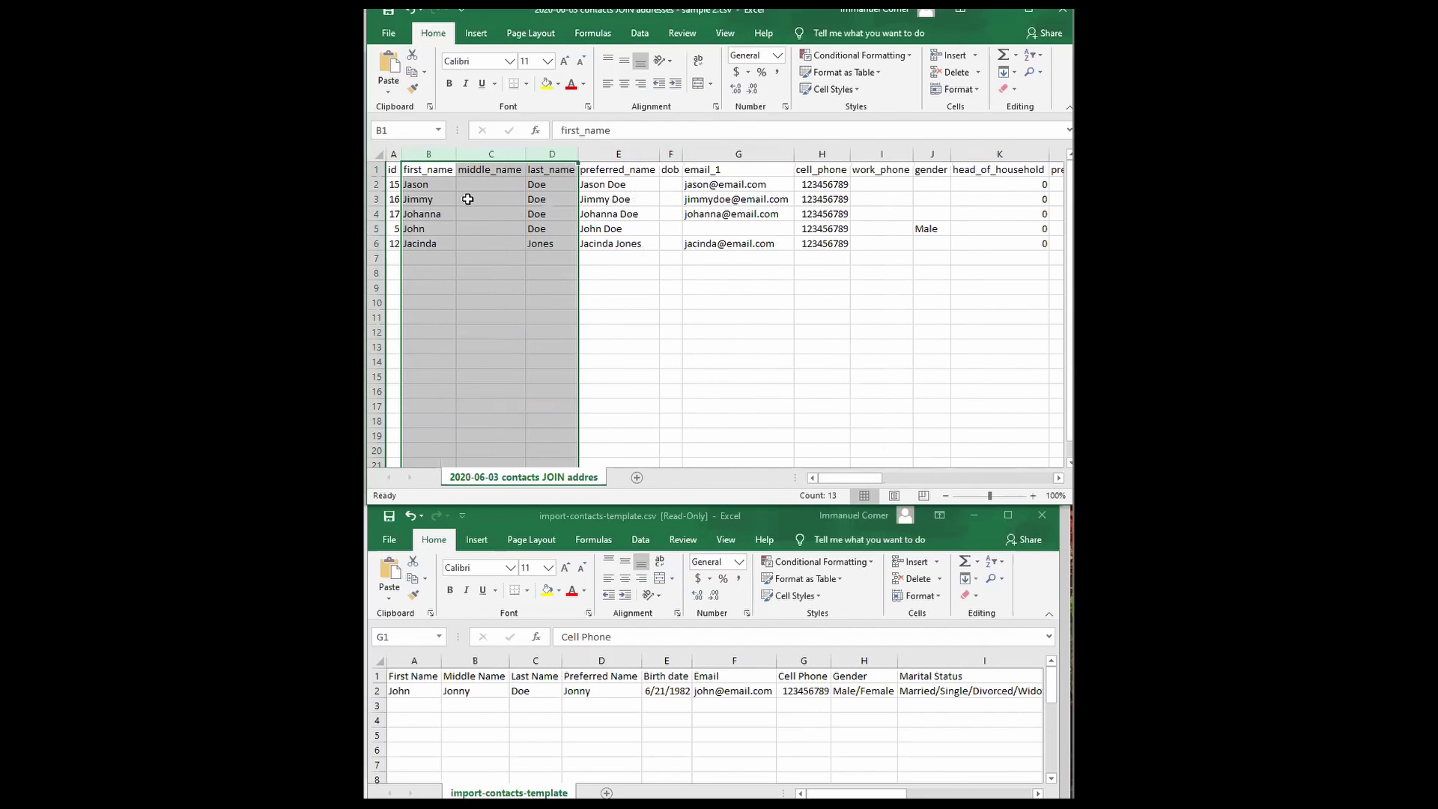
- Move the id column to the end of the exported contacts, directly after the type column
left_click(395, 153)
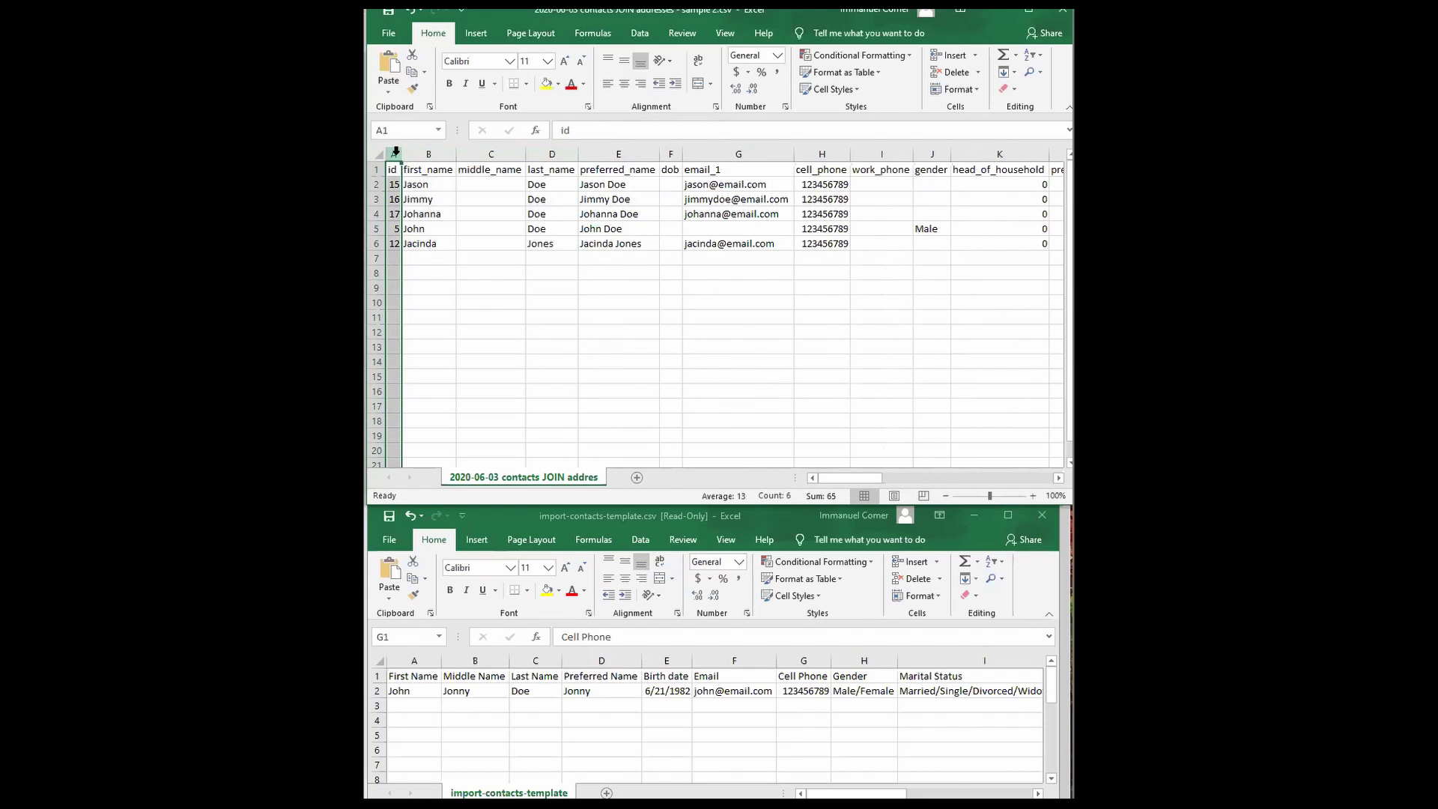
right_click(396, 152)
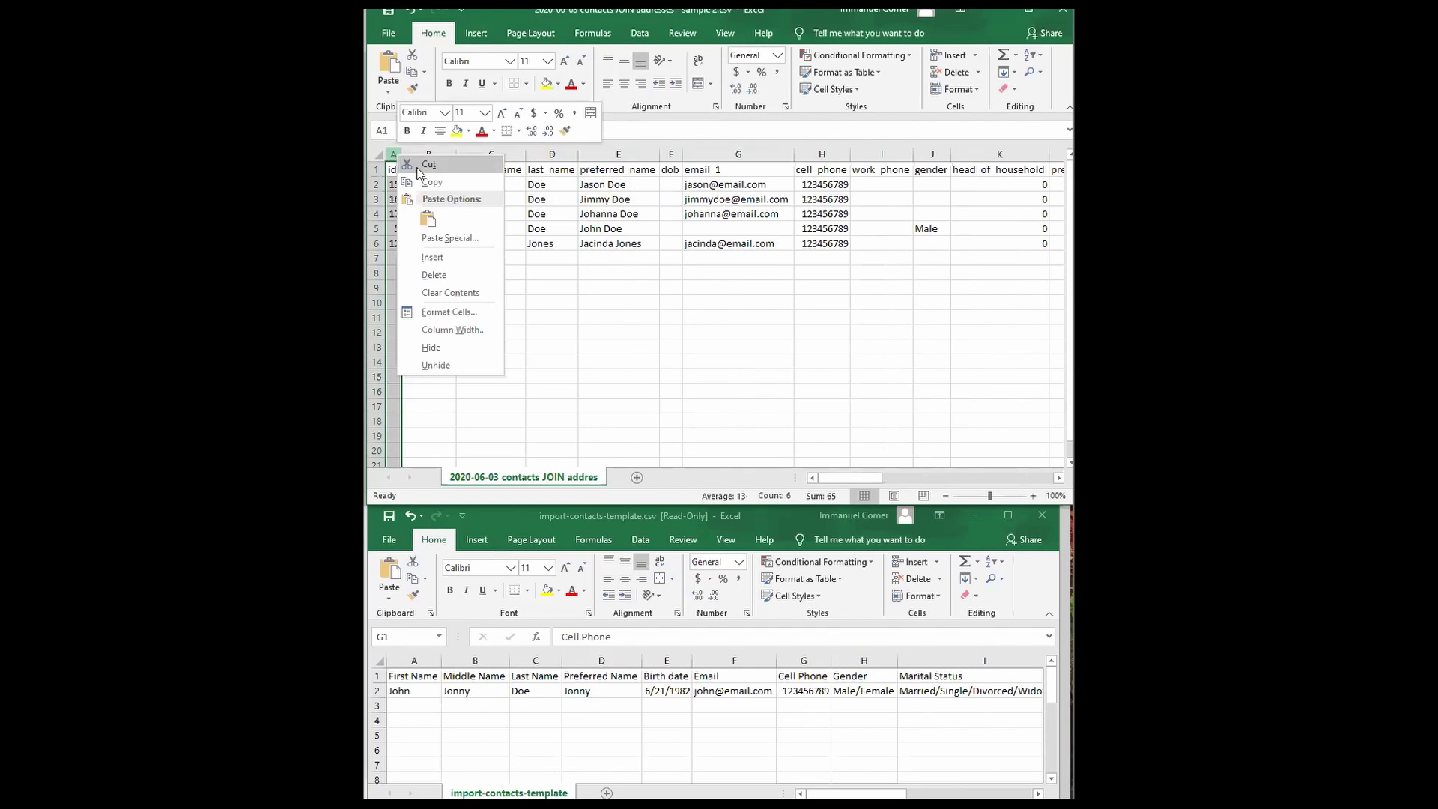
left_click(424, 165)
left_click_drag(861, 478, 1028, 478)
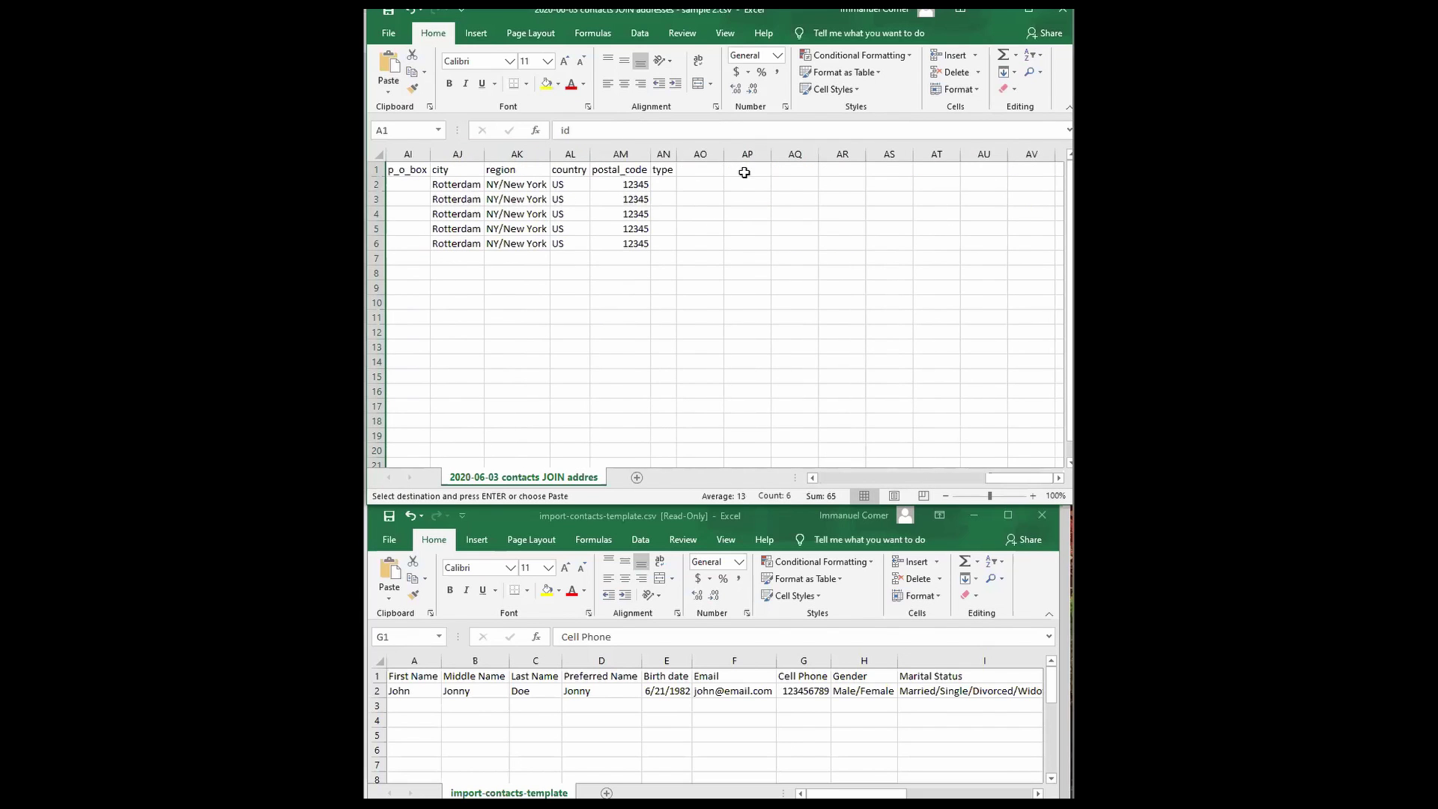
right_click(713, 156)
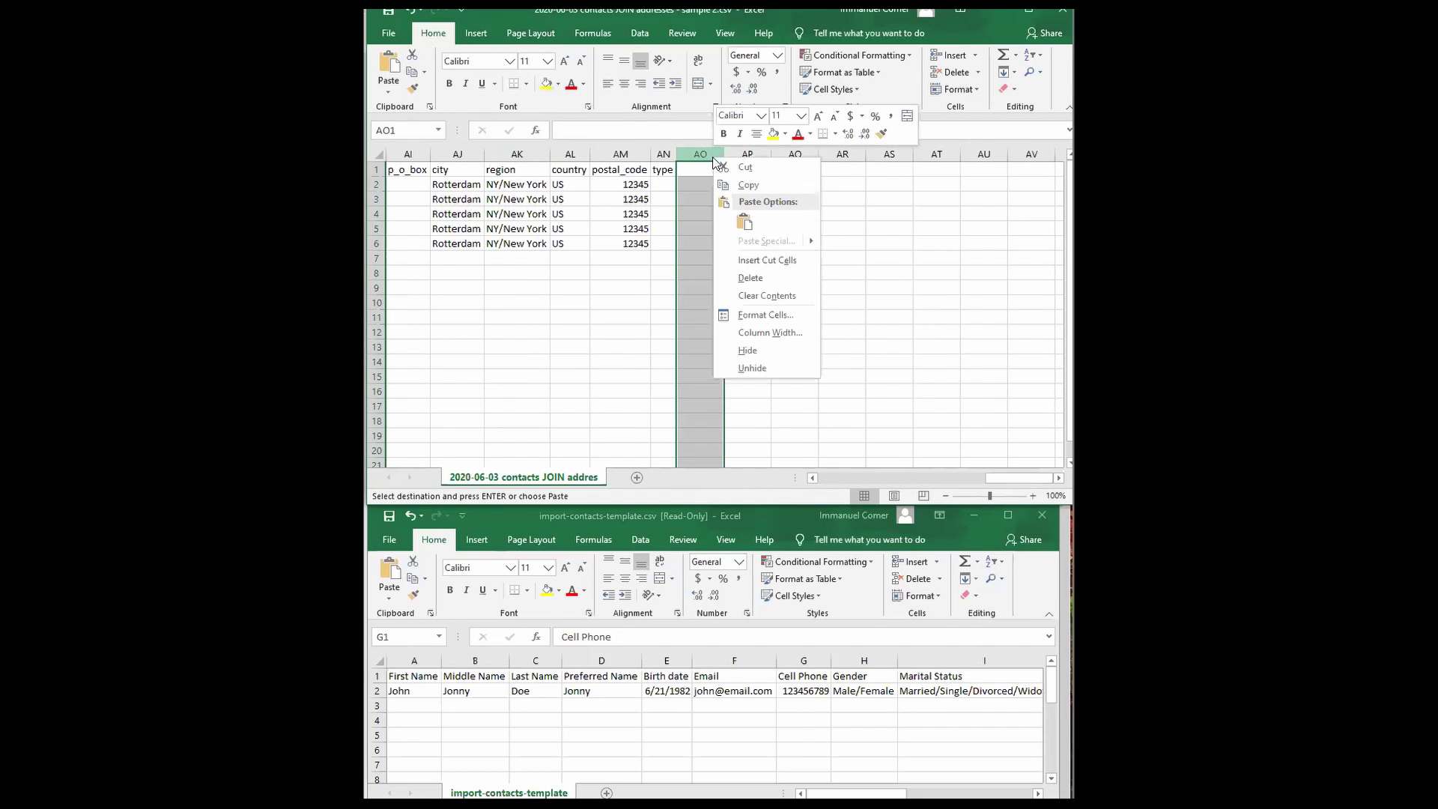
left_click(759, 266)
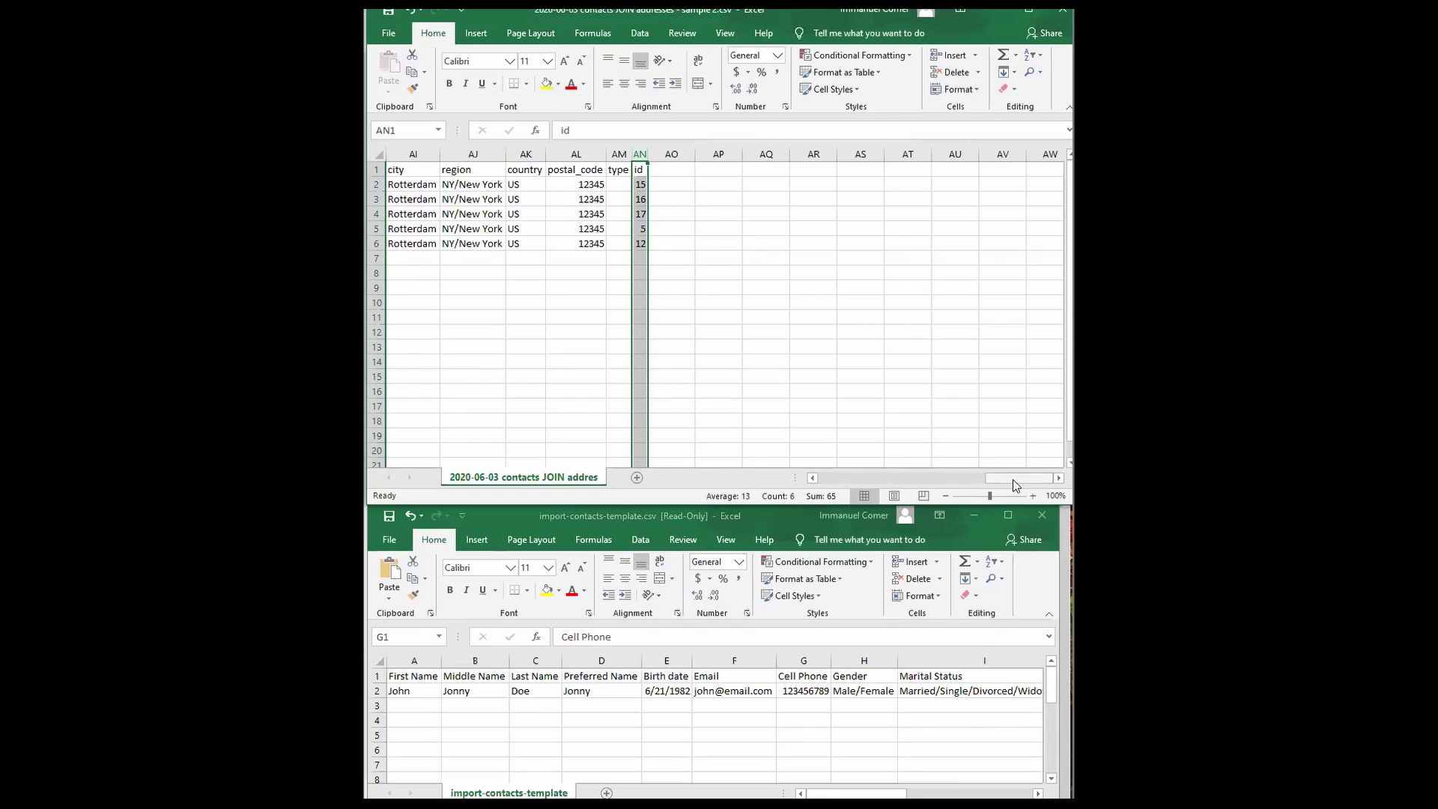
- Check the export's headings from first_name to cell_phone against the template, and delete the work_phone column
left_click_drag(1015, 478, 849, 477)
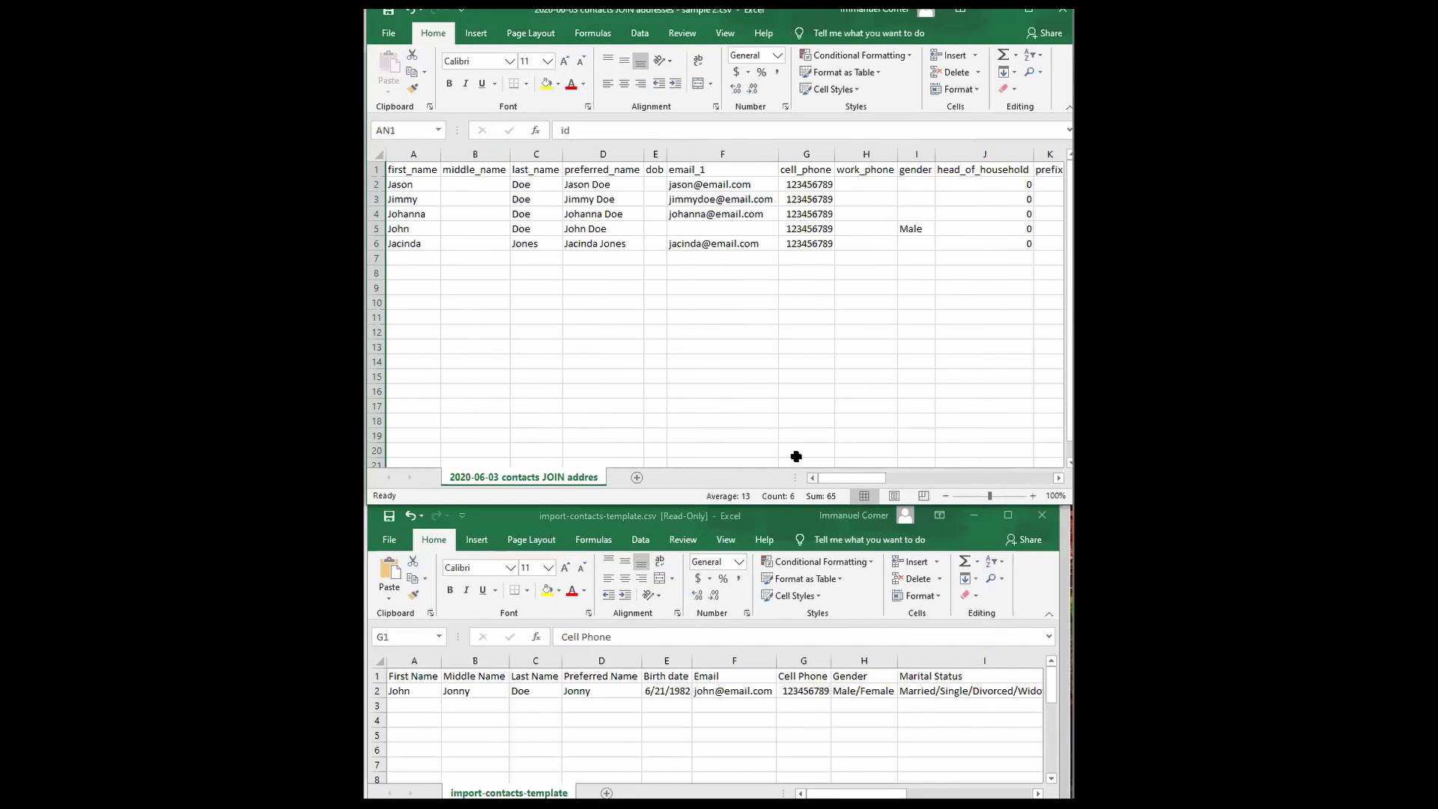
left_click(421, 171)
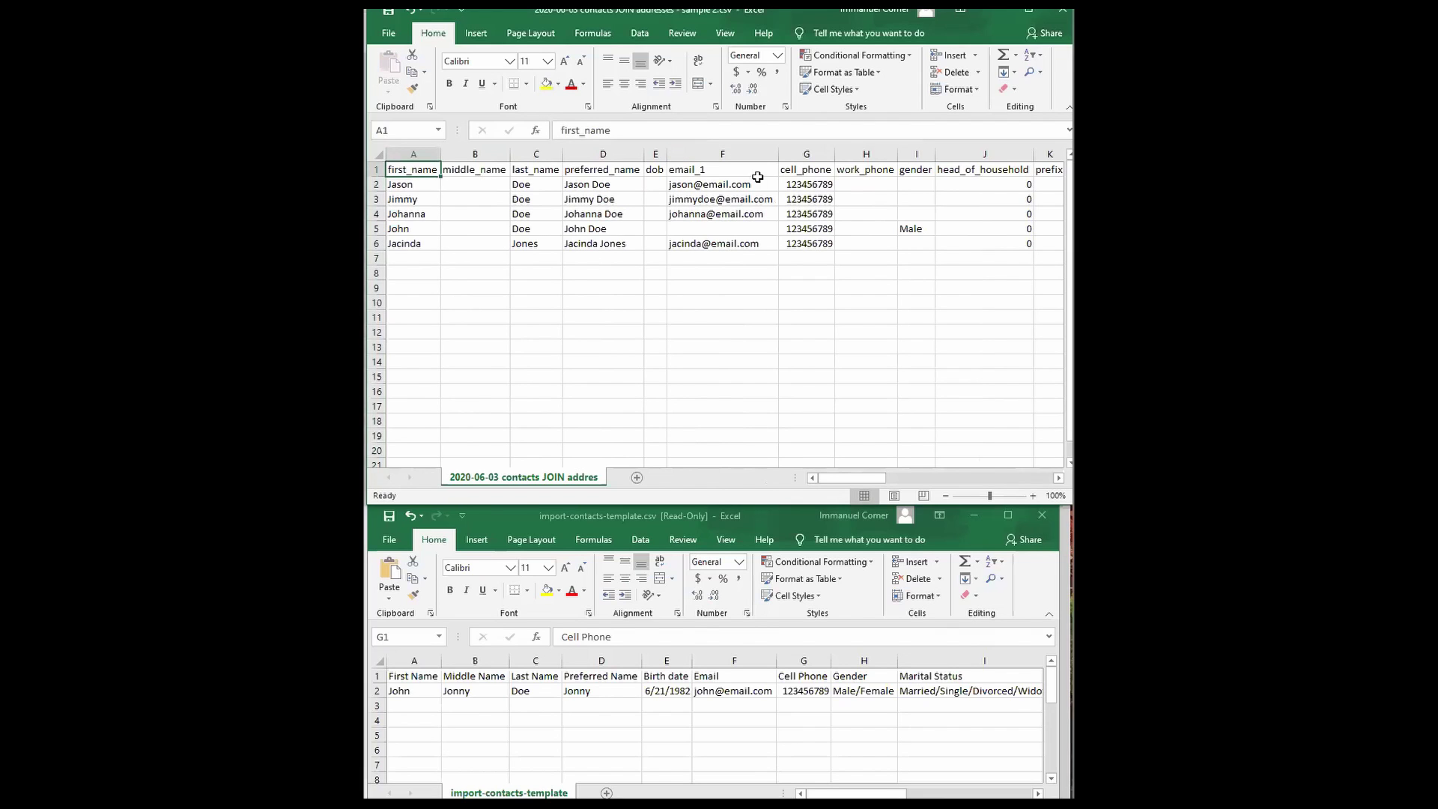
left_click(829, 170)
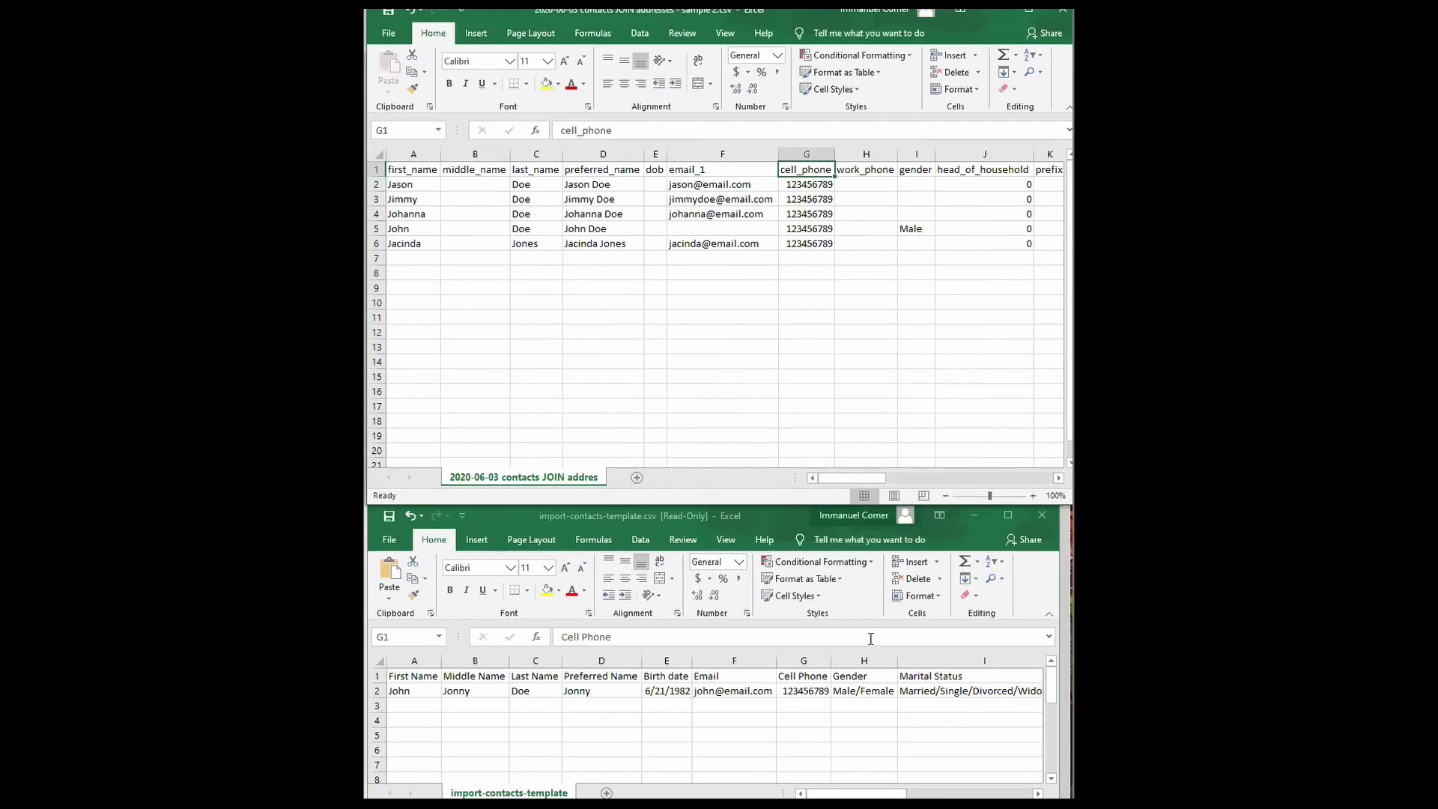
left_click(815, 679)
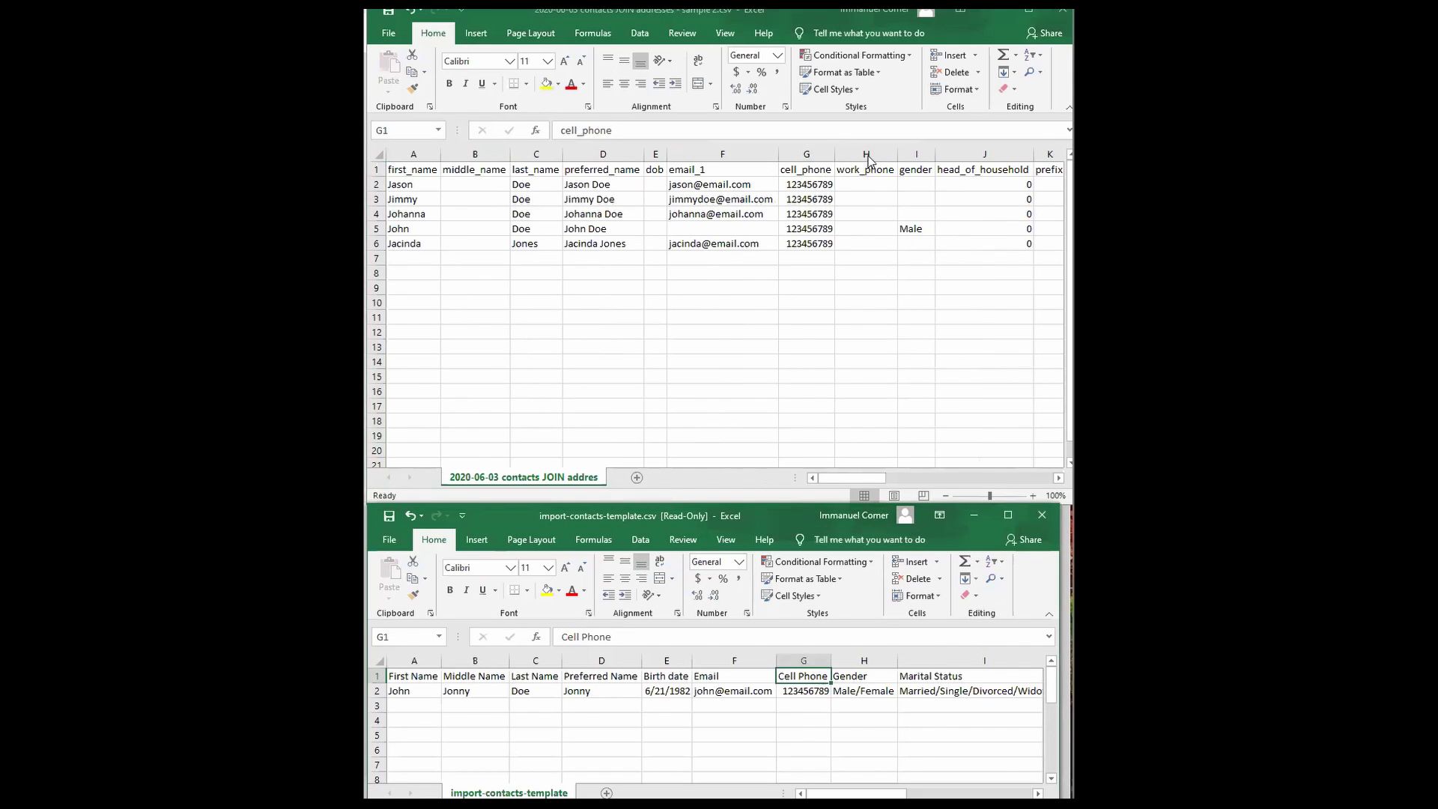
left_click(866, 153)
right_click(867, 153)
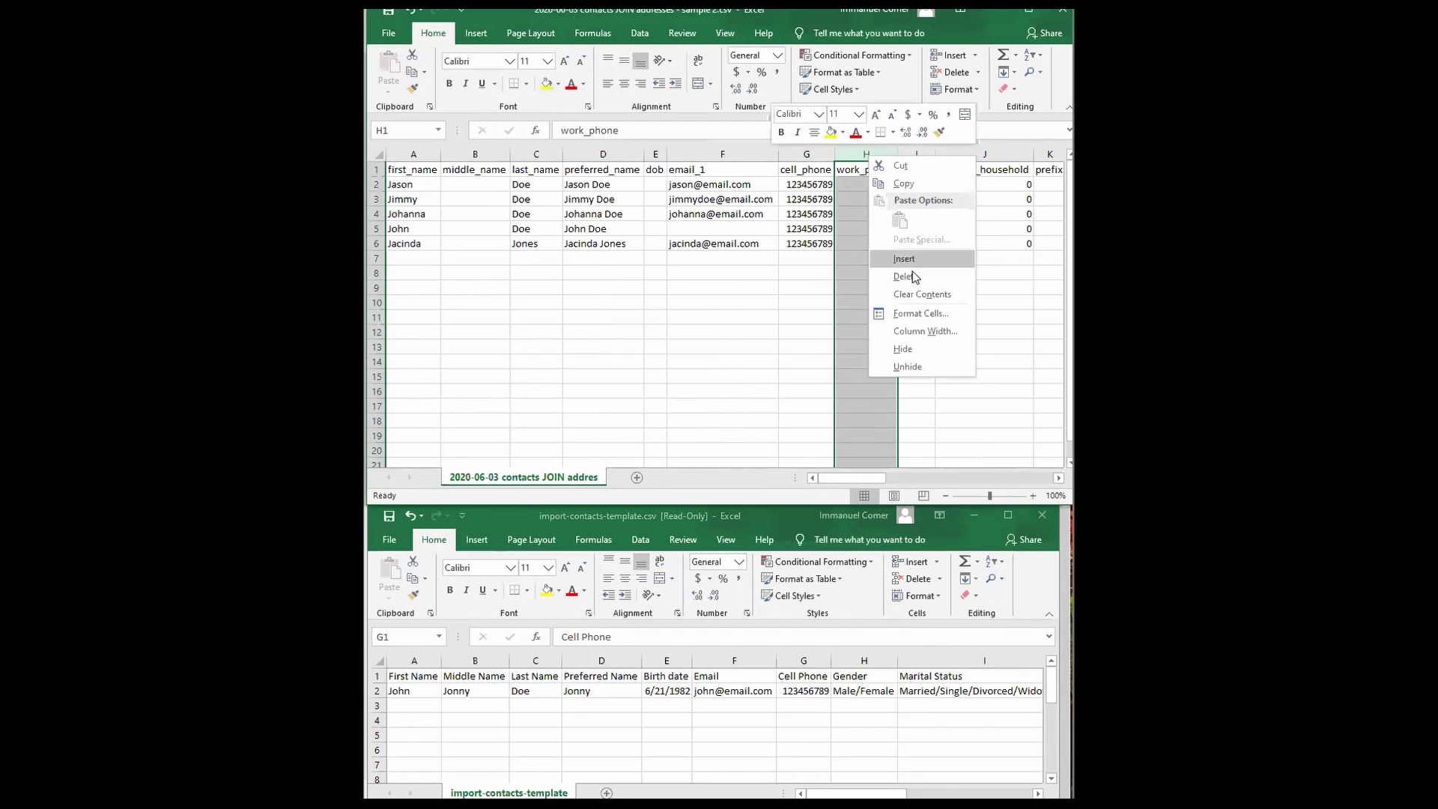
left_click(912, 271)
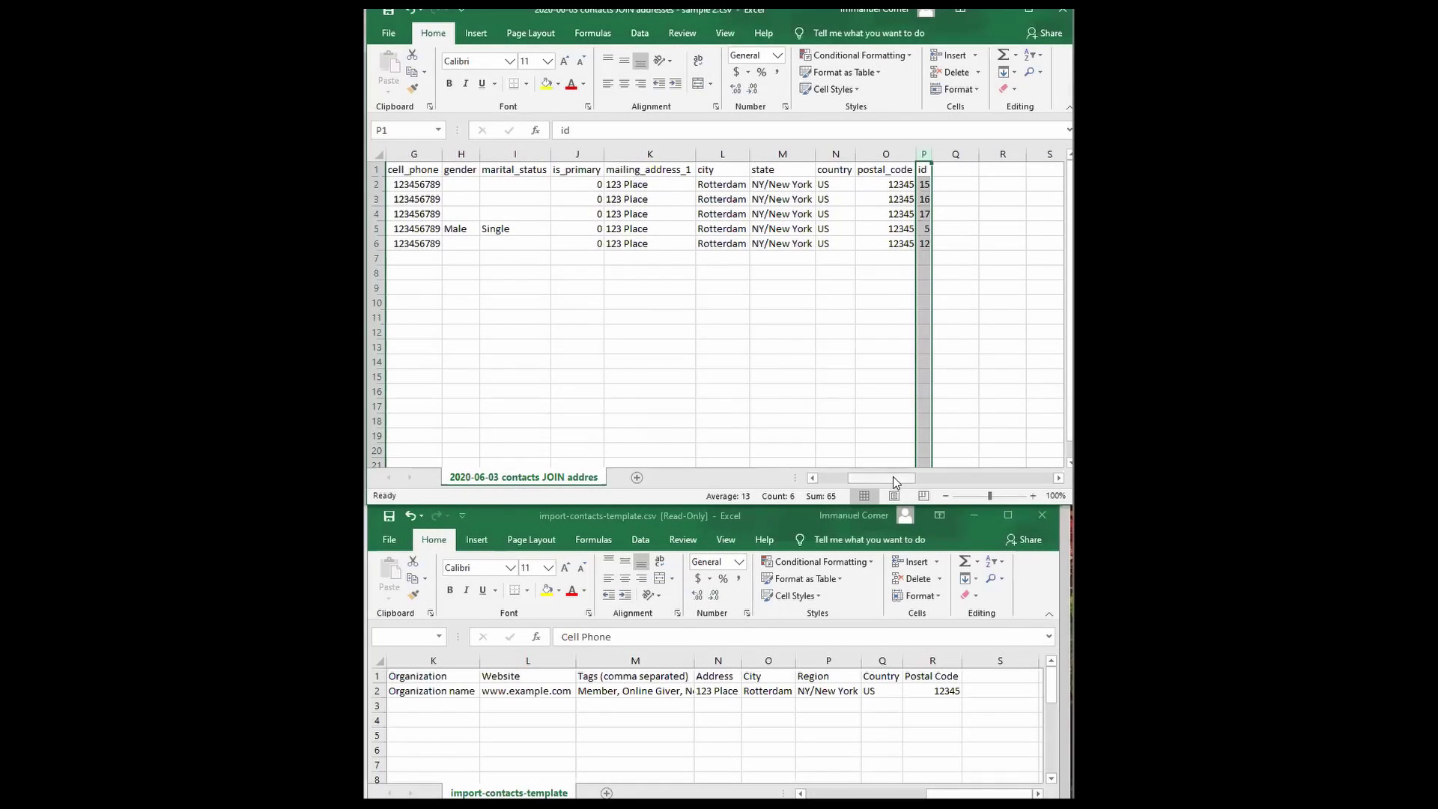
- Compare the export's cell_phone through is_primary headings with the template's Cell Phone, Gender, Marital Status and following columns
left_click_drag(893, 477, 866, 476)
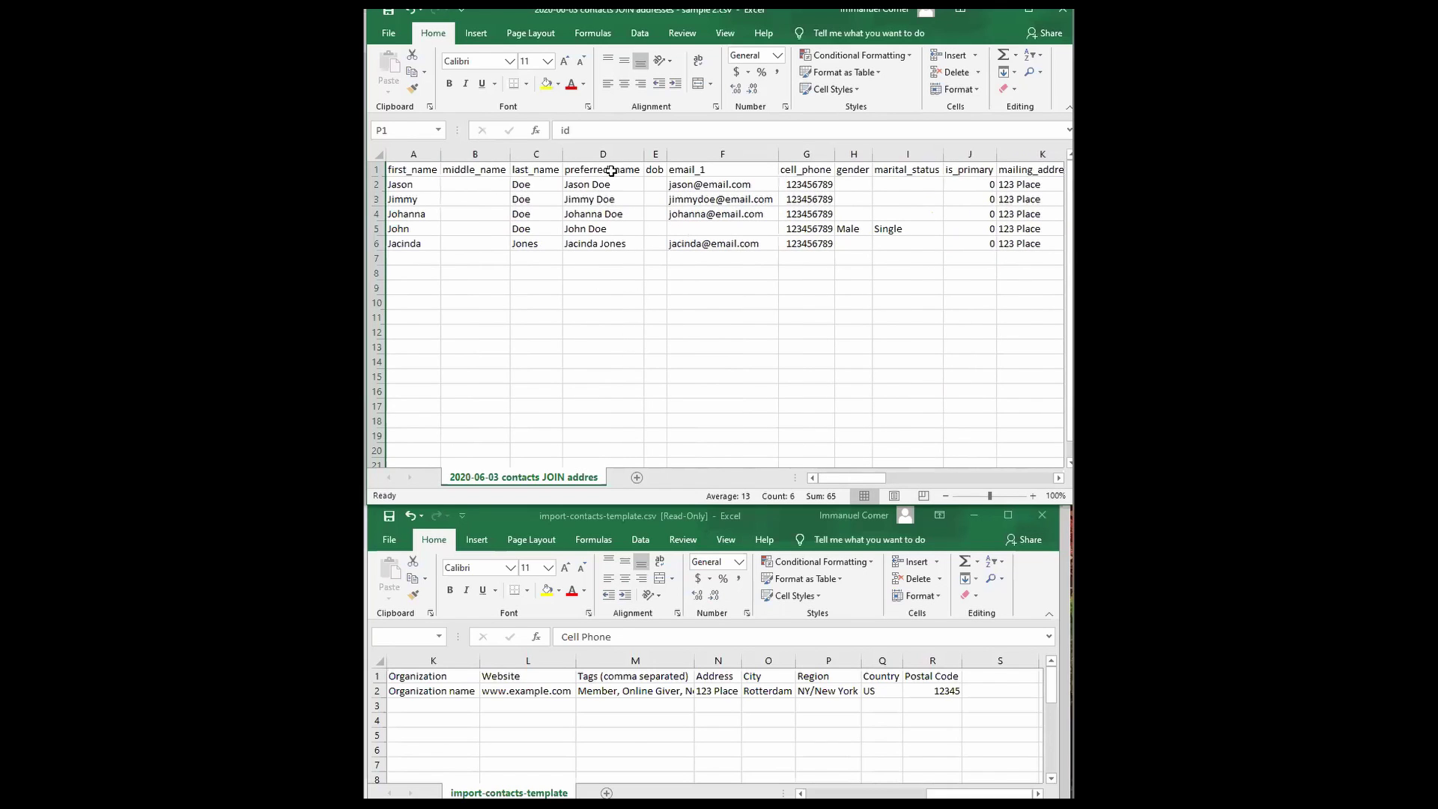
left_click(790, 177)
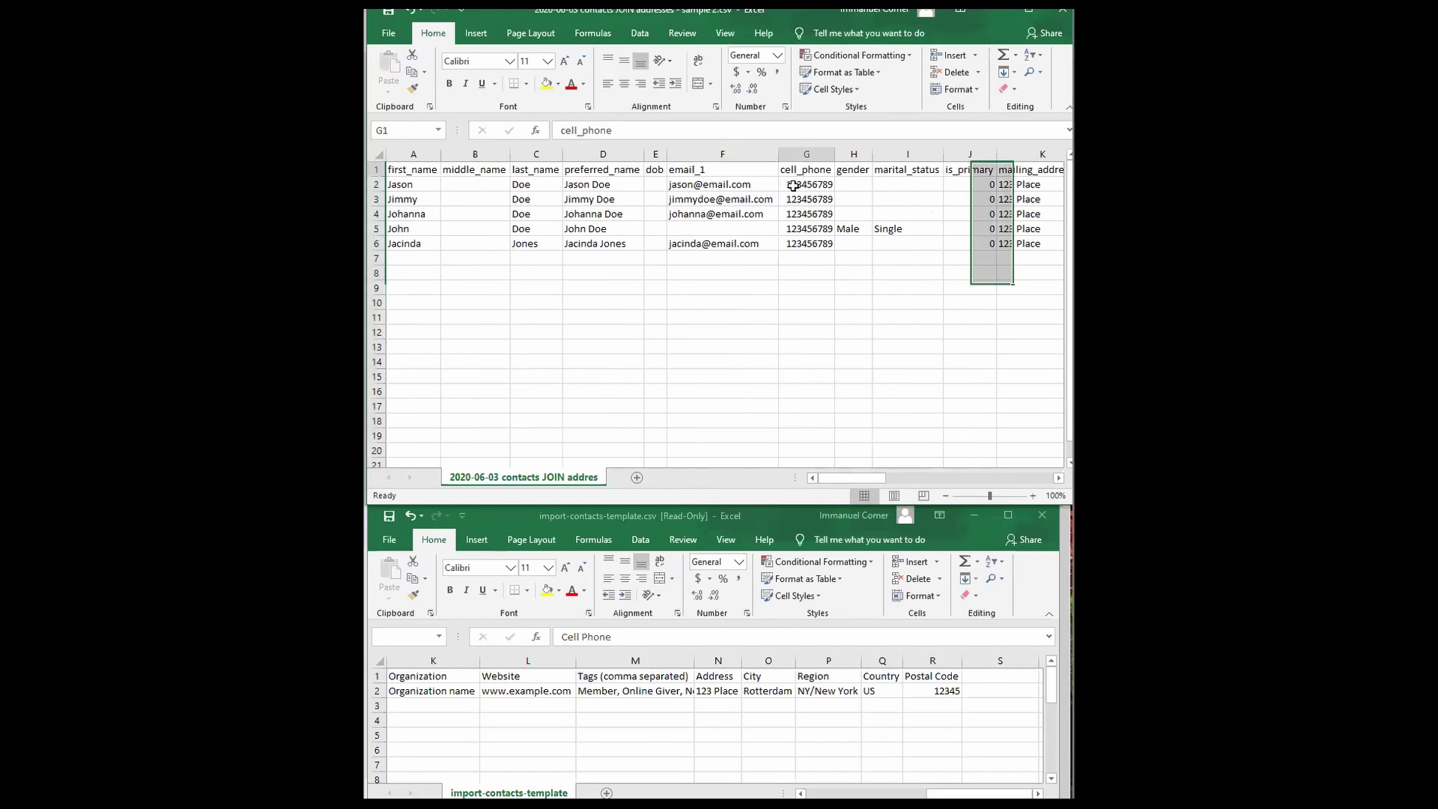
left_click_drag(980, 794, 915, 793)
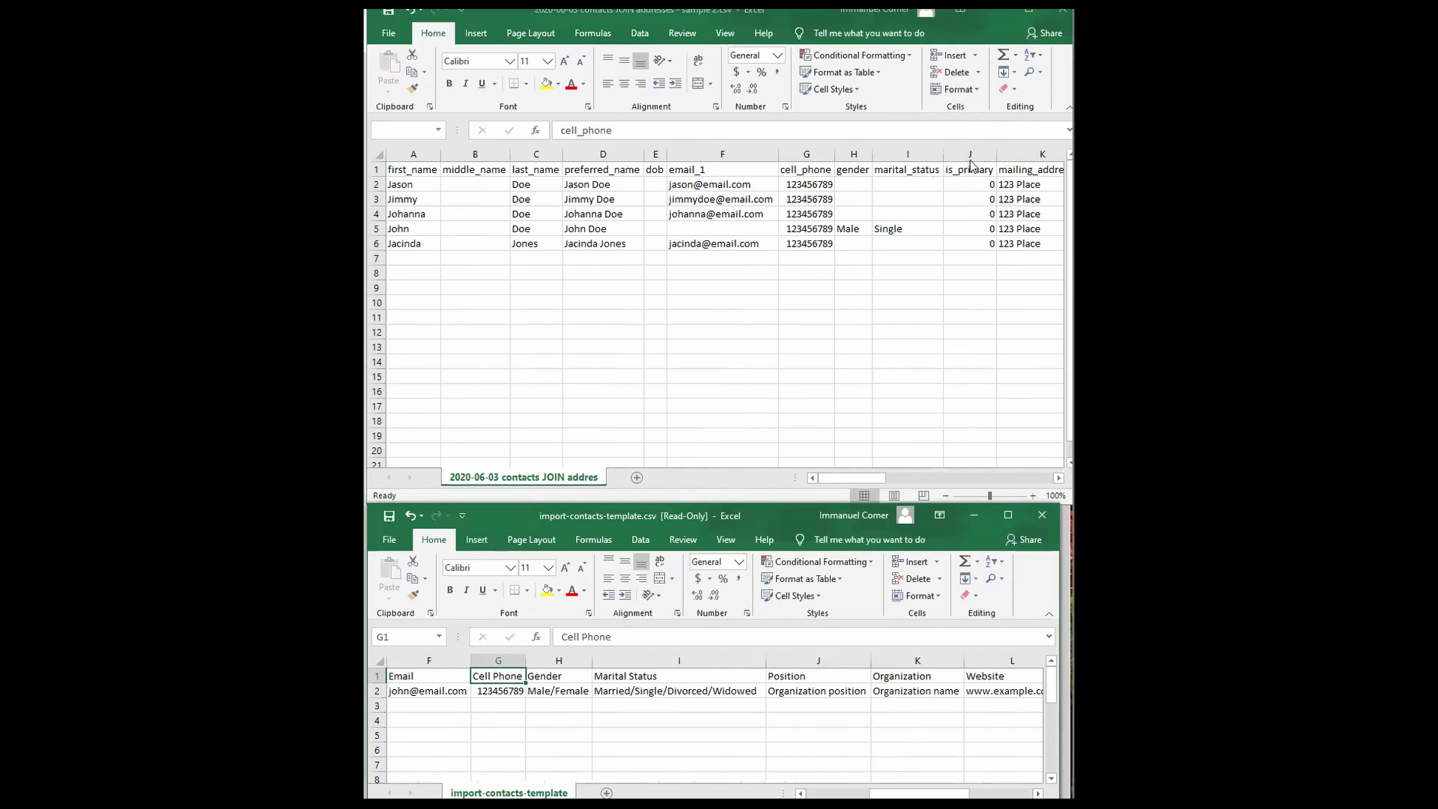
left_click(970, 171)
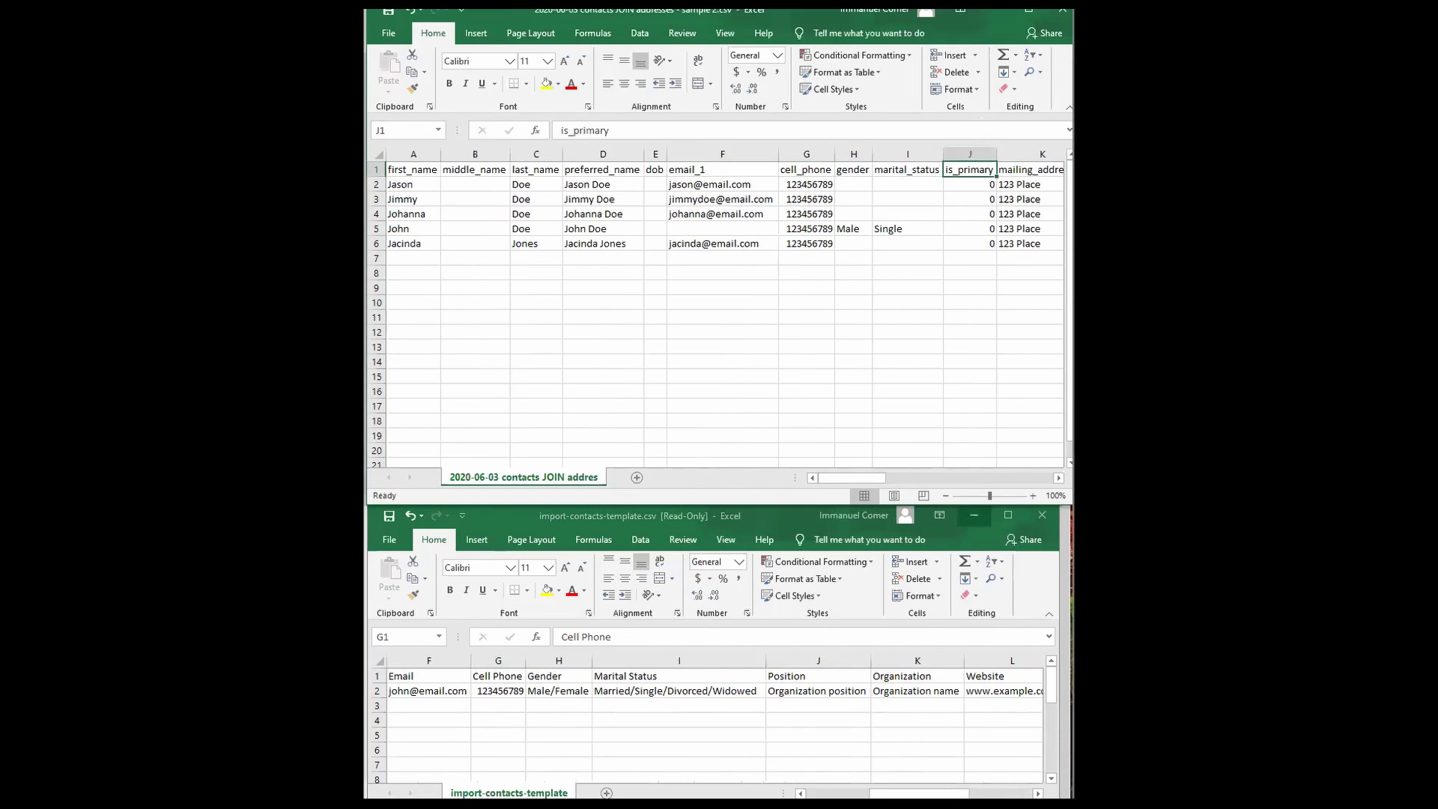
left_click(1038, 793)
left_click(1038, 793)
left_click(1038, 793)
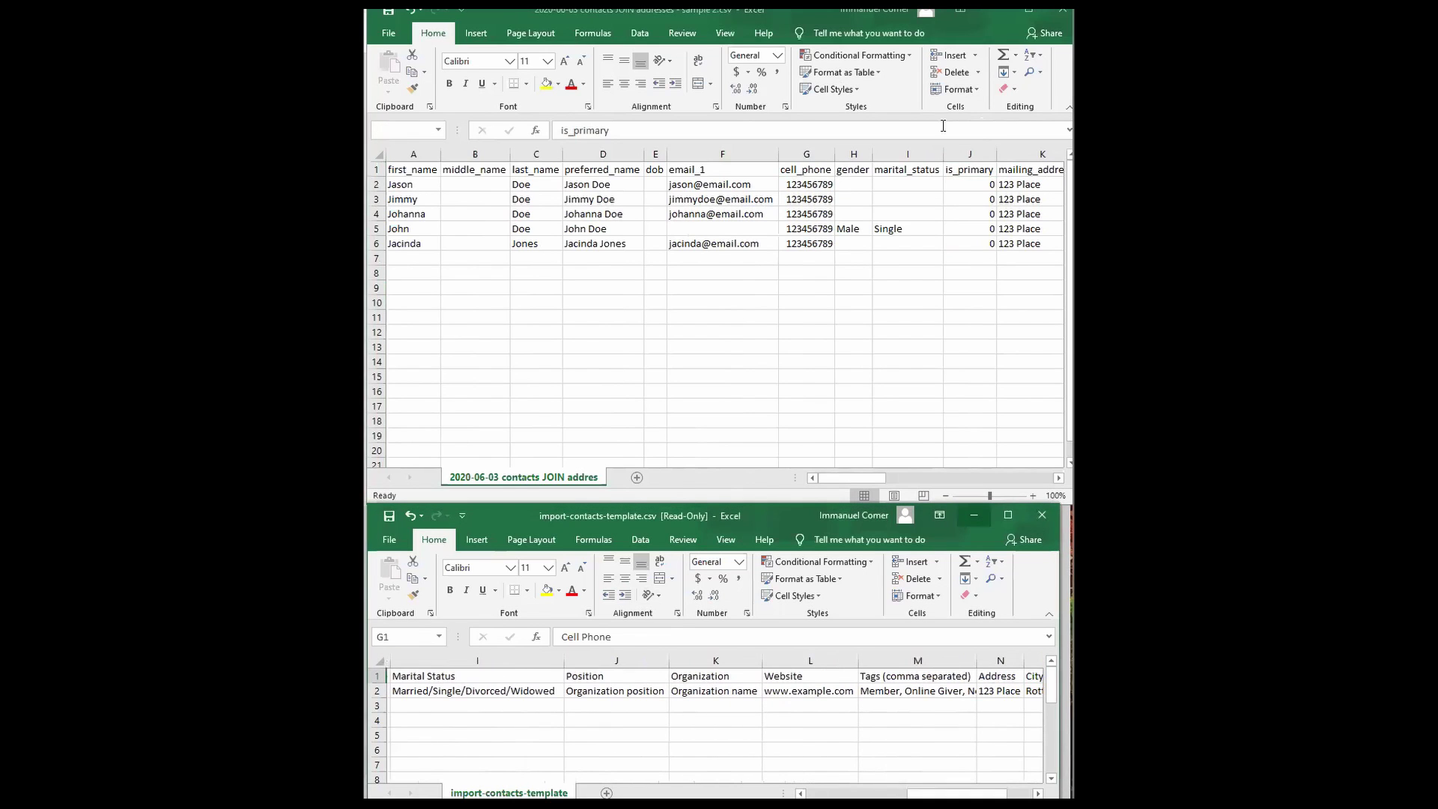
- Delete the is_primary column from the export and insert four blank columns before mailing_address_1
right_click(976, 156)
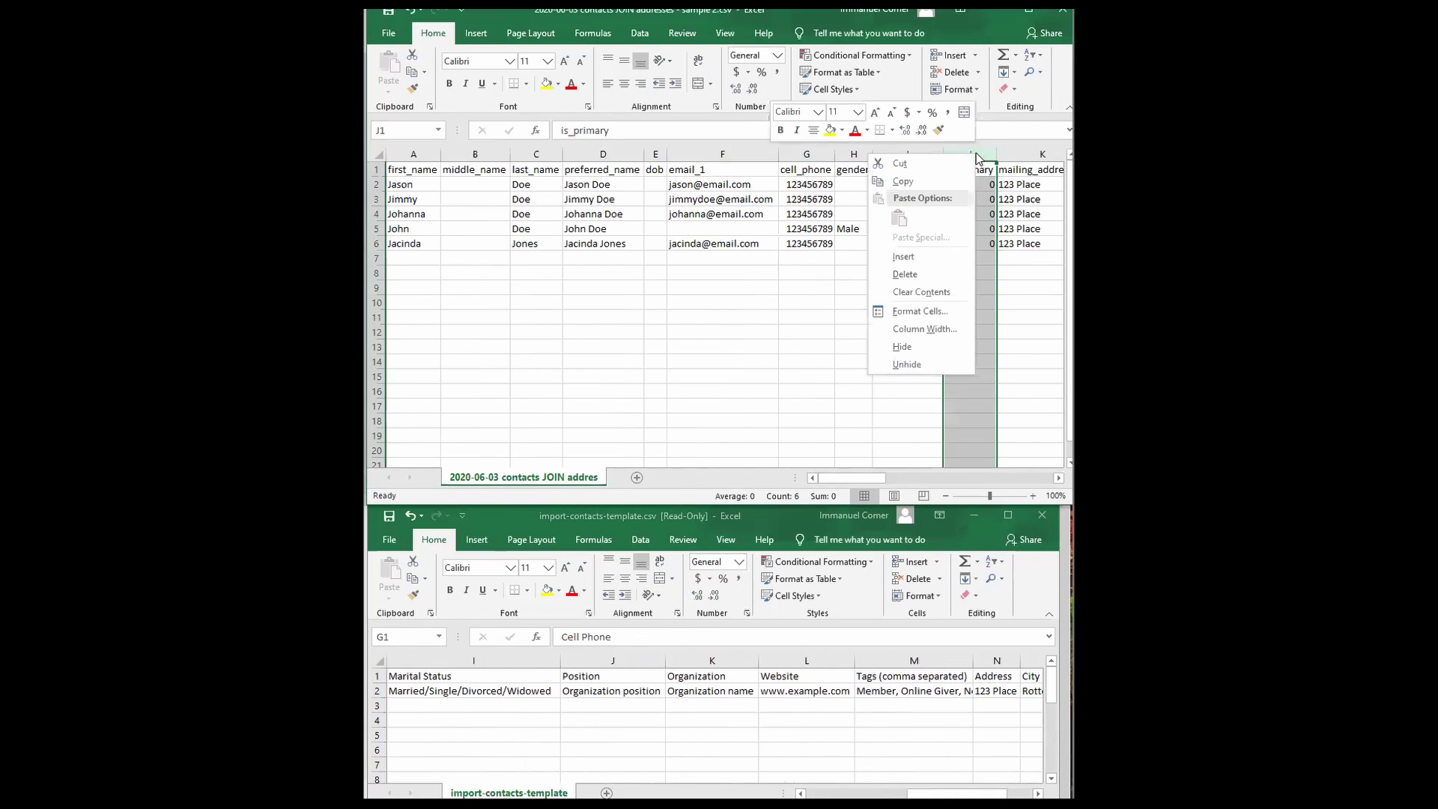
left_click(906, 274)
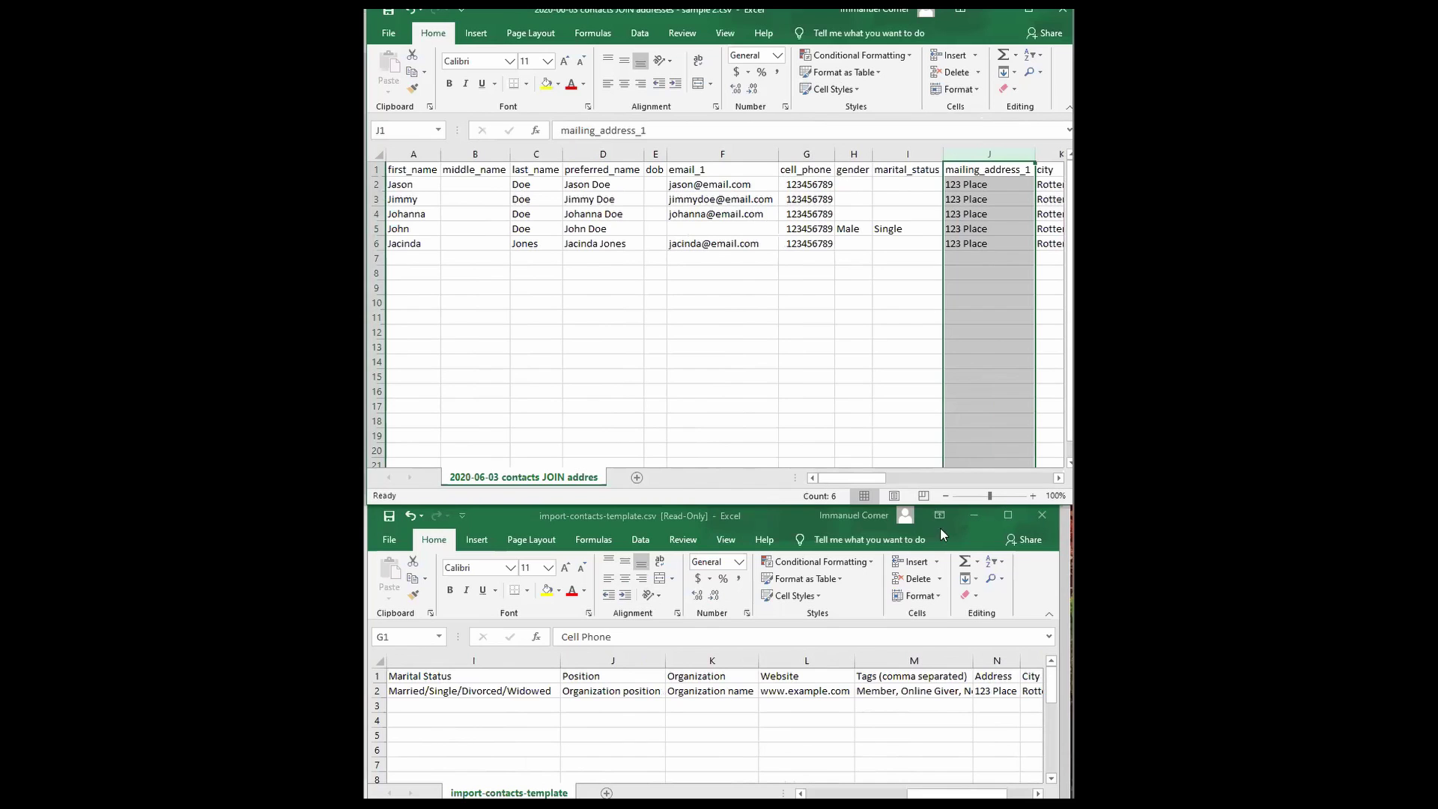
left_click_drag(957, 794, 972, 794)
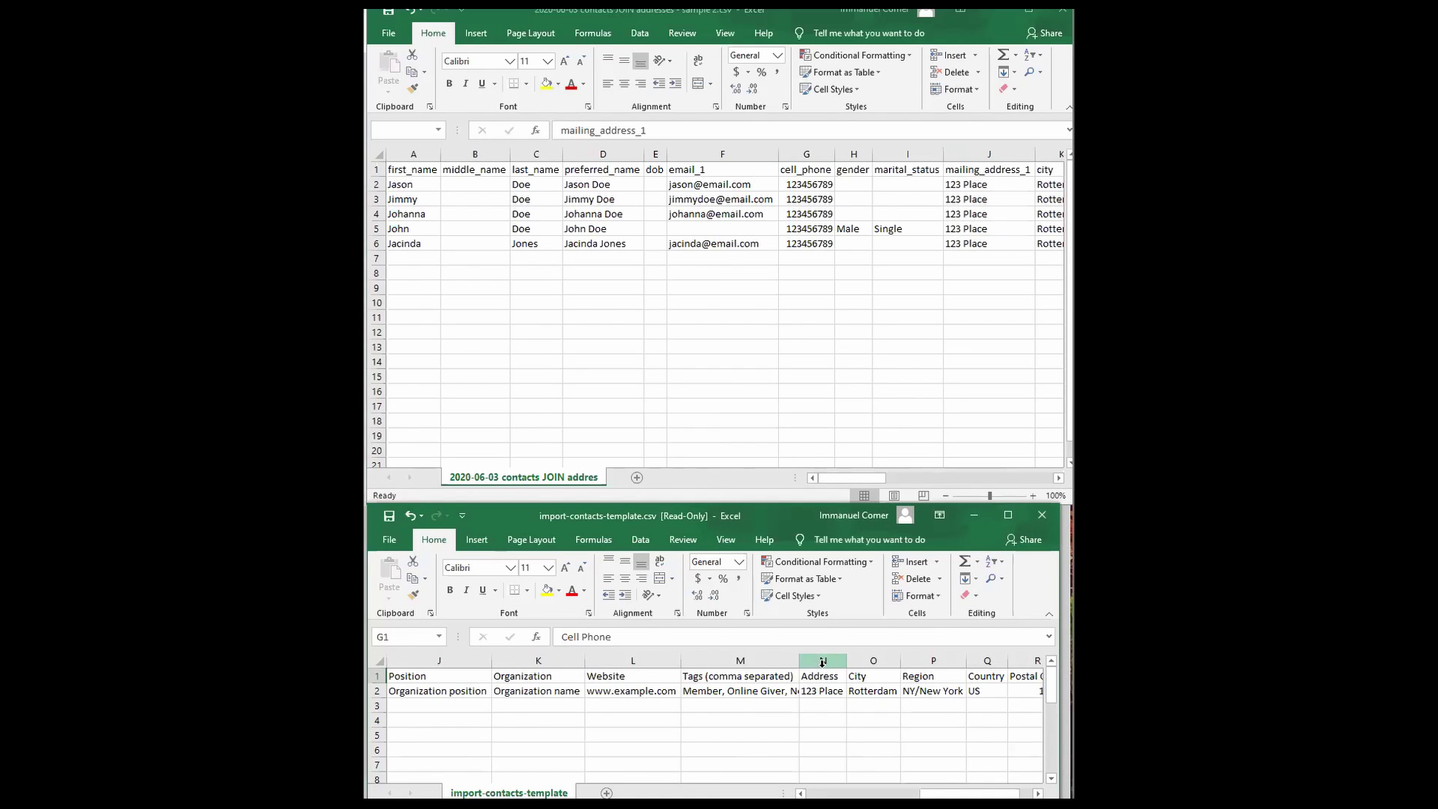
left_click_drag(870, 481, 873, 459)
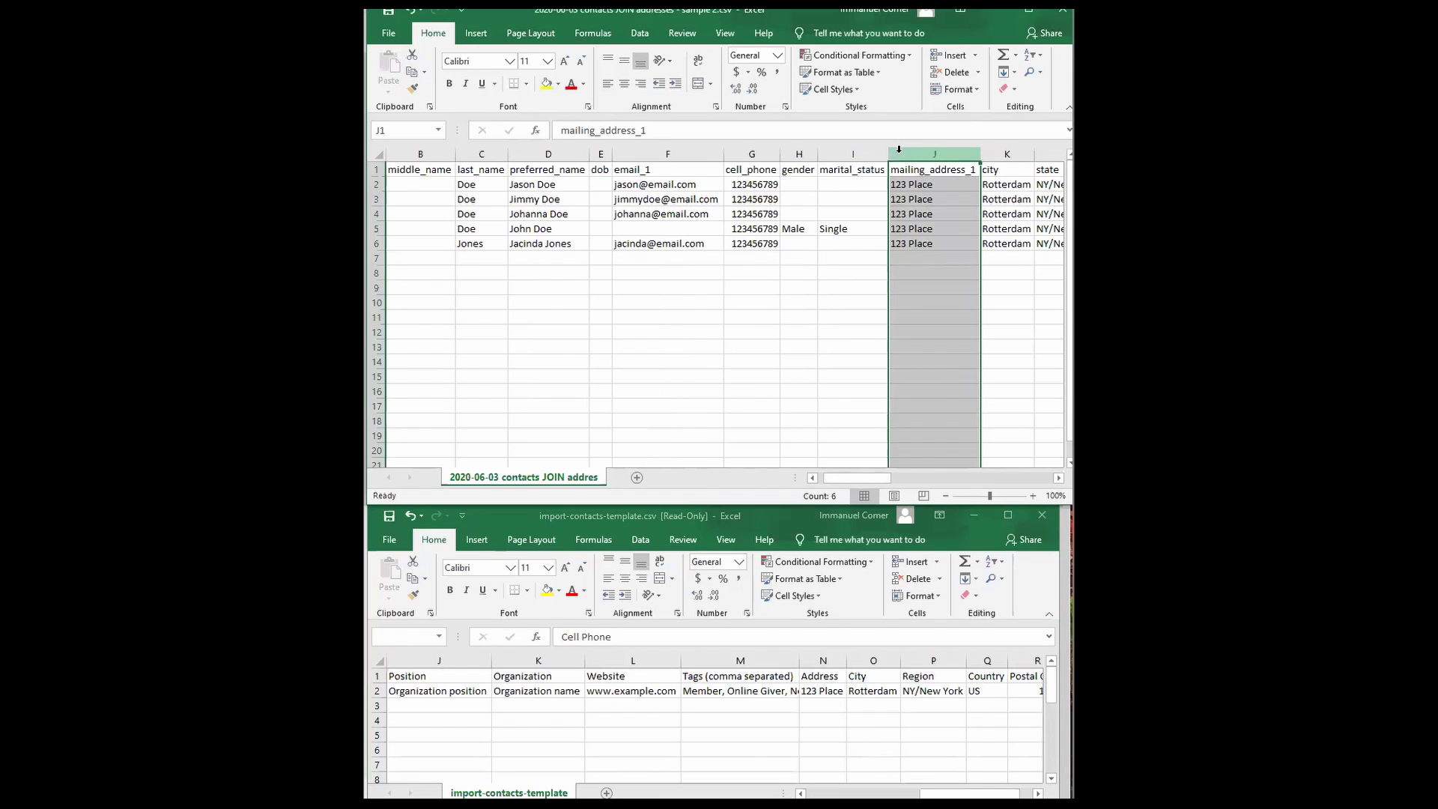
mouse_move(935, 158)
left_mouse_down()
mouse_move(1067, 154)
mouse_move(869, 153)
mouse_move(903, 157)
left_mouse_up()
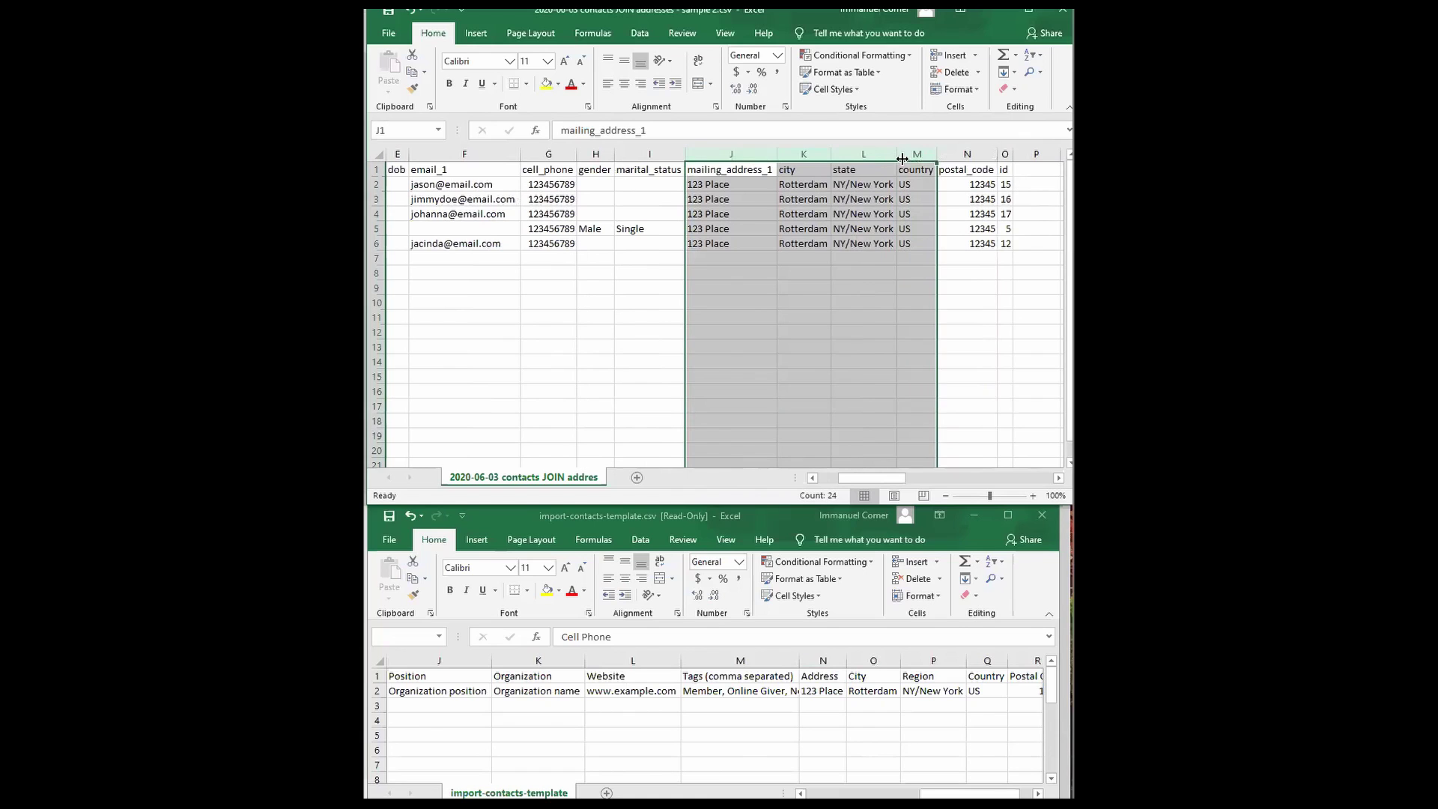
right_click(913, 153)
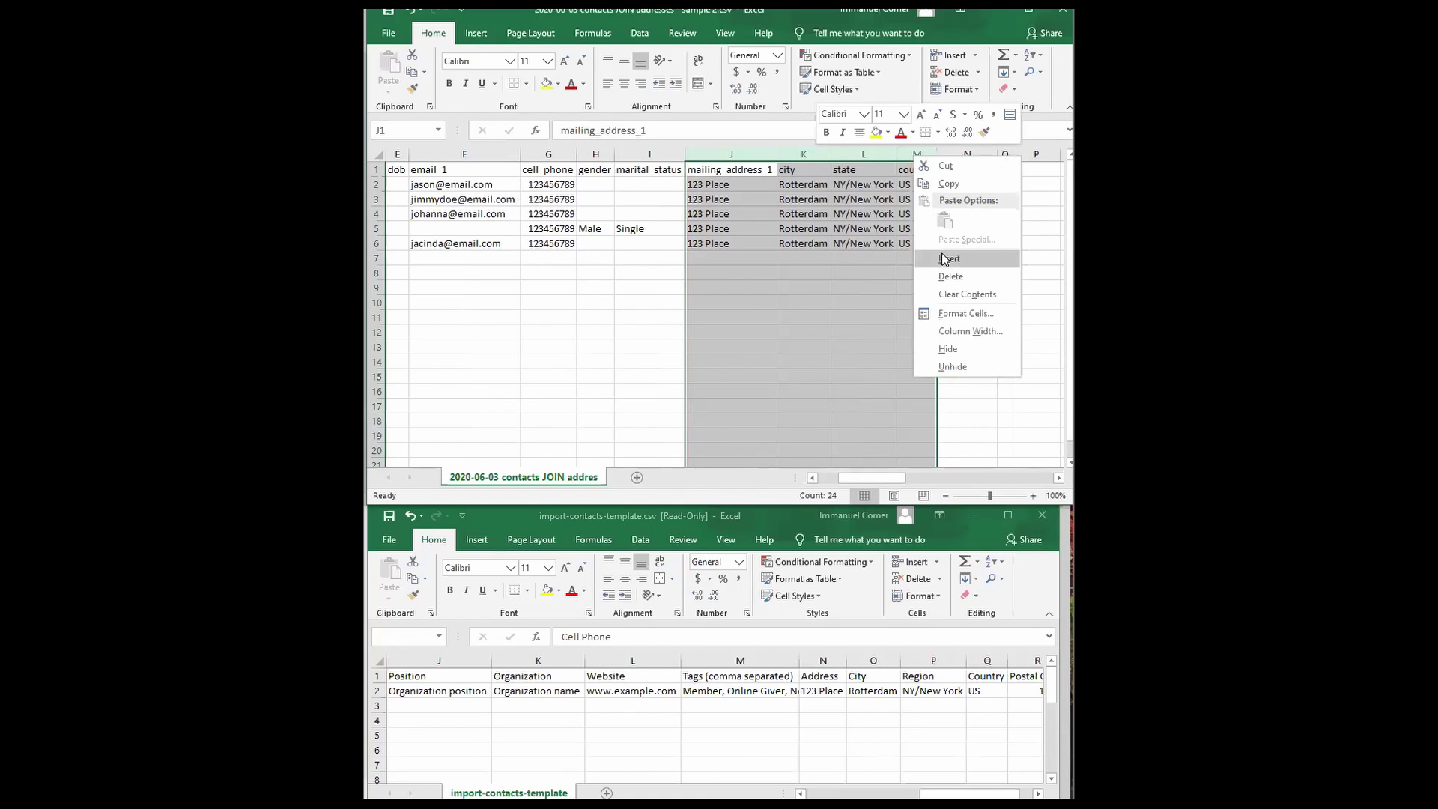
left_click(942, 258)
left_click(1003, 172)
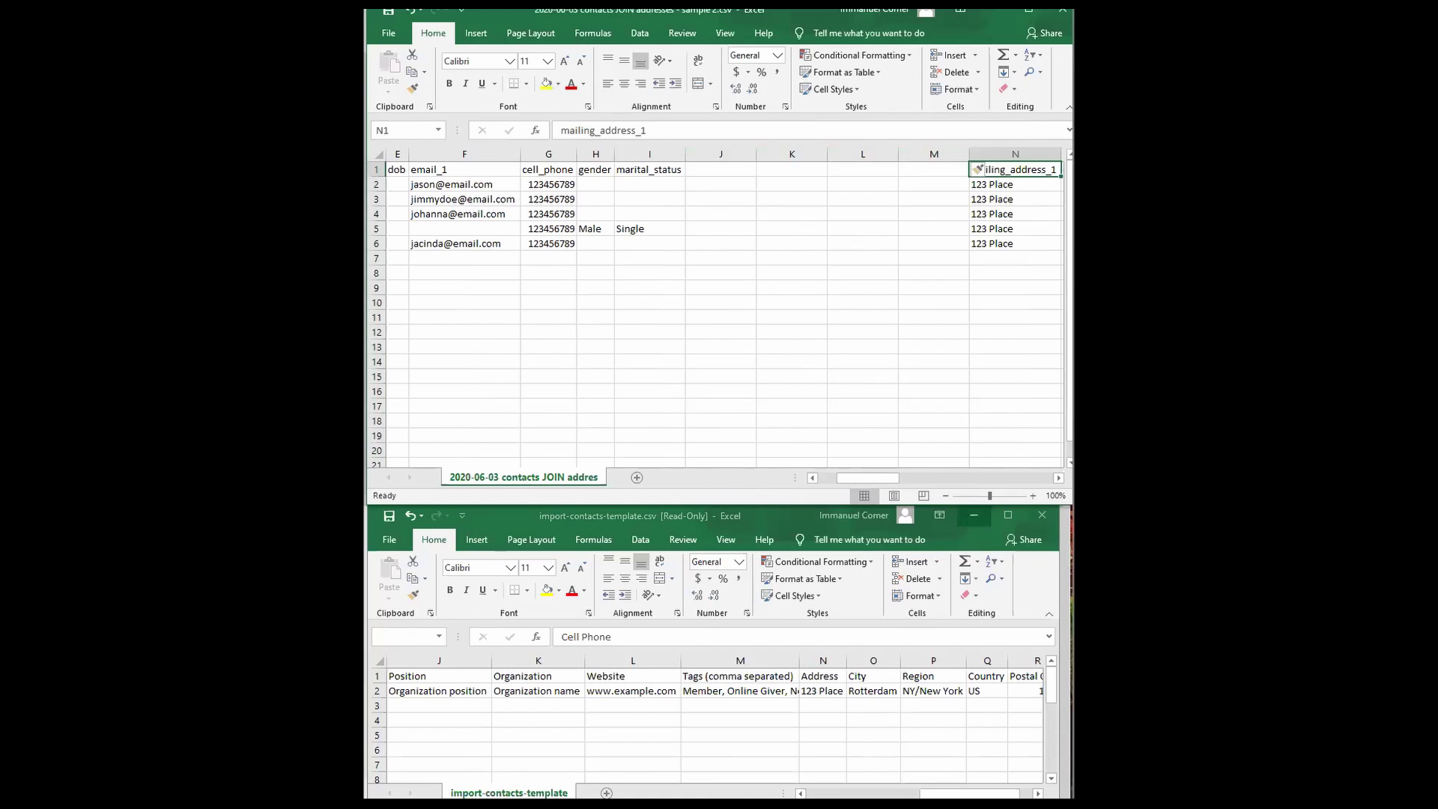
left_click_drag(884, 480, 918, 482)
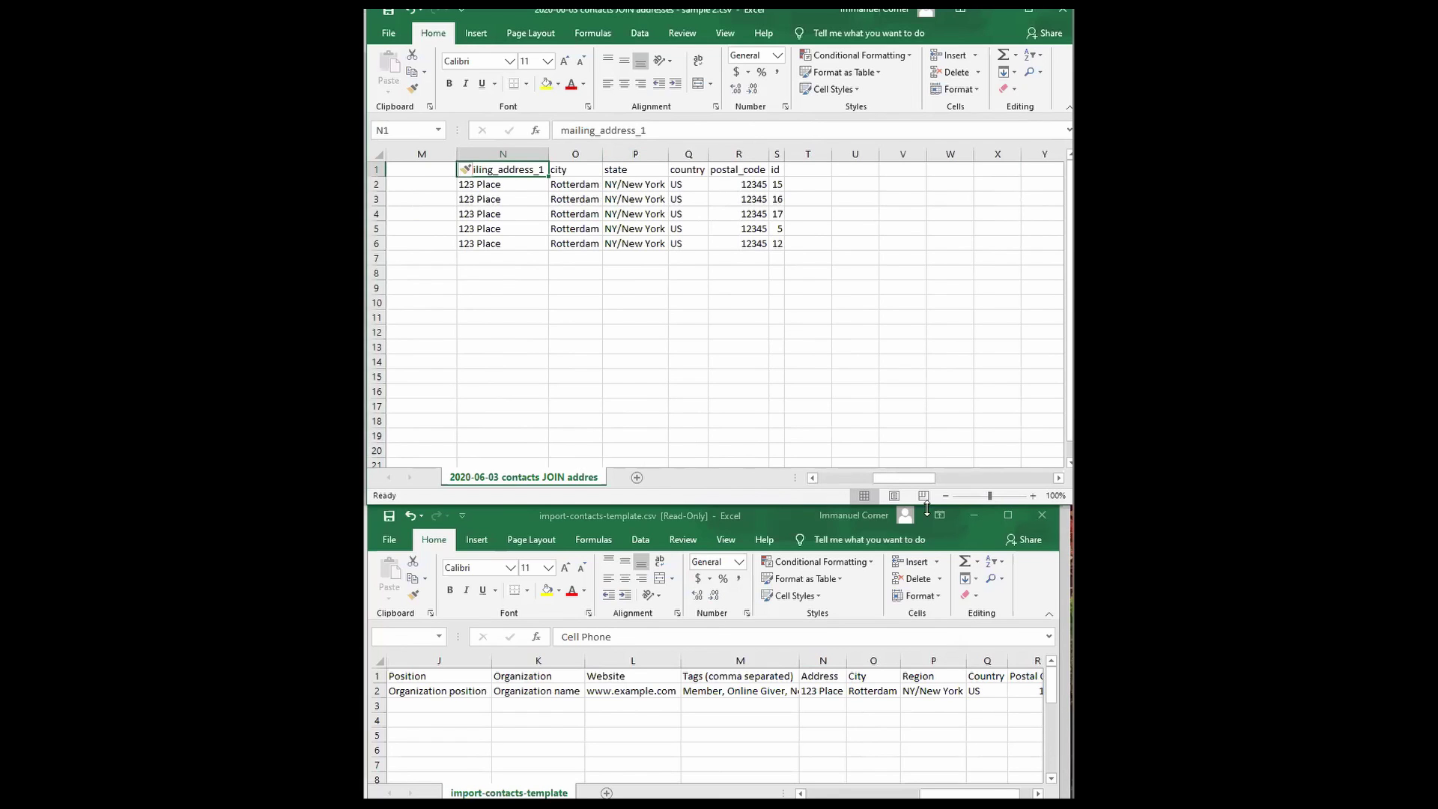
- Rename the export's id heading to "external id" and widen that column to fit it
left_click_drag(946, 793, 954, 793)
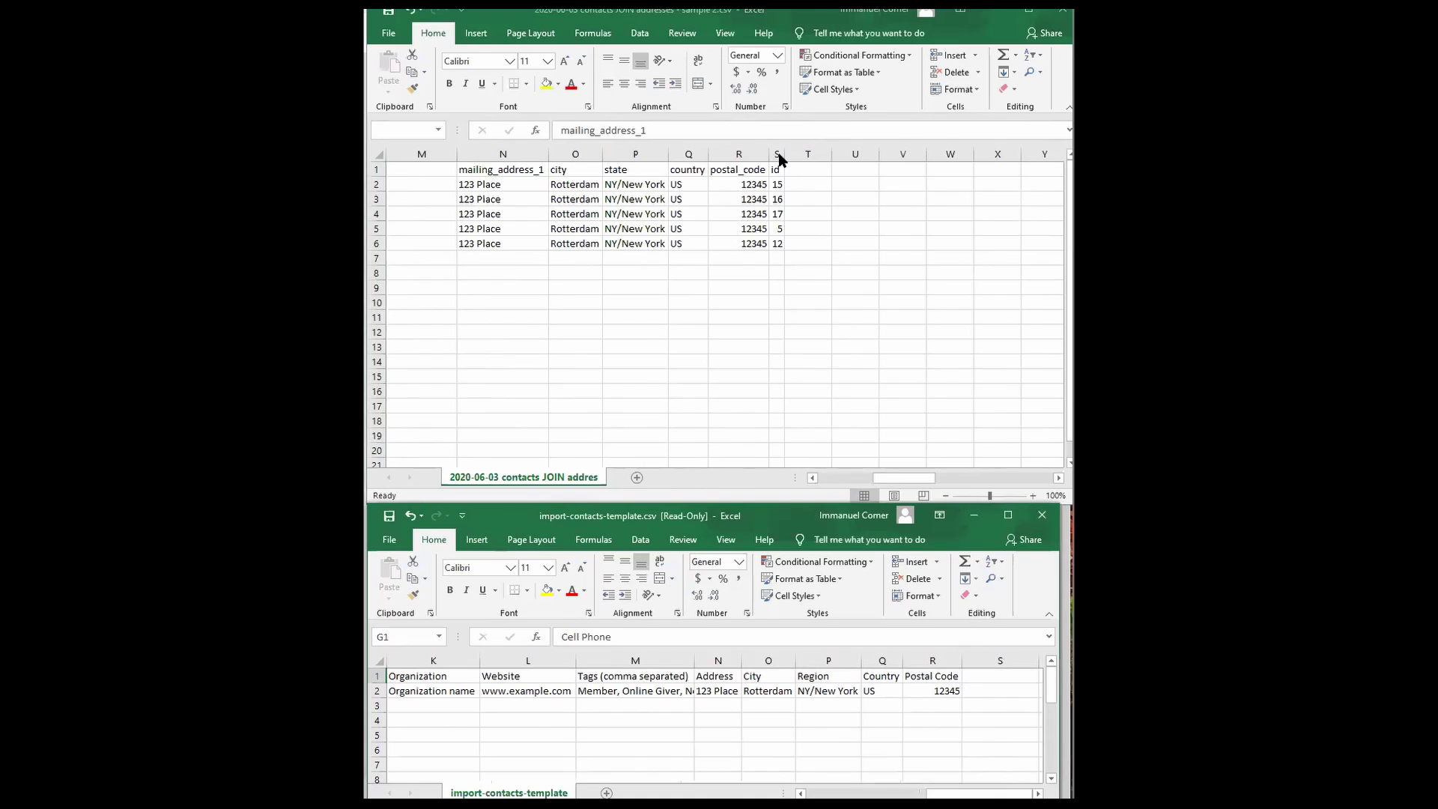
left_click(778, 171)
left_click(778, 171)
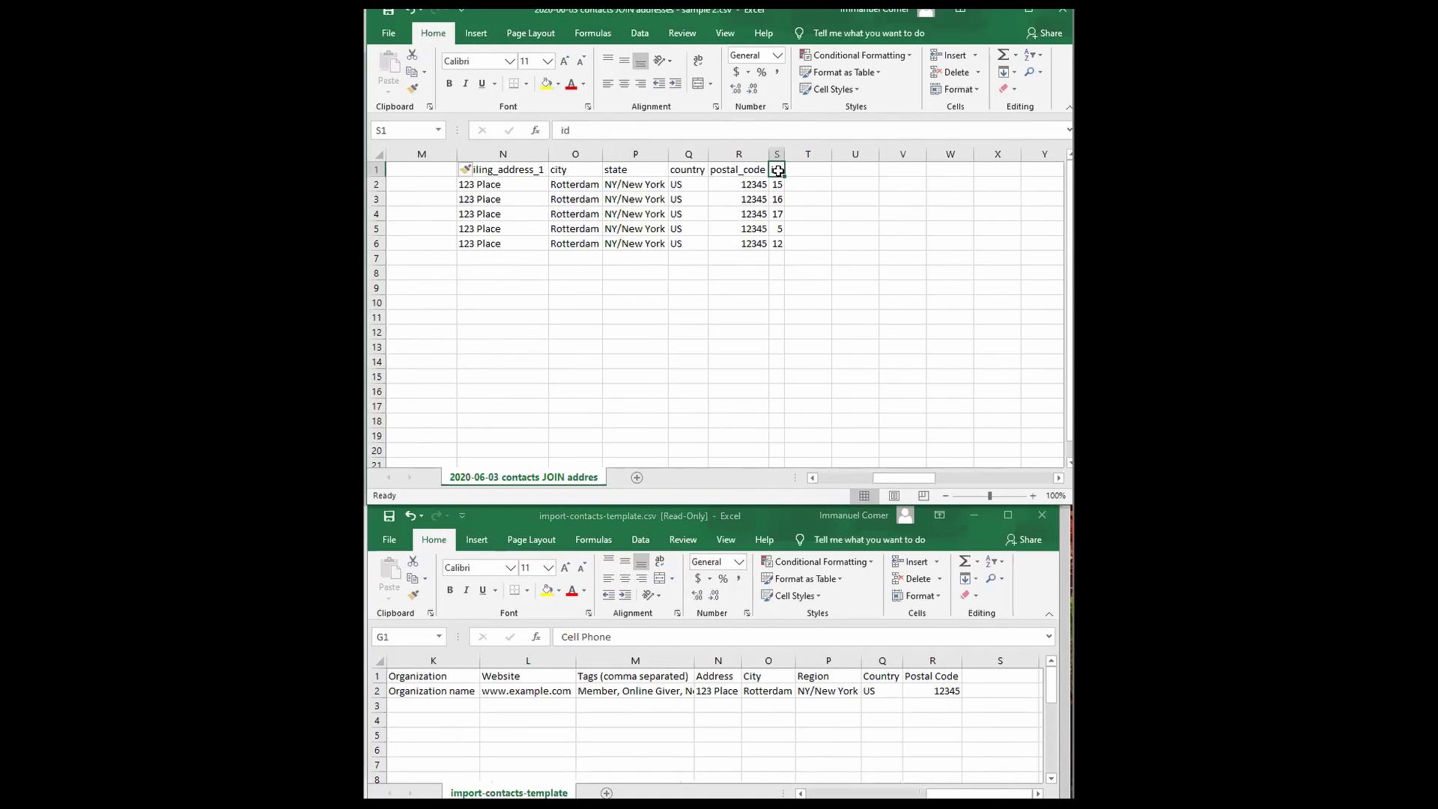
left_click(614, 130)
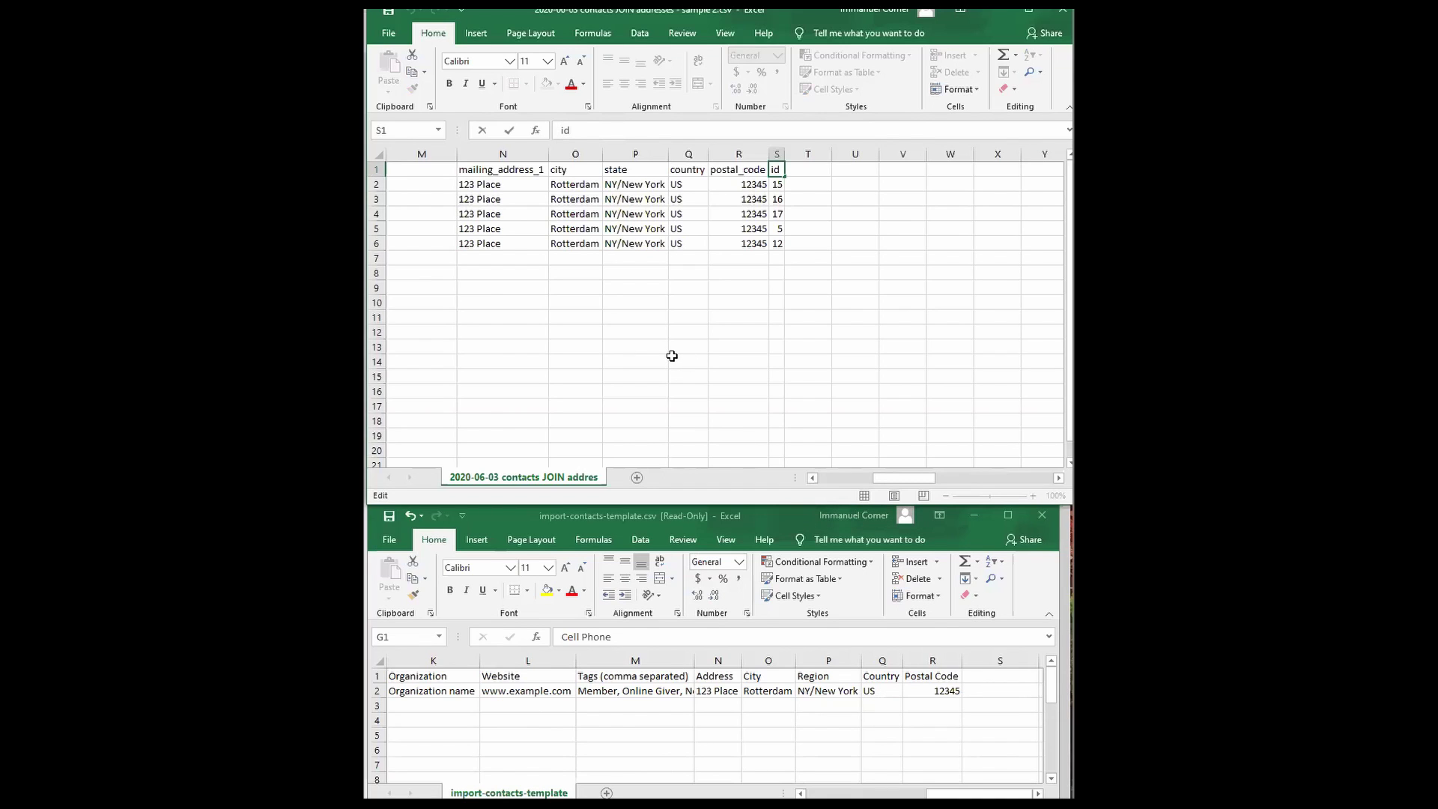
type("exteranl")
key("BackSpace")
key("BackSpace")
key("BackSpace")
key("BackSpace")
type("nal")
key("Return")
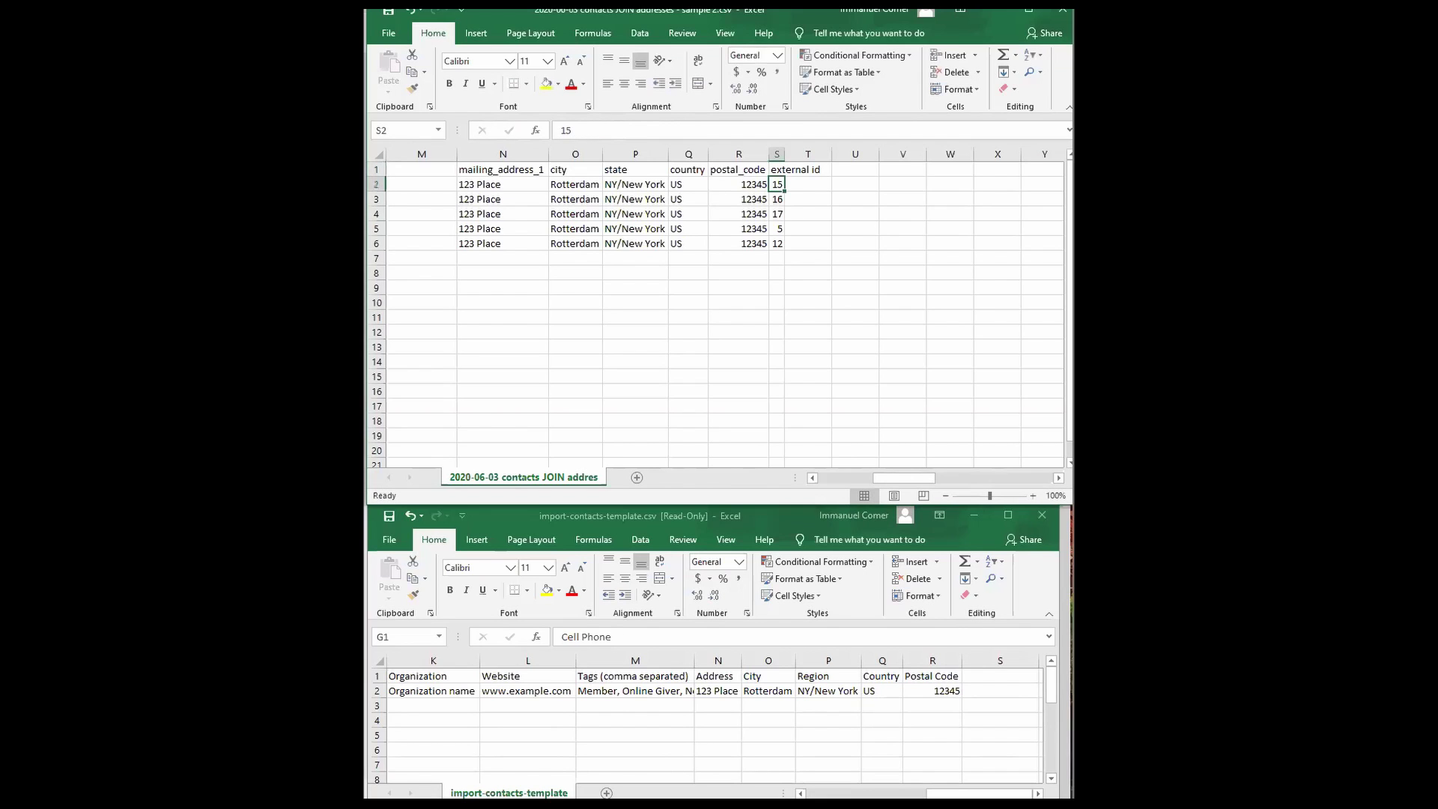
left_click(778, 168)
left_click_drag(784, 154, 824, 161)
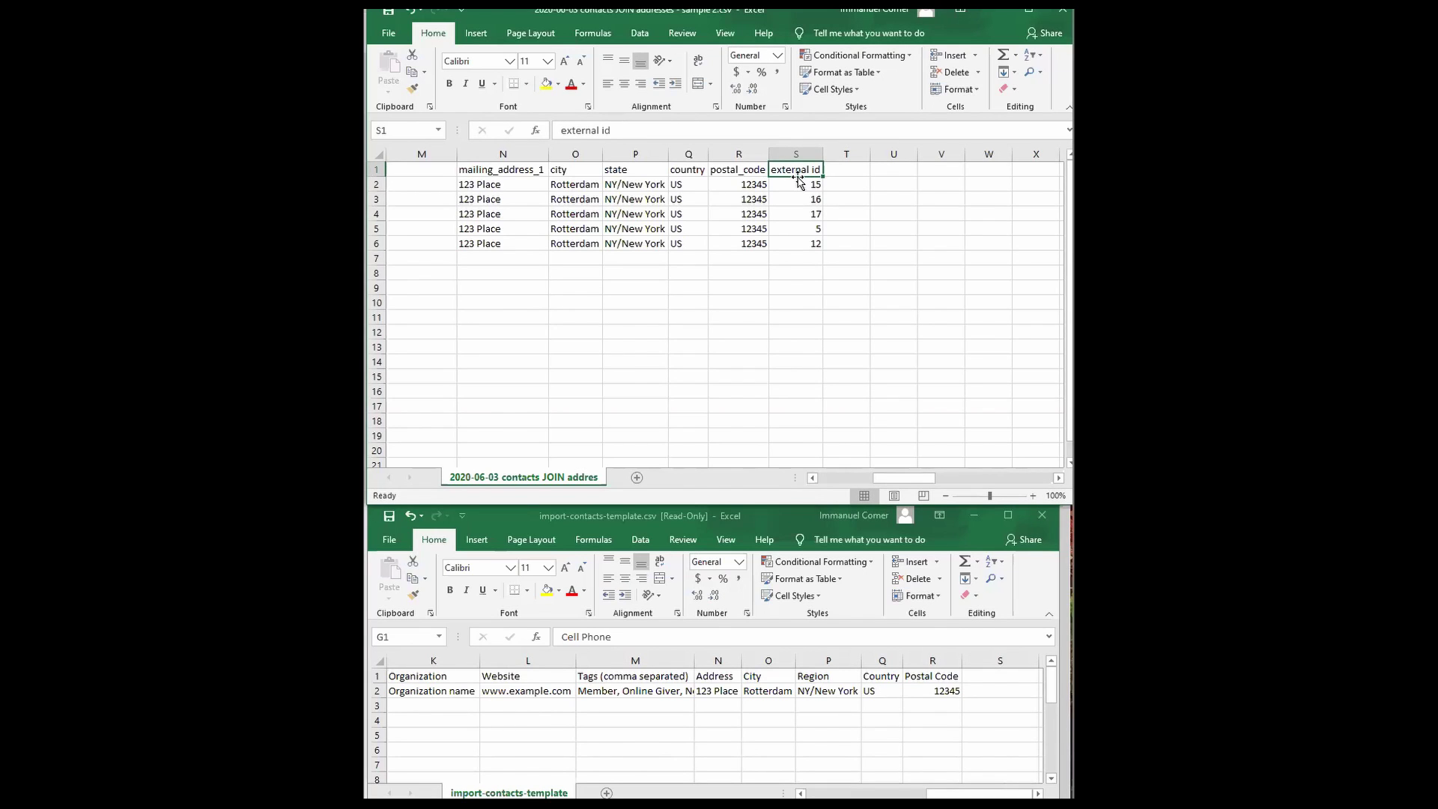
- Add the headings "custom field1" and "import date" in the two columns following external id
left_click(840, 170)
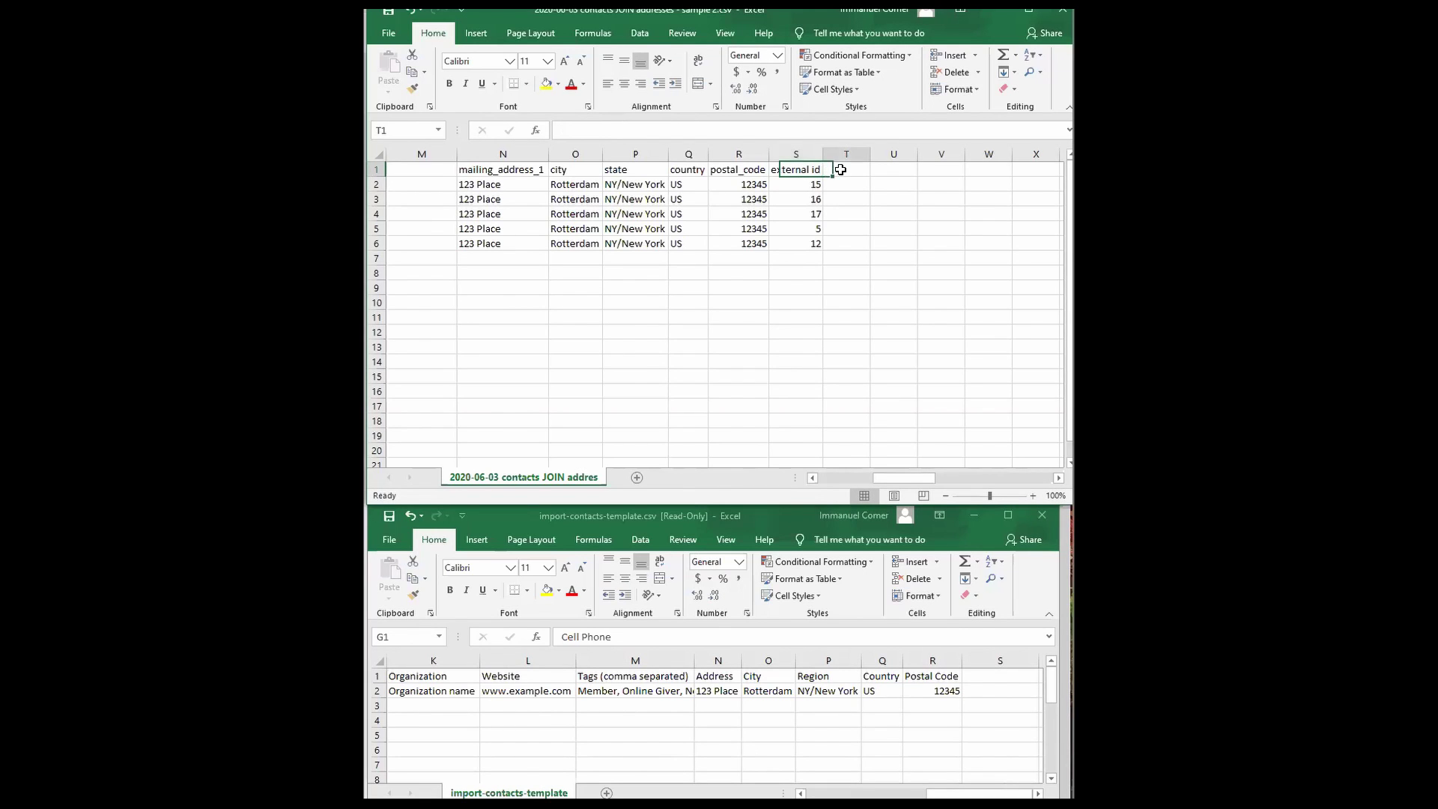
type("custom fieldf")
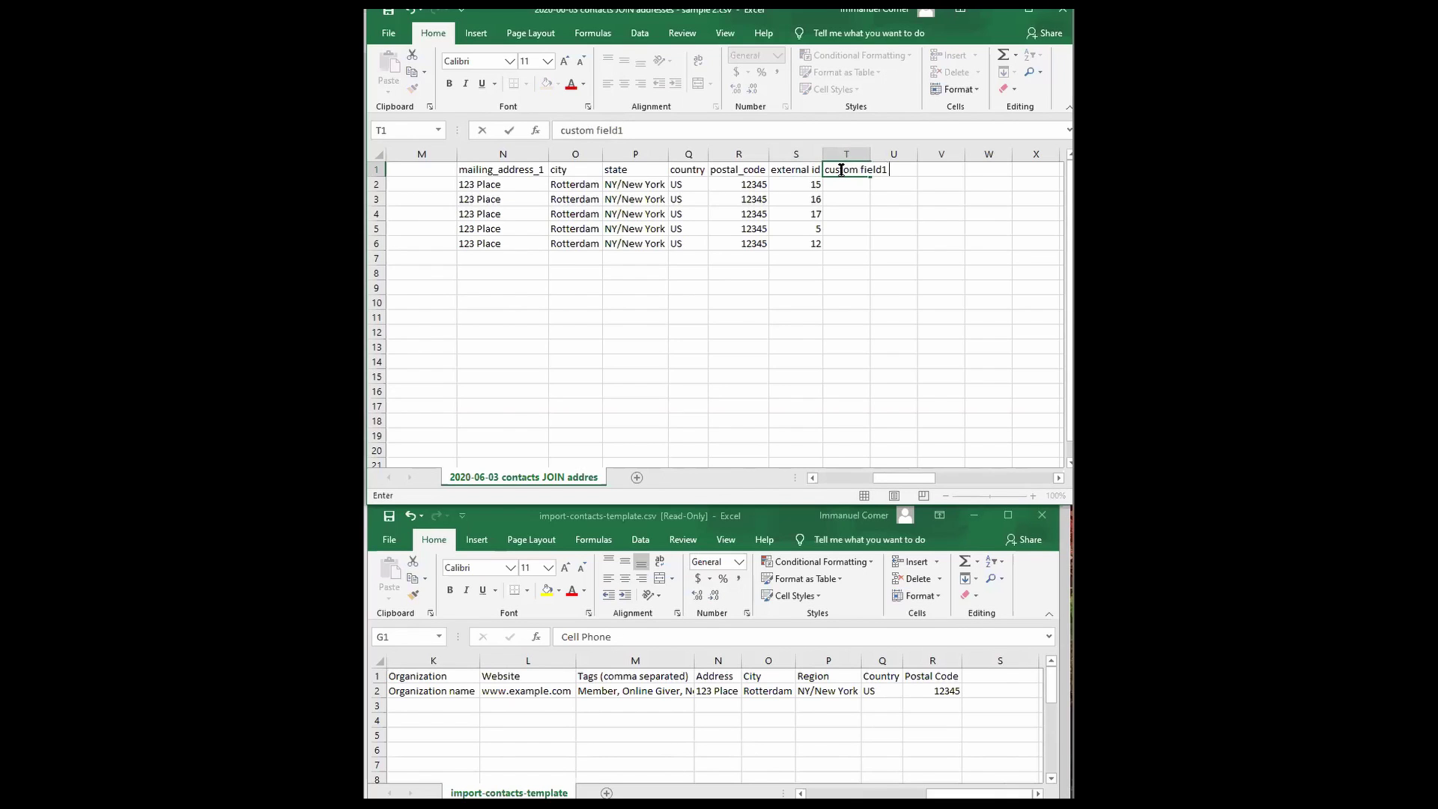
key("Tab")
type("import")
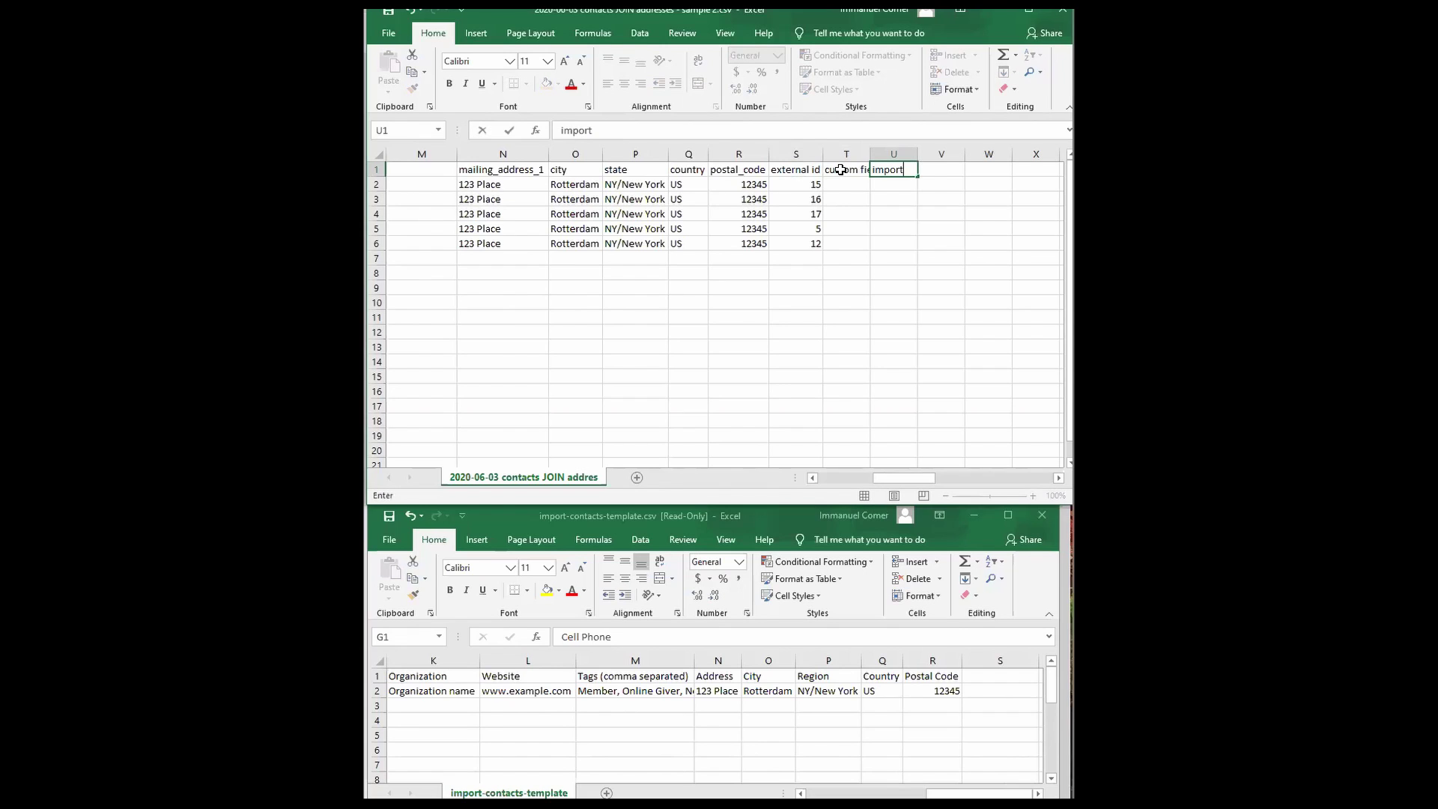
type(" data")
key("ctrl+Return")
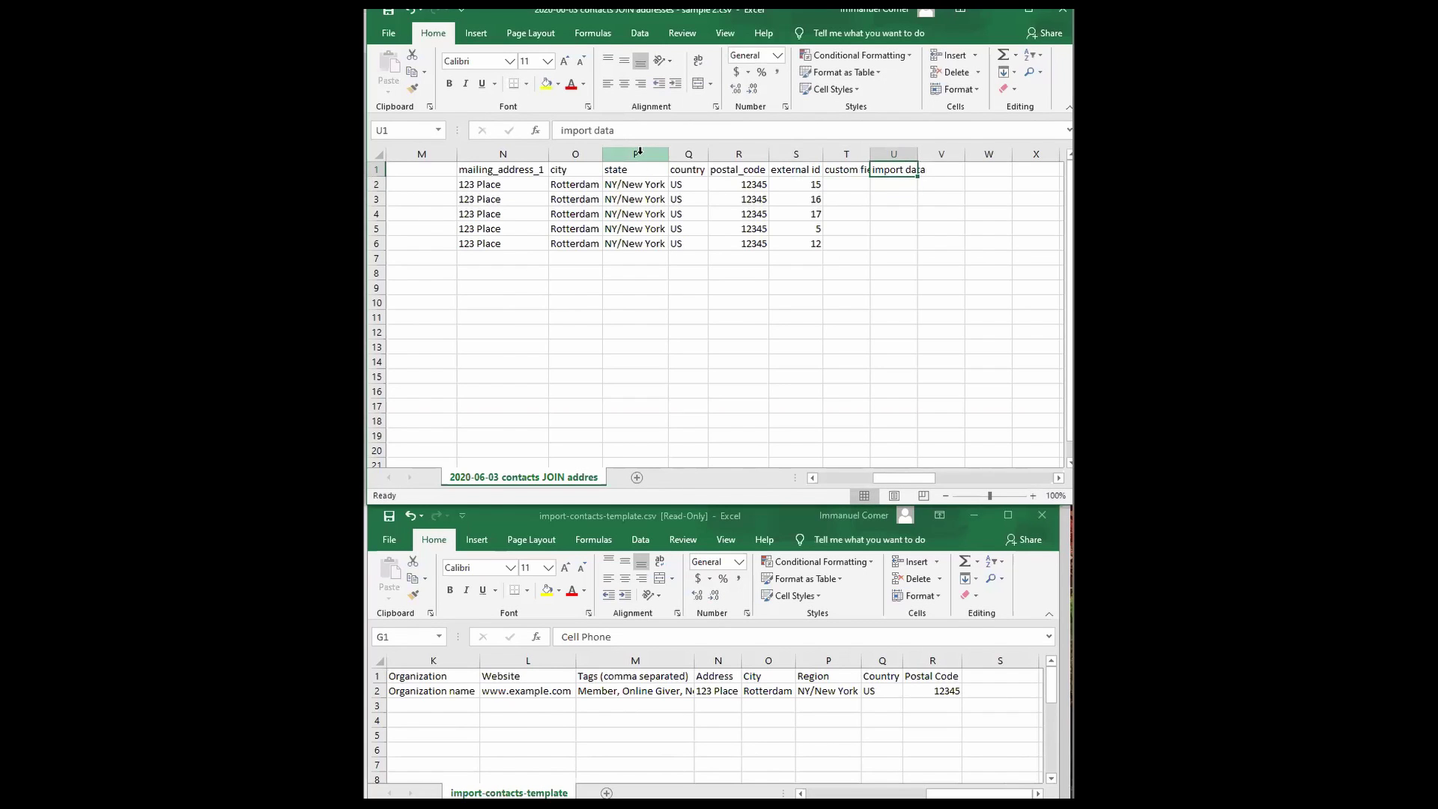
left_click(637, 133)
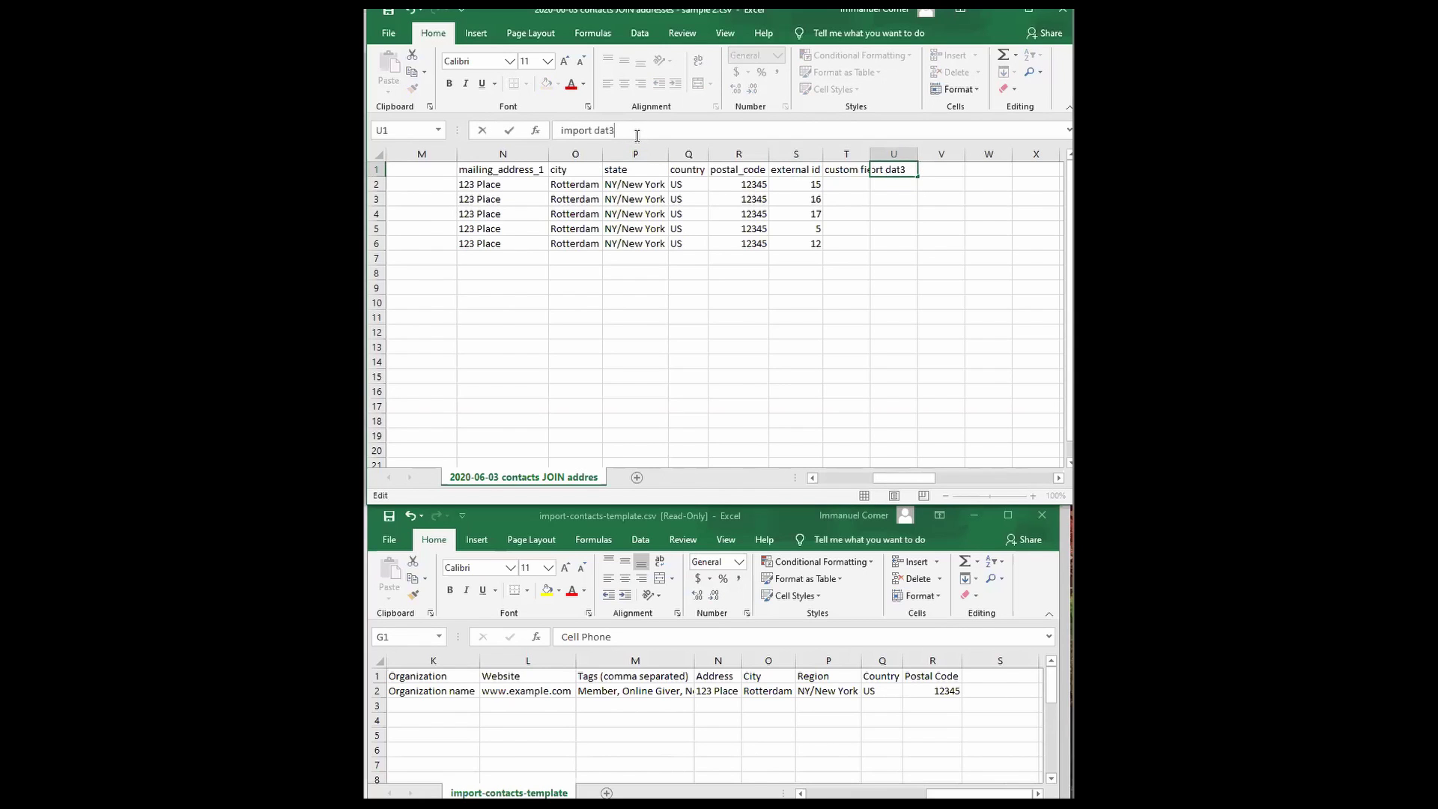
key("BackSpace")
type("e")
key("Return")
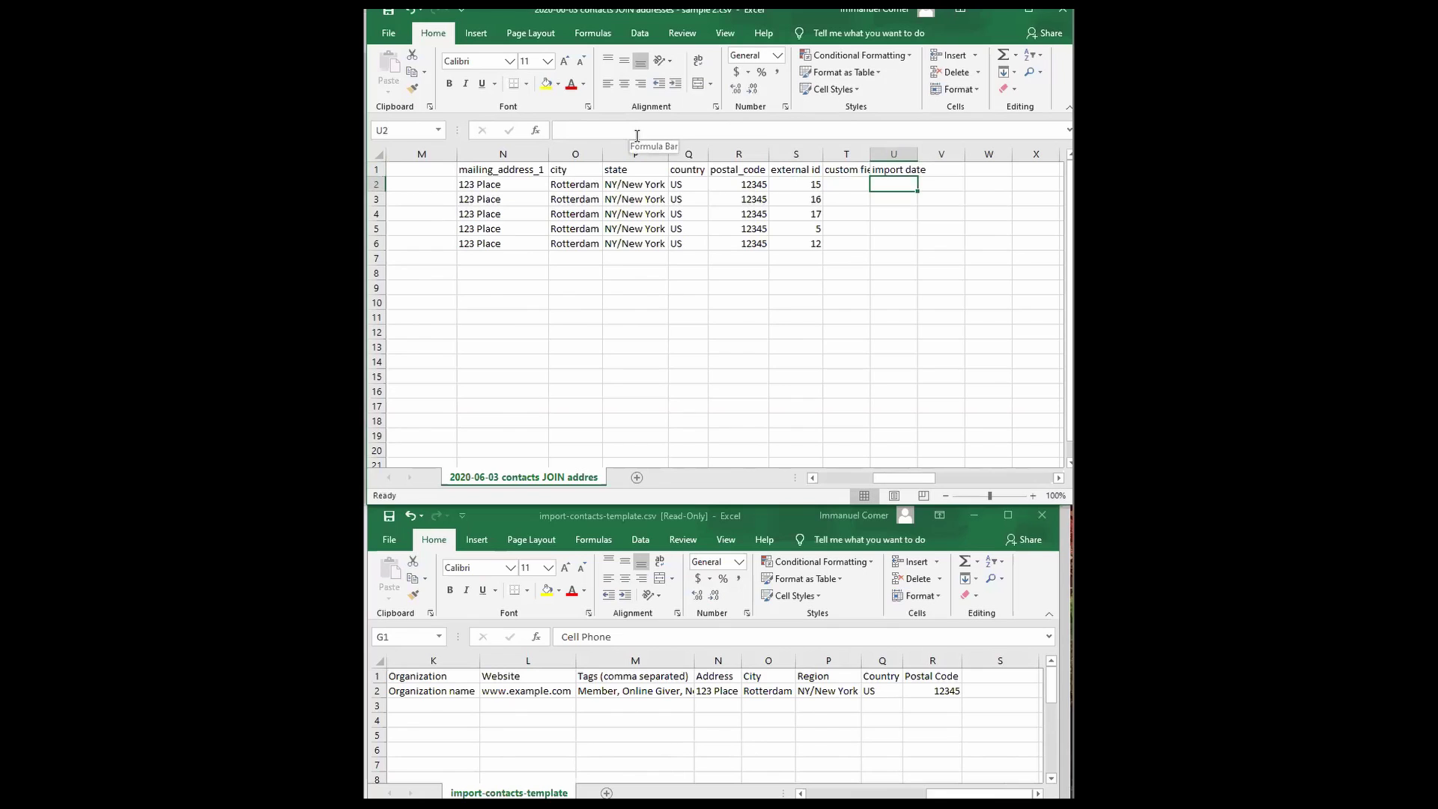
- Enter 6/4/2020 as the first contact's import date and copy it to the other contacts in rows 3 to 6
type("6/1")
key("BackSpace")
type("4/2020")
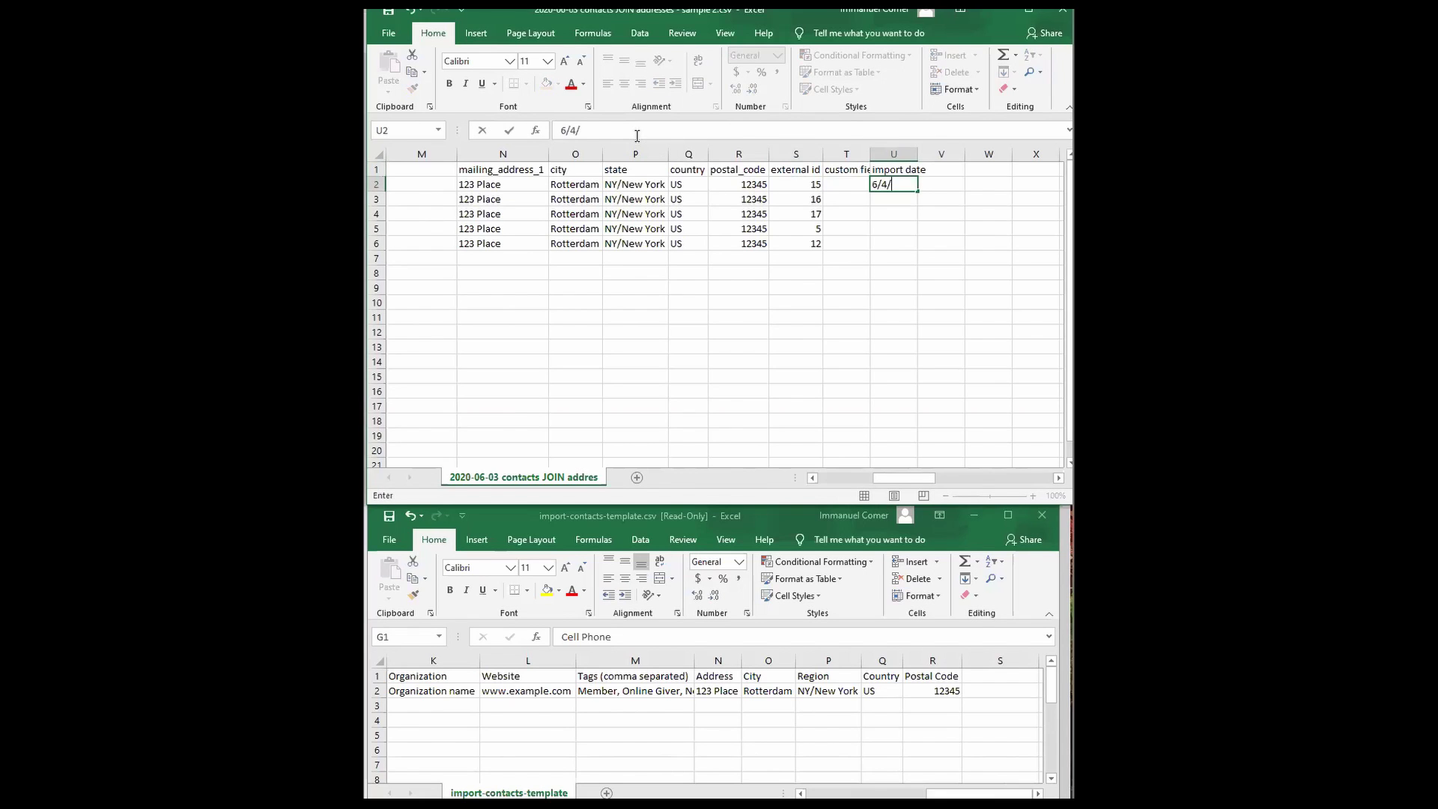
key("ctrl+Return")
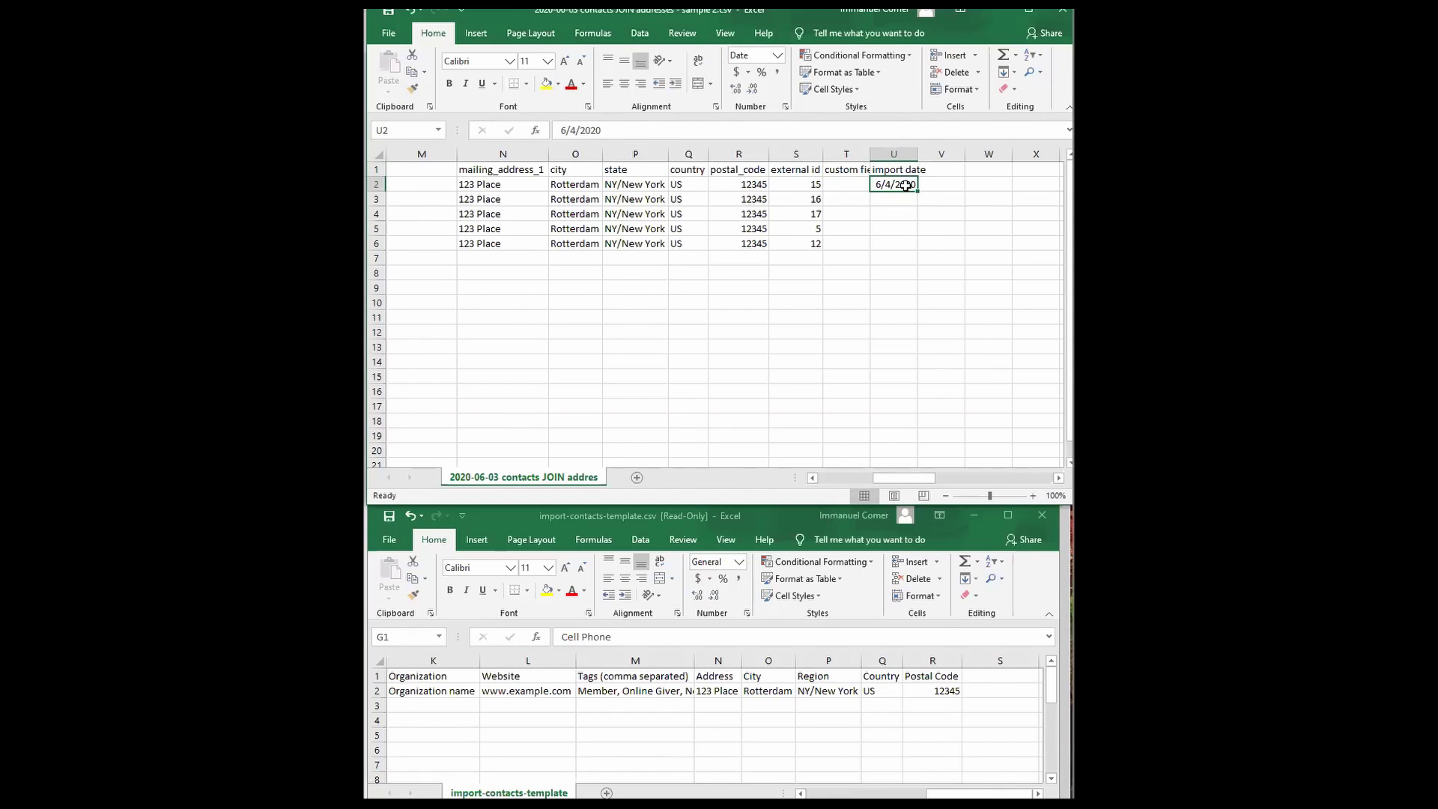
right_click(909, 196)
left_click(915, 221)
left_click_drag(900, 209, 903, 244)
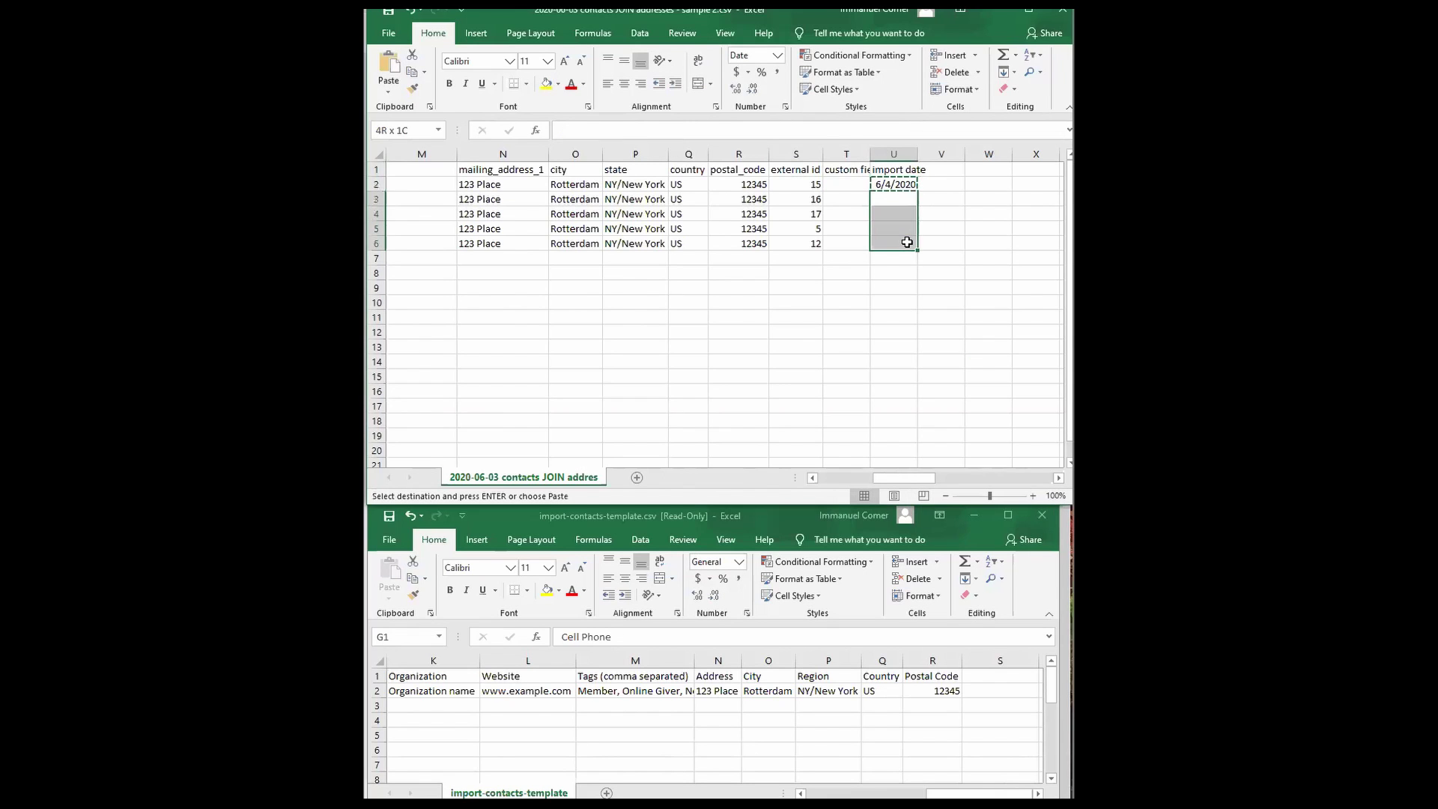
right_click(902, 244)
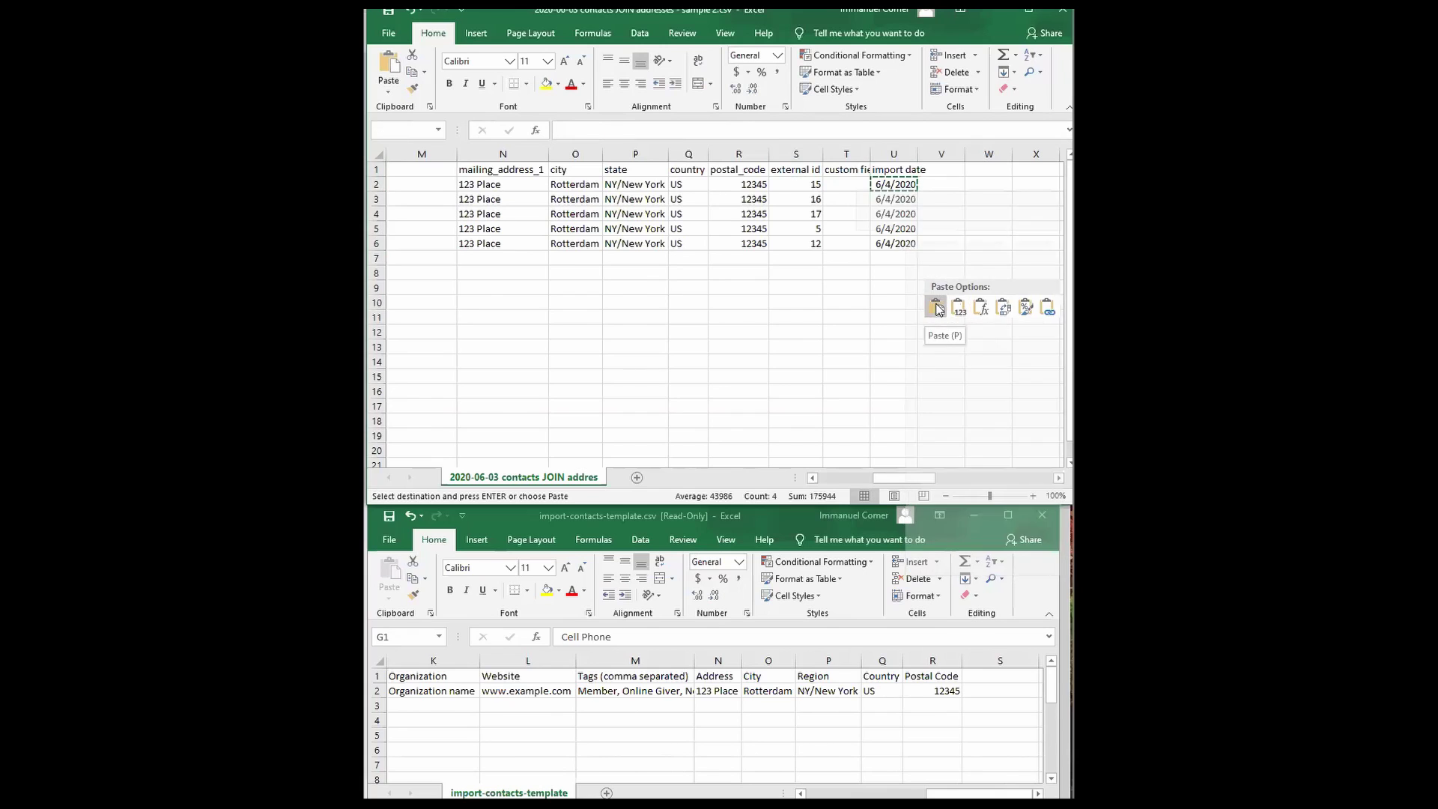
left_click(936, 306)
left_click(899, 229)
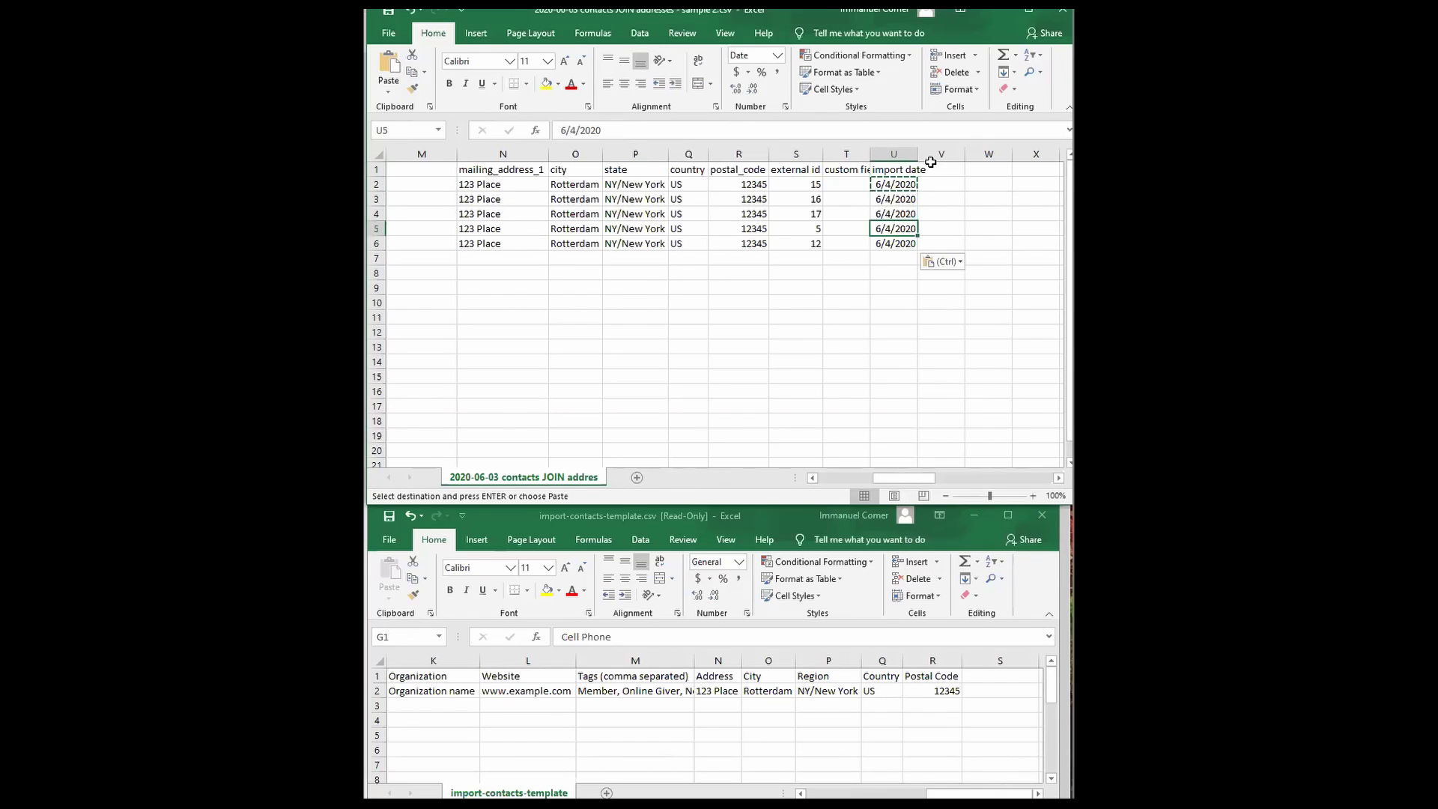
- Review the export's columns from first_name to postal_code and the additional external id, custom field1 and import date columns
left_click_drag(923, 478, 880, 479)
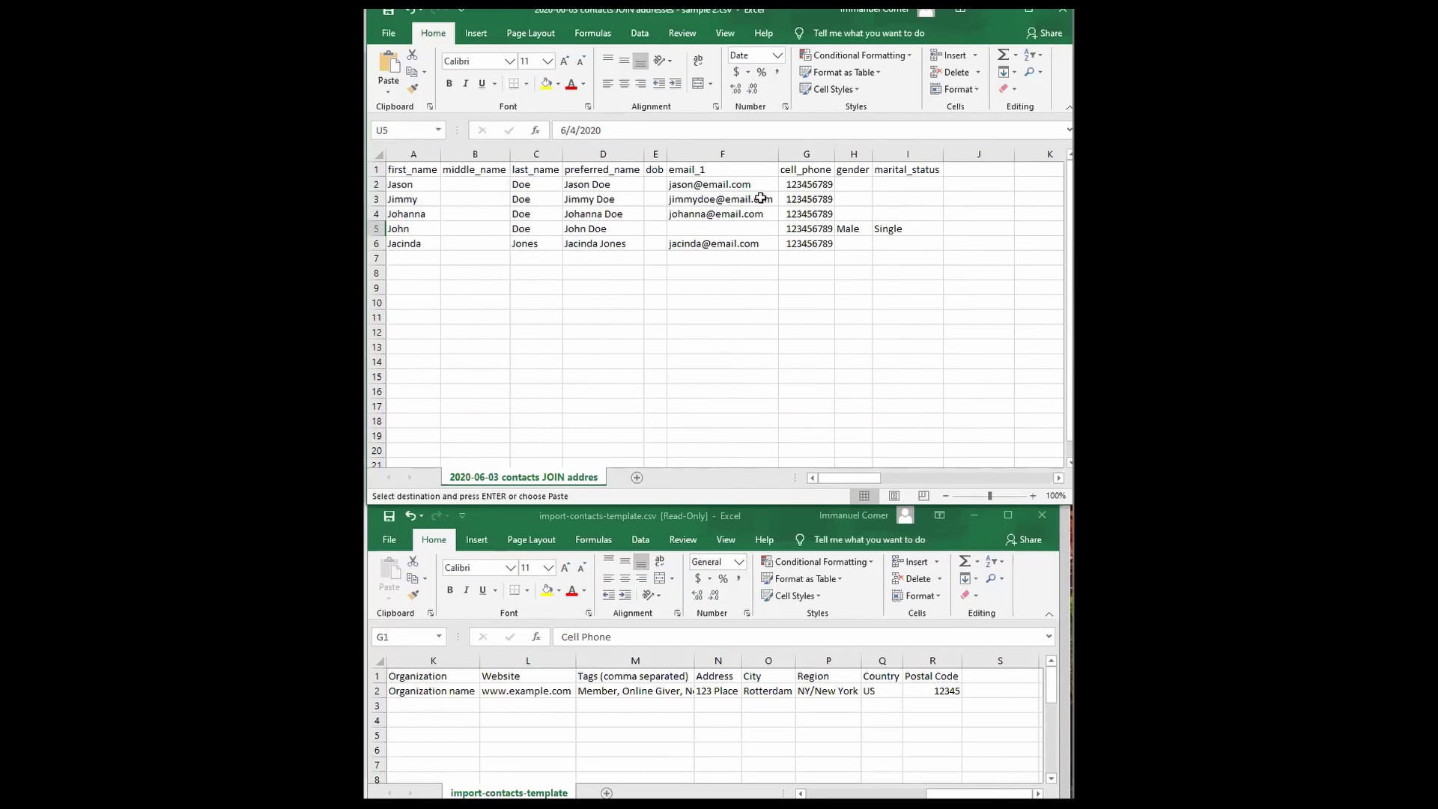
left_click_drag(855, 475, 912, 472)
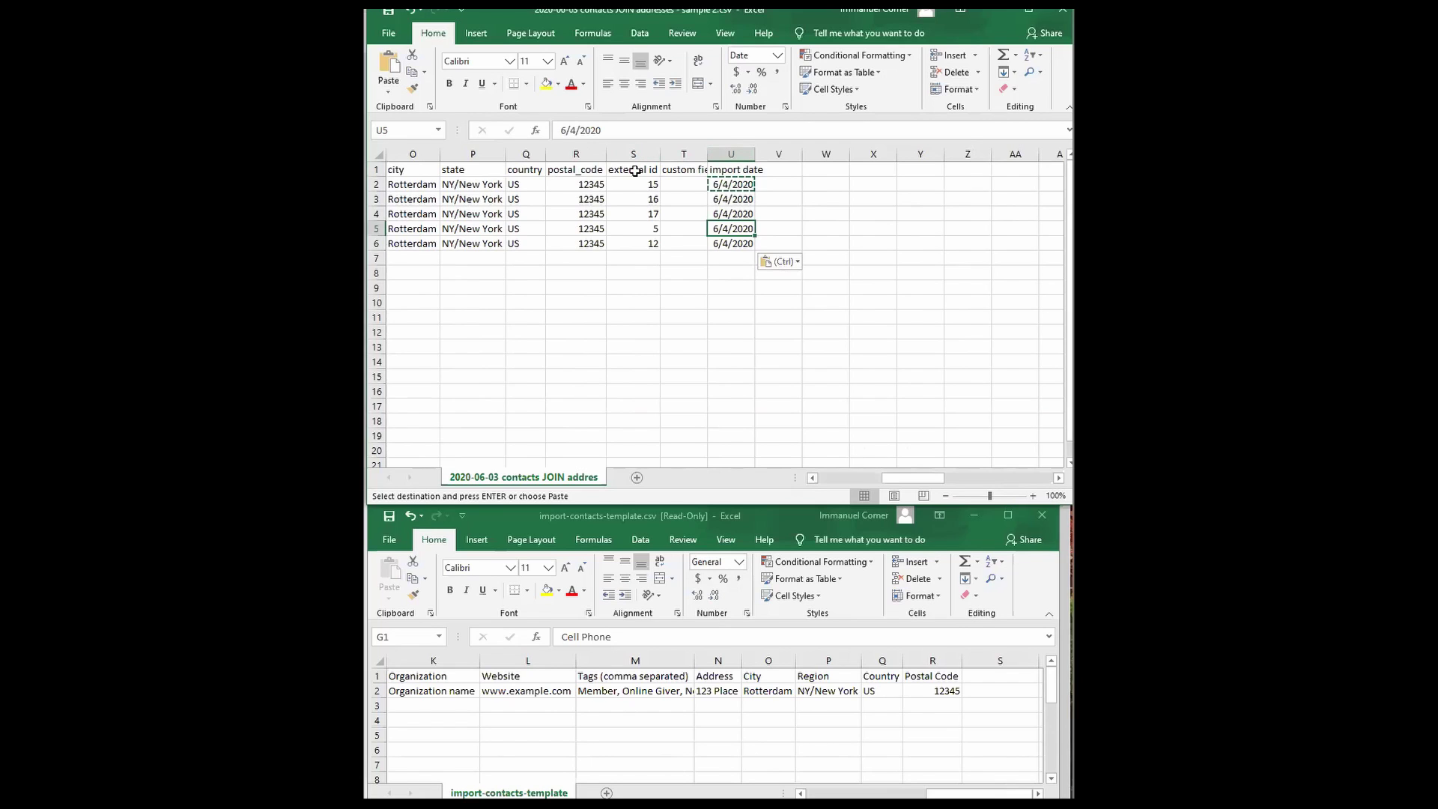
left_click(584, 170)
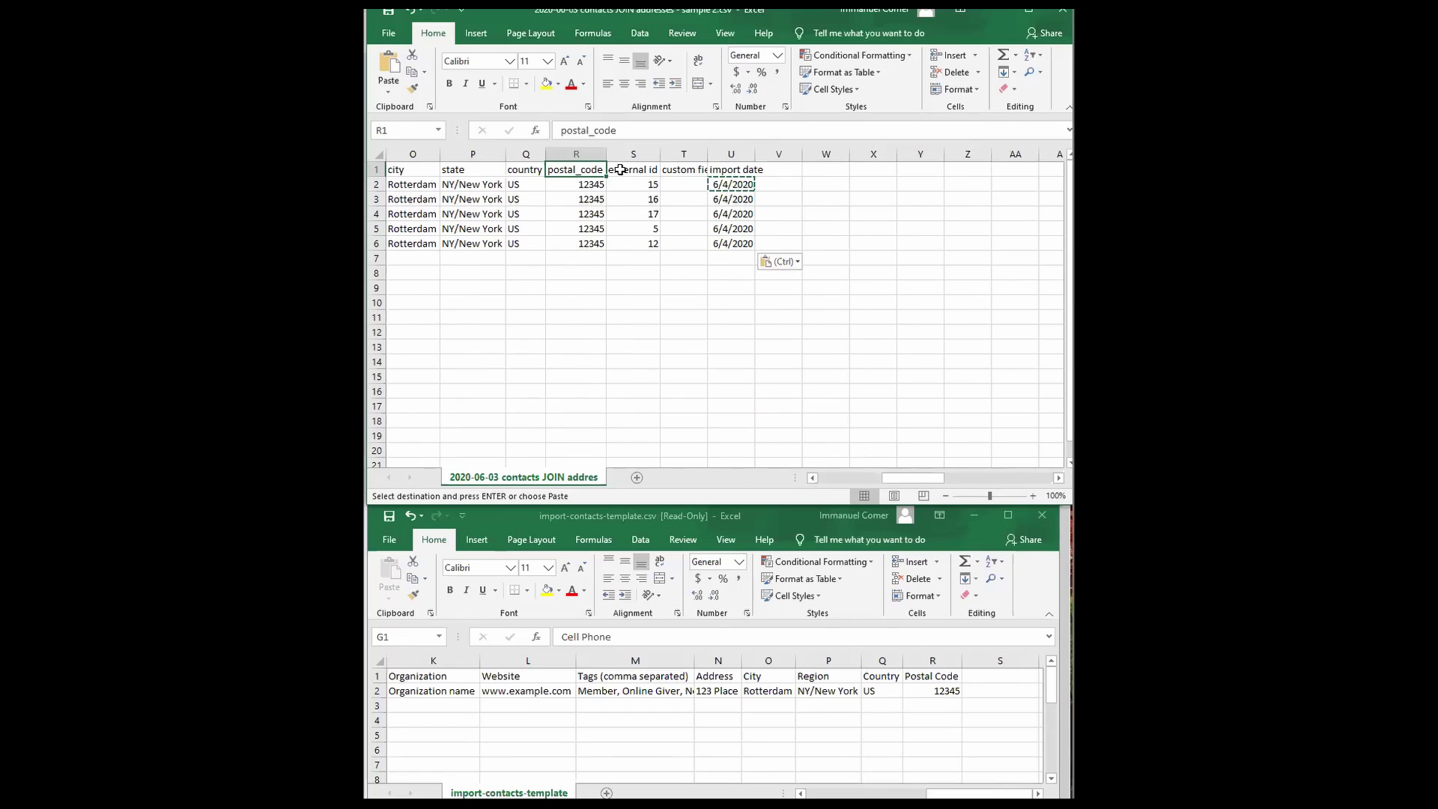
left_click_drag(618, 170, 717, 245)
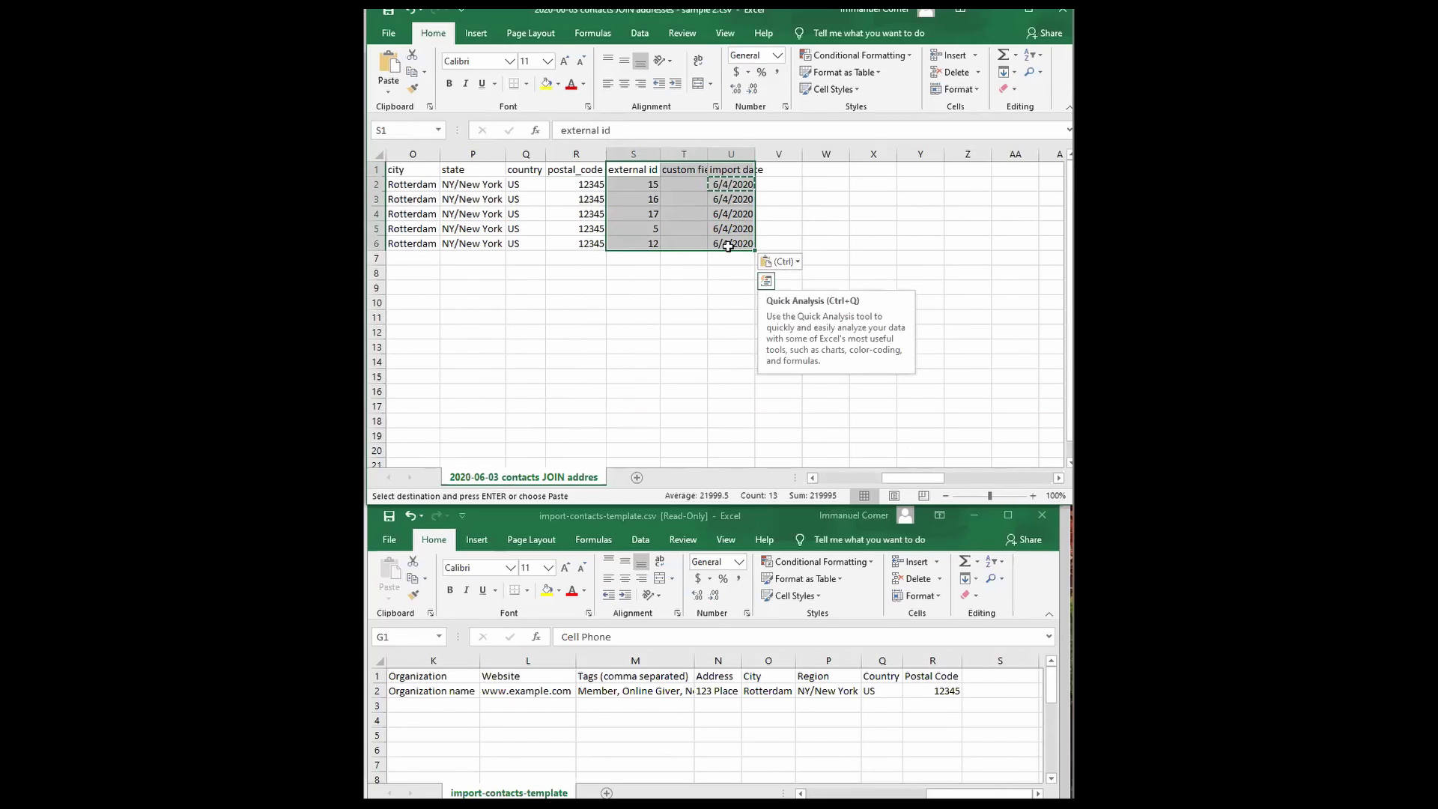
left_click_drag(775, 171, 784, 249)
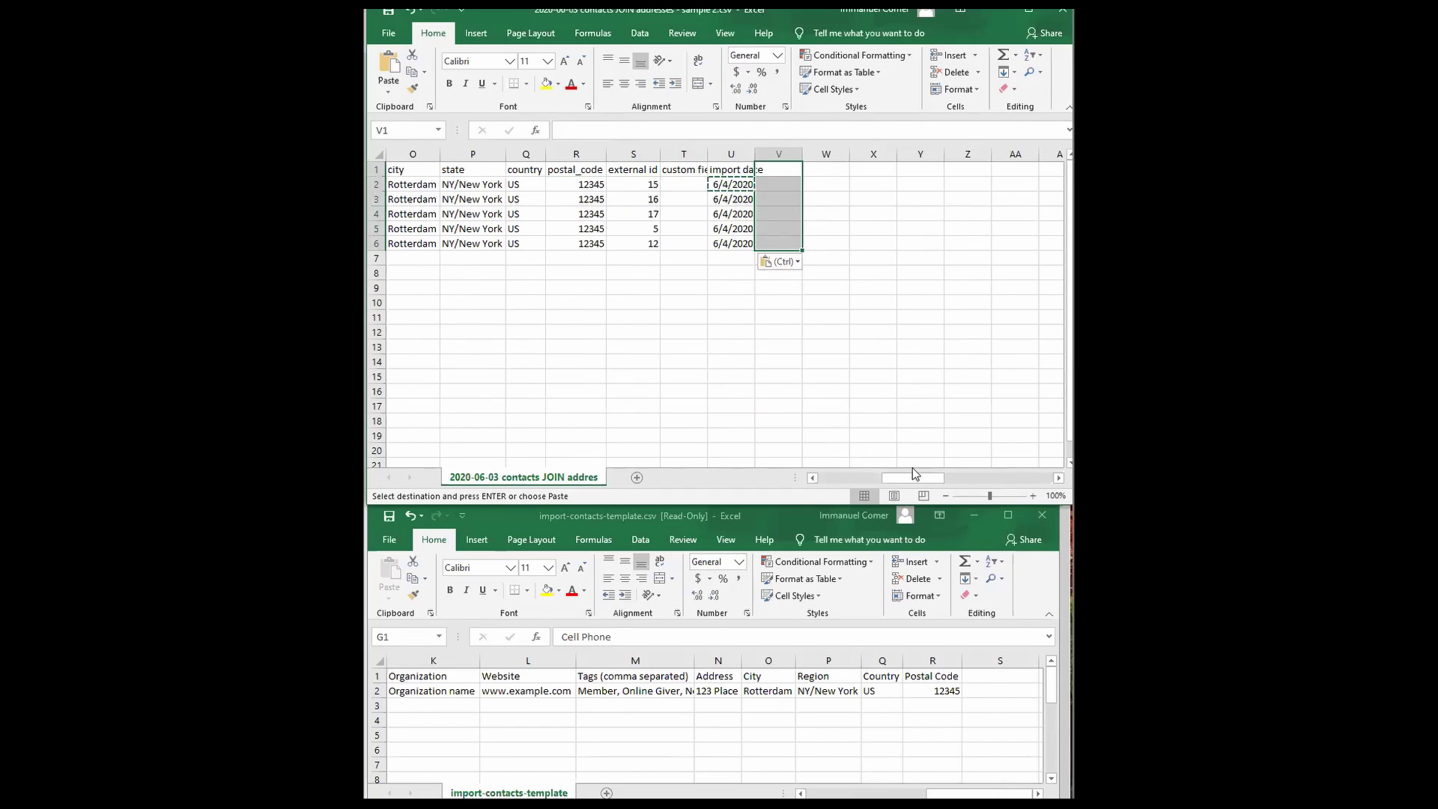
left_click_drag(920, 475, 607, 498)
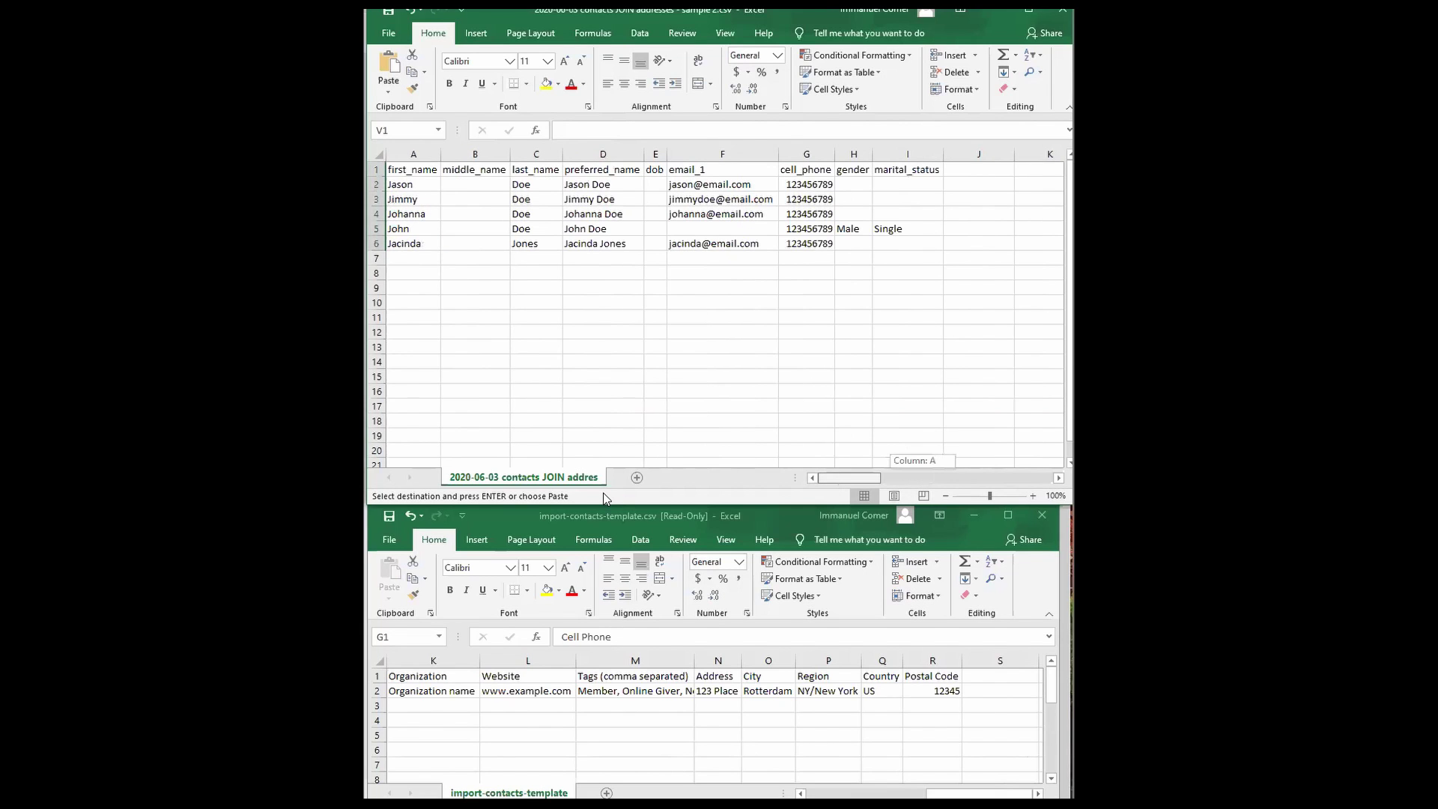
left_click_drag(766, 499, 901, 454)
key("ctrl+v")
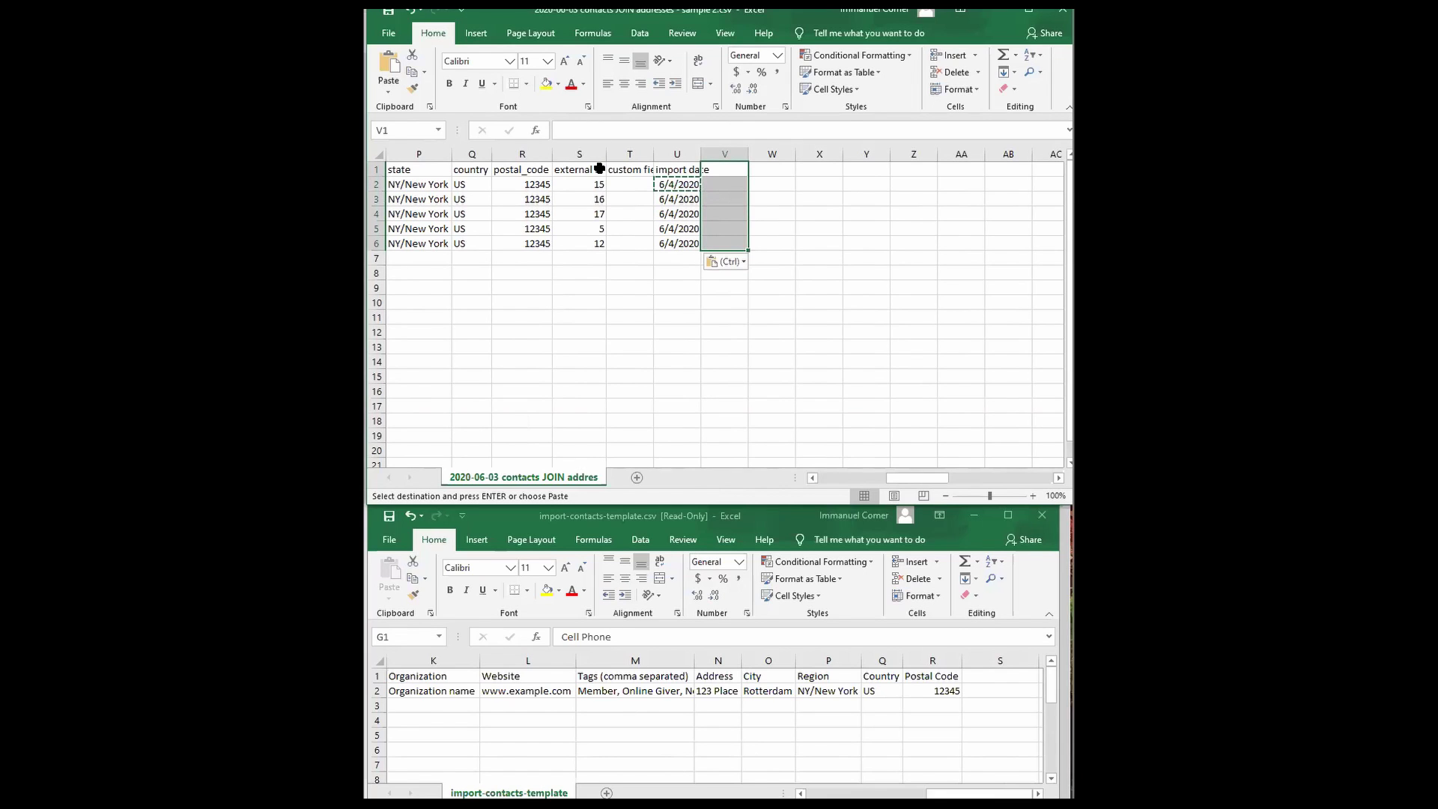
- Copy the export's external id, custom field1 and import date headings into the template's heading row, starting in the column after Postal Code
left_click(597, 170)
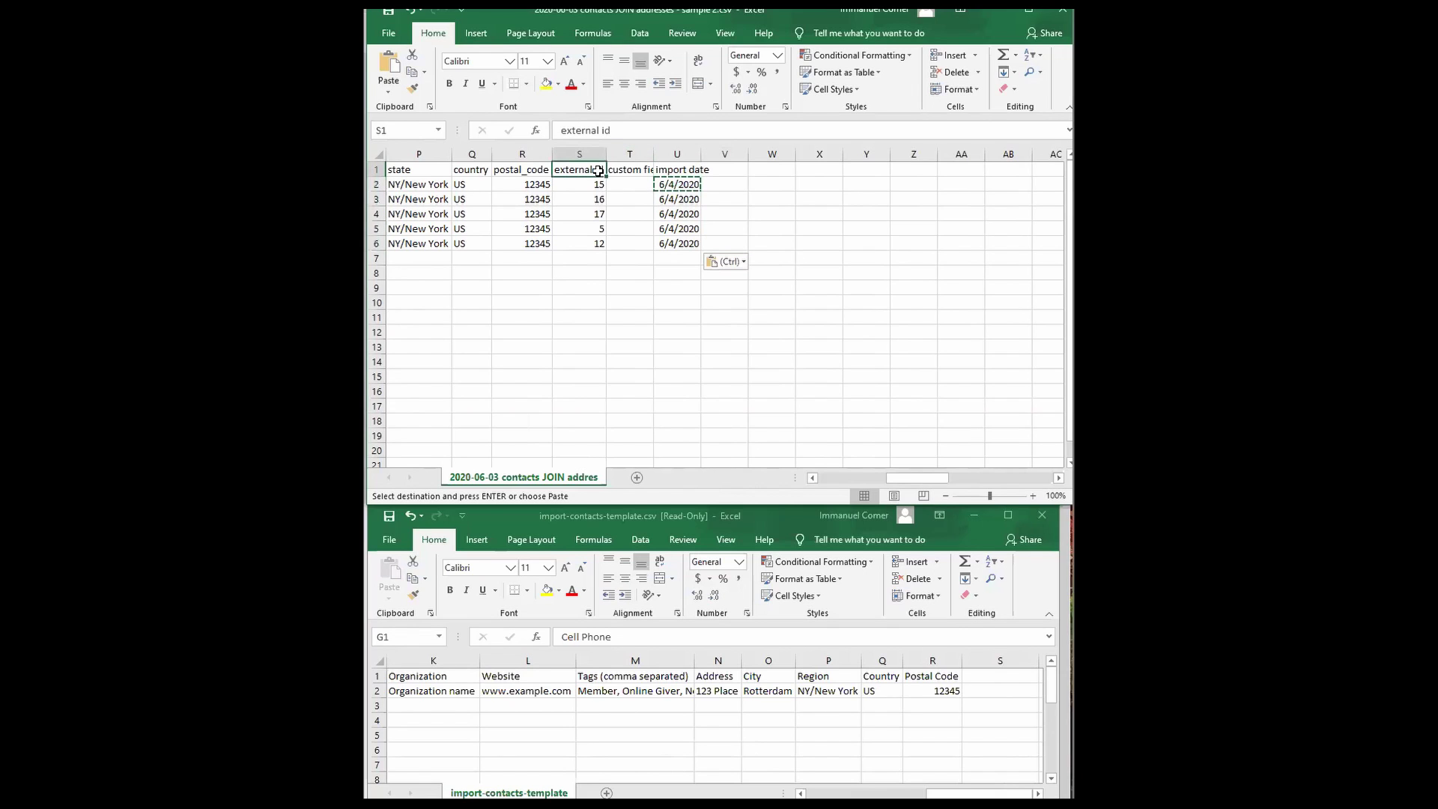
left_click_drag(598, 170, 676, 167)
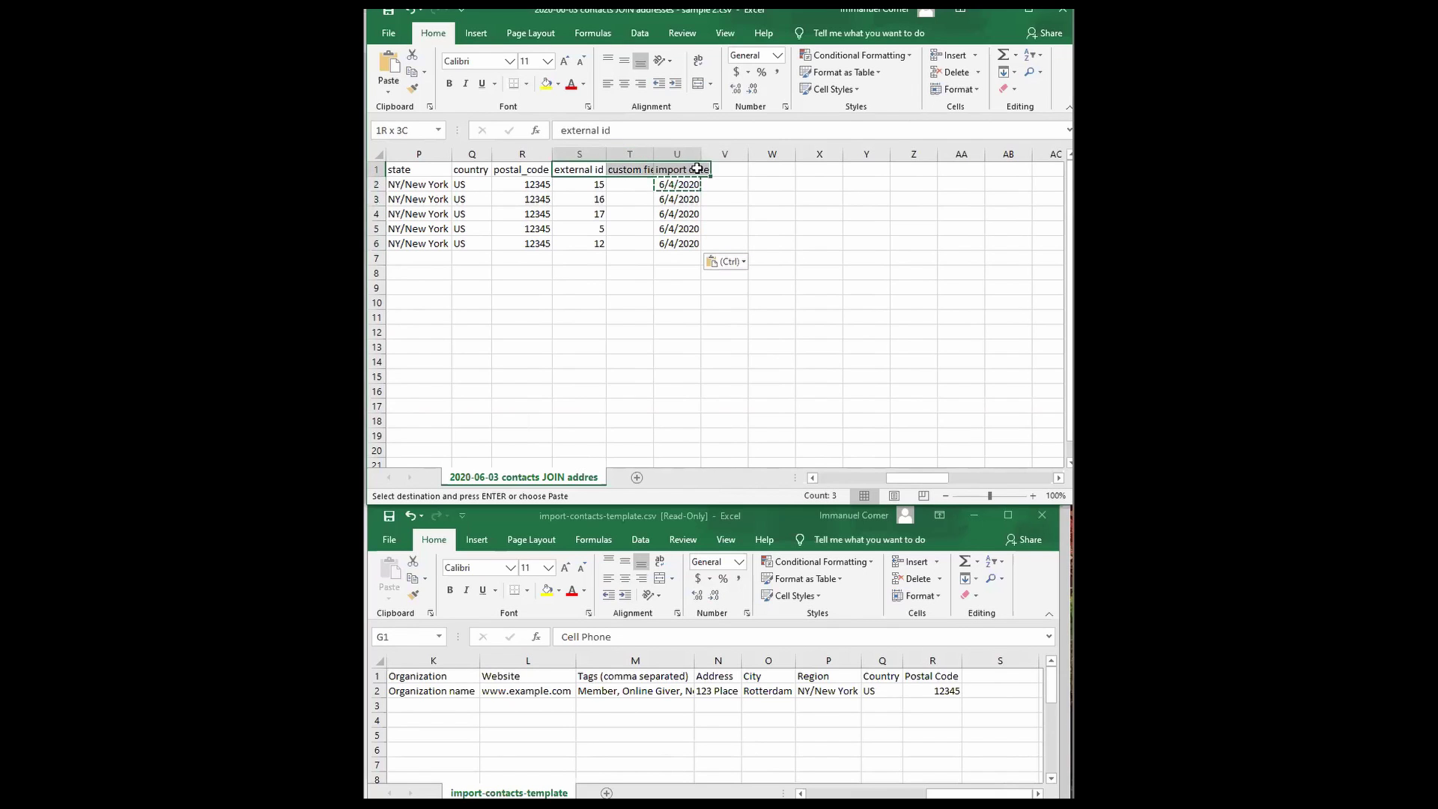
right_click(695, 168)
left_click(730, 197)
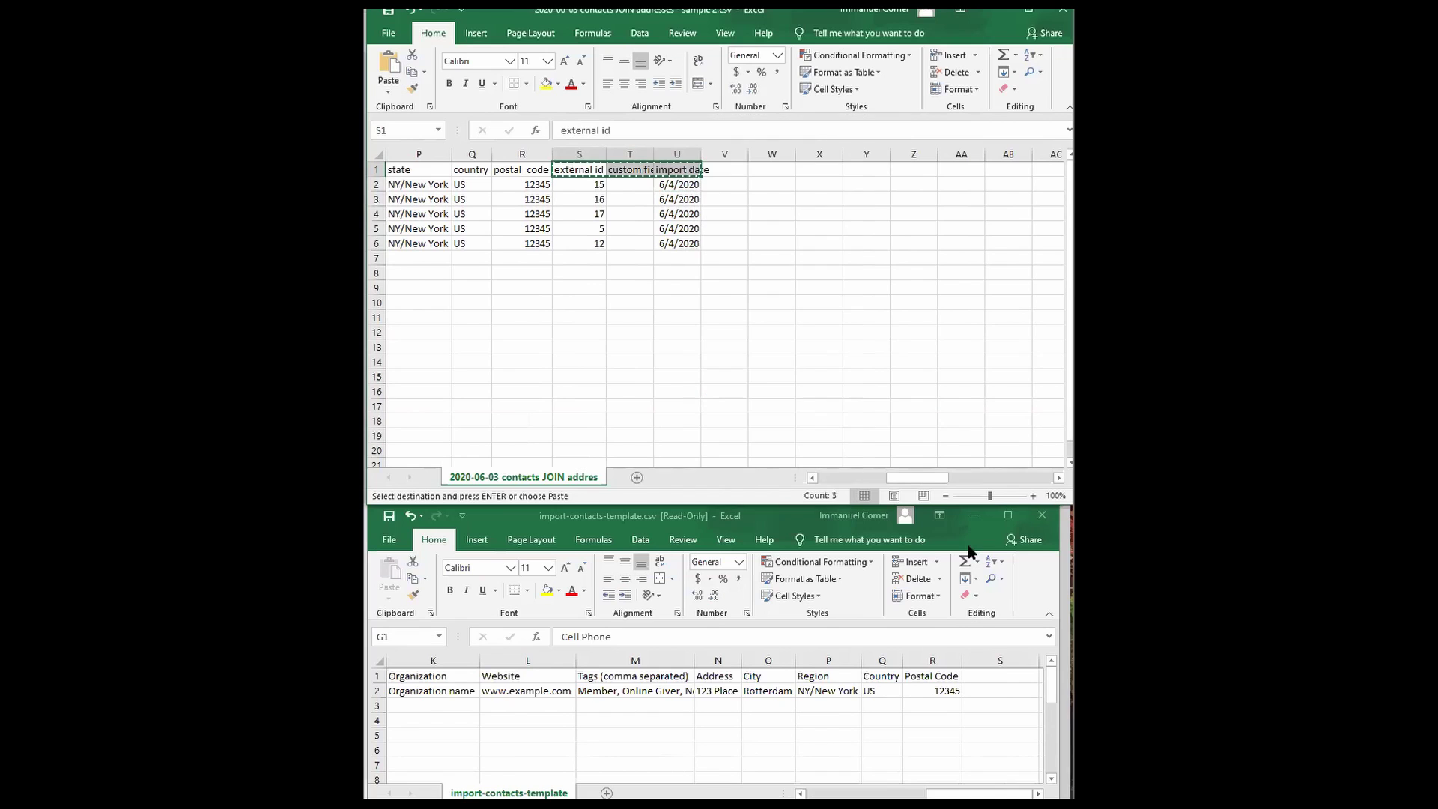
left_click(1000, 675)
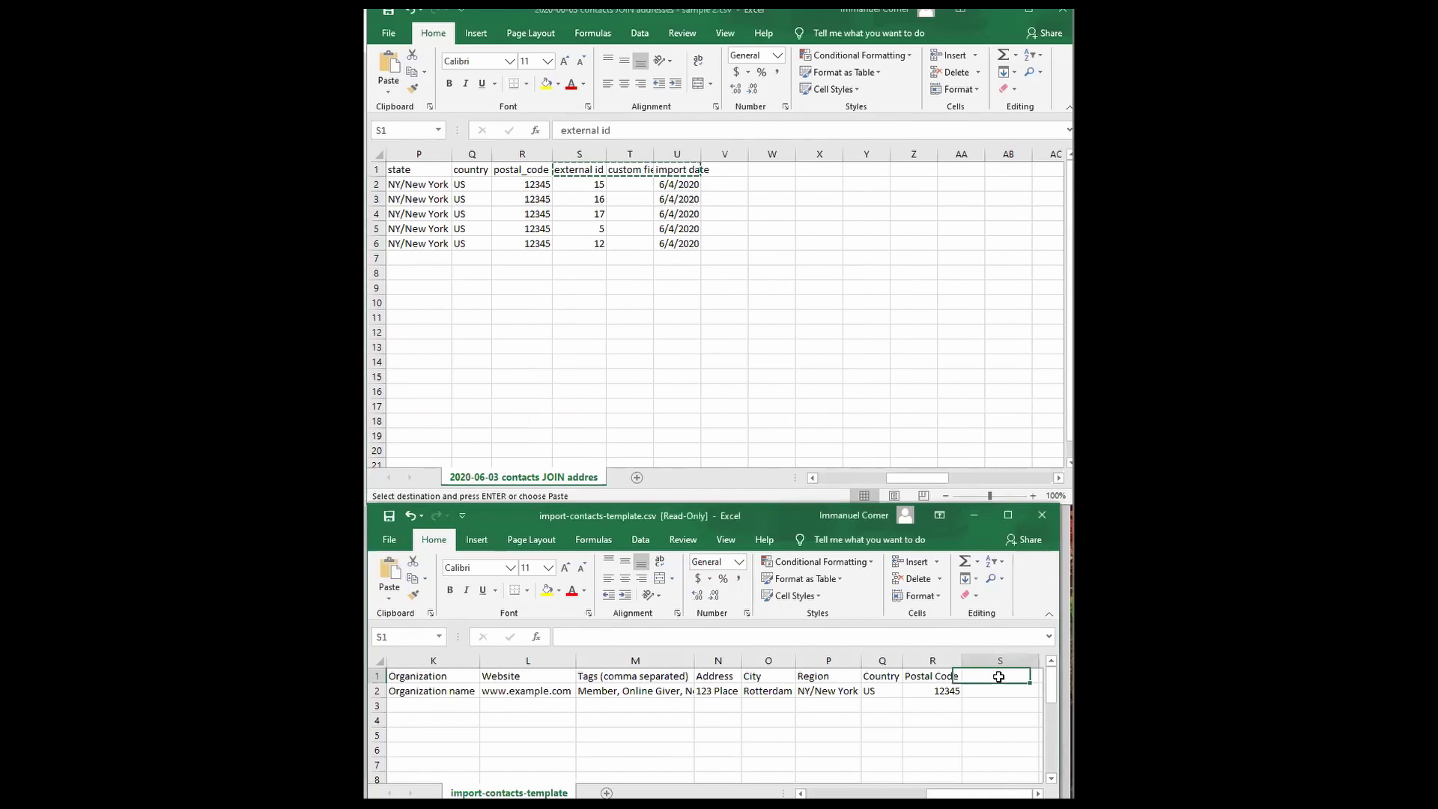
right_click(1000, 675)
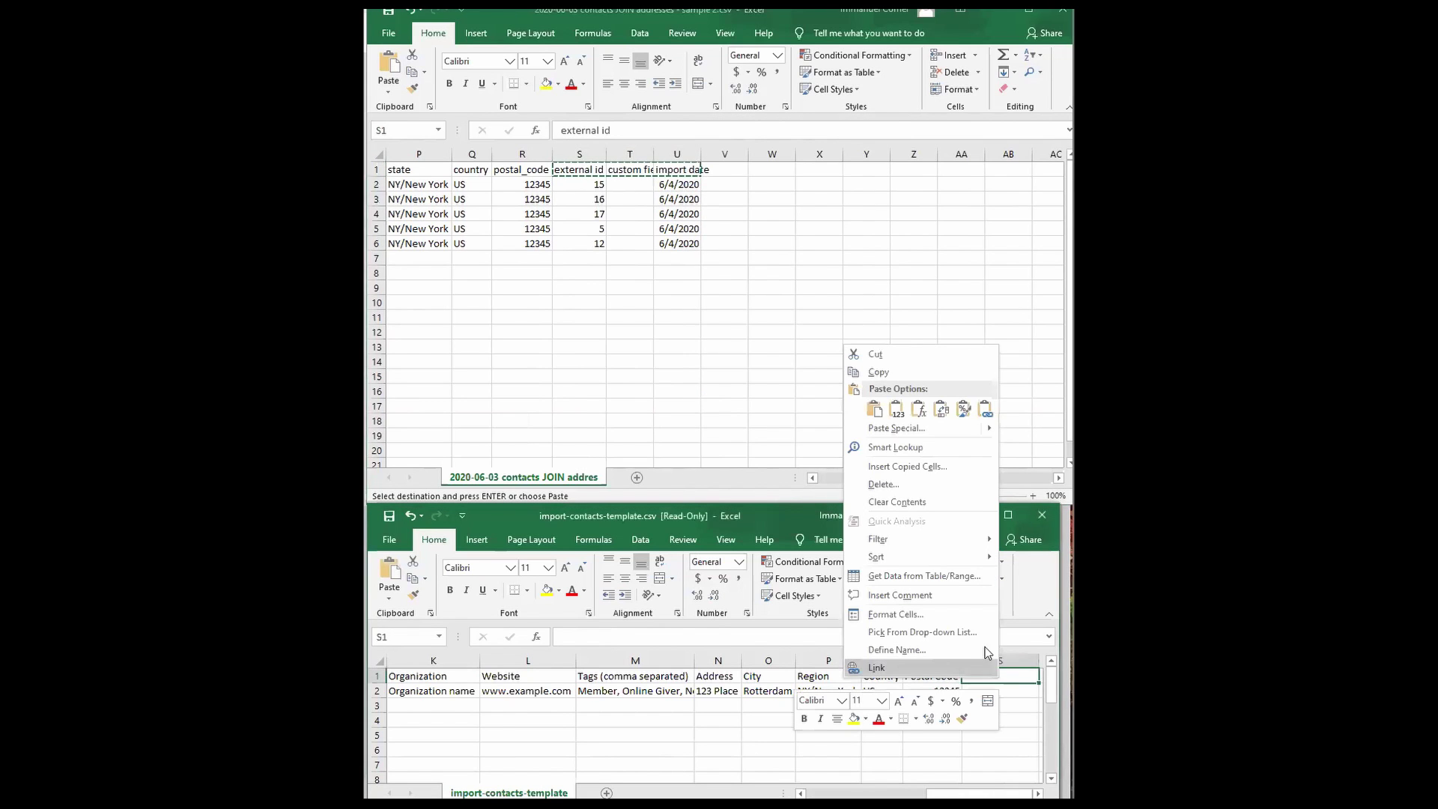
left_click(874, 408)
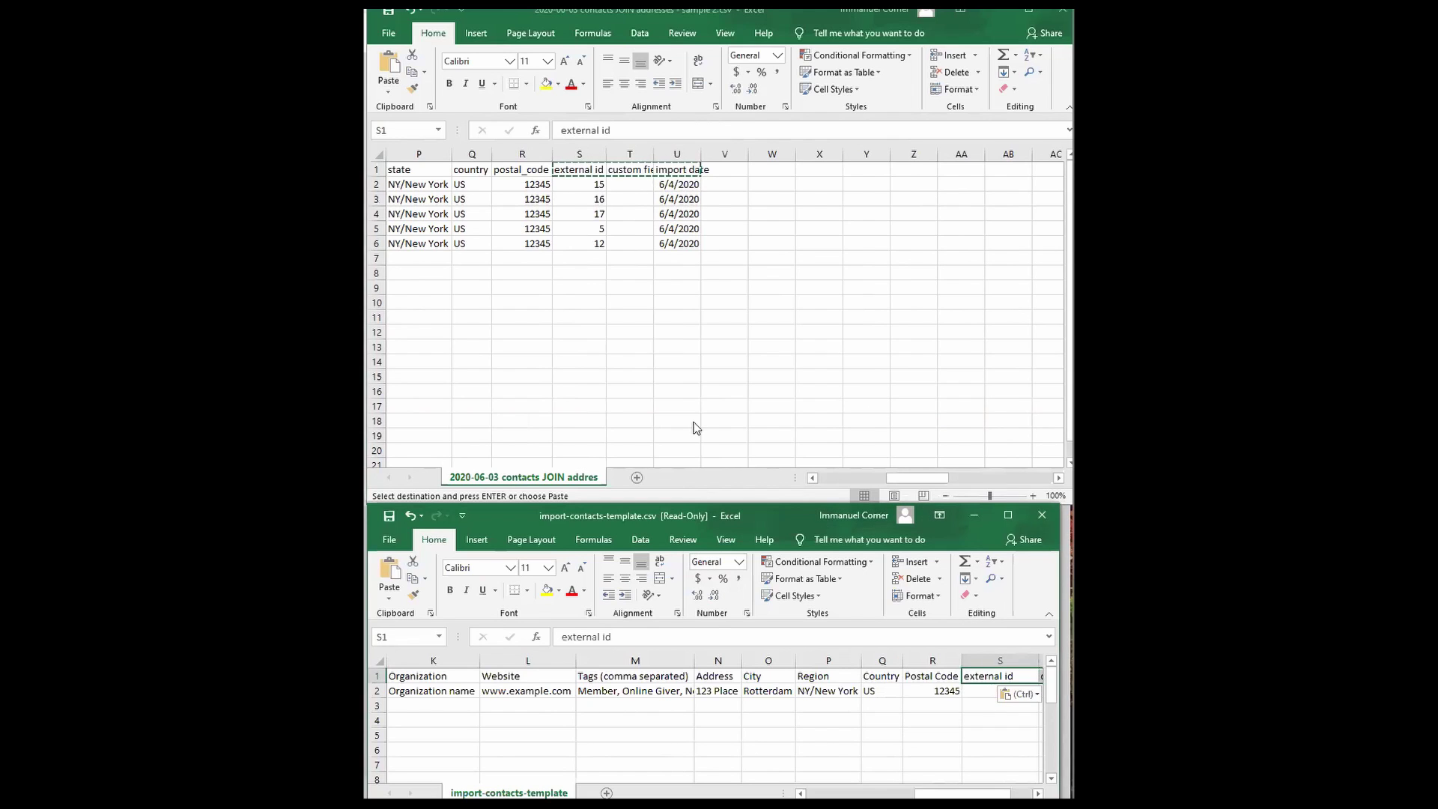
- Copy the export's whole table, from first_name to import date in rows 1 to 6, and paste it into the template starting at A2
left_click(682, 183)
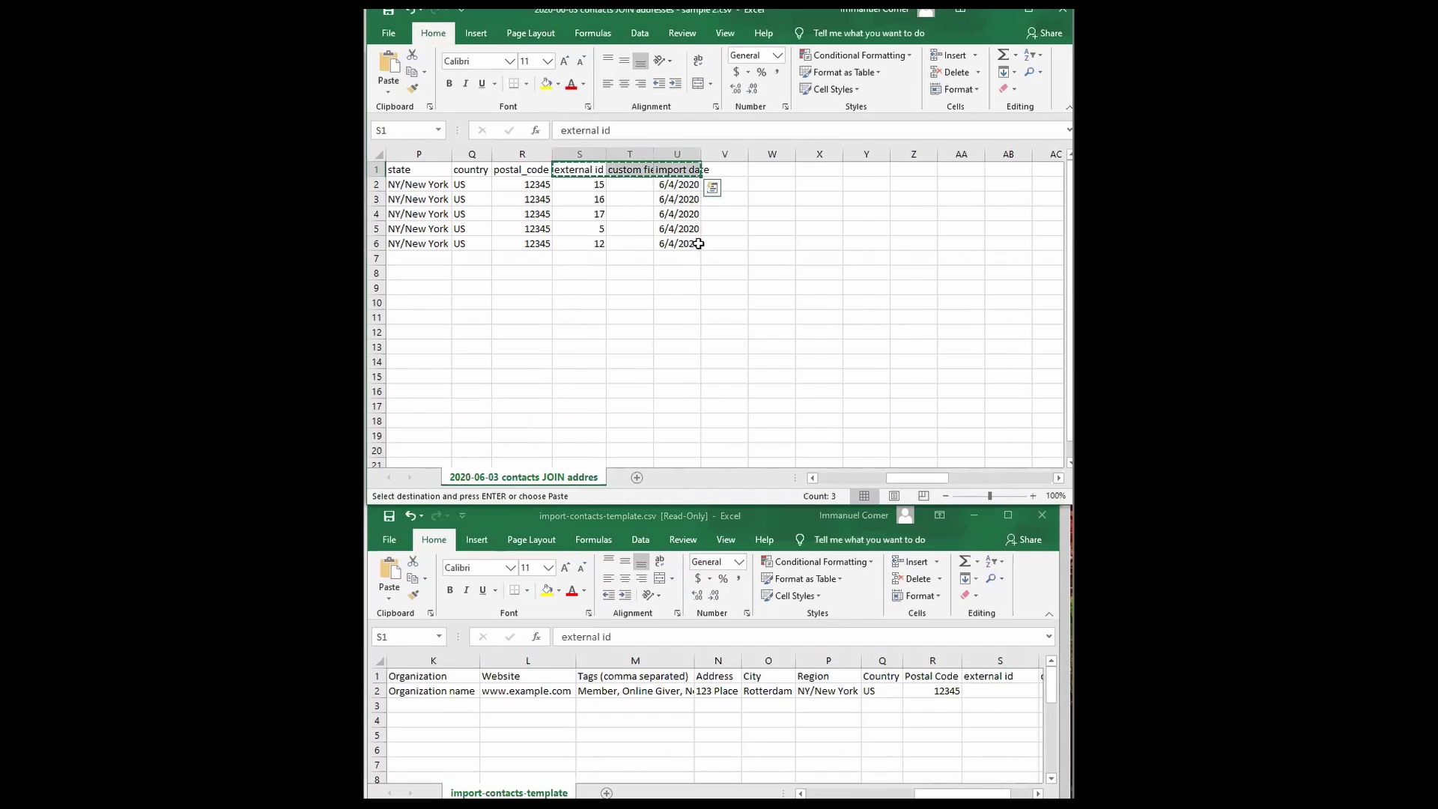
left_click_drag(963, 794, 852, 794)
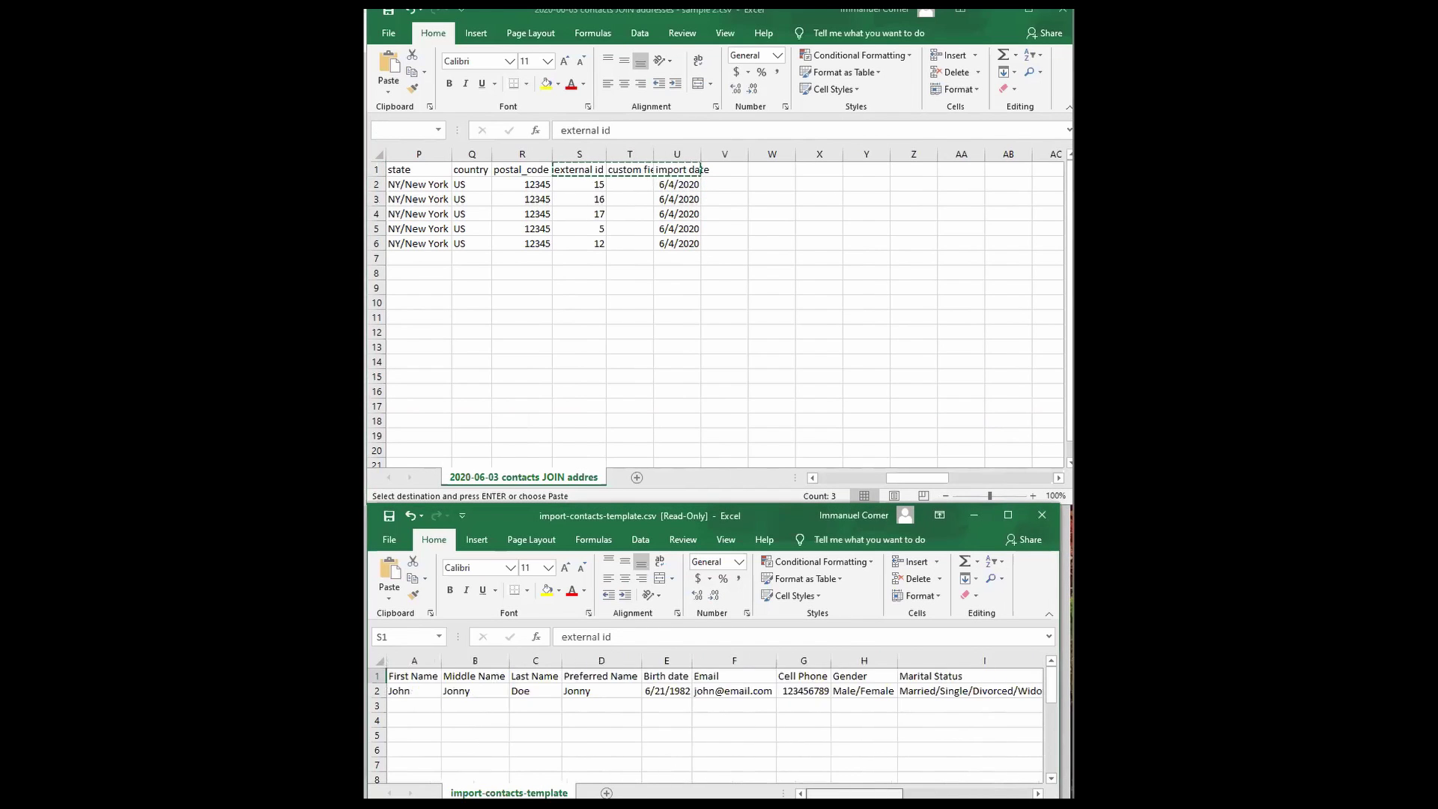
left_click(684, 243)
left_click_drag(684, 244, 382, 170)
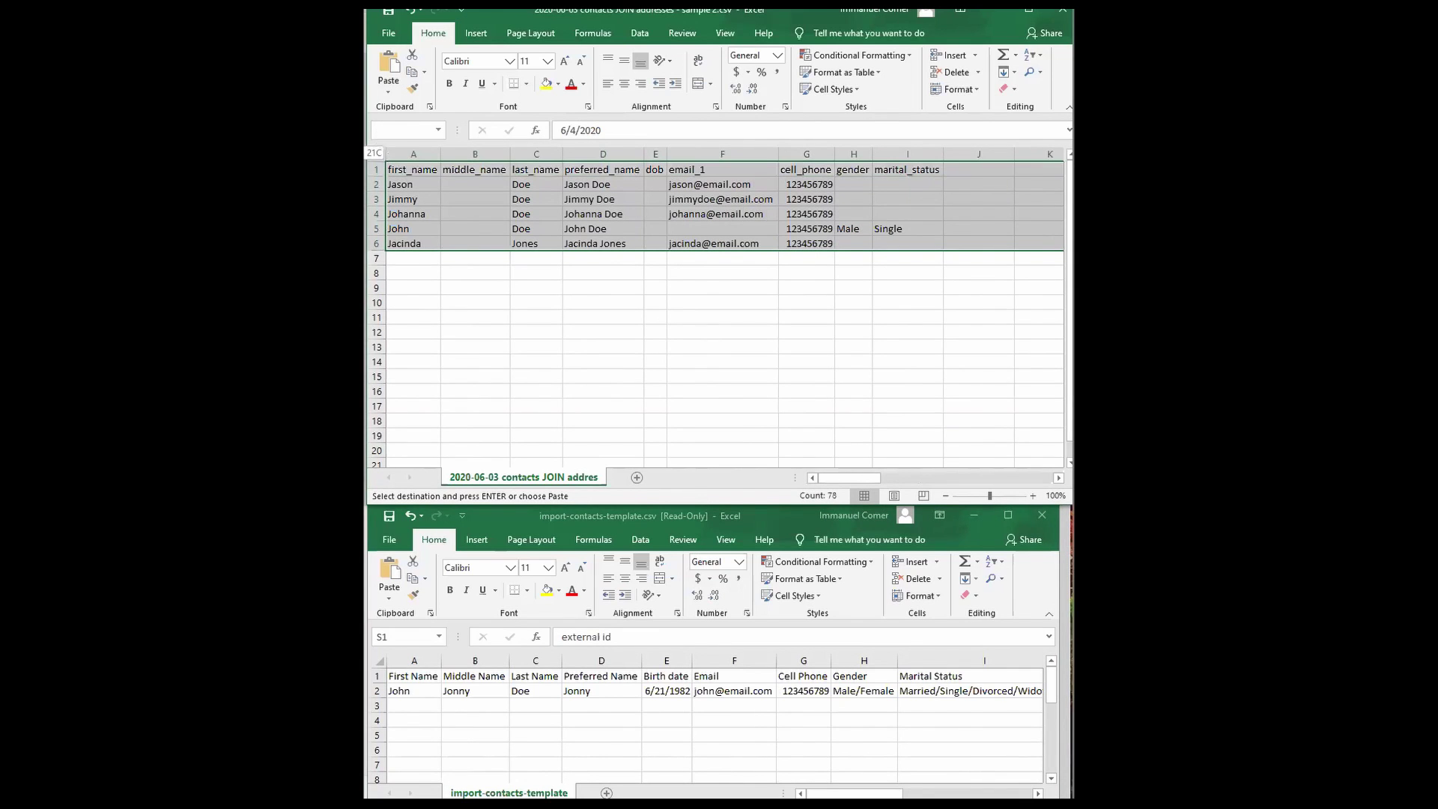
right_click(543, 218)
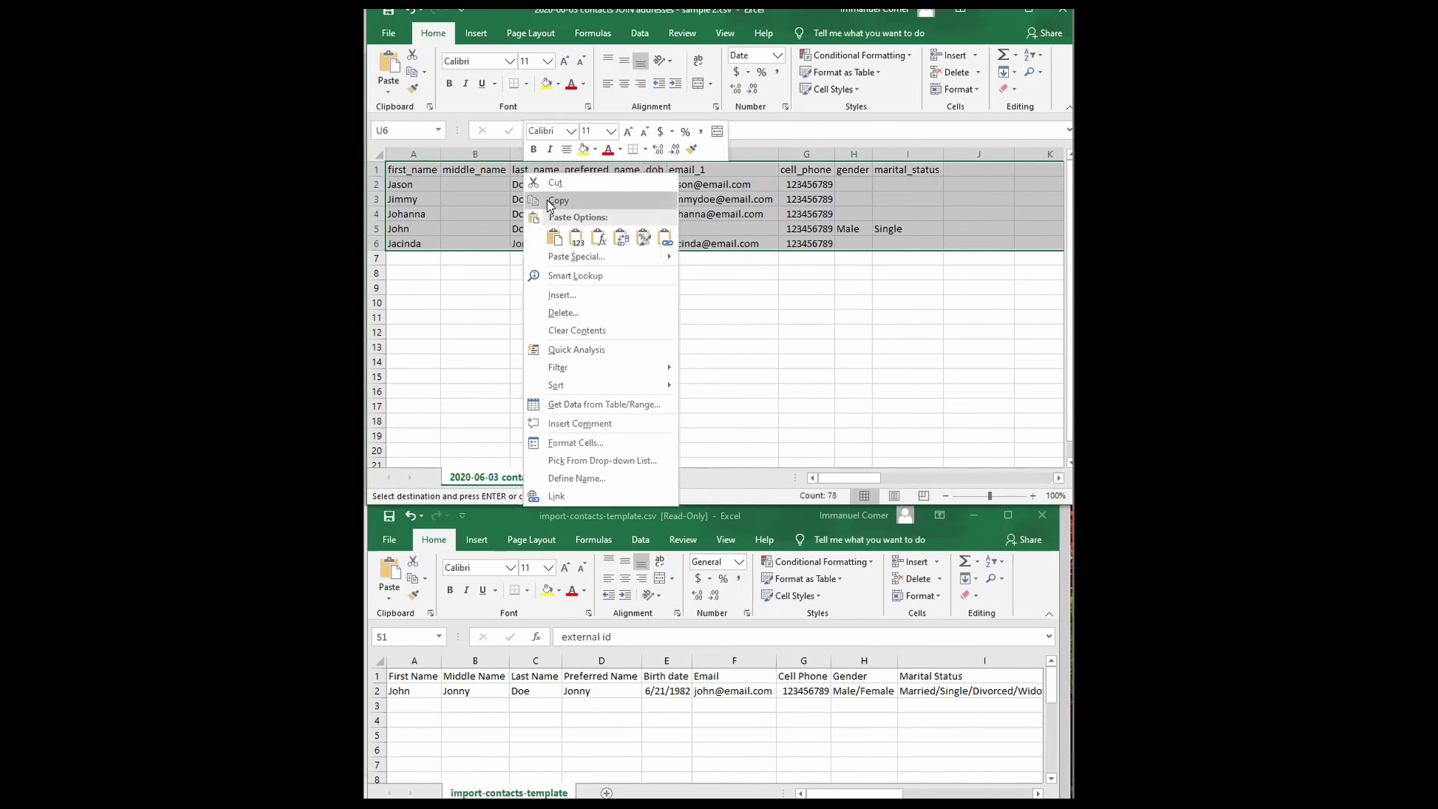
left_click(558, 200)
left_click(400, 692)
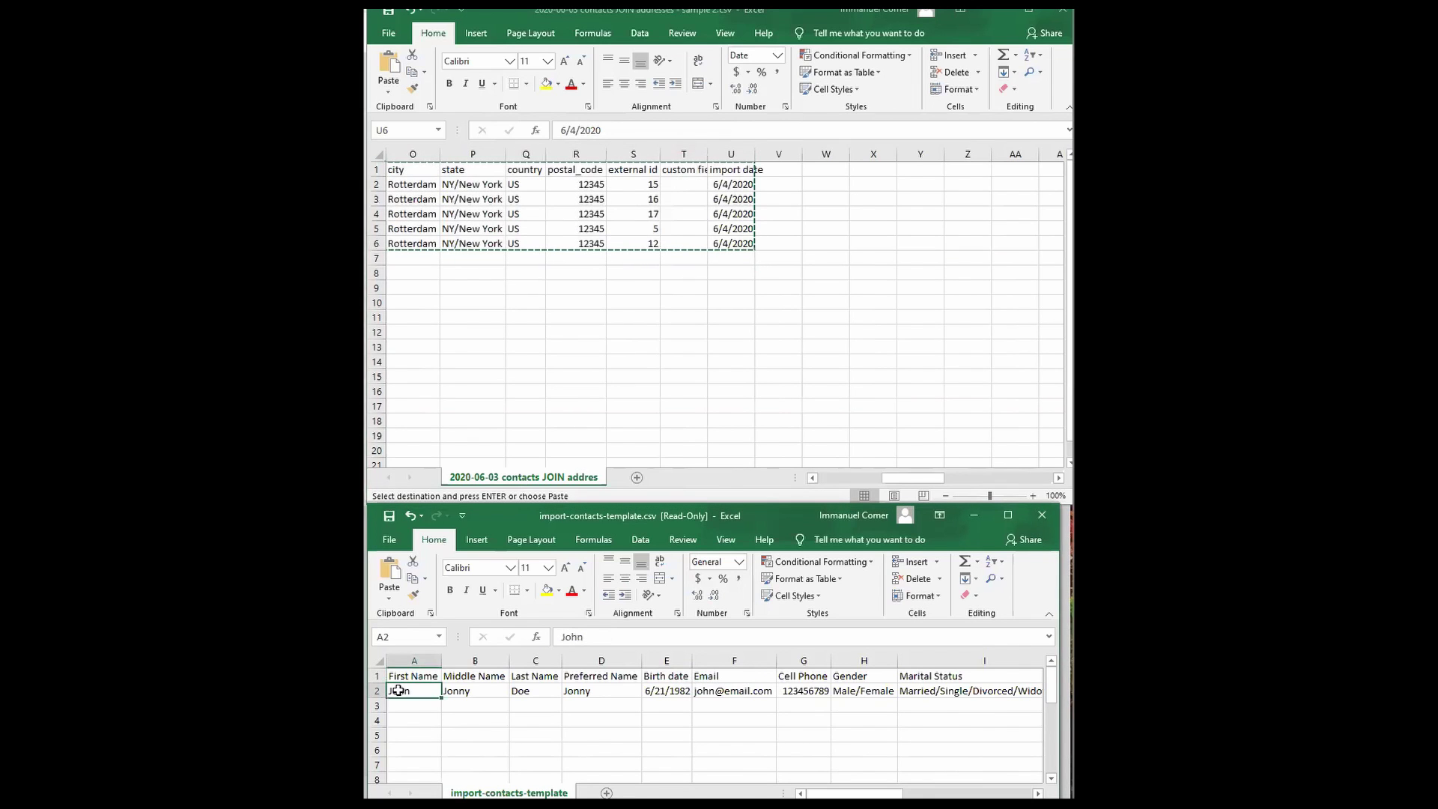
right_click(400, 690)
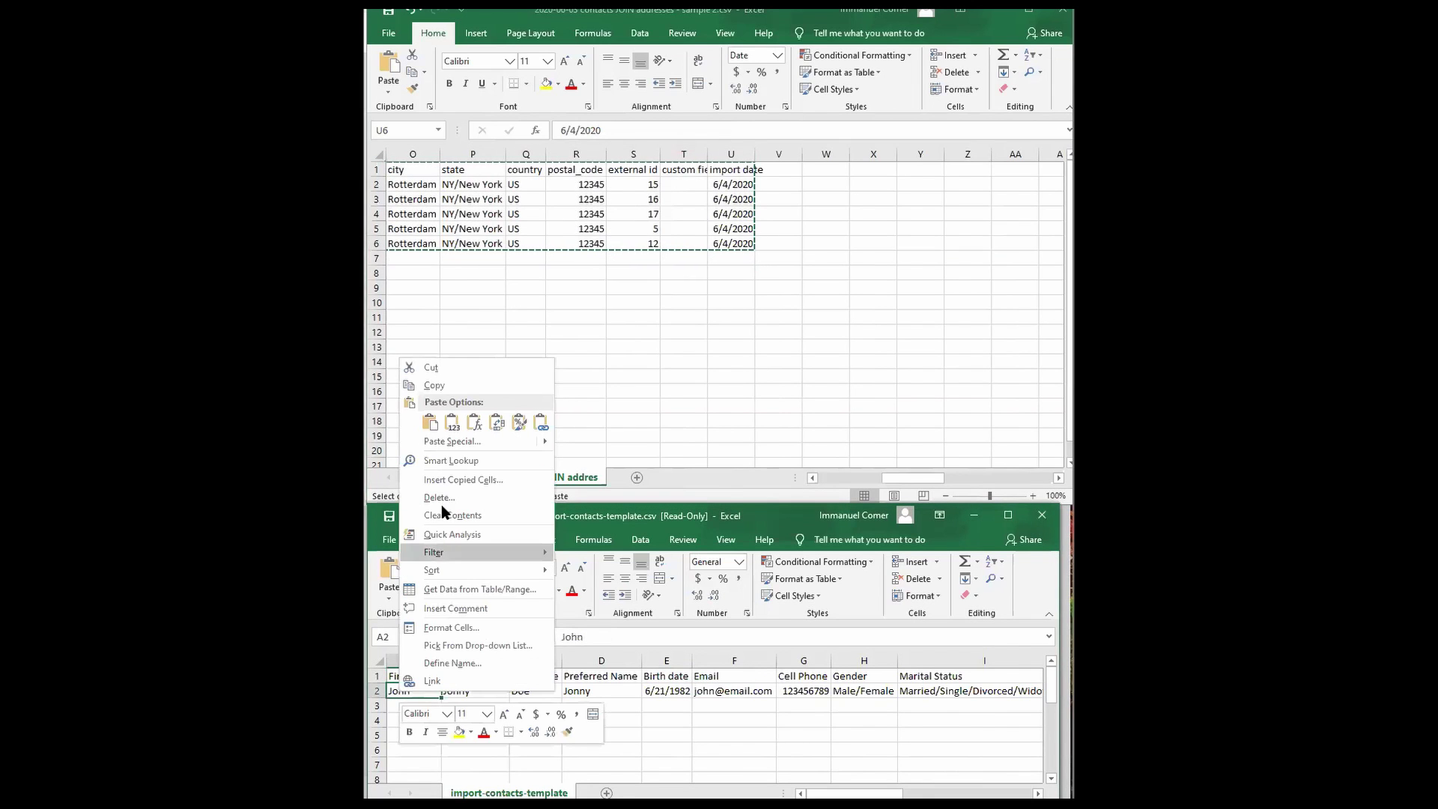
left_click(425, 429)
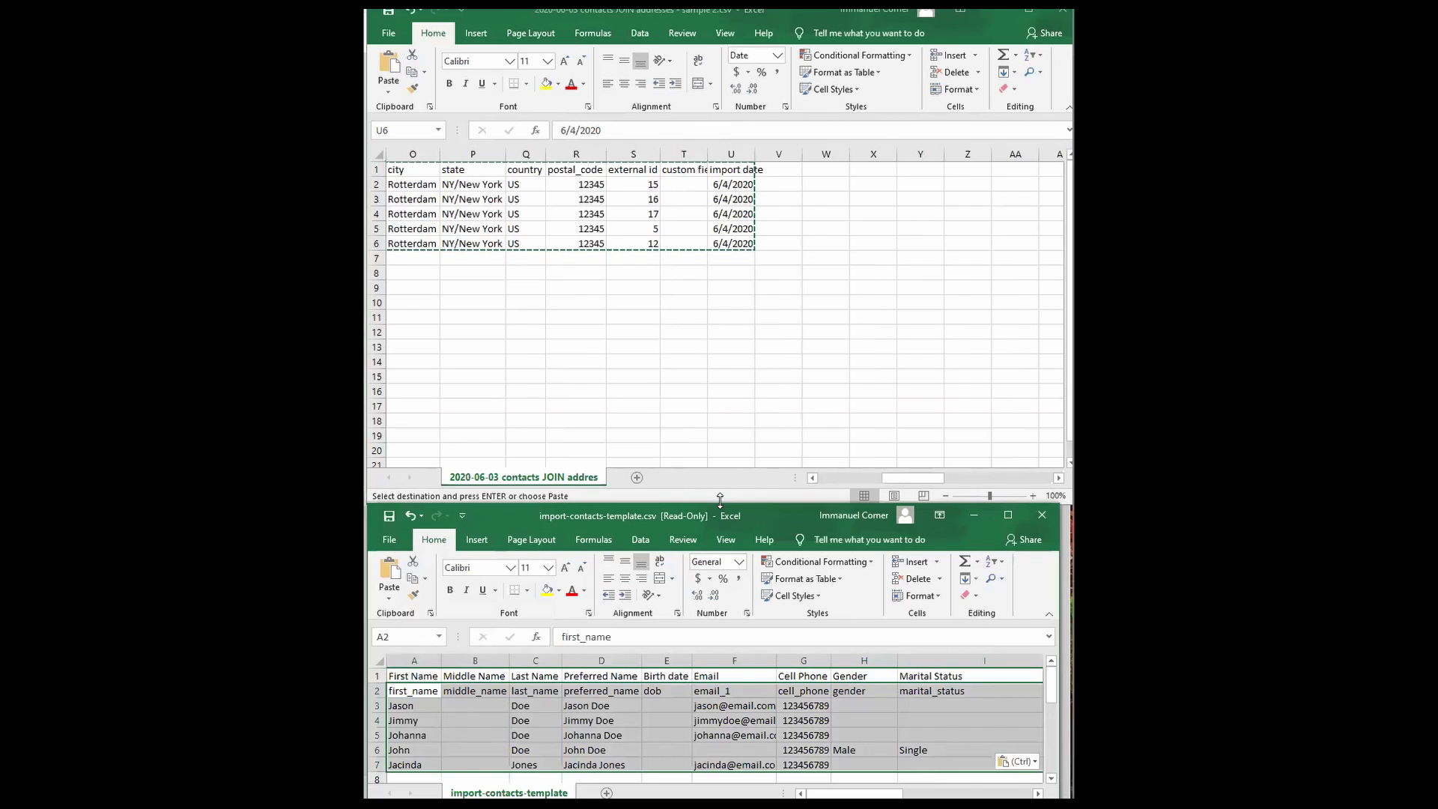
- Compare the pasted export headings in row 2 with the template's headings and delete that duplicate heading row from the template
left_click_drag(720, 499, 720, 183)
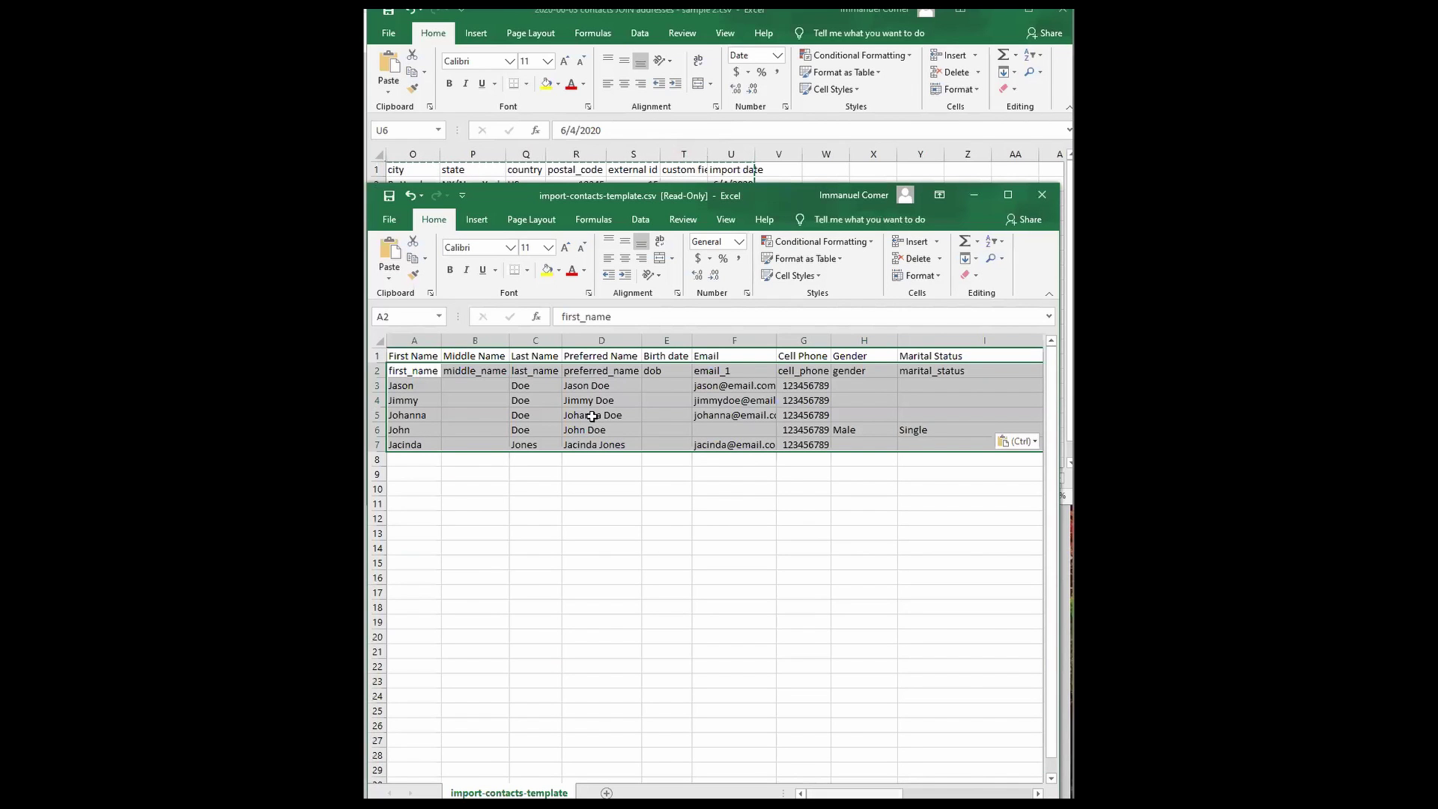
left_click_drag(417, 371, 825, 377)
key("ctrl+v")
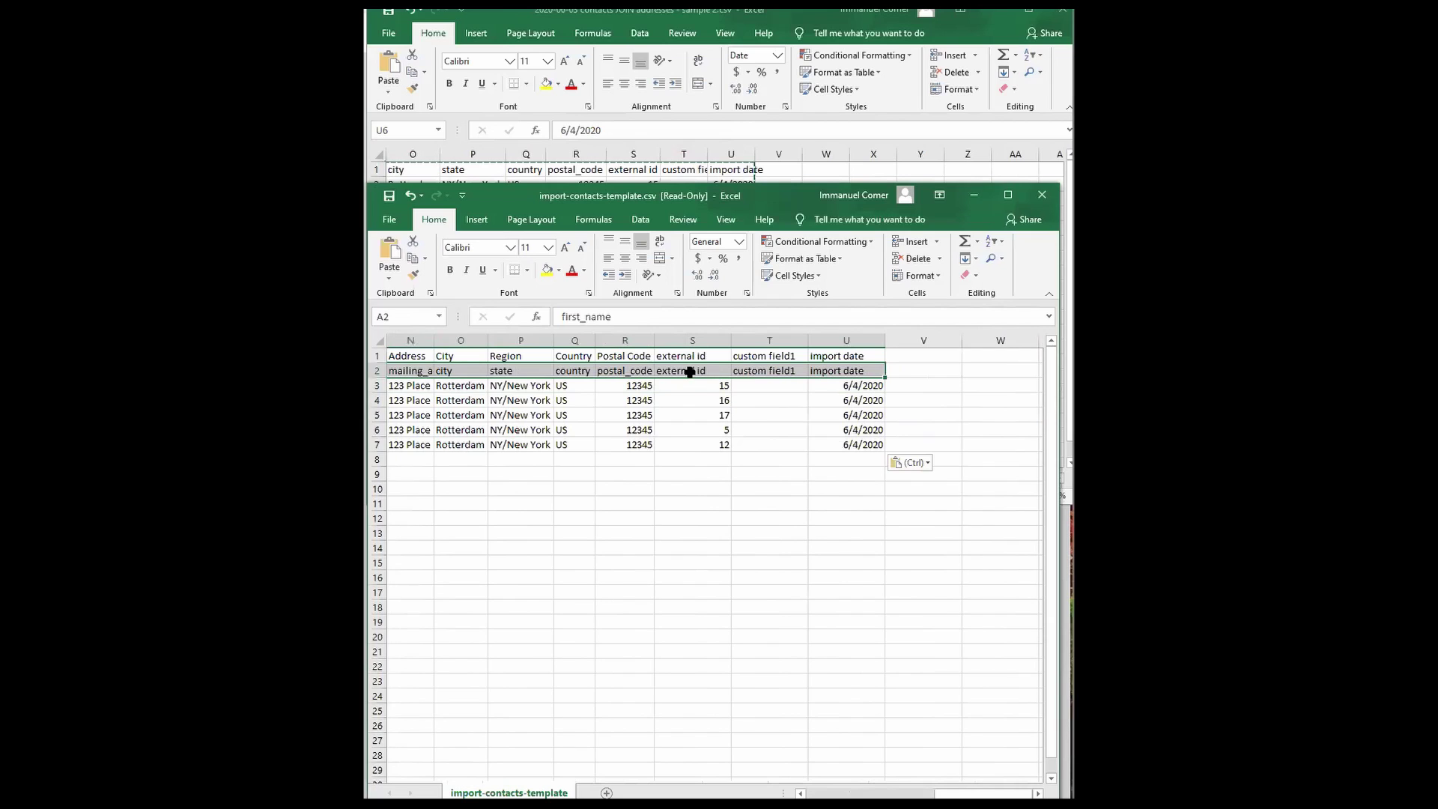
left_click_drag(688, 368, 854, 371)
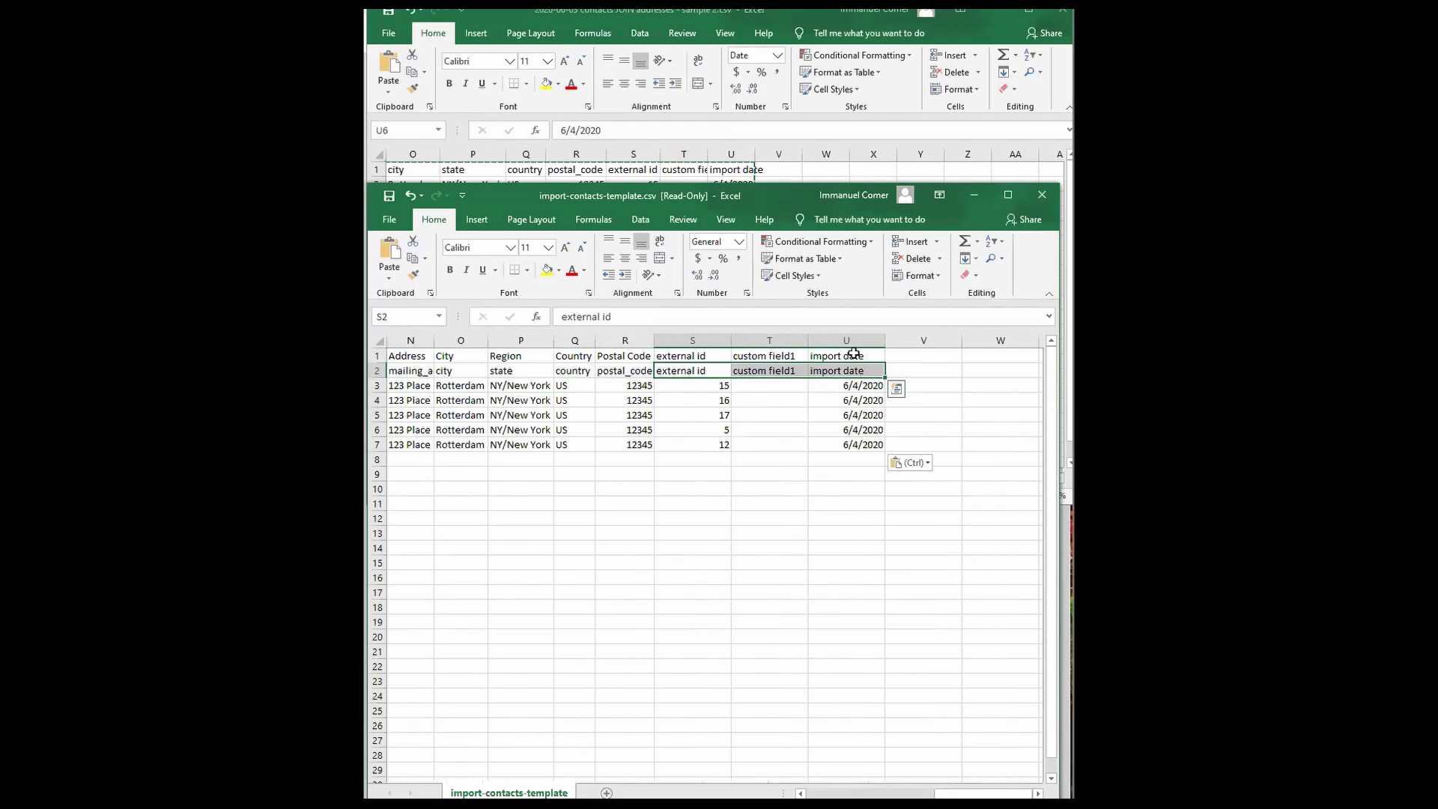
left_click(376, 371)
right_click(376, 370)
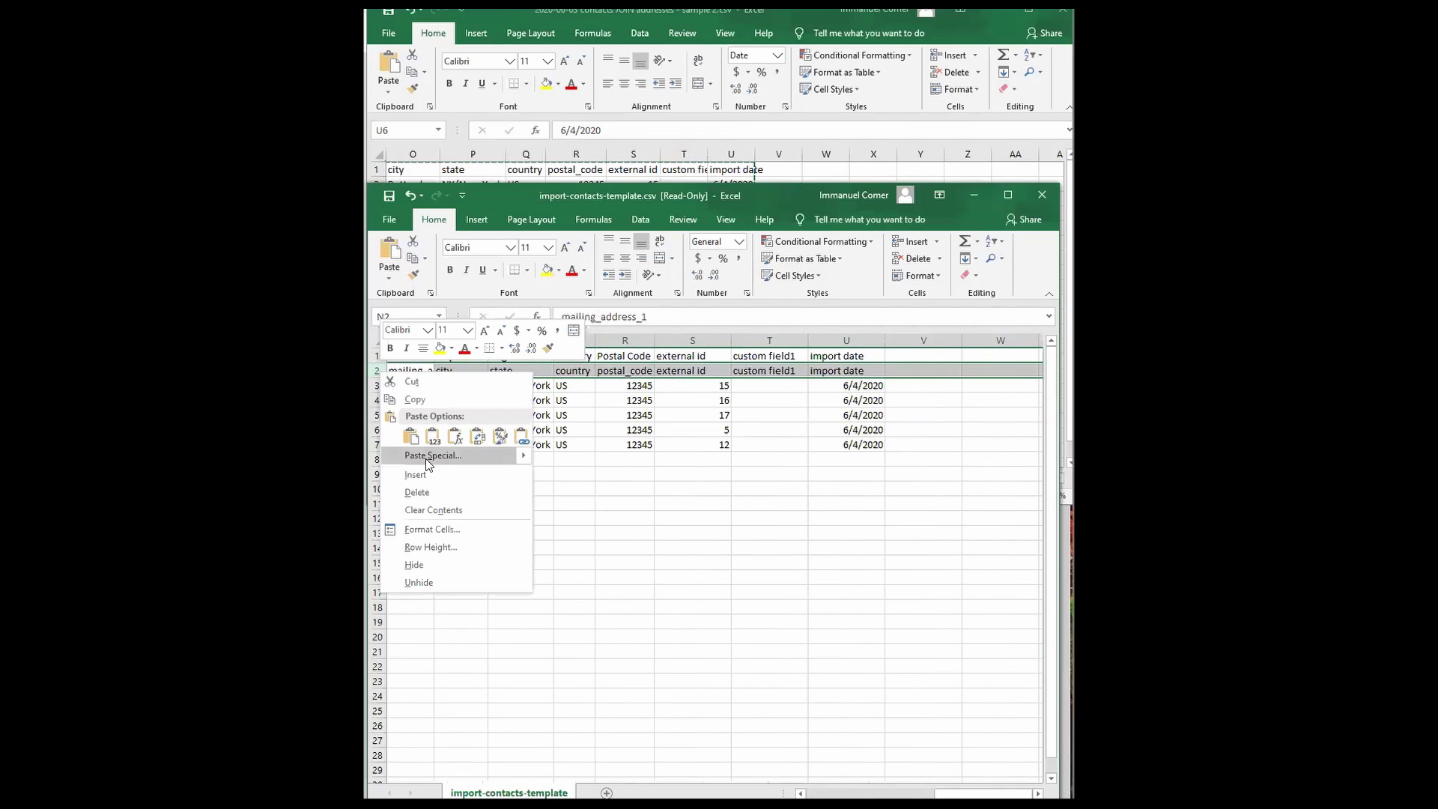
left_click(428, 496)
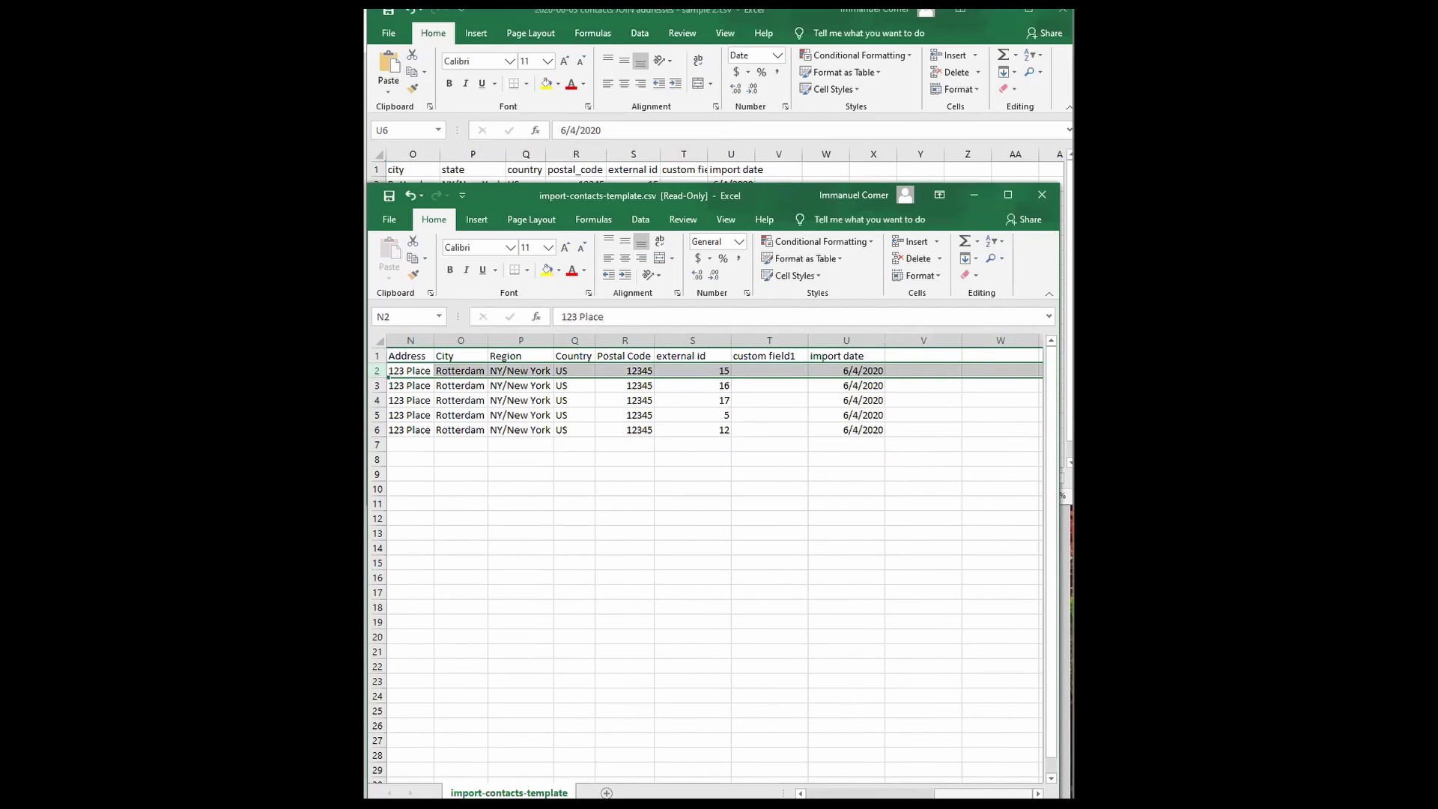
left_click_drag(978, 793, 851, 793)
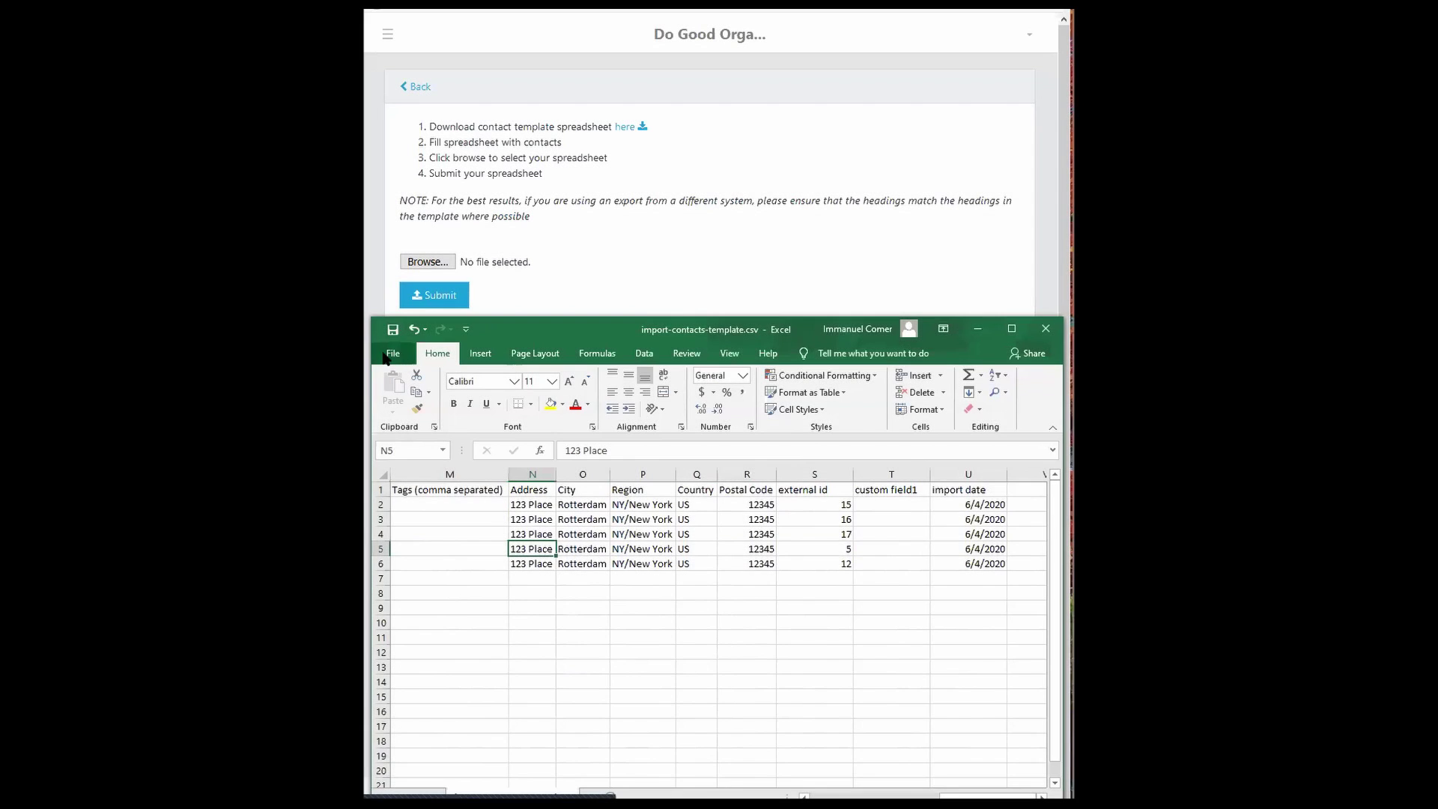
- Save the filled template in the Downloads folder as "import file from external system" in CSV (Comma delimited) format
left_click(392, 352)
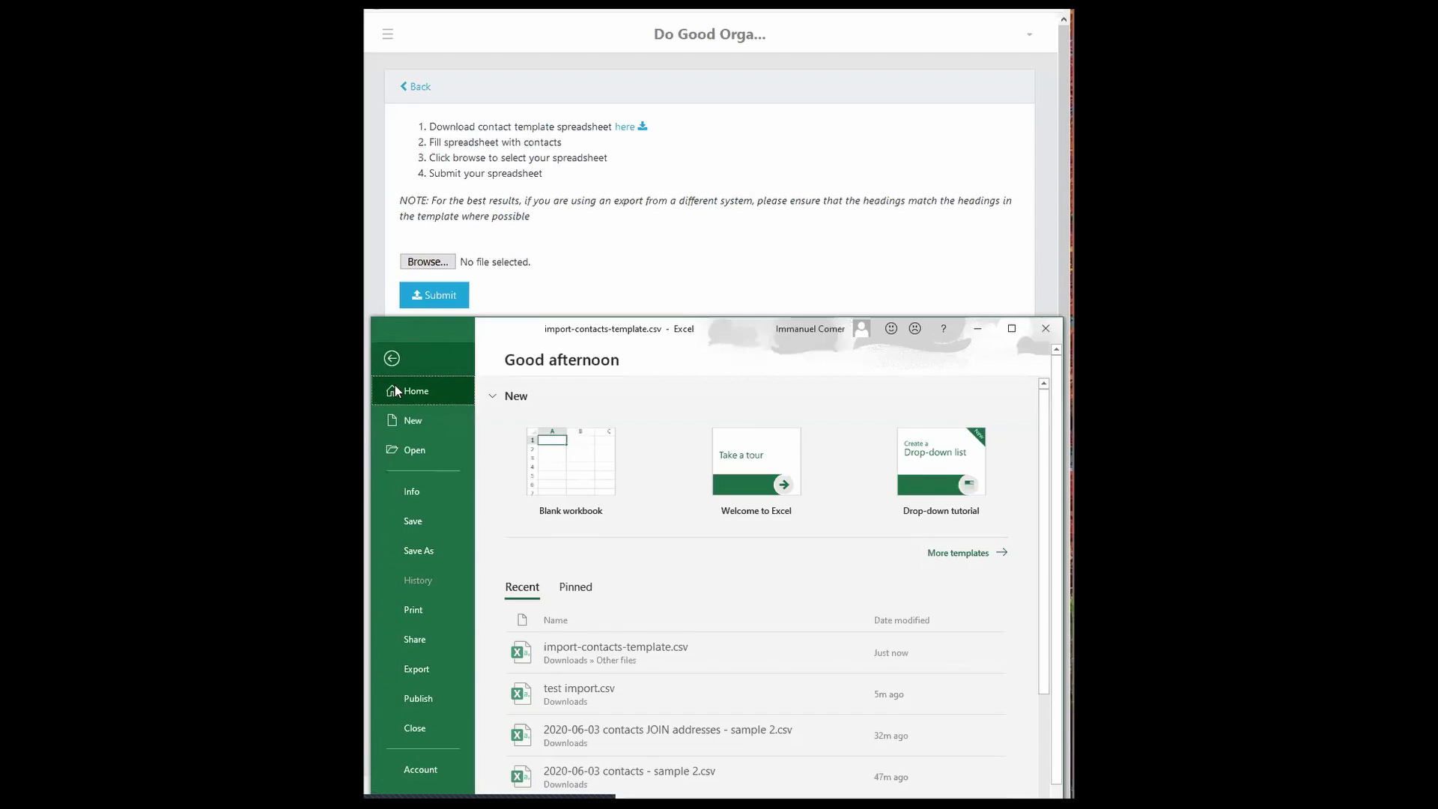
left_click(419, 553)
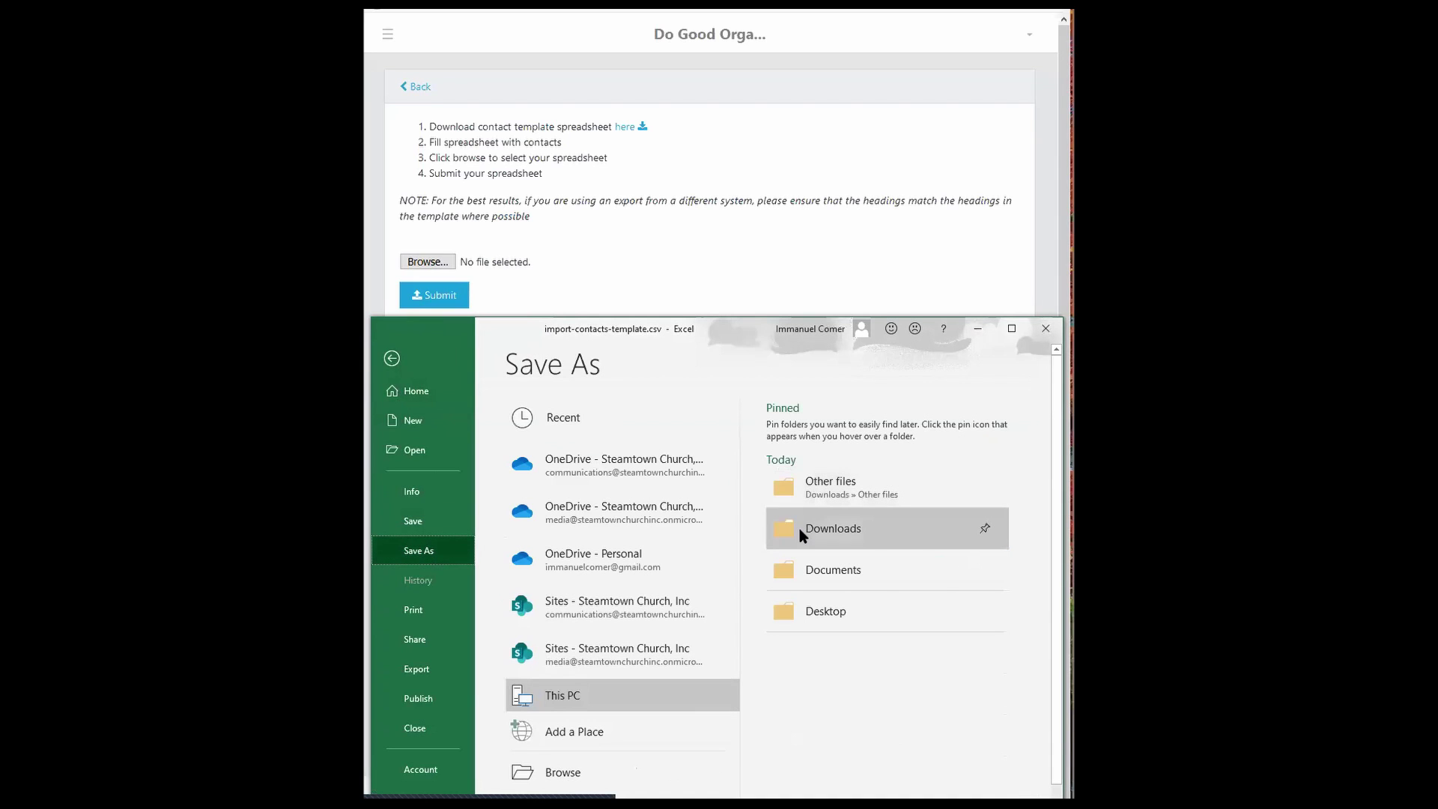
left_click(831, 530)
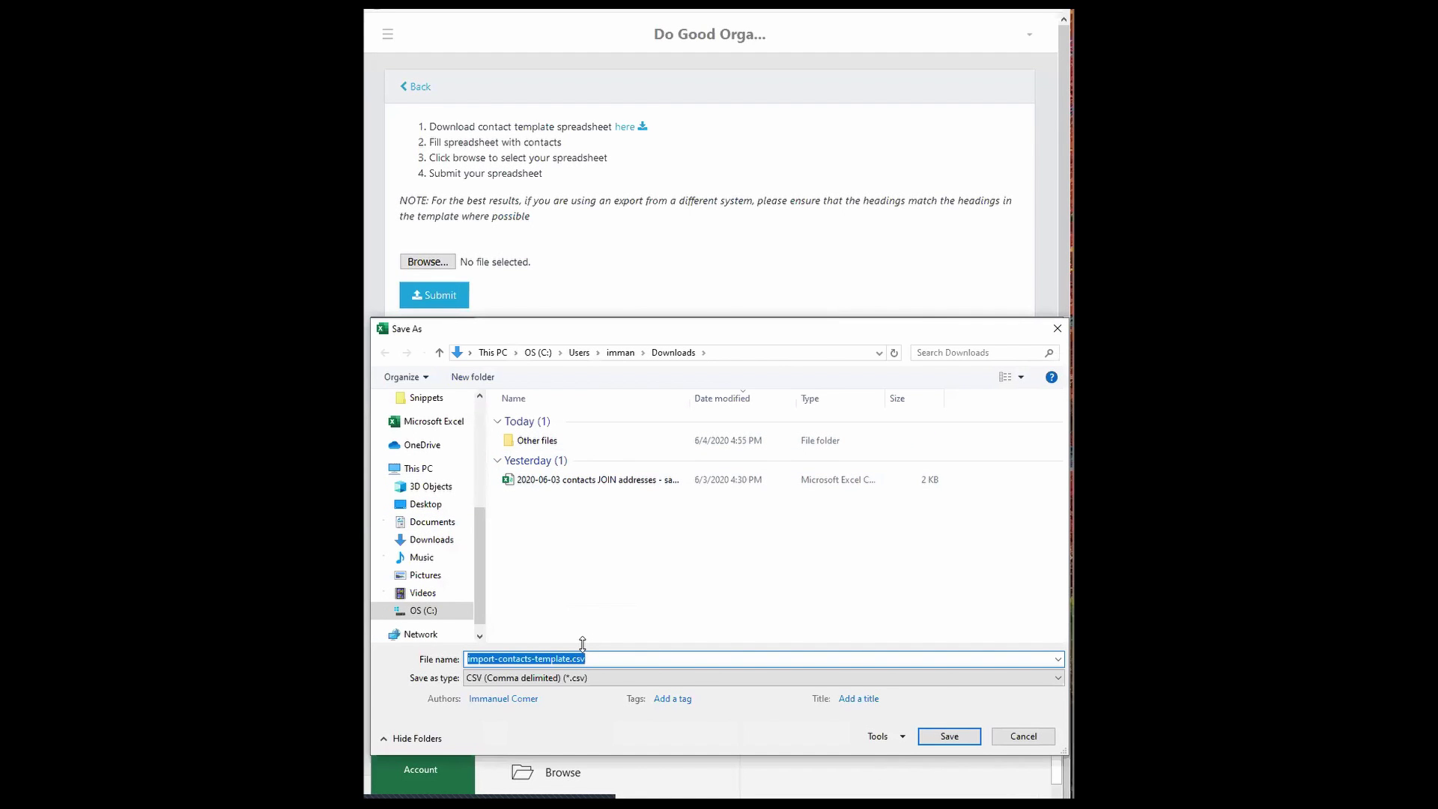
type("impo")
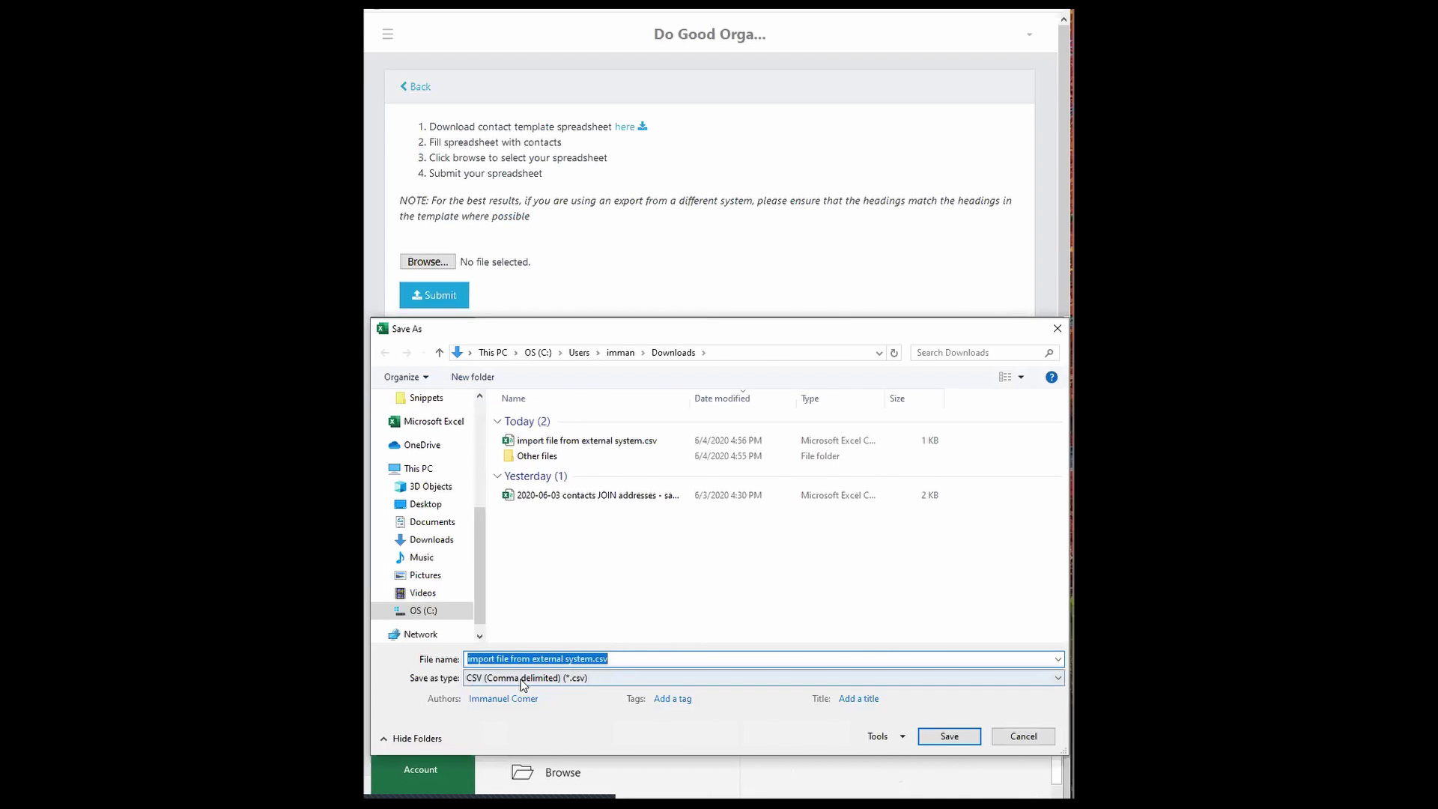
left_click(523, 678)
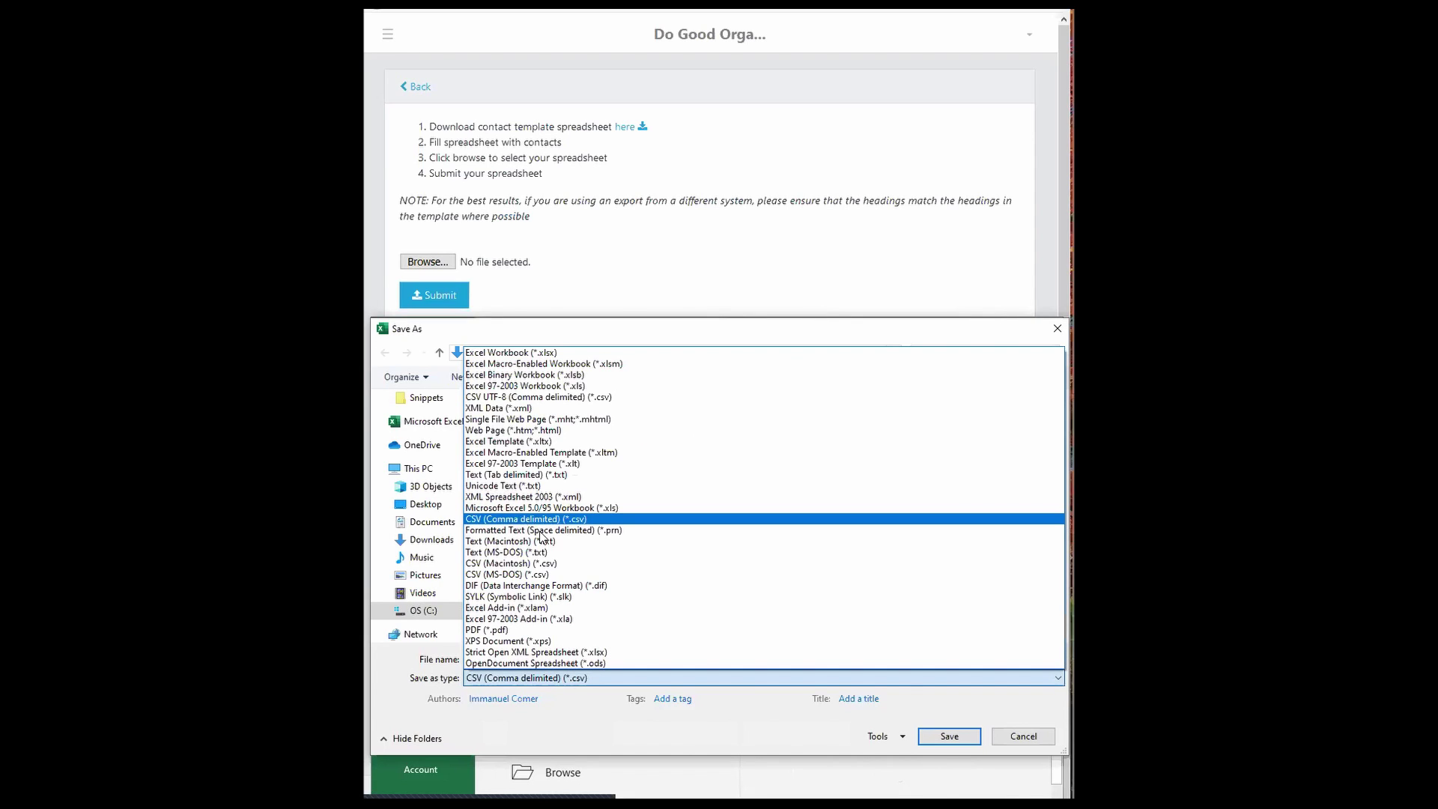
left_click(1032, 741)
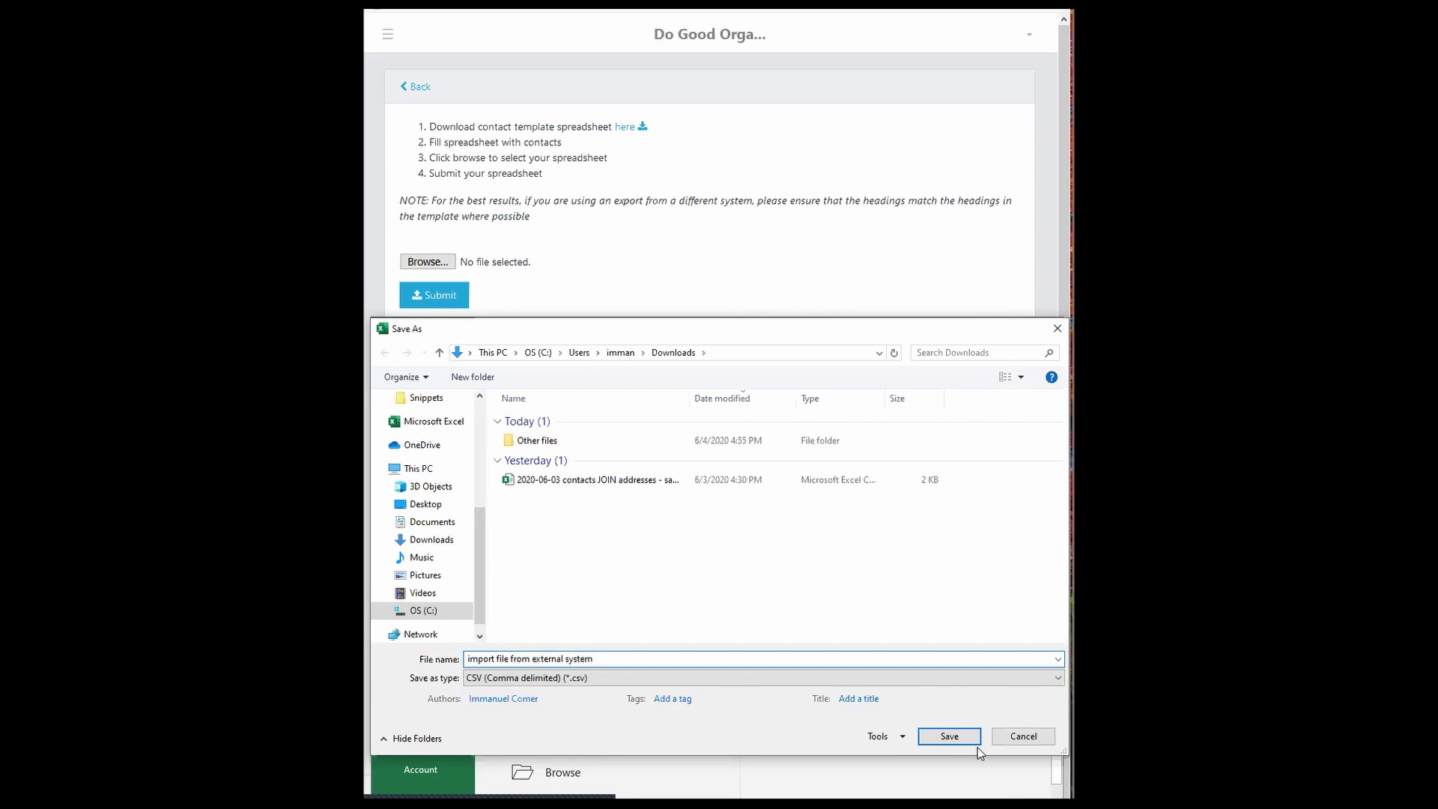
left_click(970, 740)
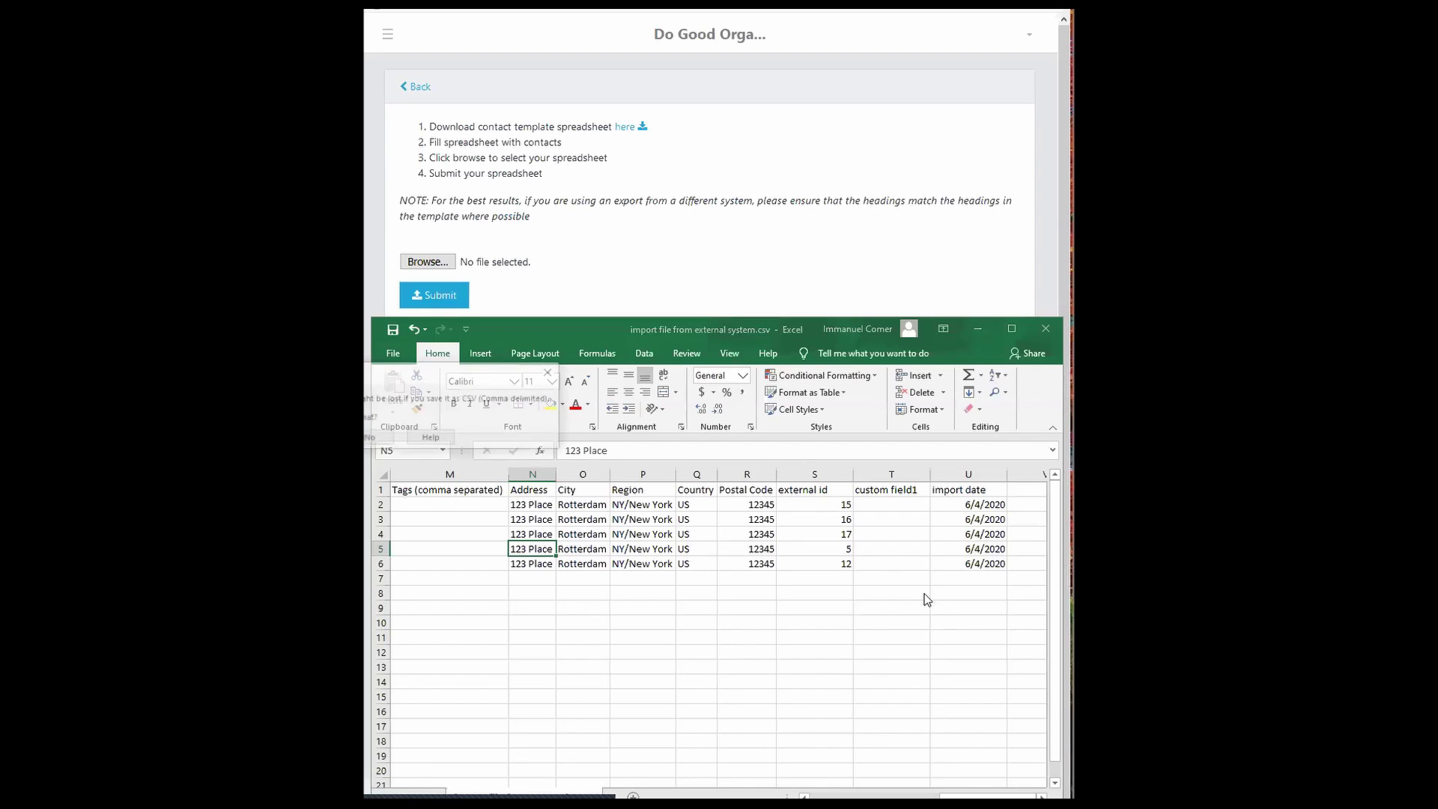
left_click_drag(480, 375, 893, 423)
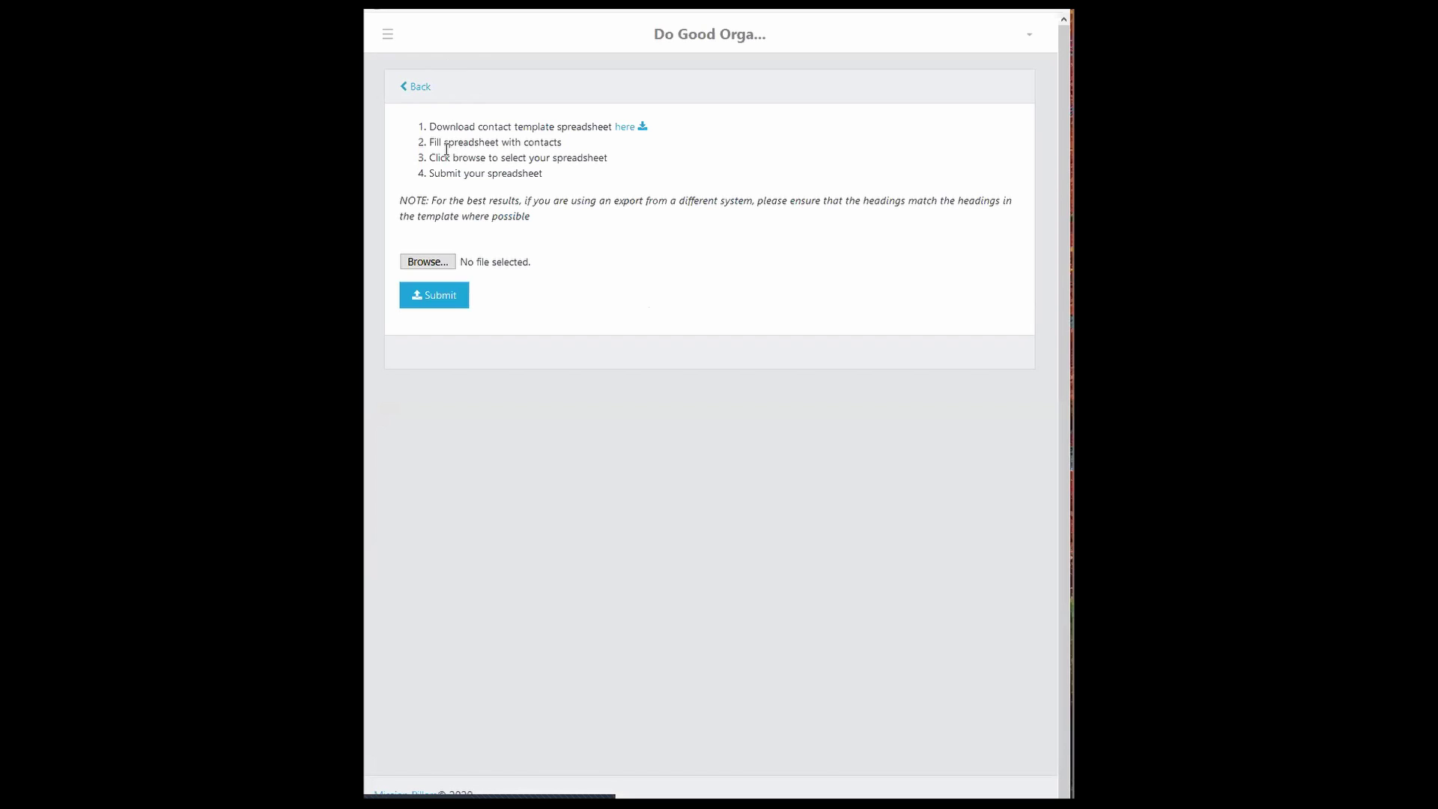
- On the contact import page, select import file from external system.csv from Downloads and submit it
left_click_drag(430, 156, 607, 156)
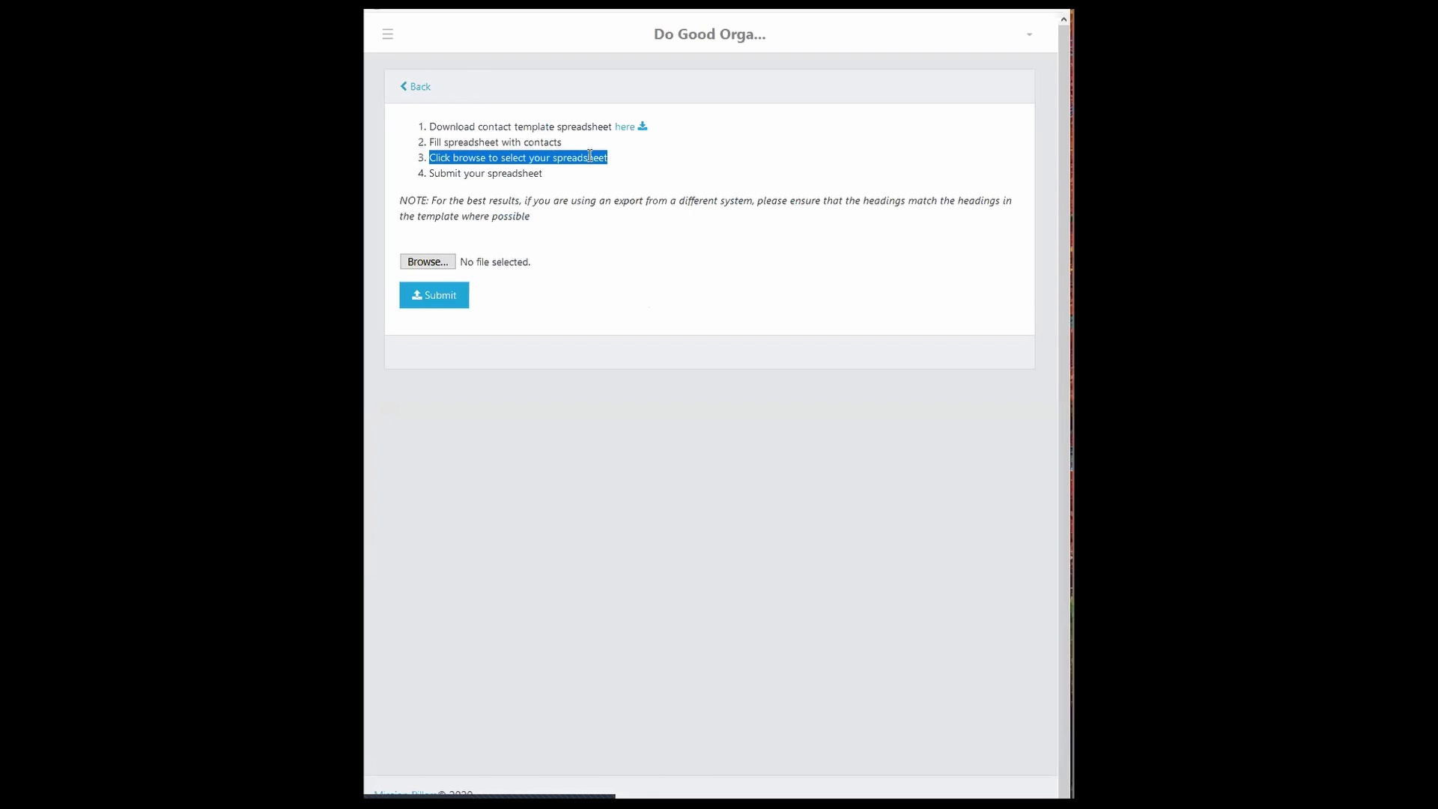
left_click(430, 262)
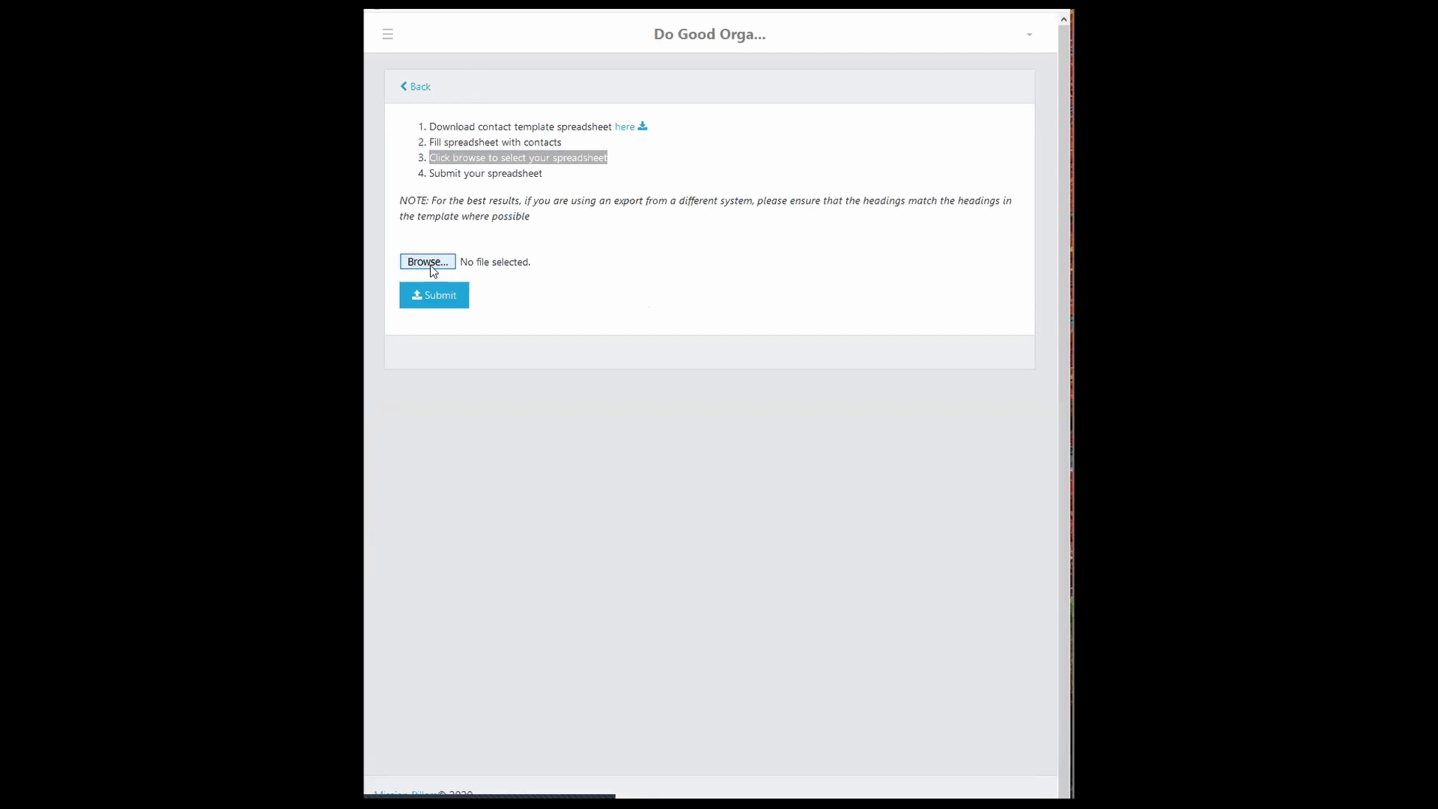
scroll(428, 126, "up", 2)
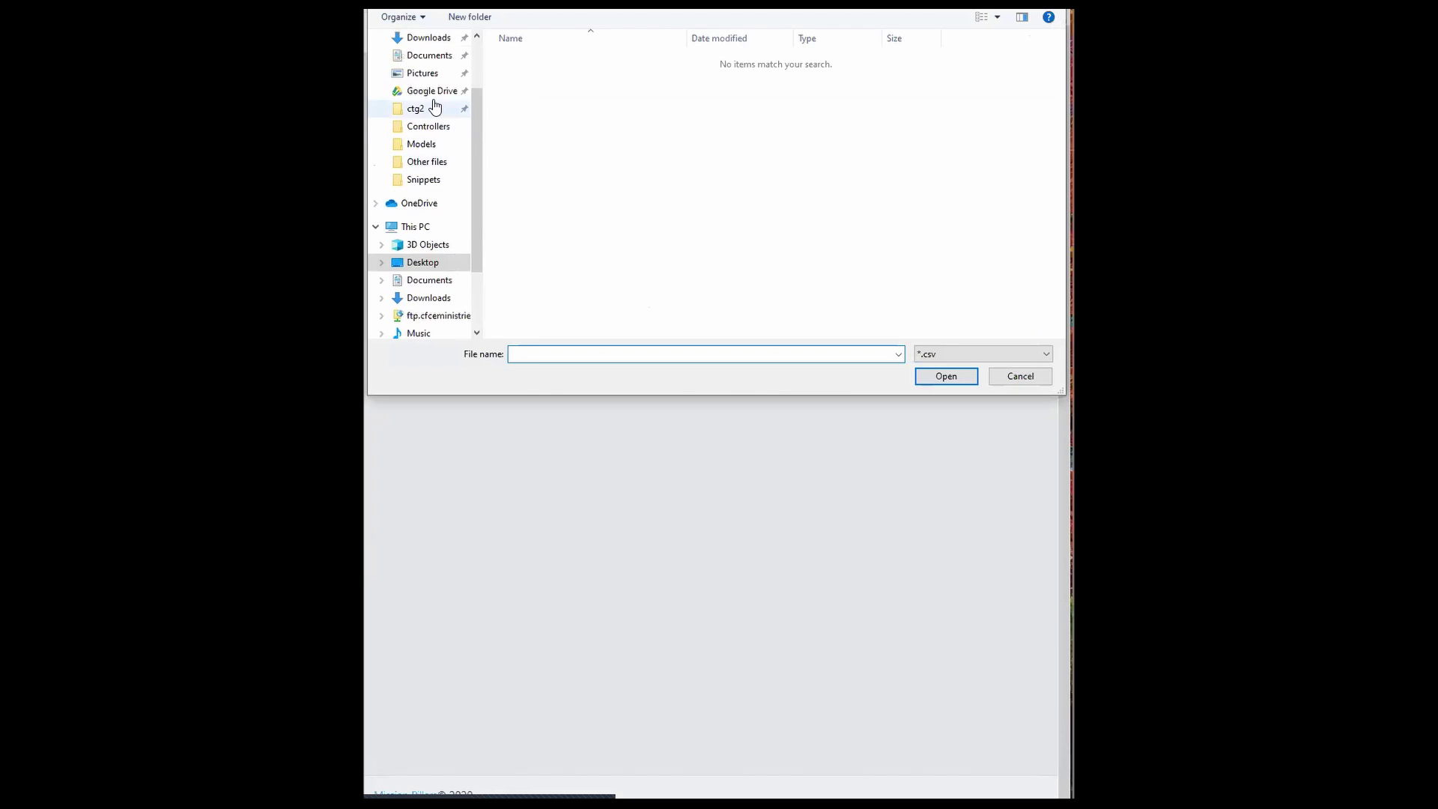
left_click(434, 75)
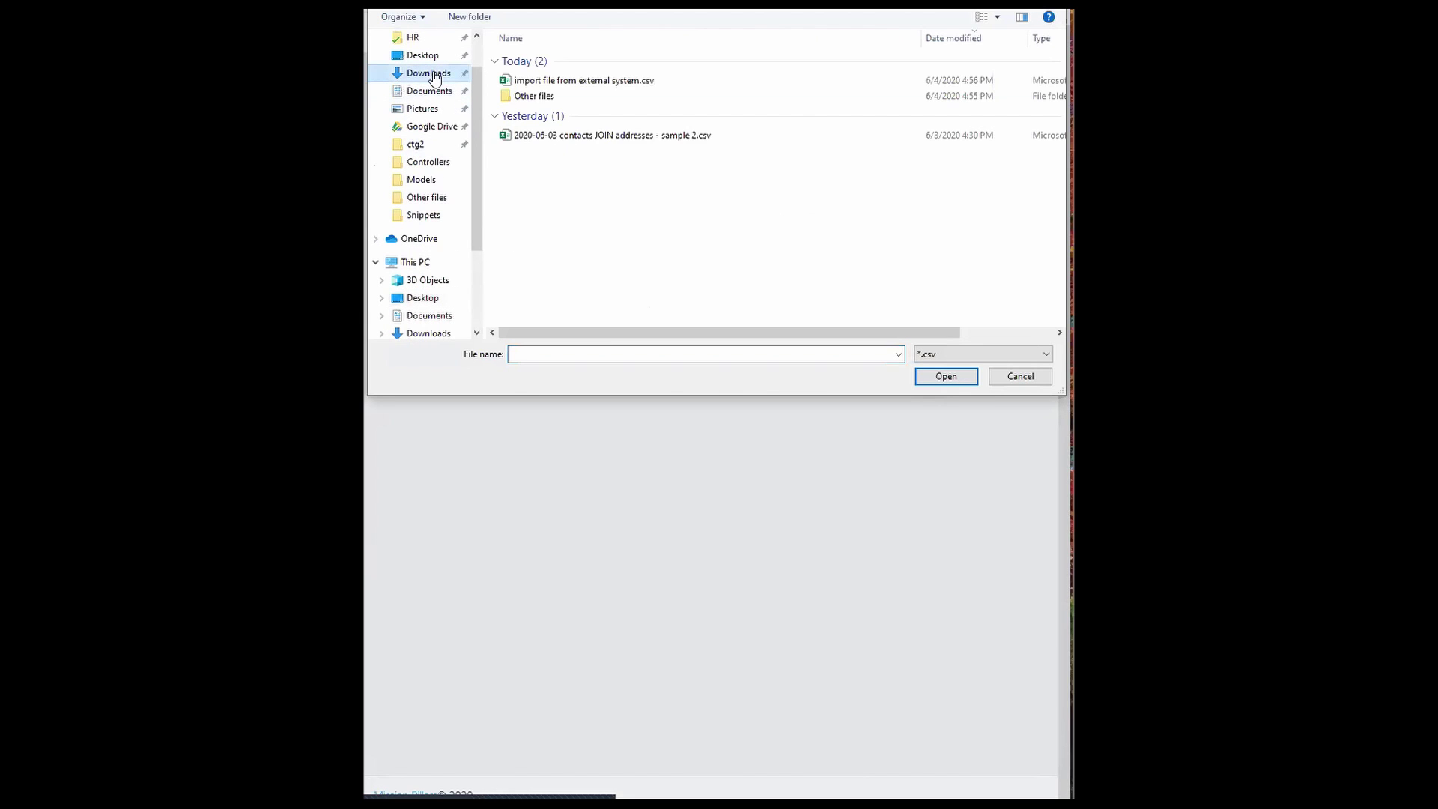
left_click(558, 80)
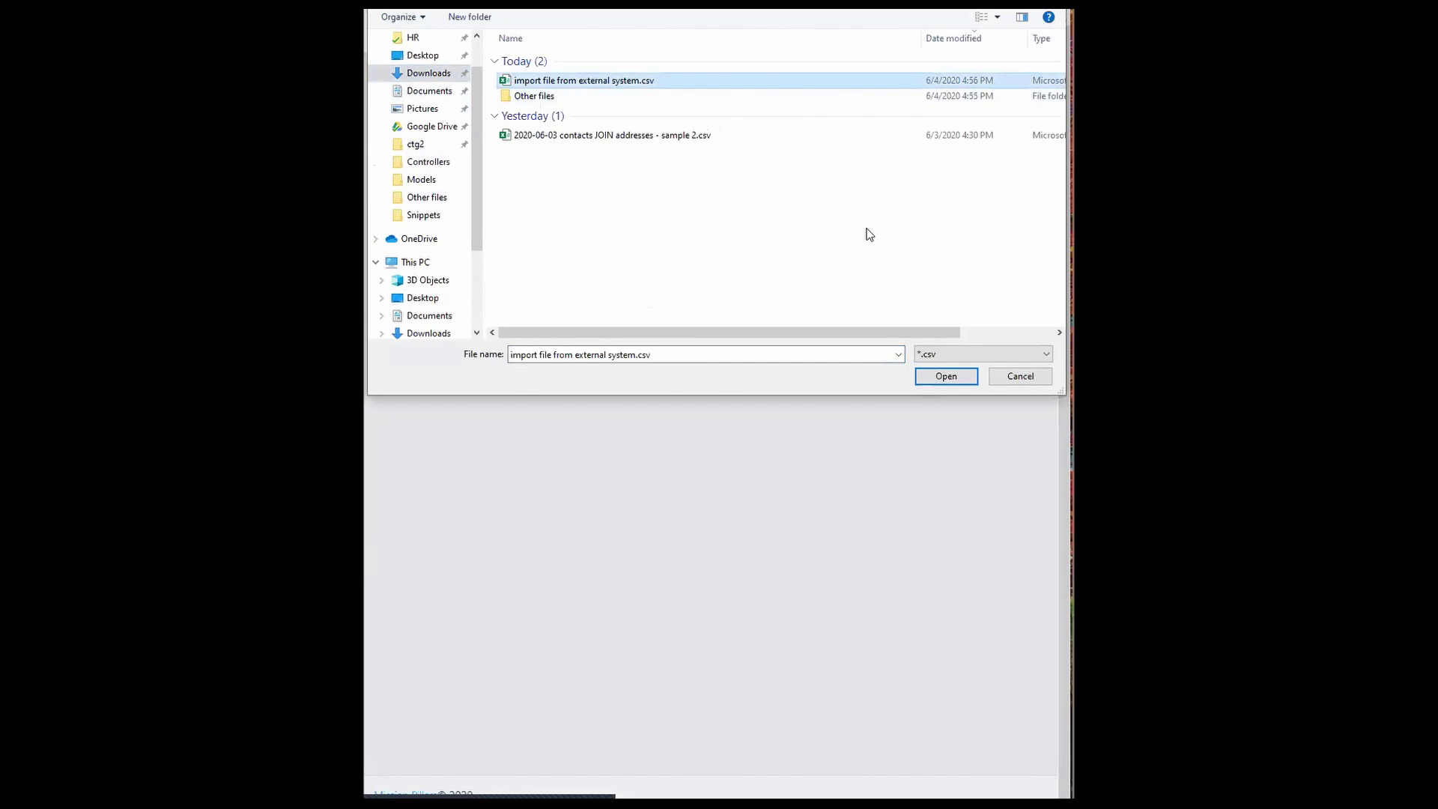
left_click(946, 377)
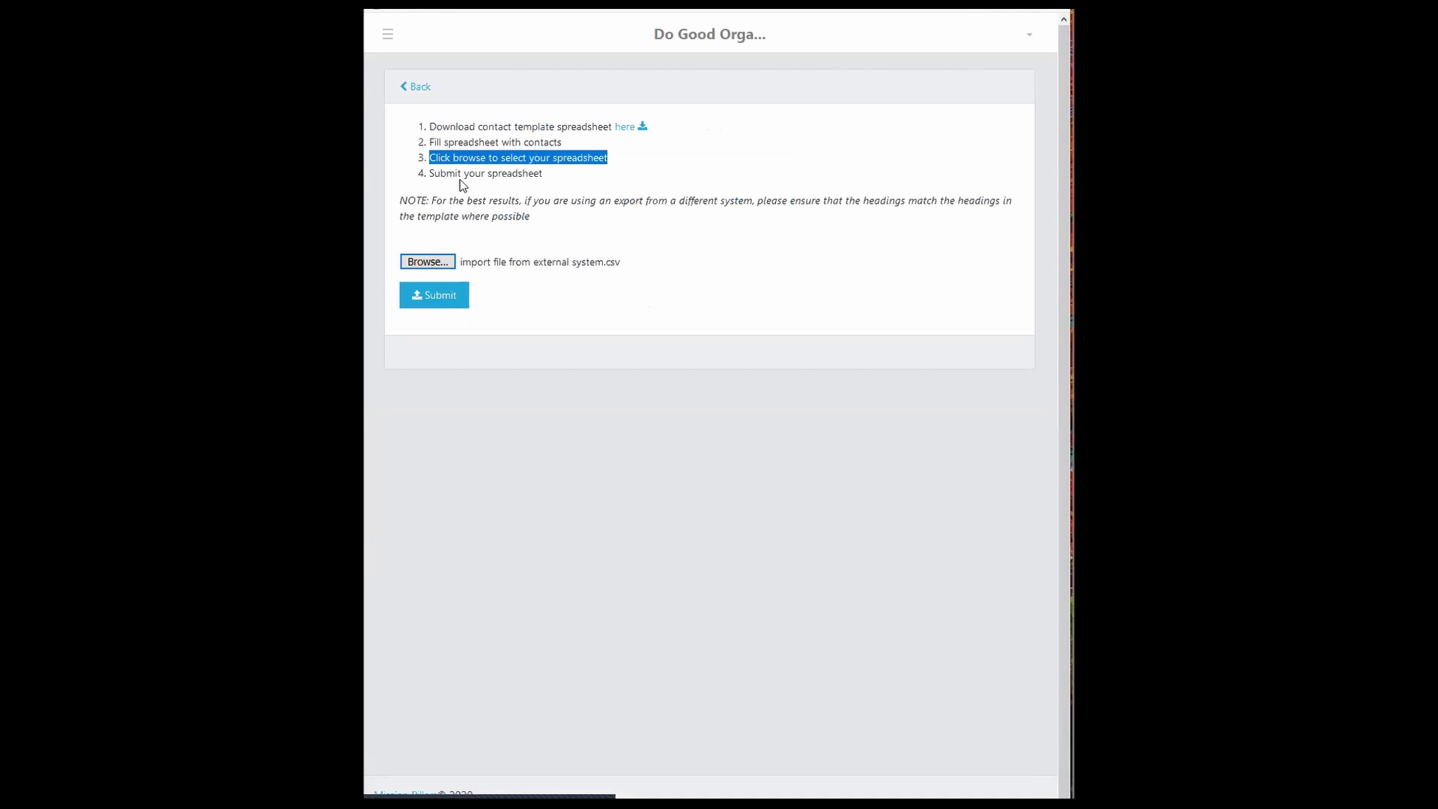
left_click_drag(431, 174, 515, 176)
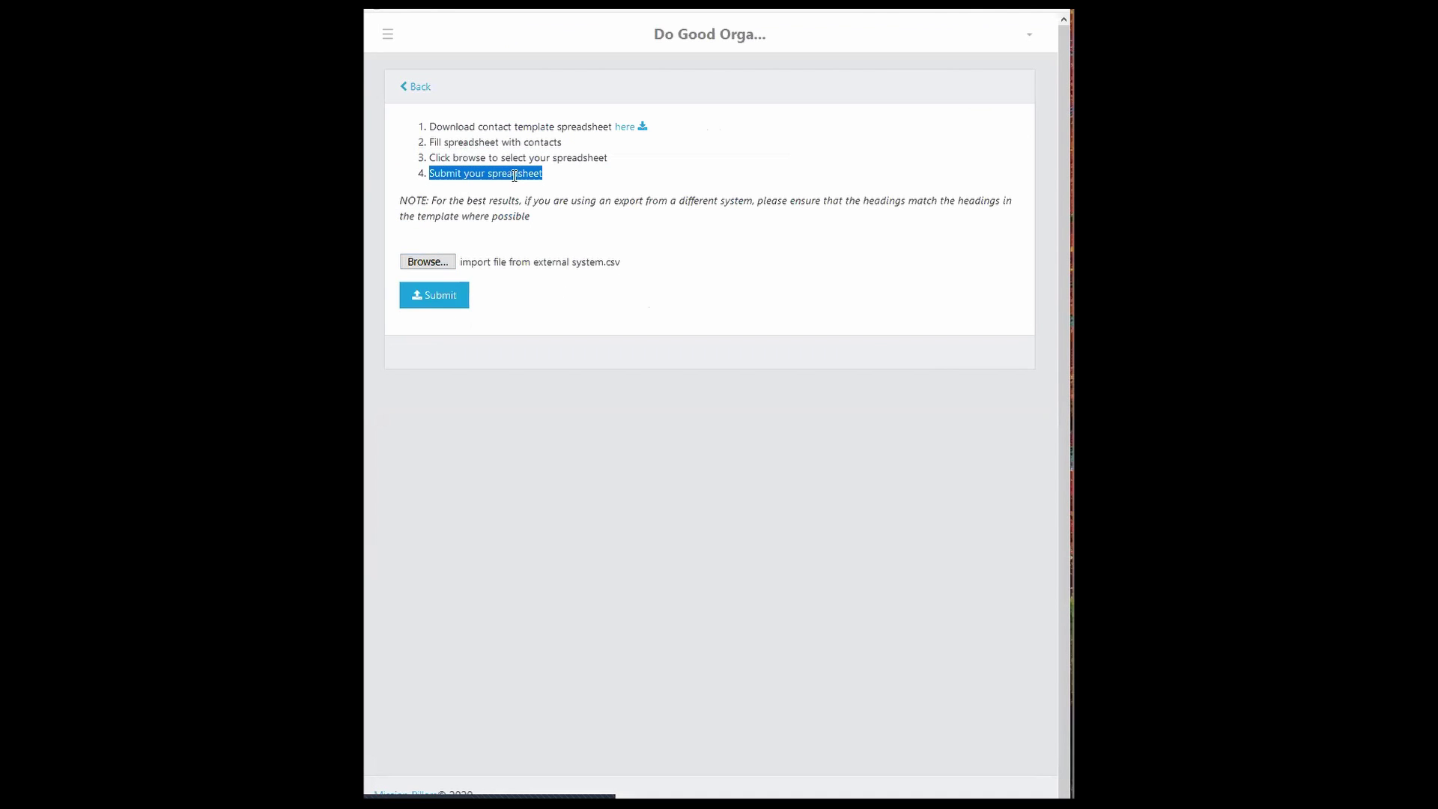
left_click(461, 298)
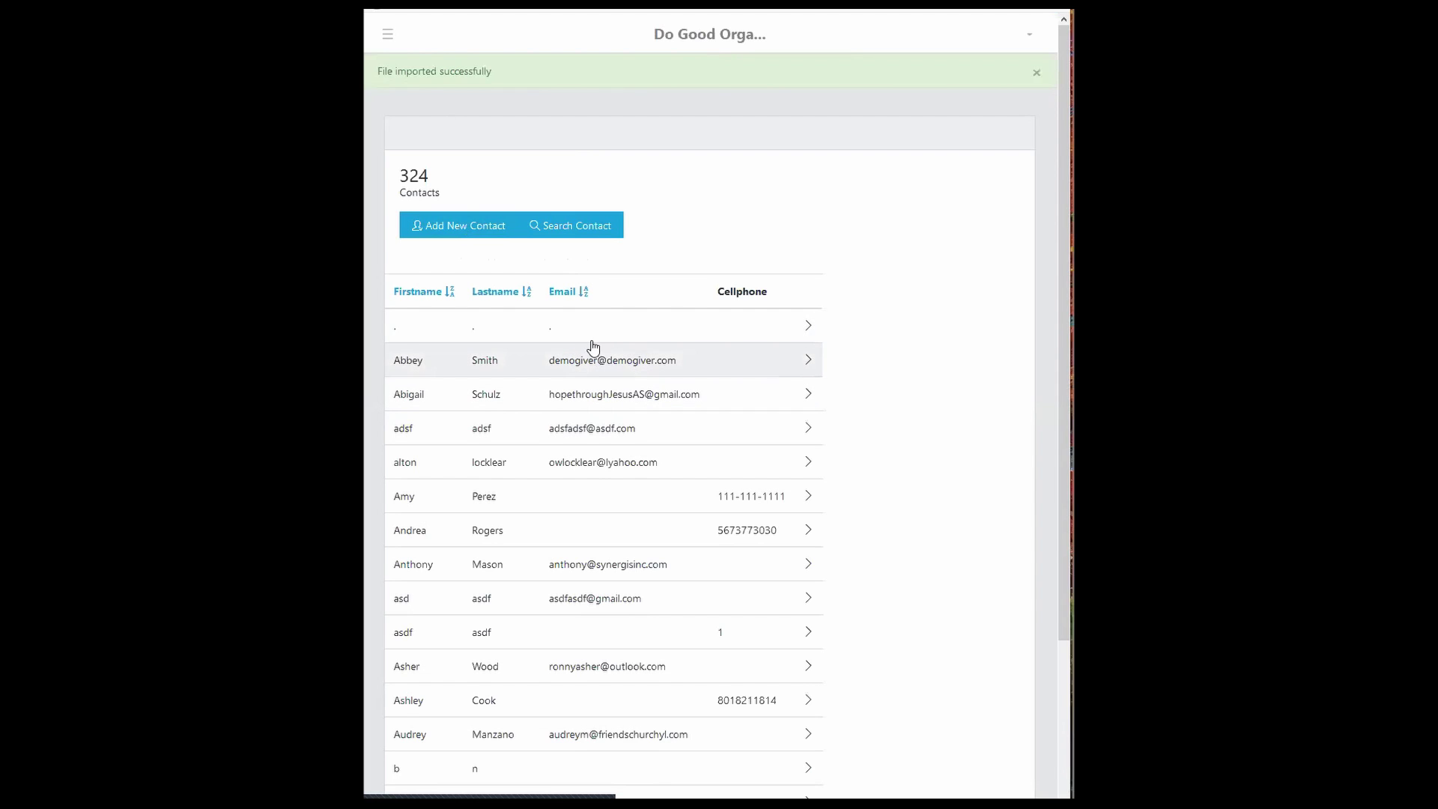
- Search the contacts by the last name shared by most of the imported people, and close the search
left_click(578, 225)
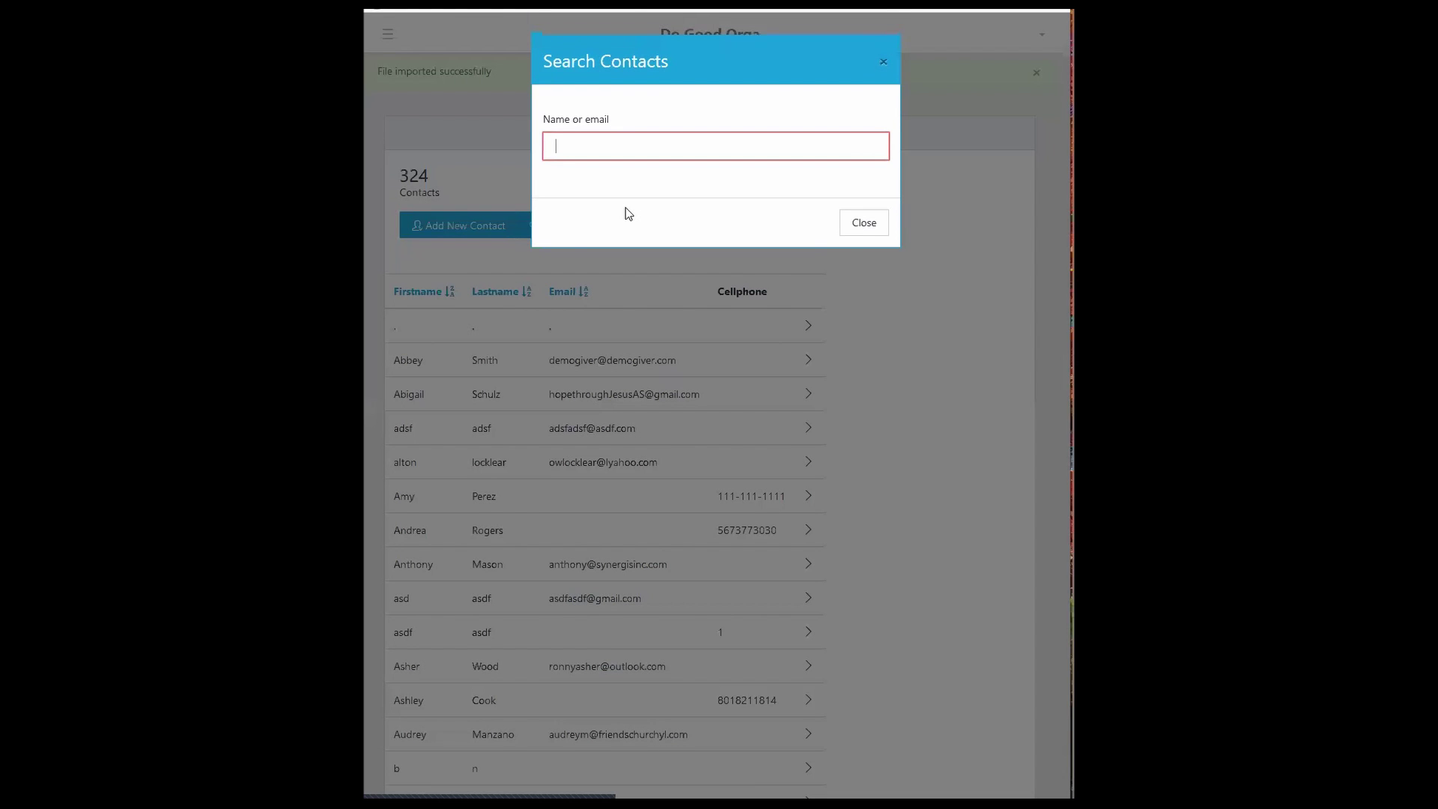
type("doe")
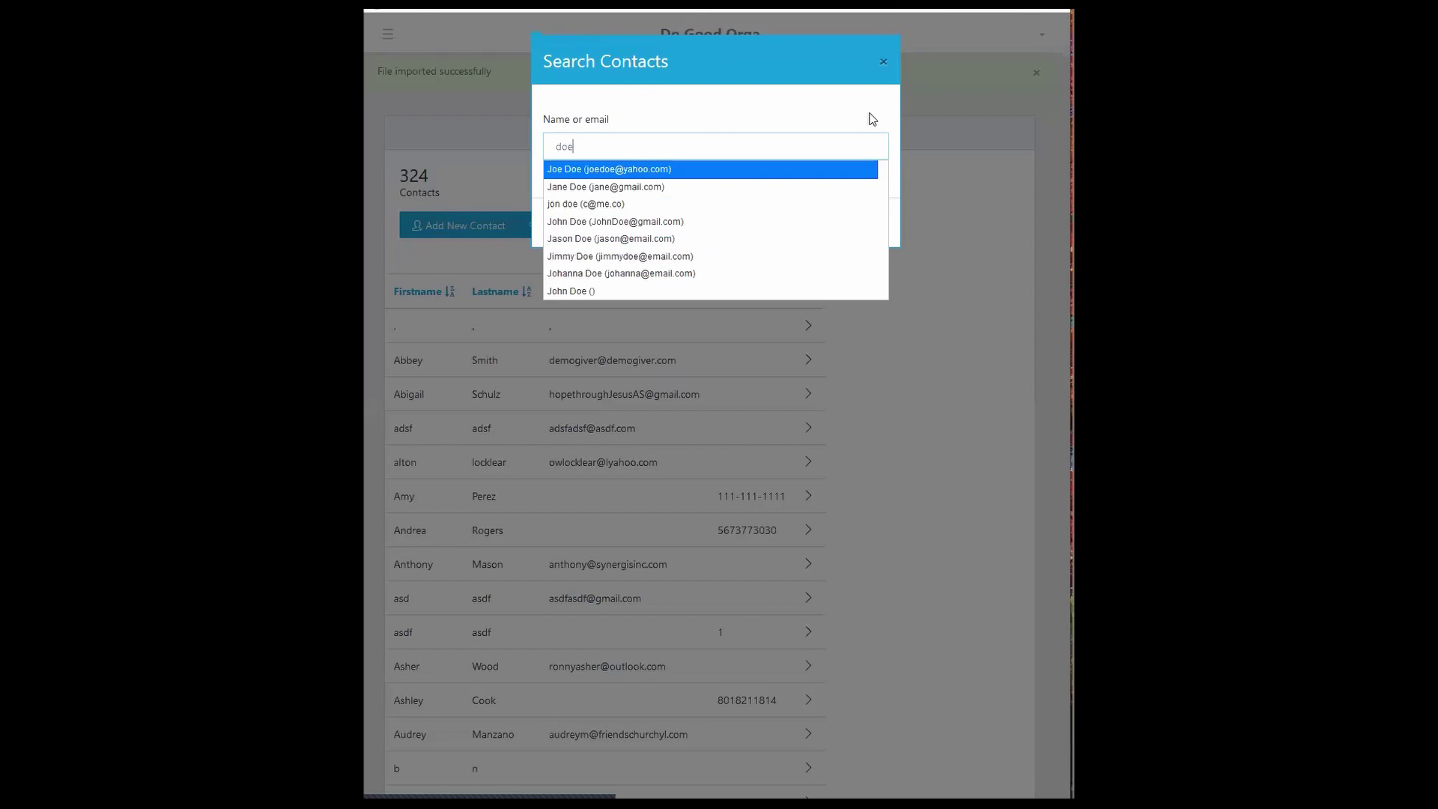
left_click(837, 103)
left_click(865, 223)
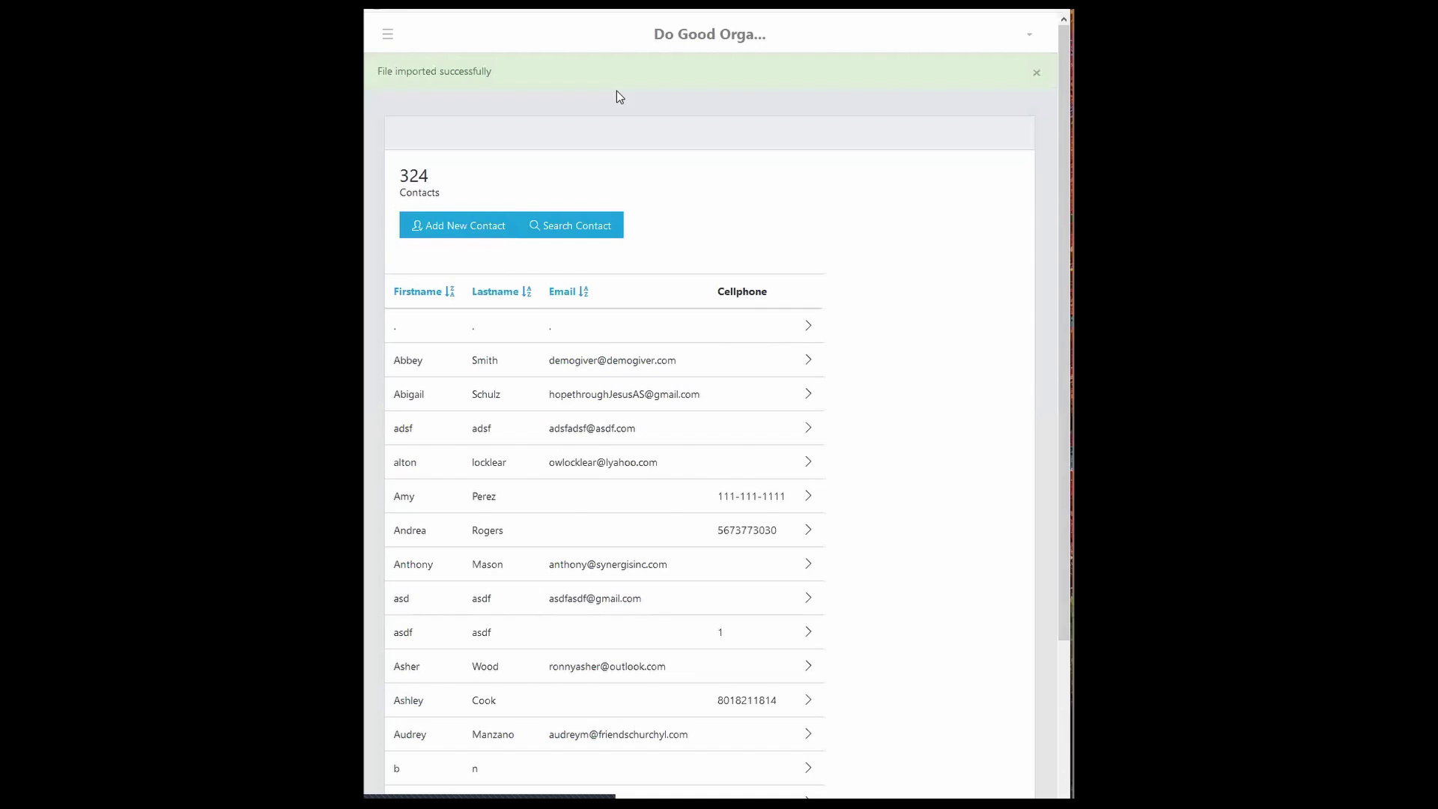
- Open the contact merging page and review the list of potential duplicates
left_click(387, 36)
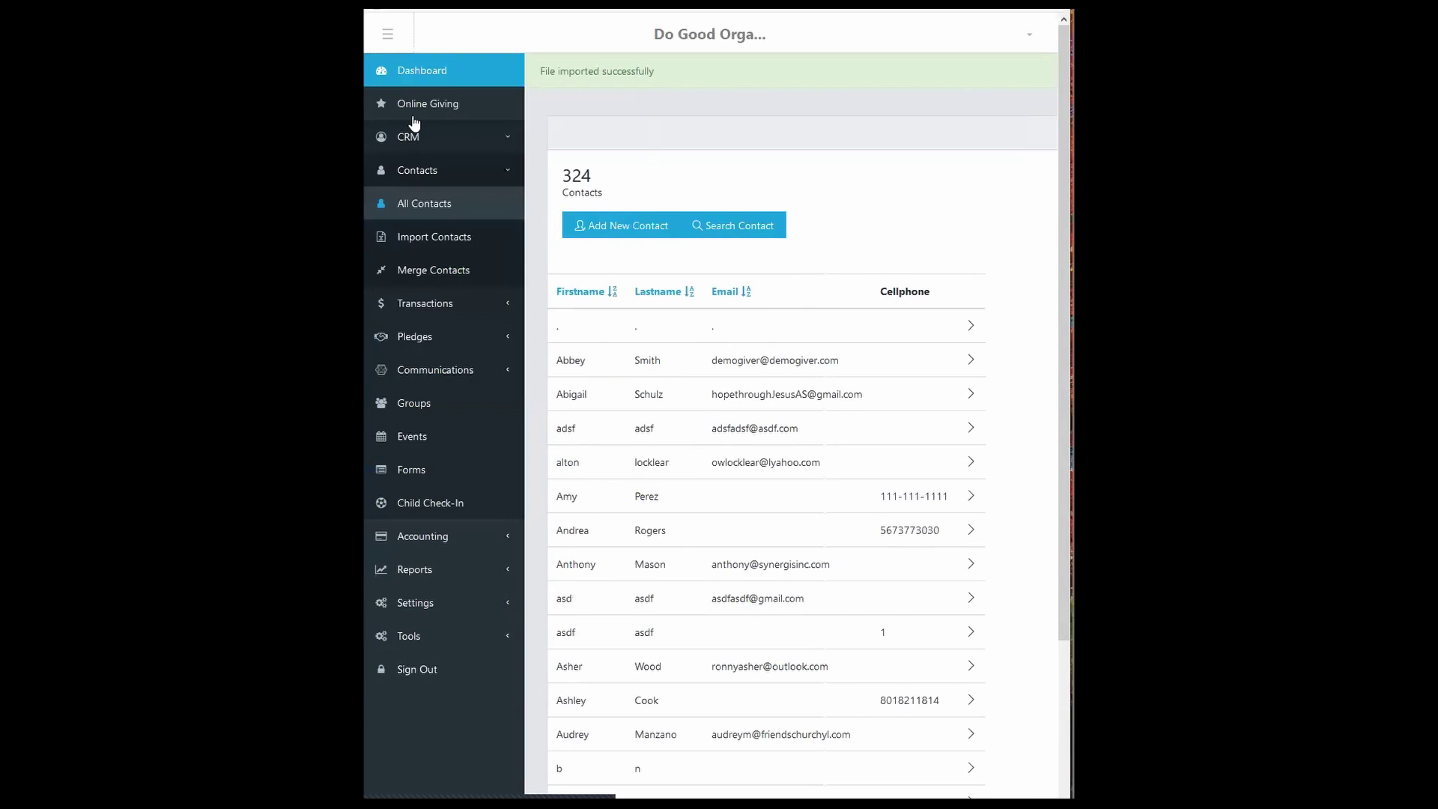
left_click(440, 274)
scroll(683, 288, "down", 4)
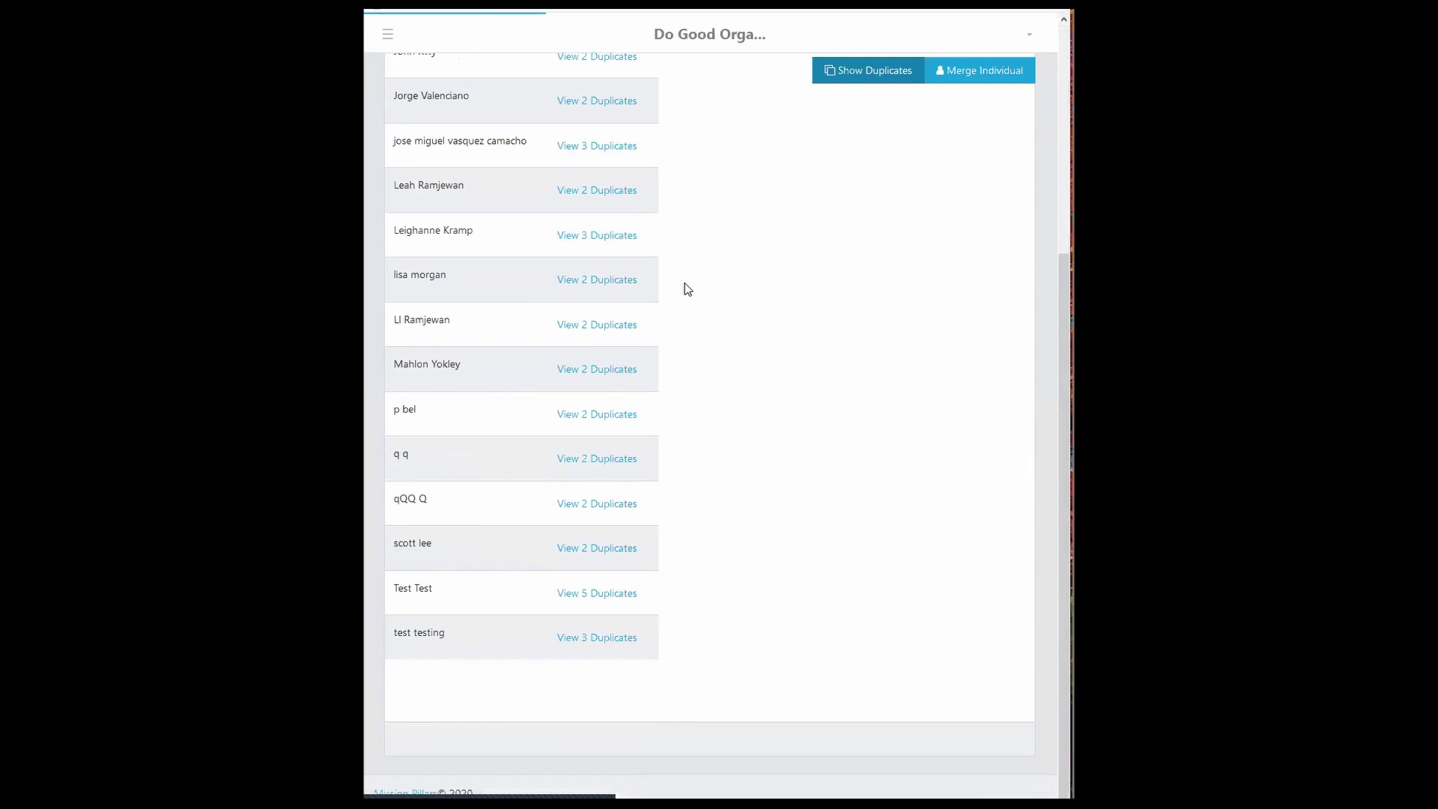
scroll(687, 289, "up", 3)
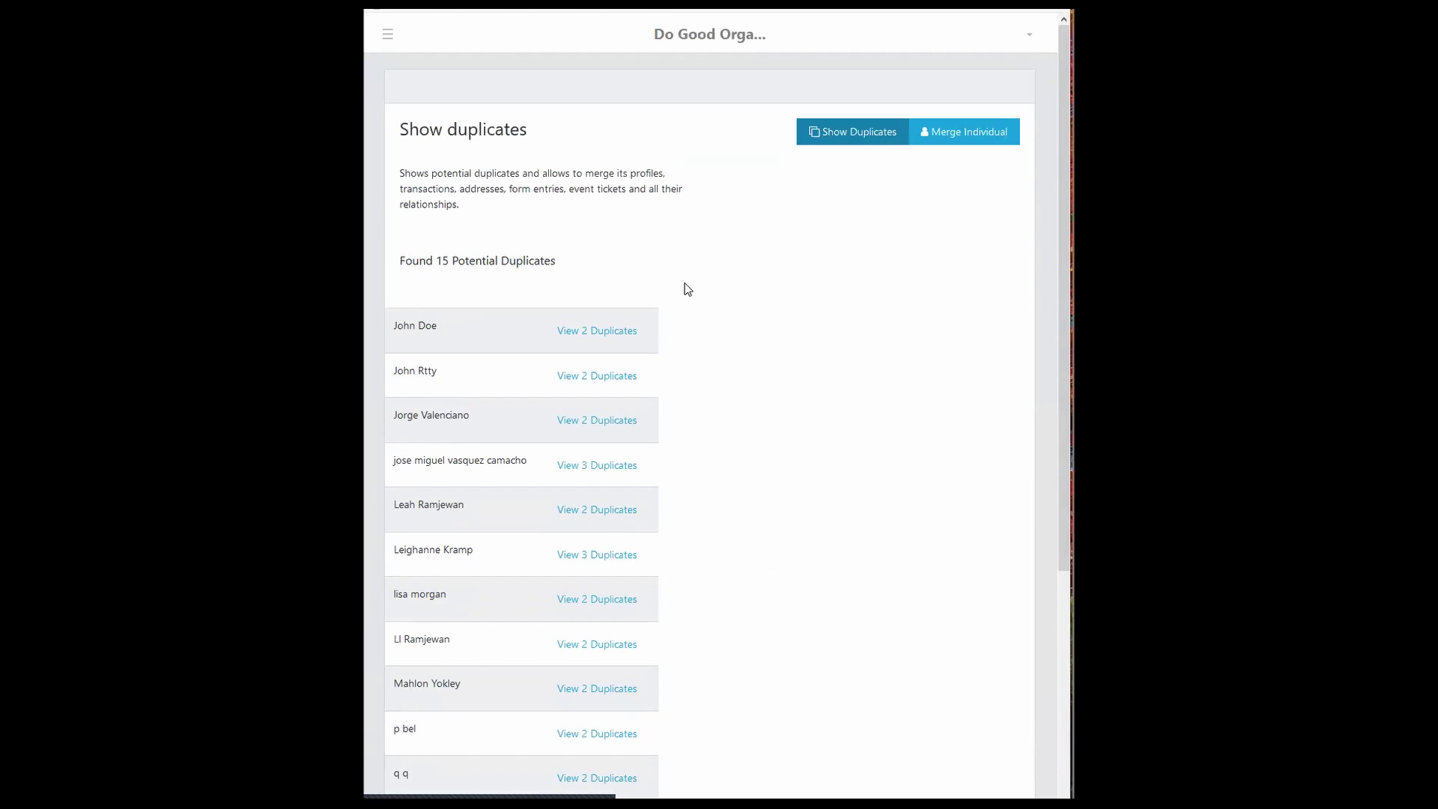
- Compare the creation dates of the first pair of potential duplicates and merge the two profiles
left_click(615, 331)
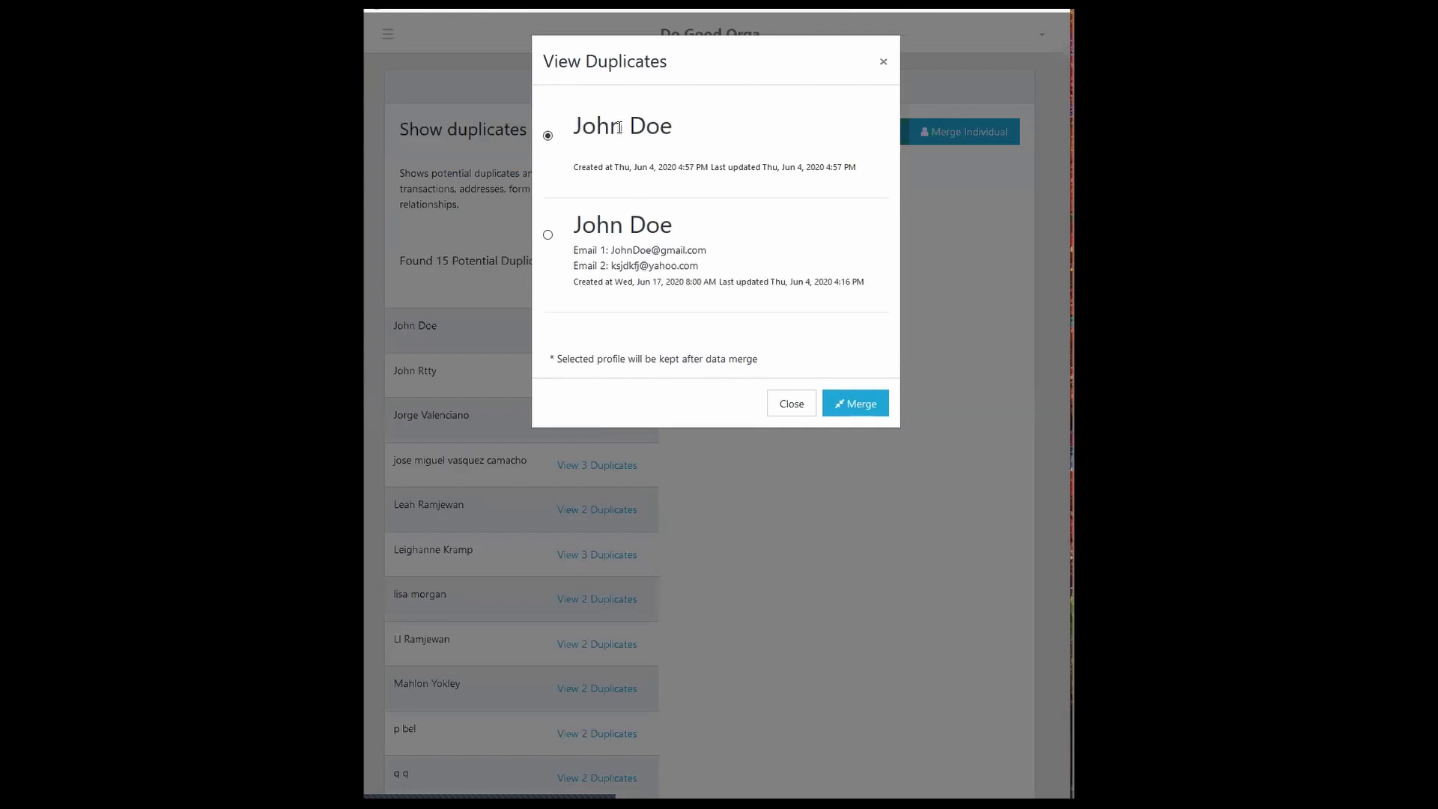
left_click_drag(617, 168, 679, 169)
left_click_drag(637, 282, 681, 284)
left_click(548, 236)
left_click(593, 129)
left_click(861, 401)
left_click(707, 327)
left_click(845, 293)
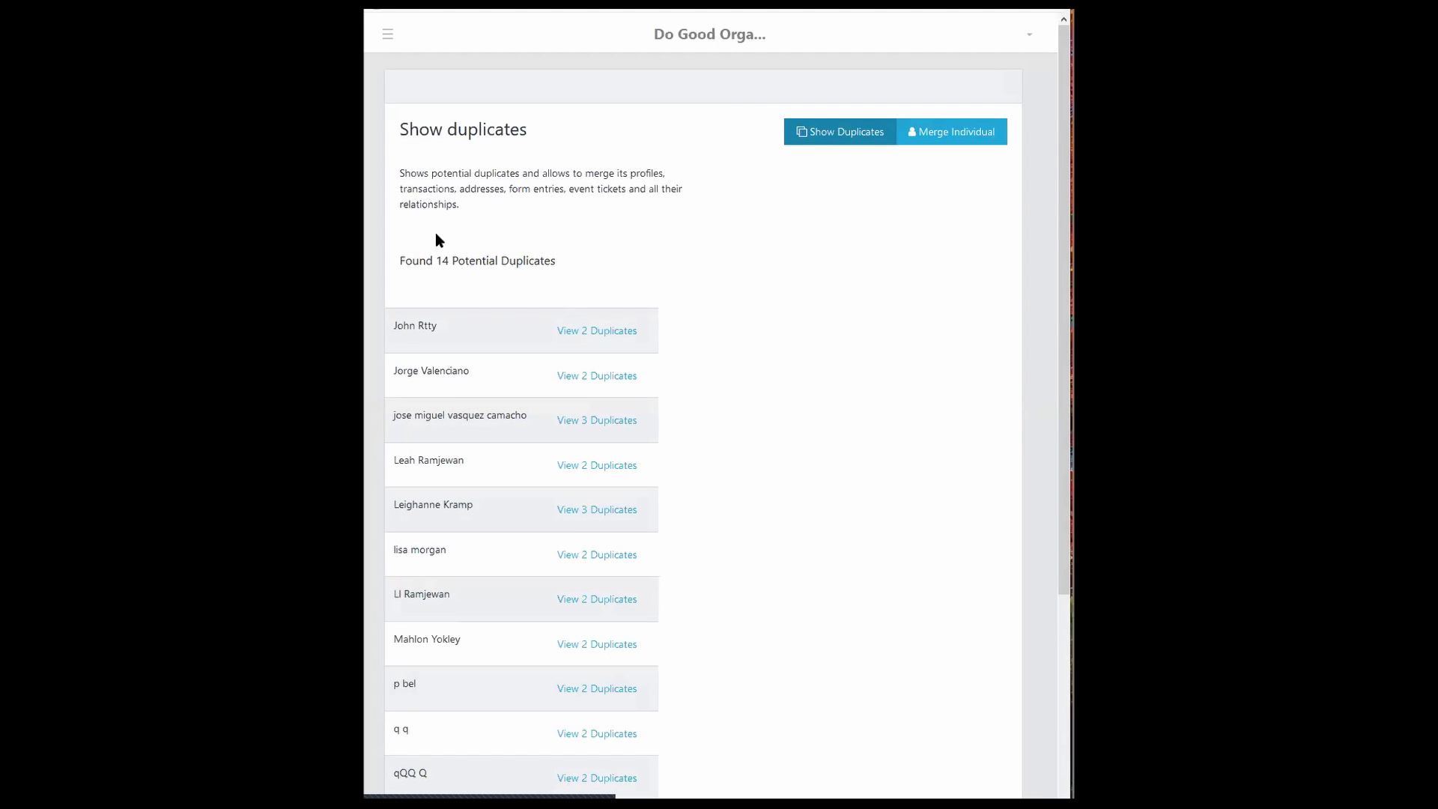
- Search all contacts by the imported last name and open the profile of the contact whose external ID is 17
left_click(387, 34)
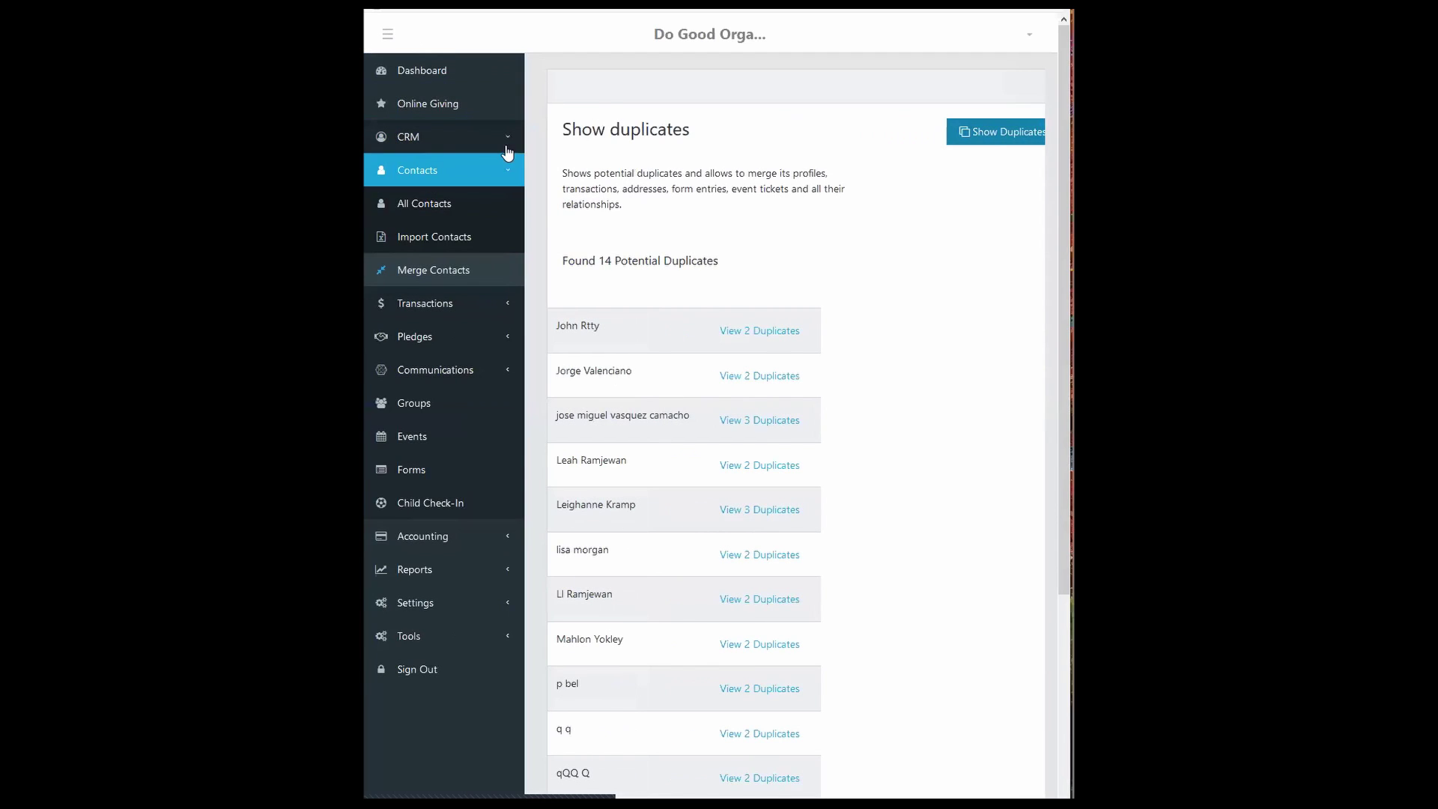
left_click(551, 178)
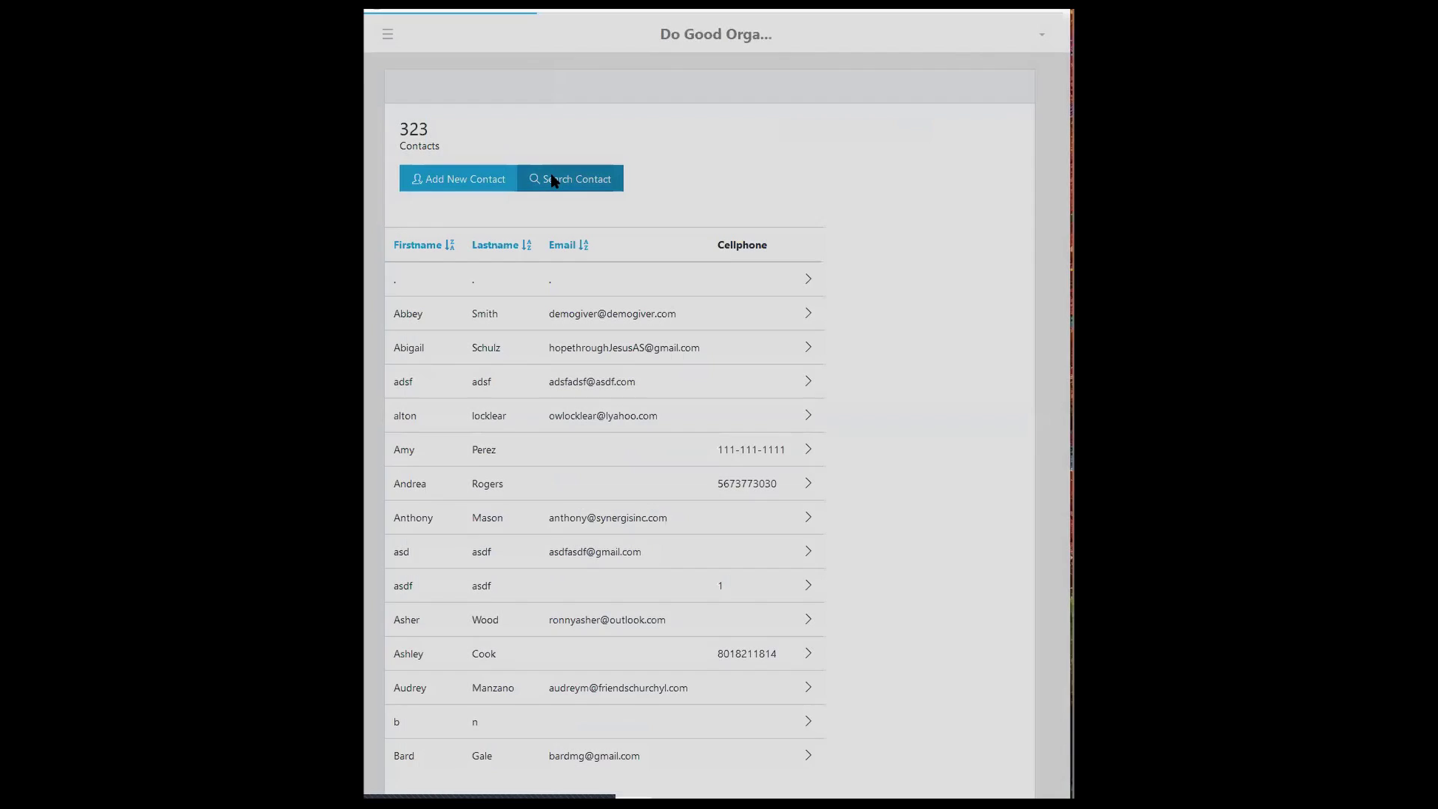
type("doe")
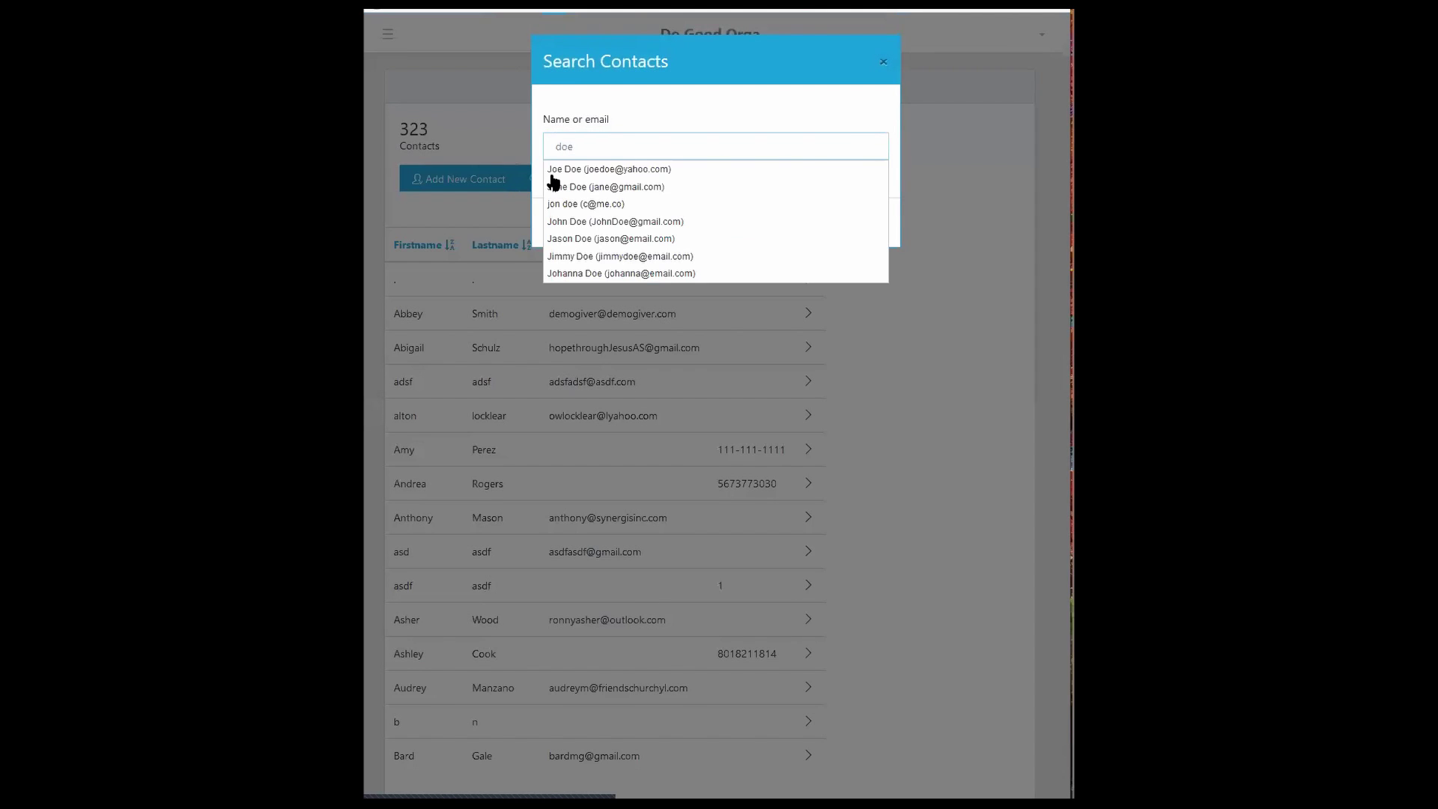
left_click(667, 273)
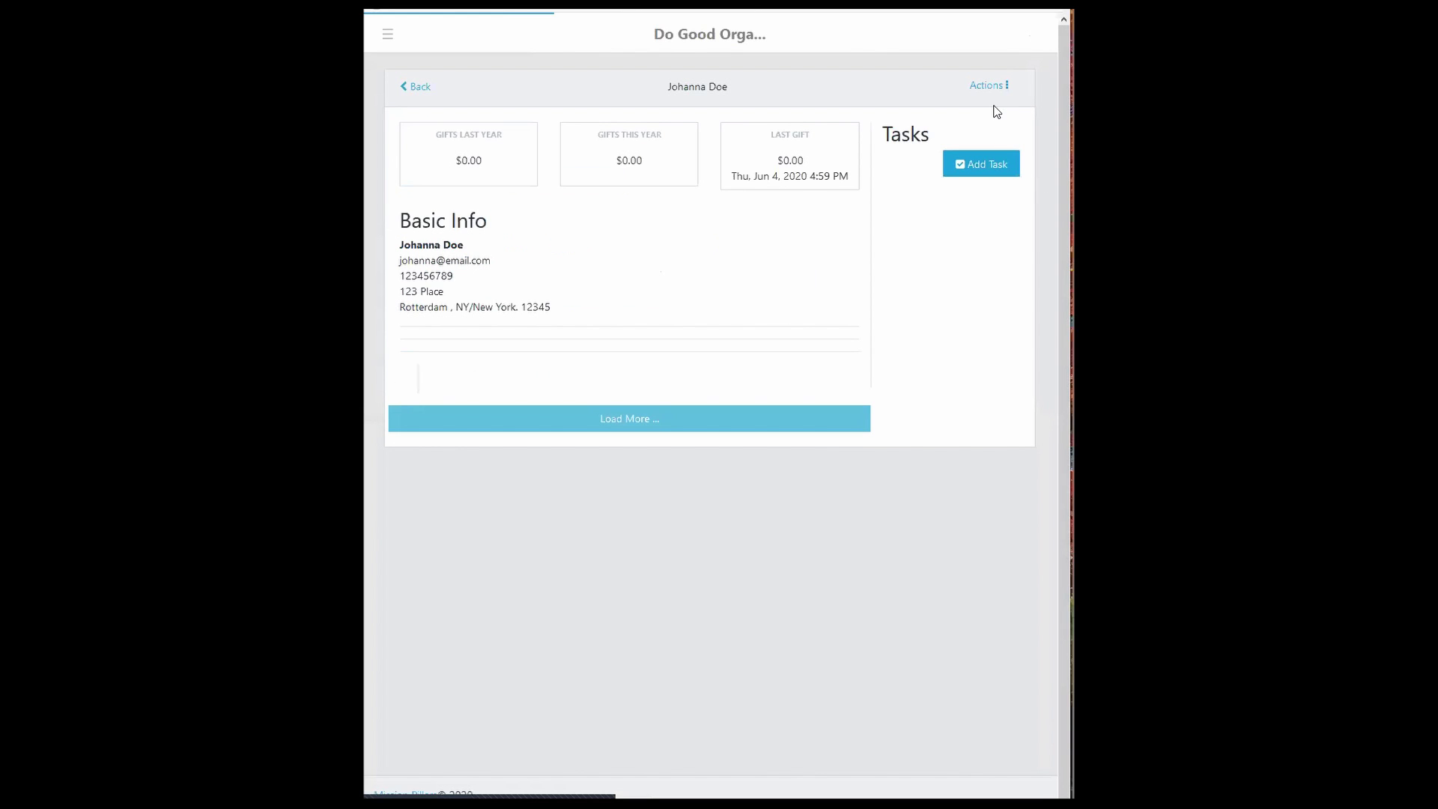
- Open the contact for editing and examine its address and the imported custom fields External Id and Import Date
left_click(993, 91)
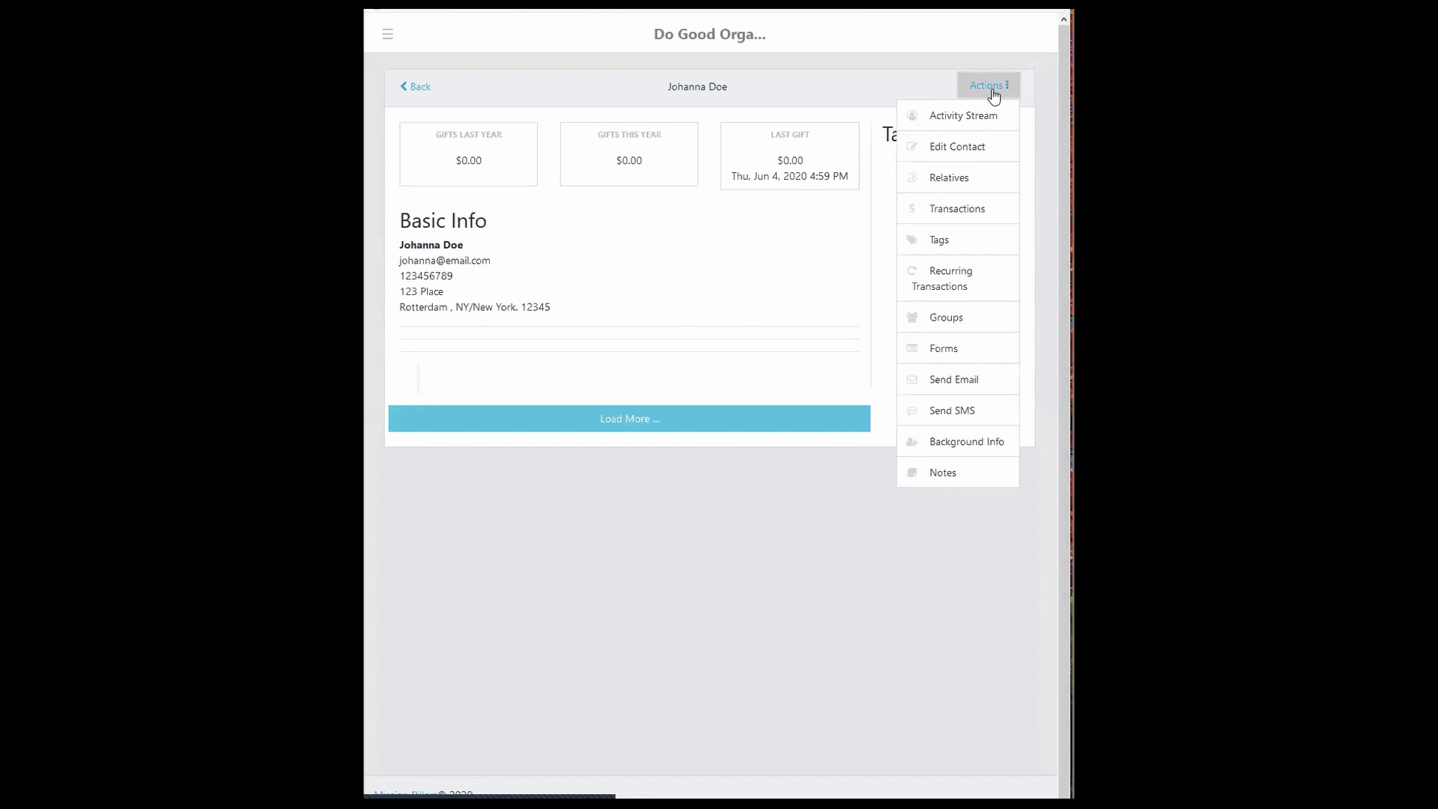
left_click(974, 148)
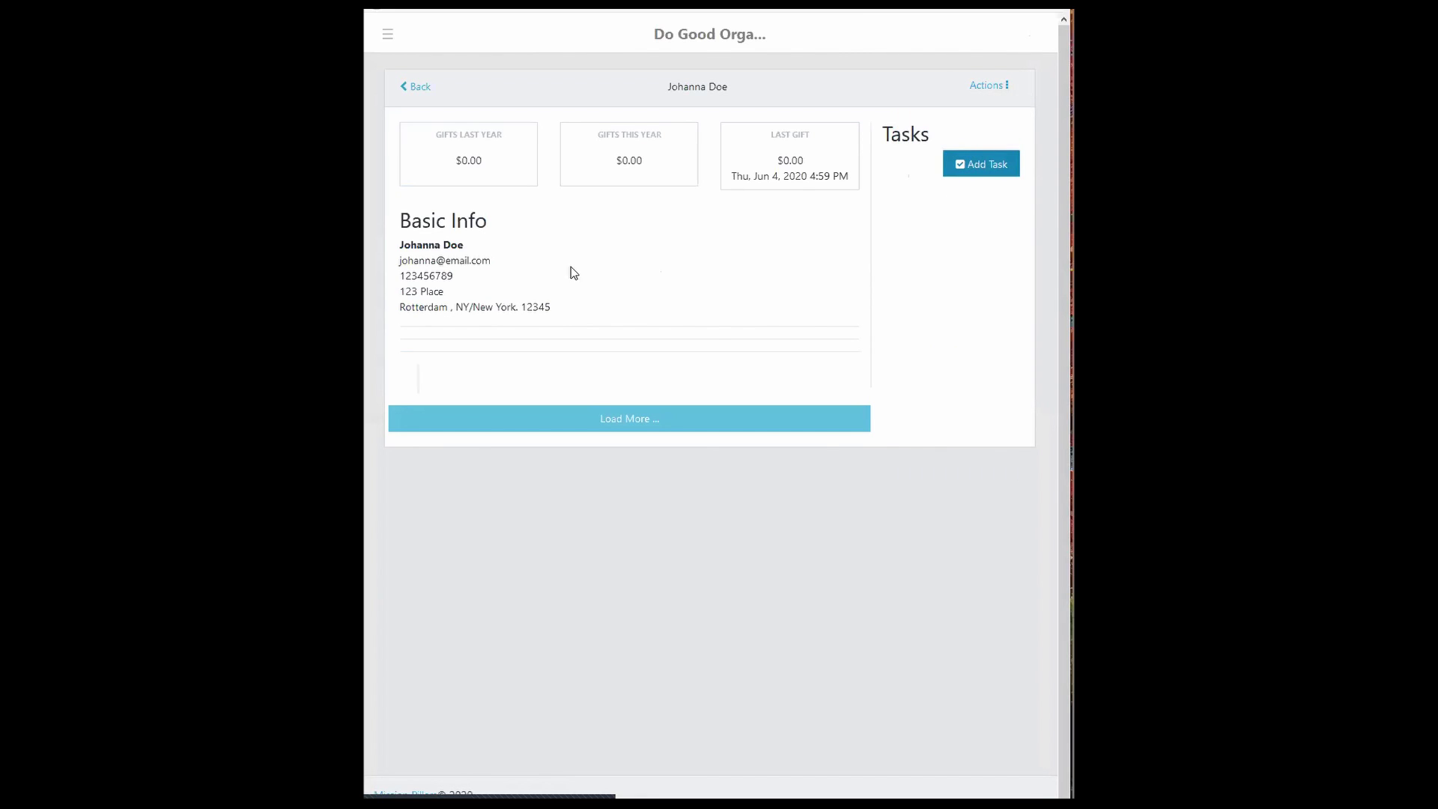
scroll(432, 250, "down", 2)
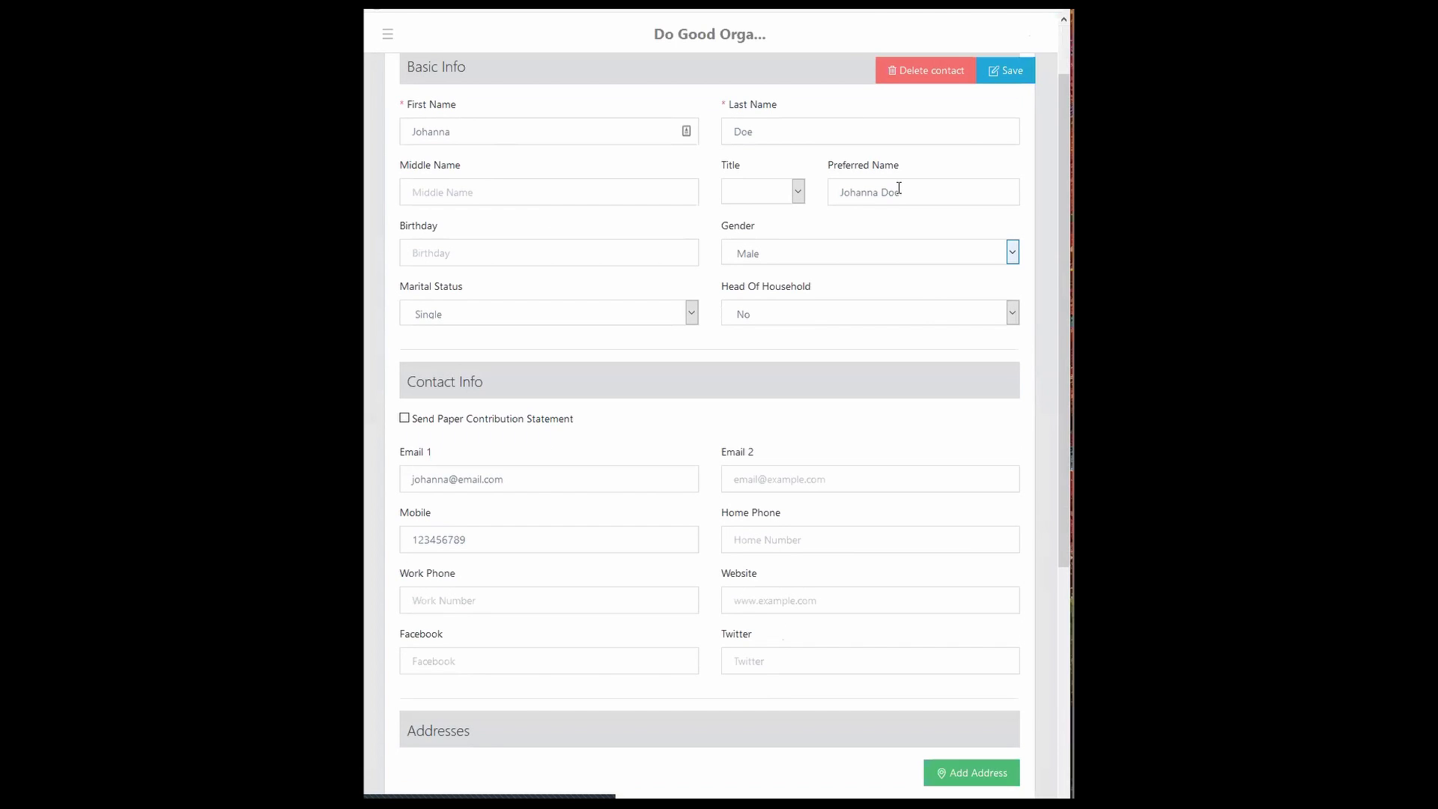
scroll(813, 491, "down", 4)
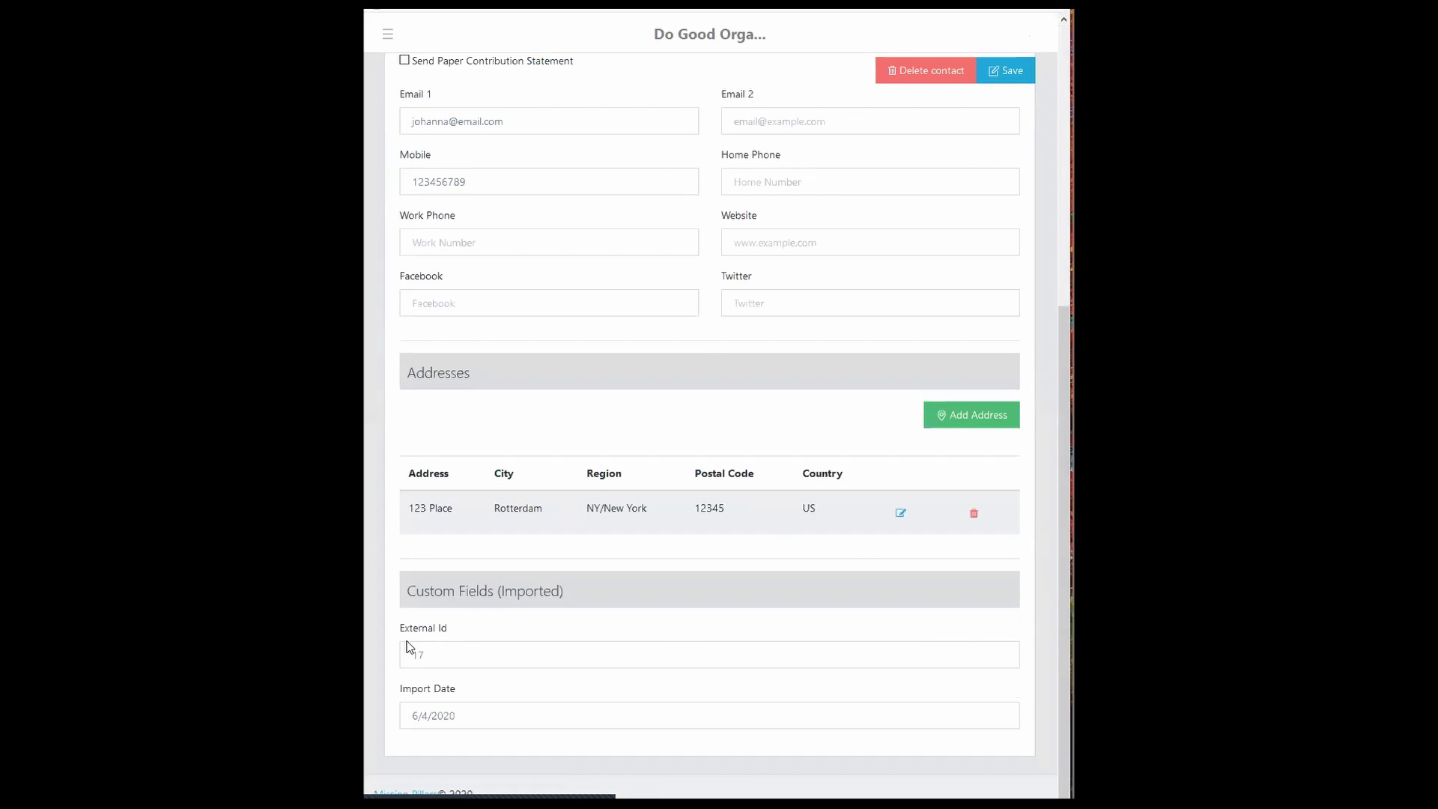
left_click_drag(401, 629, 469, 636)
left_click(421, 669)
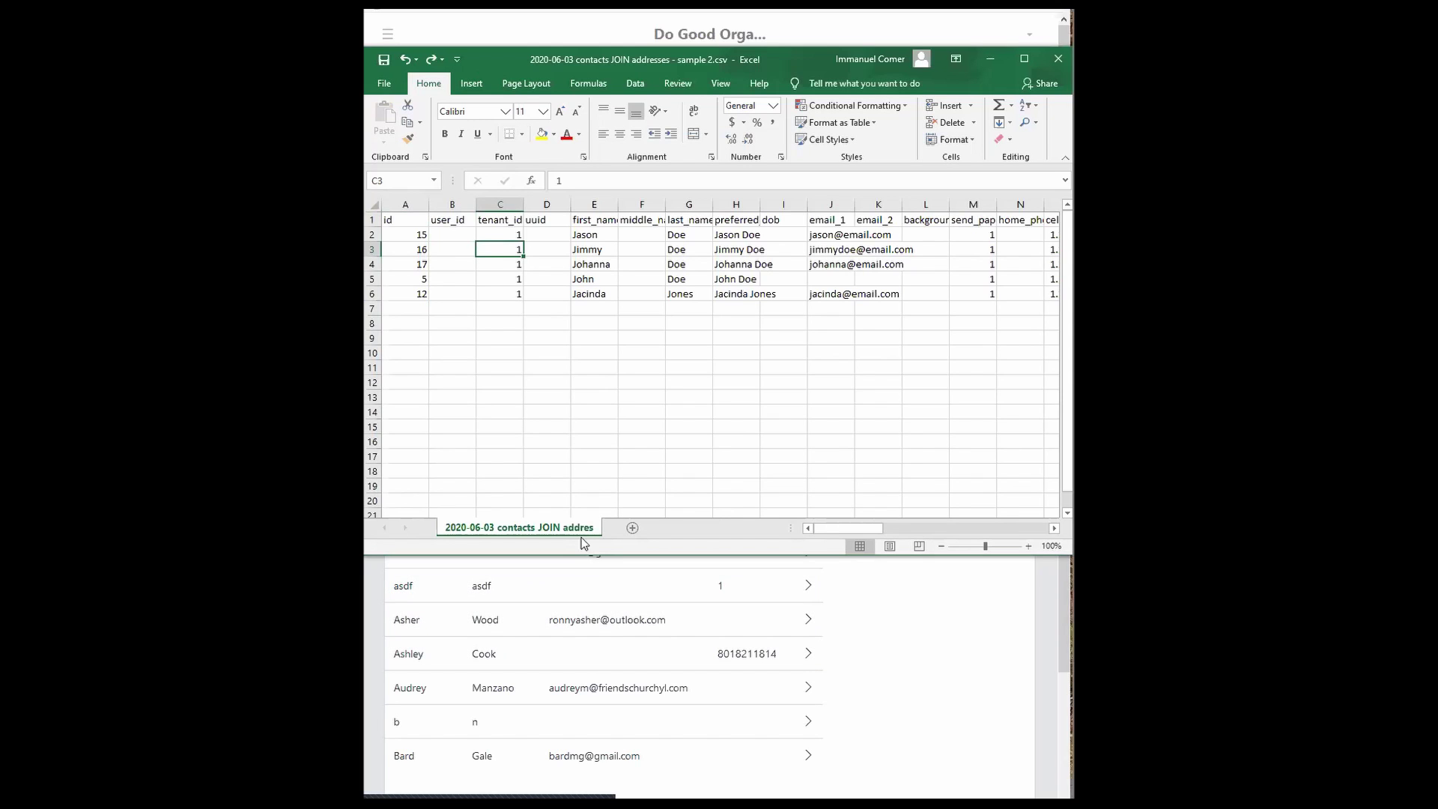
- On the contact import page, download the contact template spreadsheet and open it in Excel
left_click(883, 622)
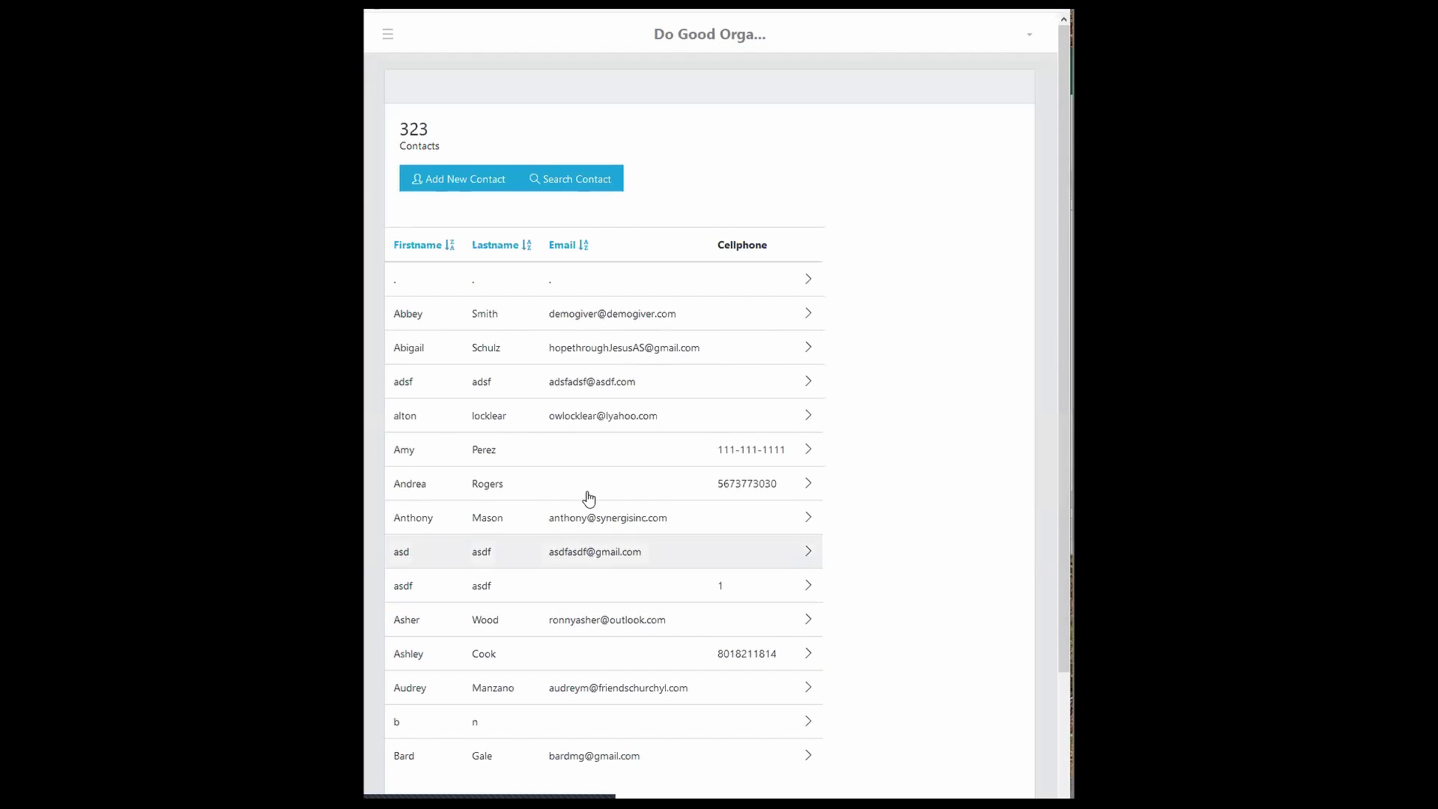
left_click(388, 35)
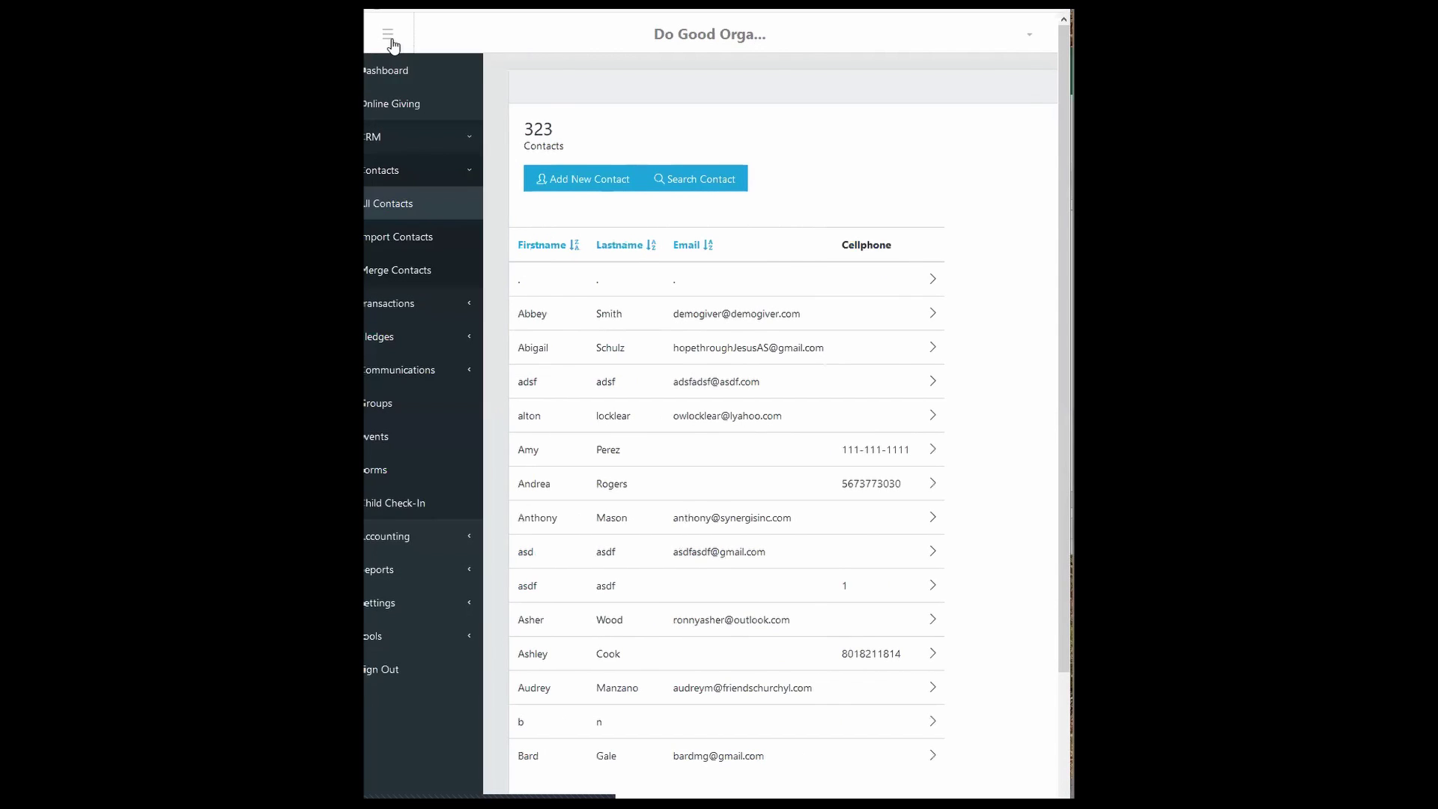
left_click(559, 265)
left_click(631, 132)
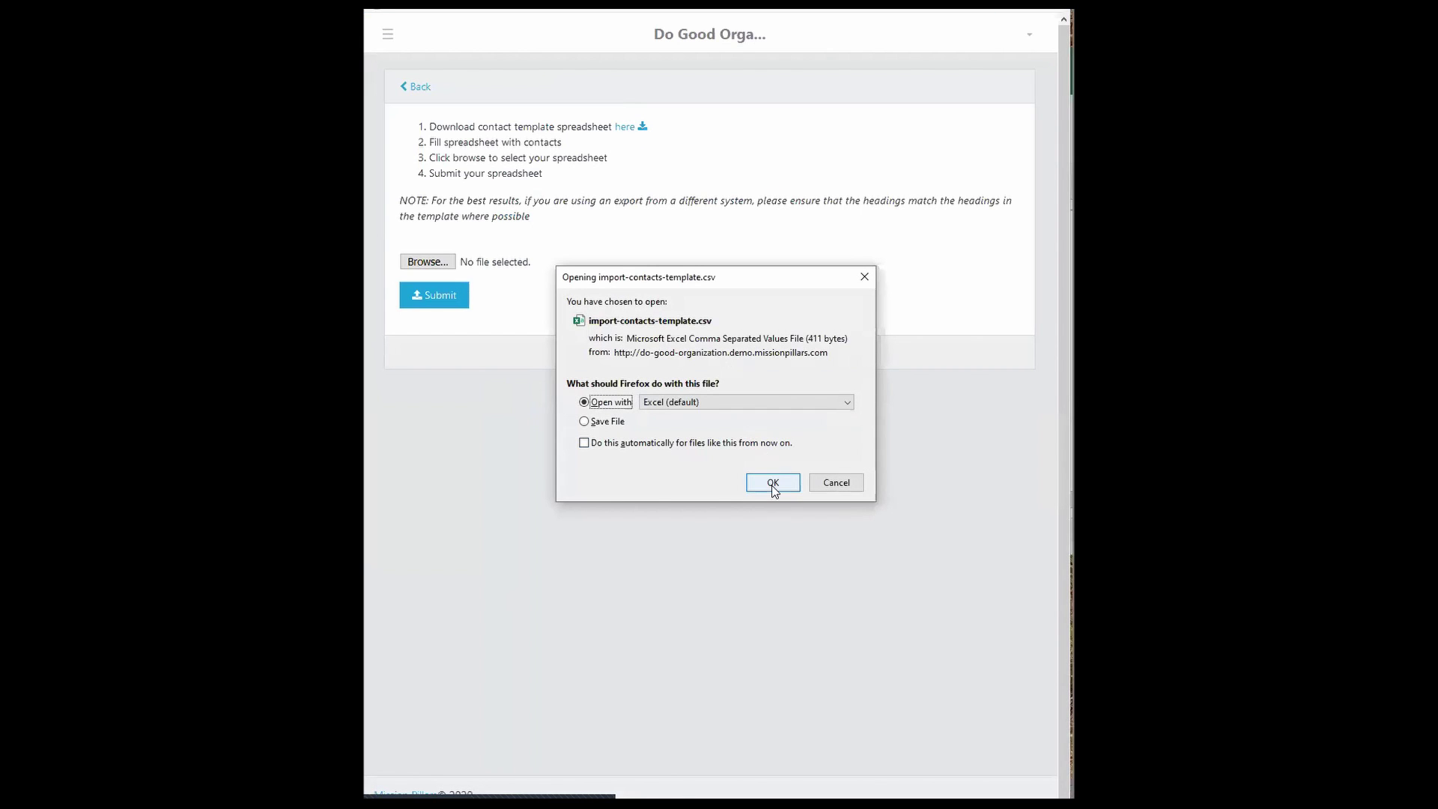
left_click(773, 485)
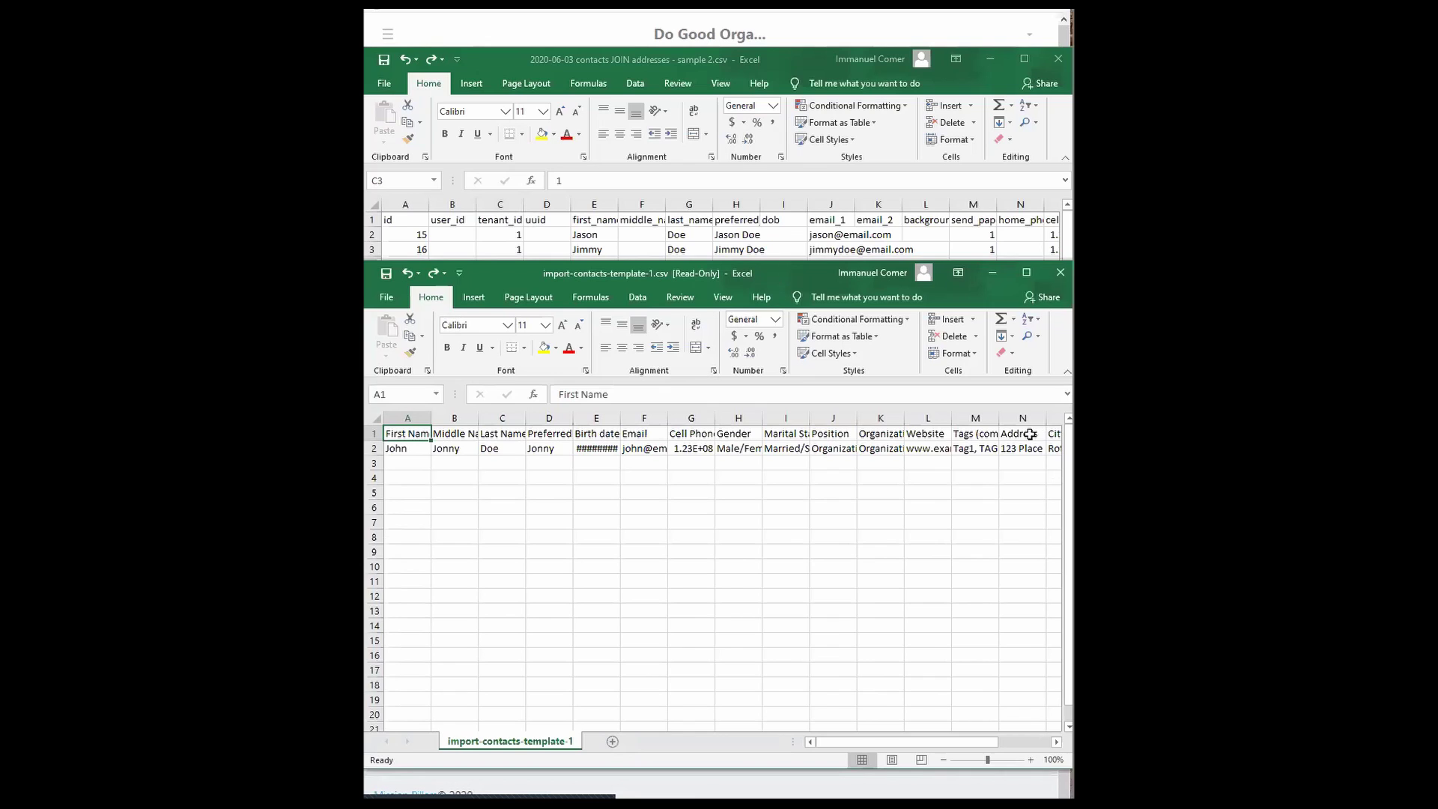
- Copy the template's headings from First Name to Email, paste them into the export sheet starting at A10, and minimize the template
left_click_drag(404, 433, 635, 431)
right_click(635, 431)
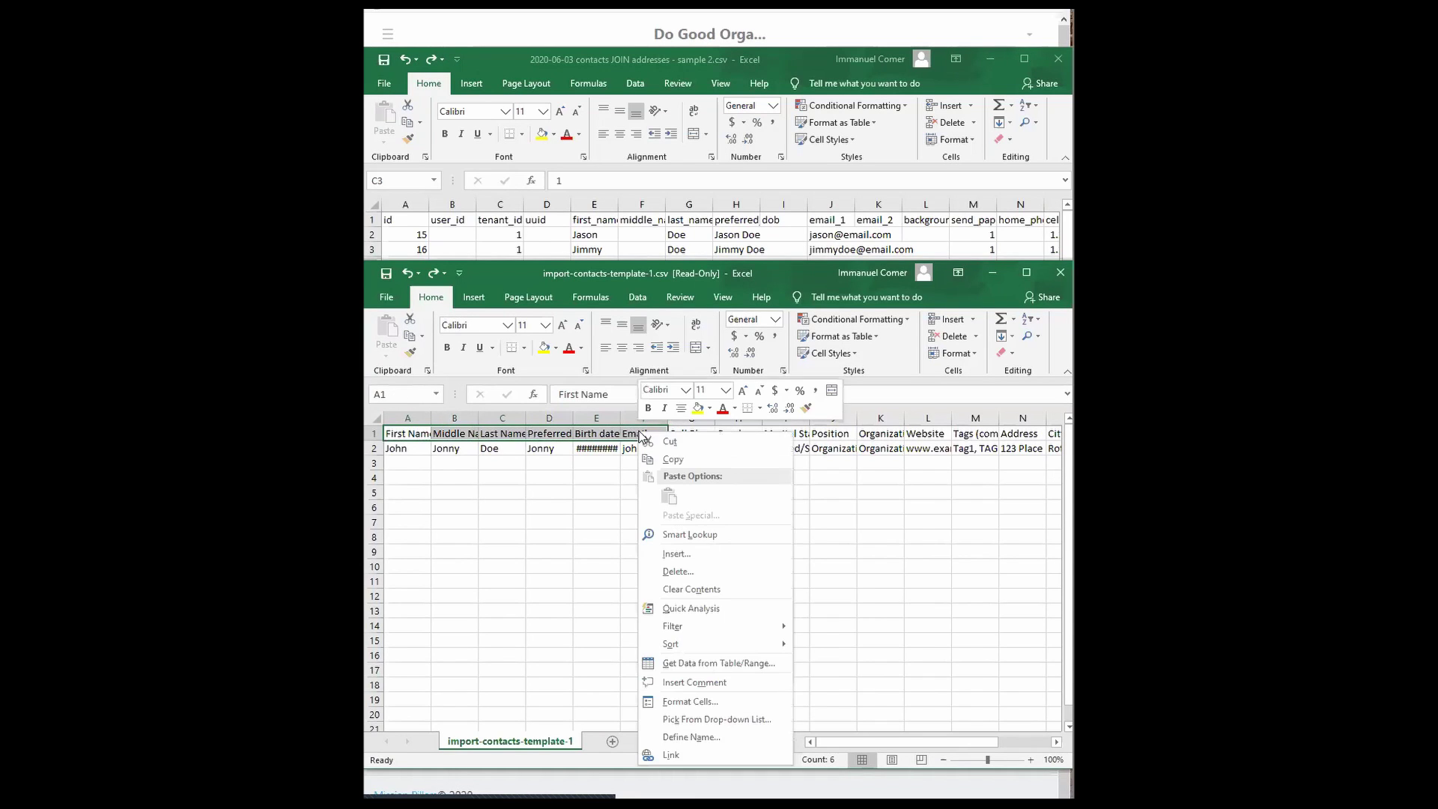
left_click(678, 458)
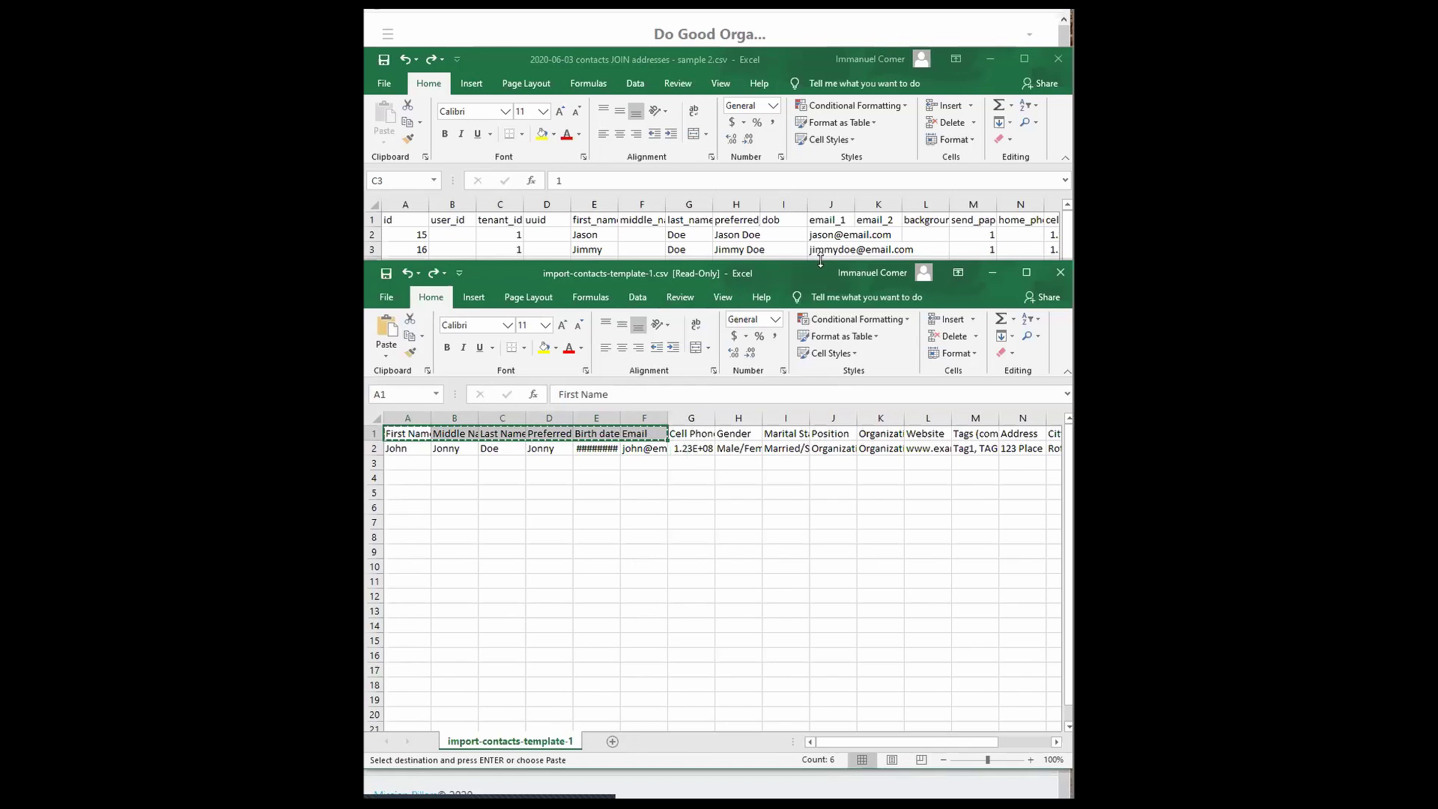
left_click_drag(787, 285, 786, 440)
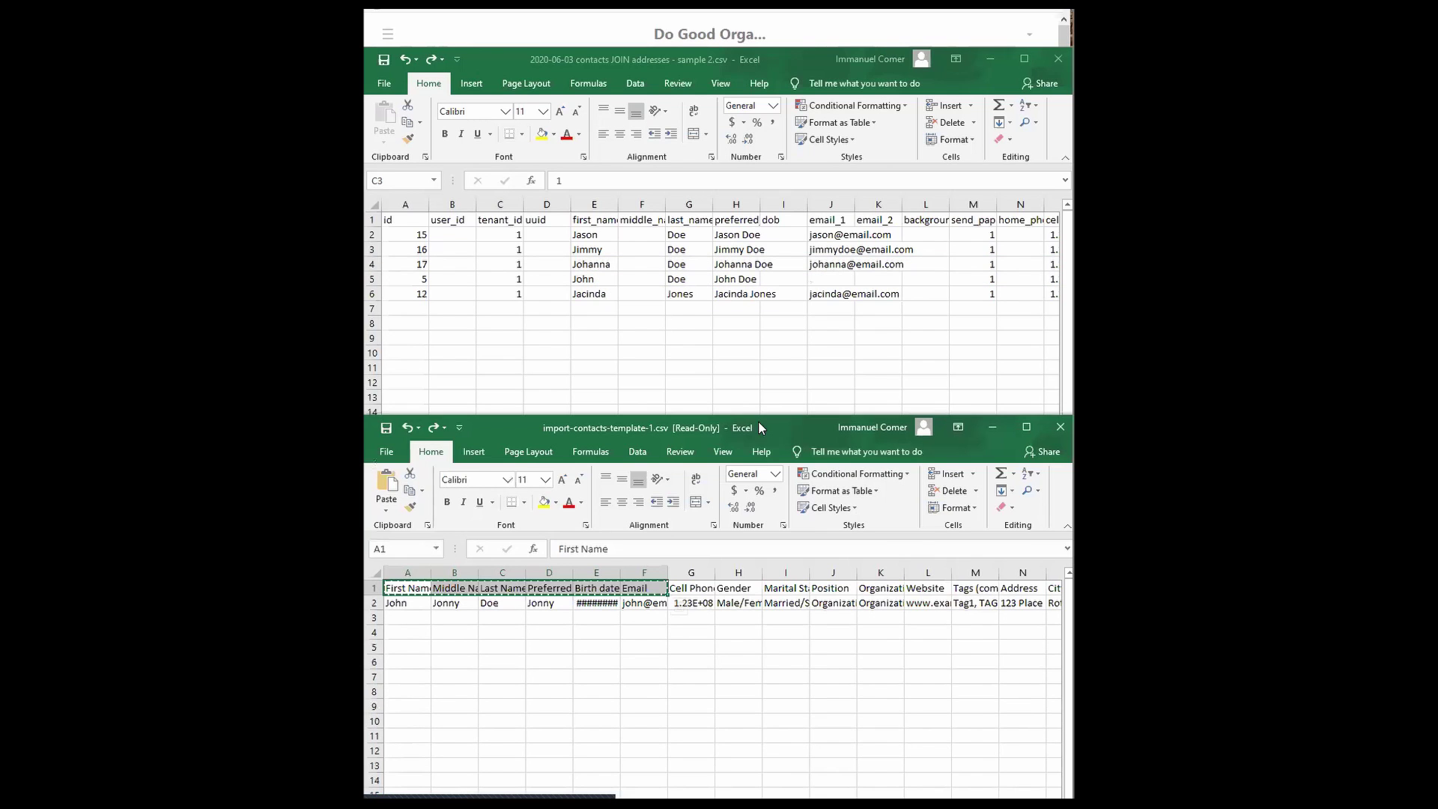
left_click(393, 327)
left_click(408, 352)
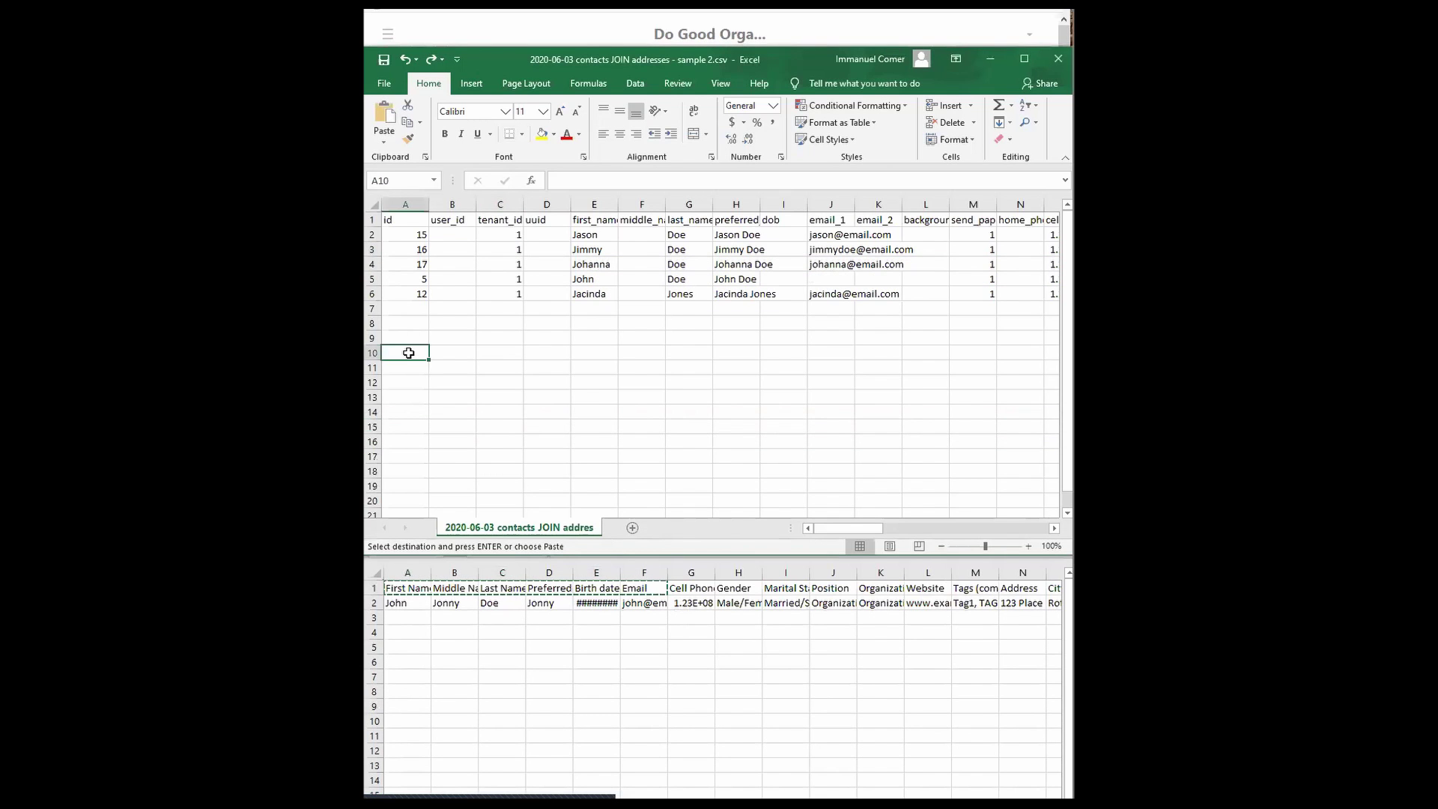
right_click(411, 353)
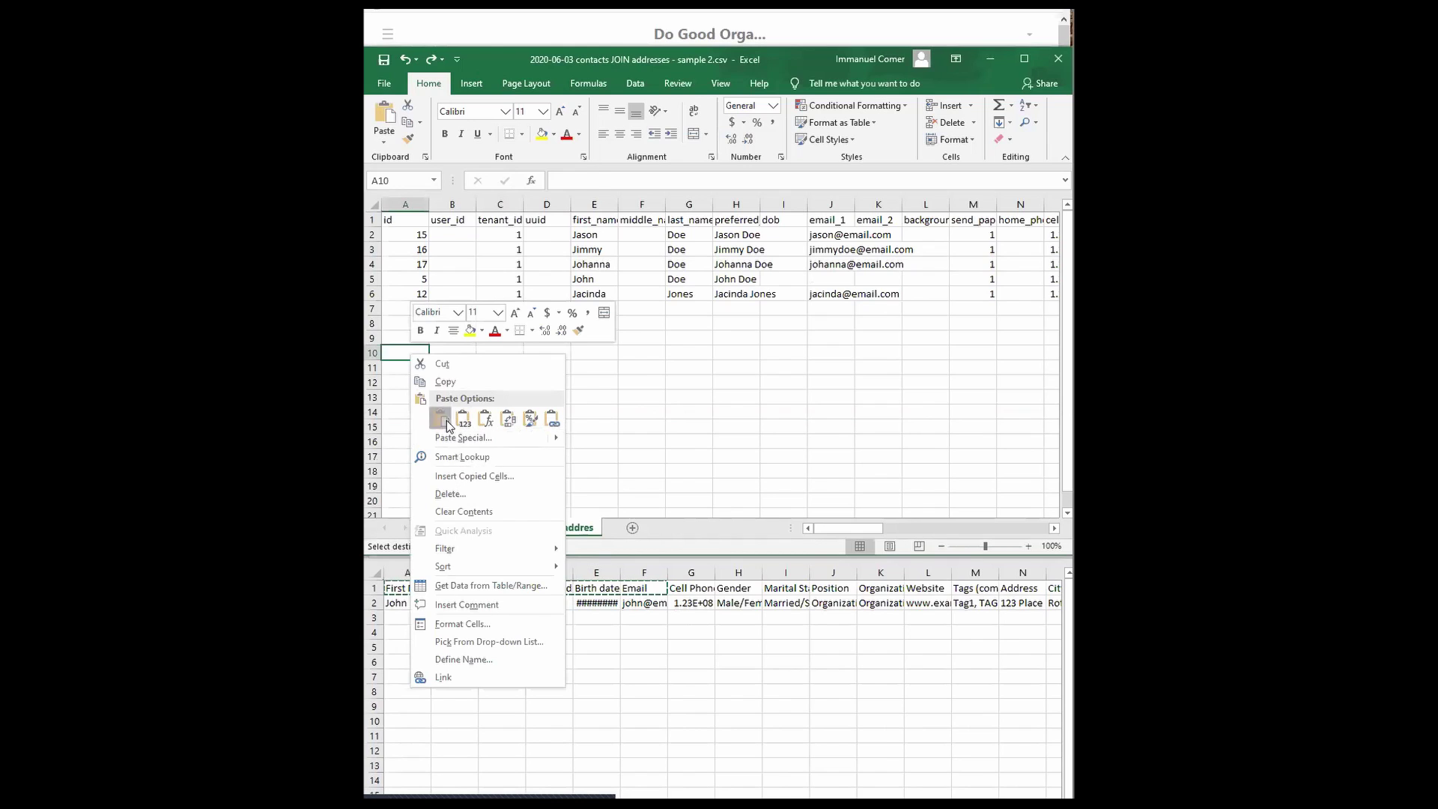
left_click(441, 418)
left_click(528, 395)
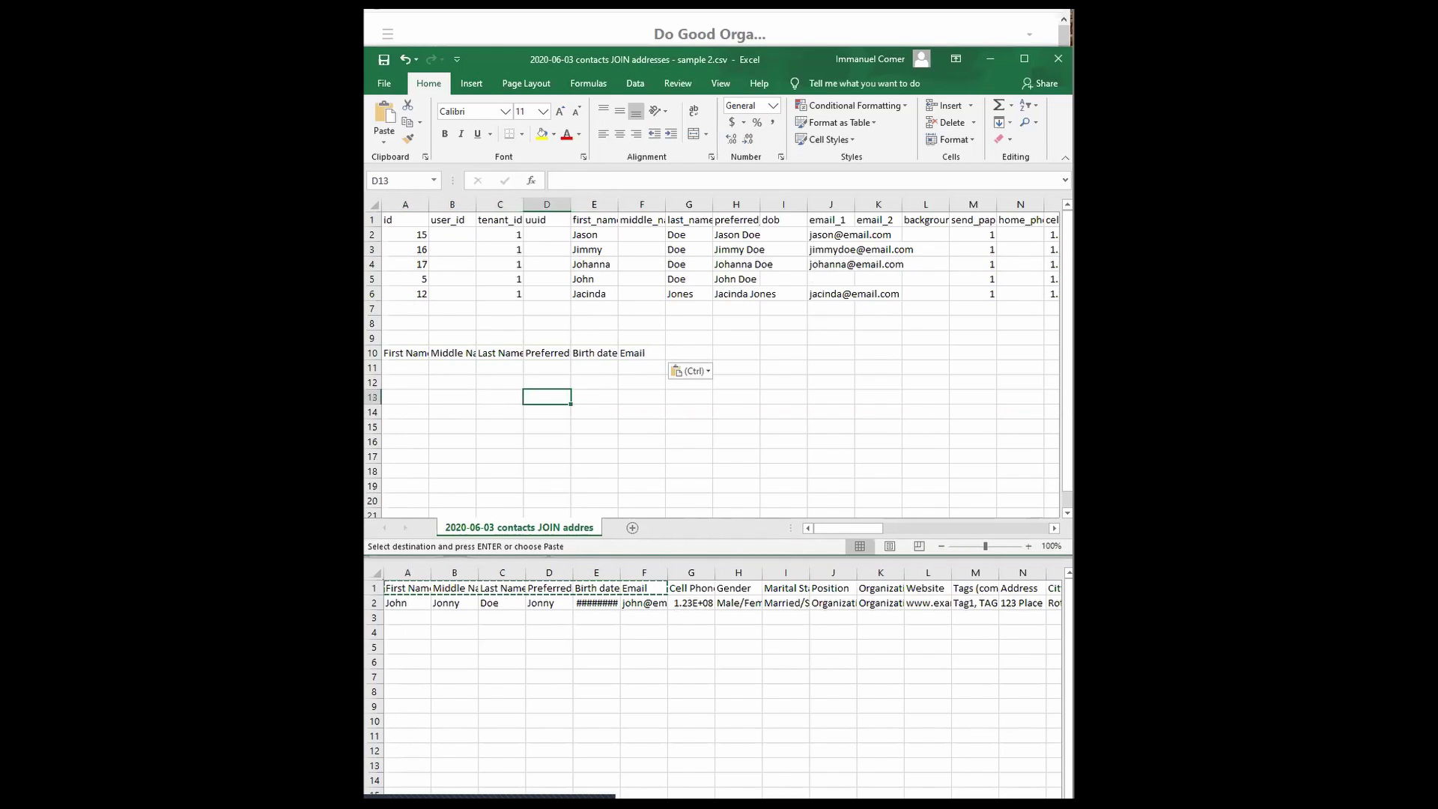
left_click(945, 605)
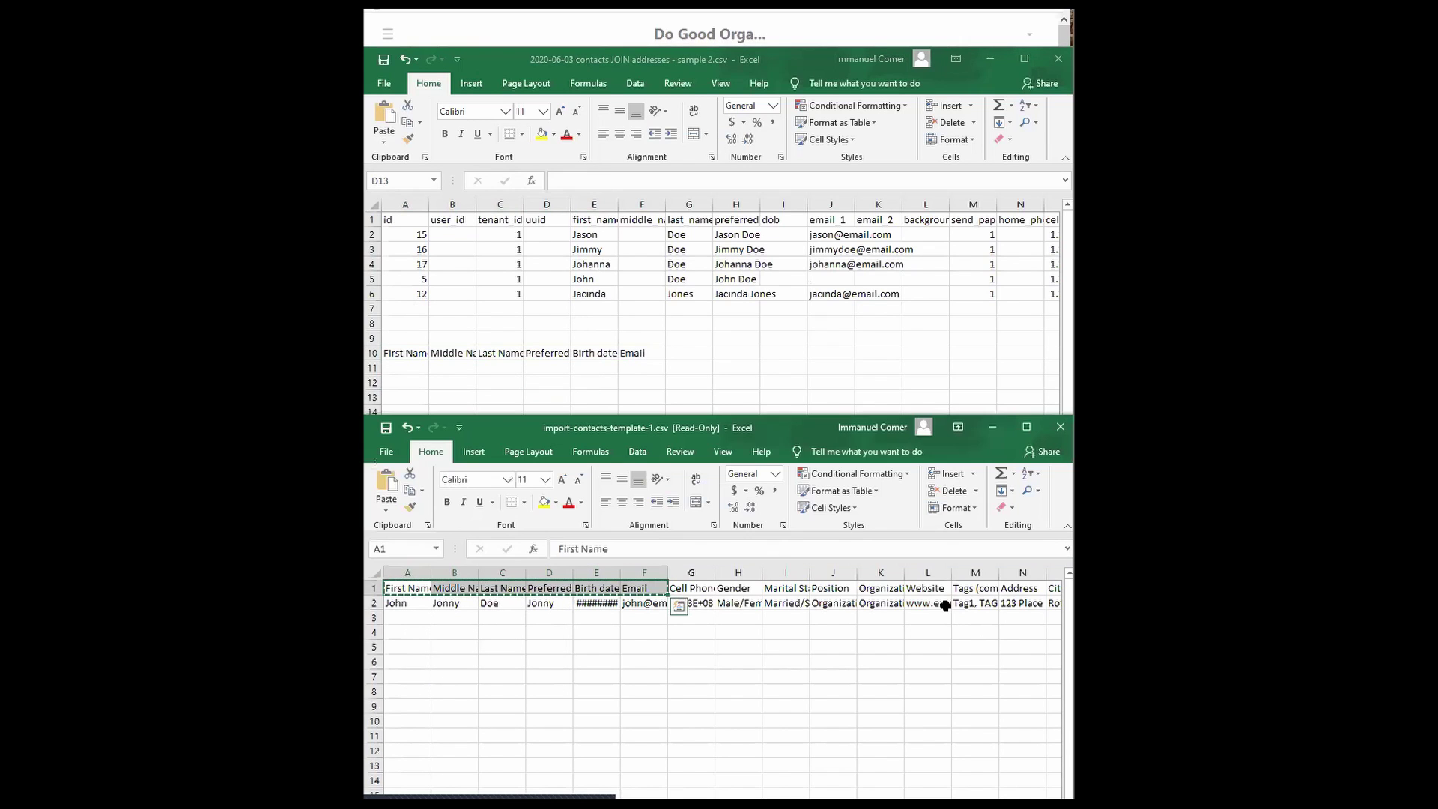
left_click(992, 427)
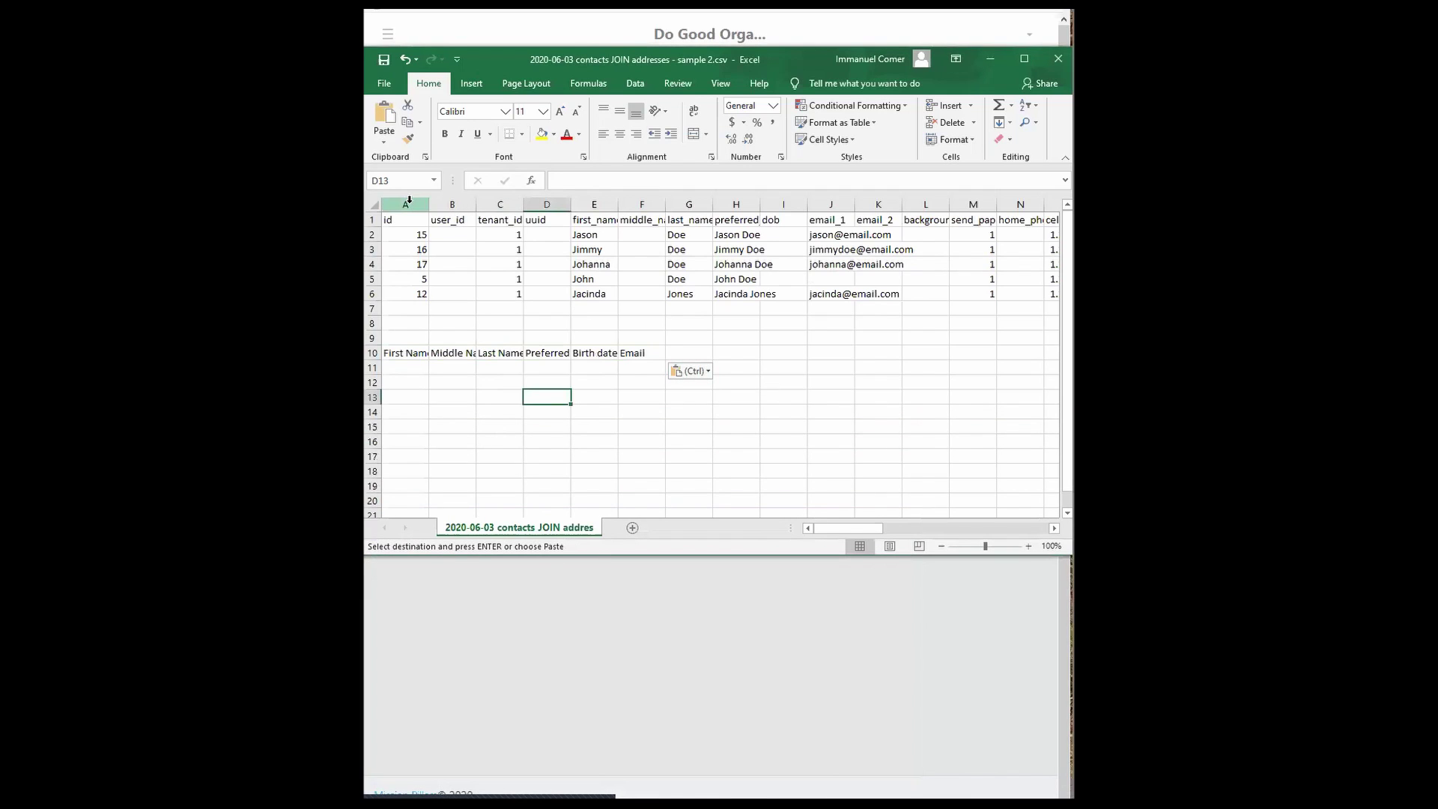
- Delete the user_id, tenant_id and uuid columns from the export sheet
left_click_drag(436, 203, 550, 204)
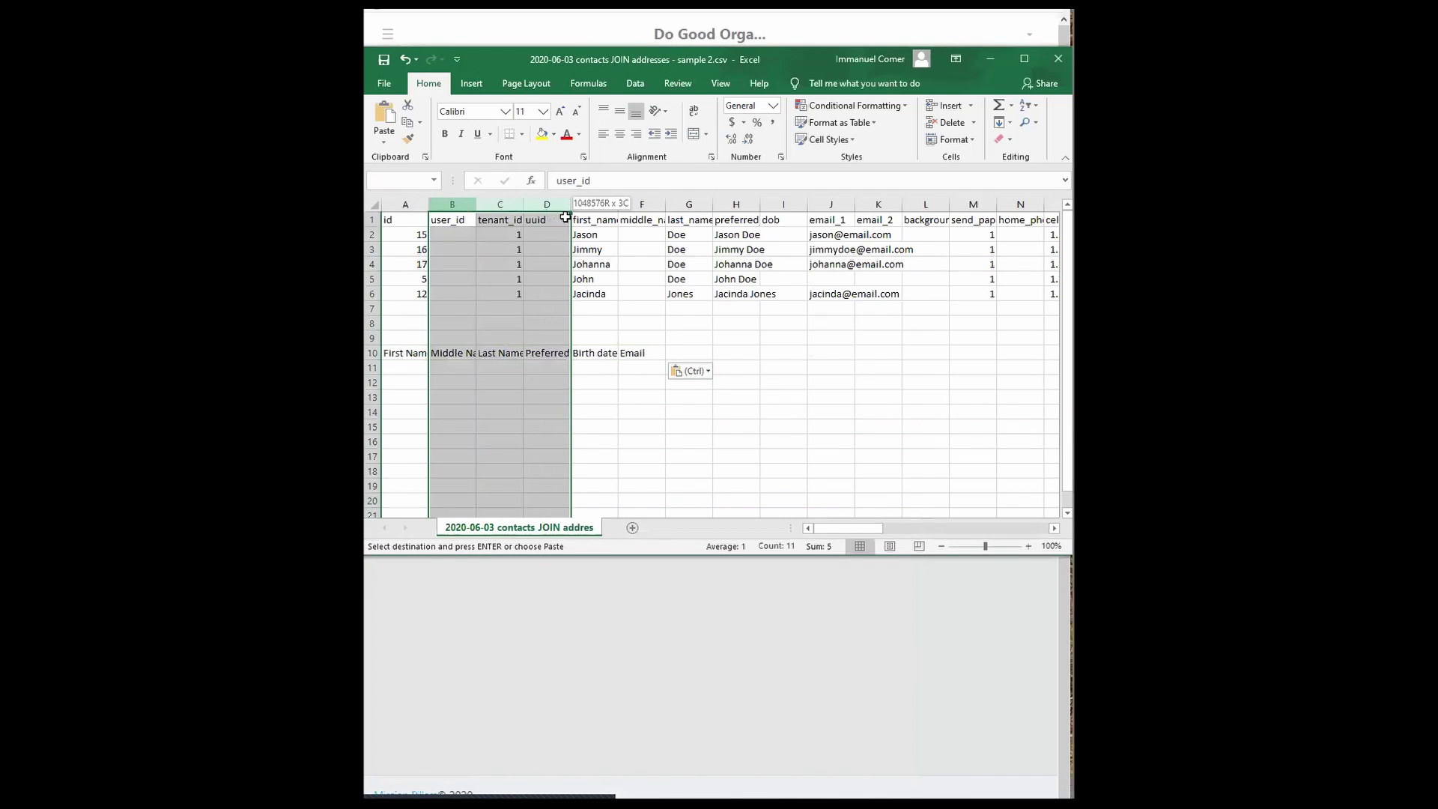
right_click(560, 211)
left_click(595, 329)
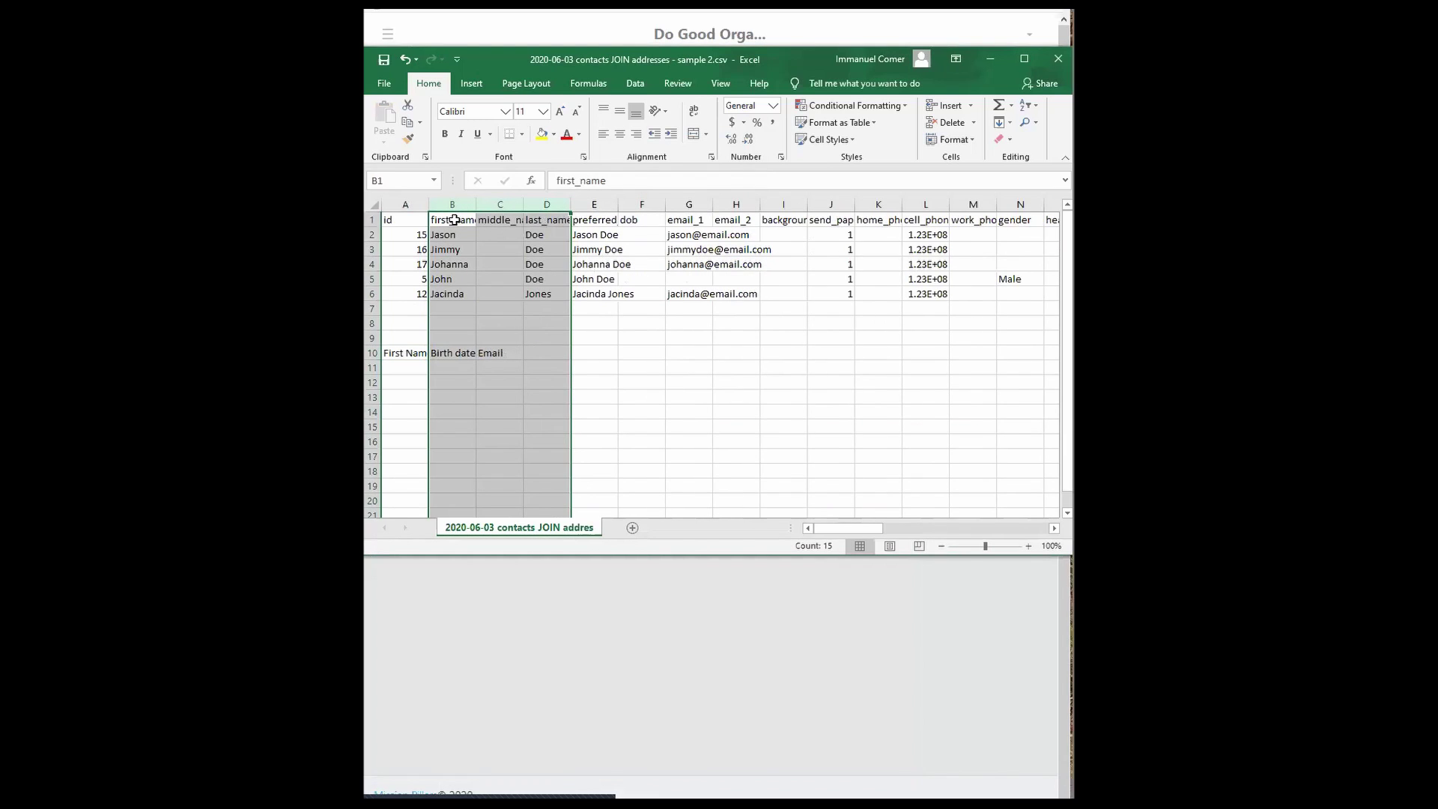
- Move the First Name heading from row 10 over first_name in B1 and the Birth date heading over dob in F1, replacing both
left_click(417, 354)
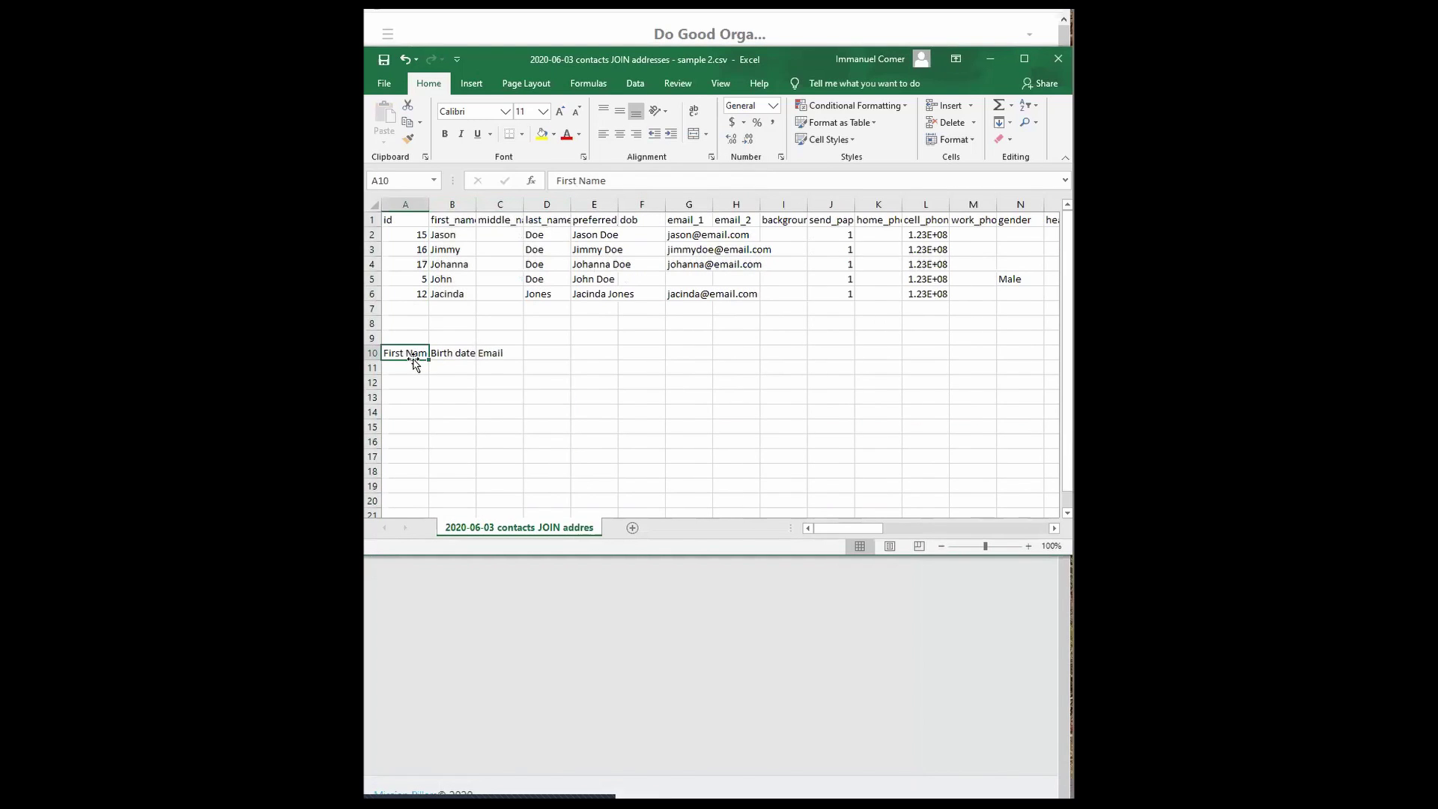
left_click_drag(413, 358, 462, 223)
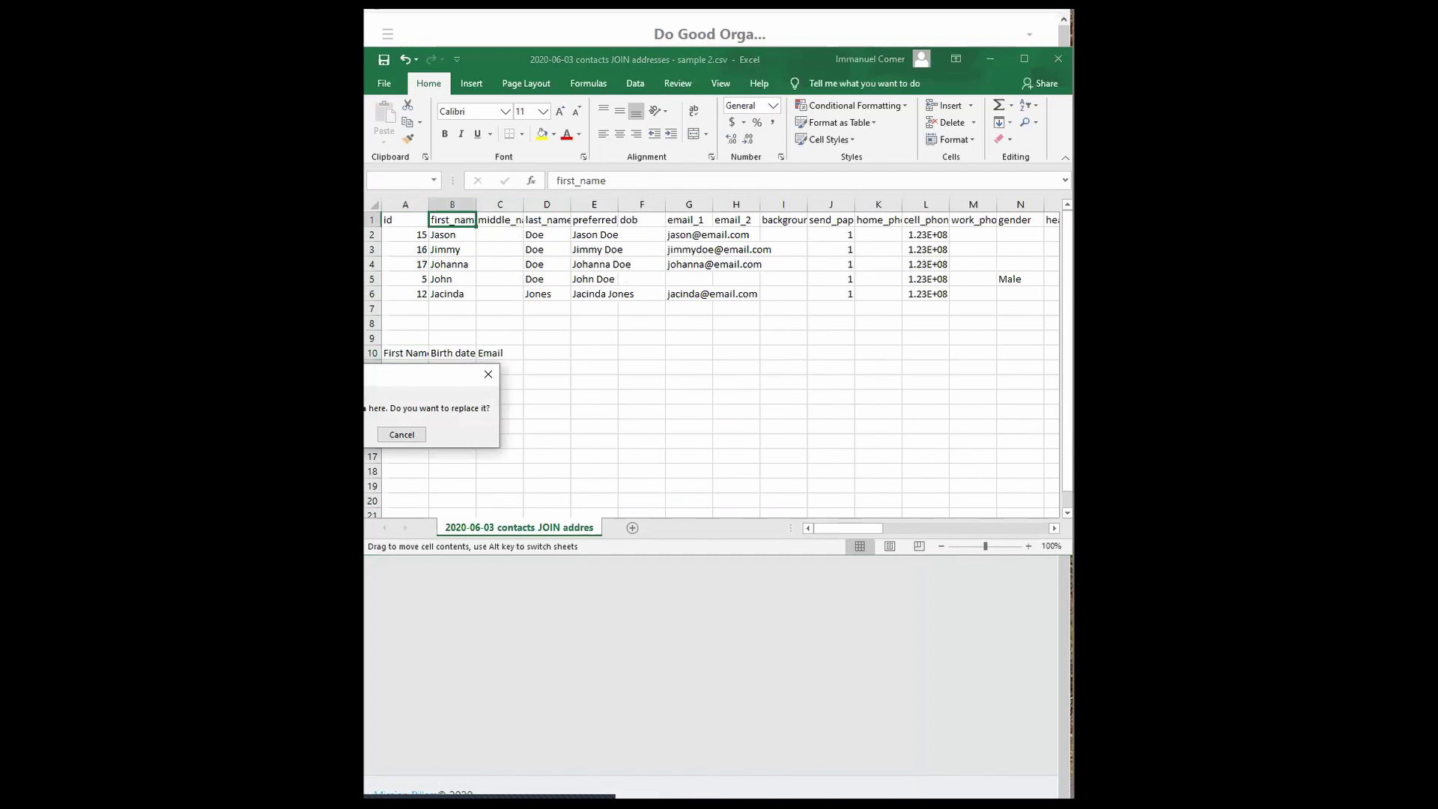
left_click(339, 434)
left_click(447, 356)
left_click_drag(451, 361, 634, 215)
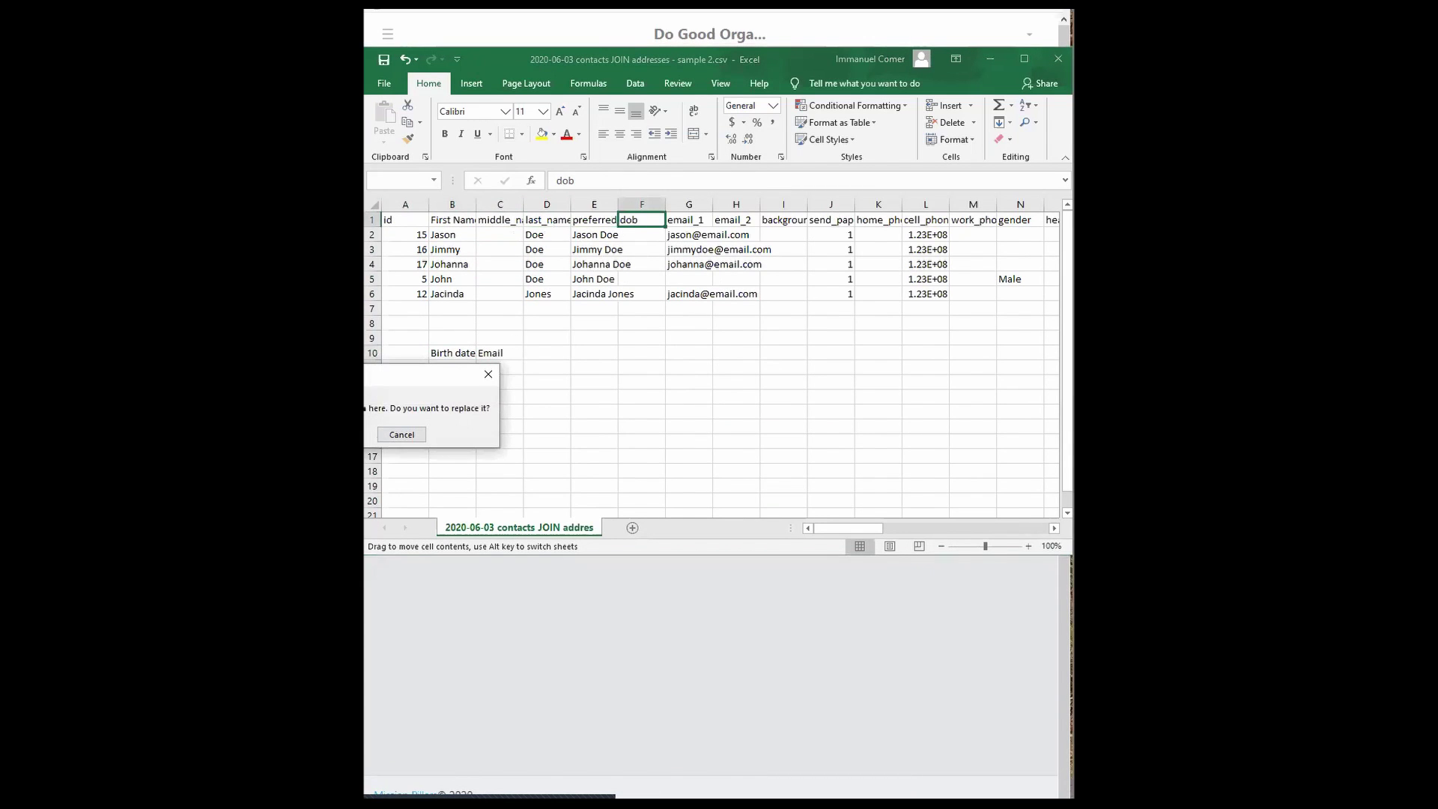
left_click(339, 434)
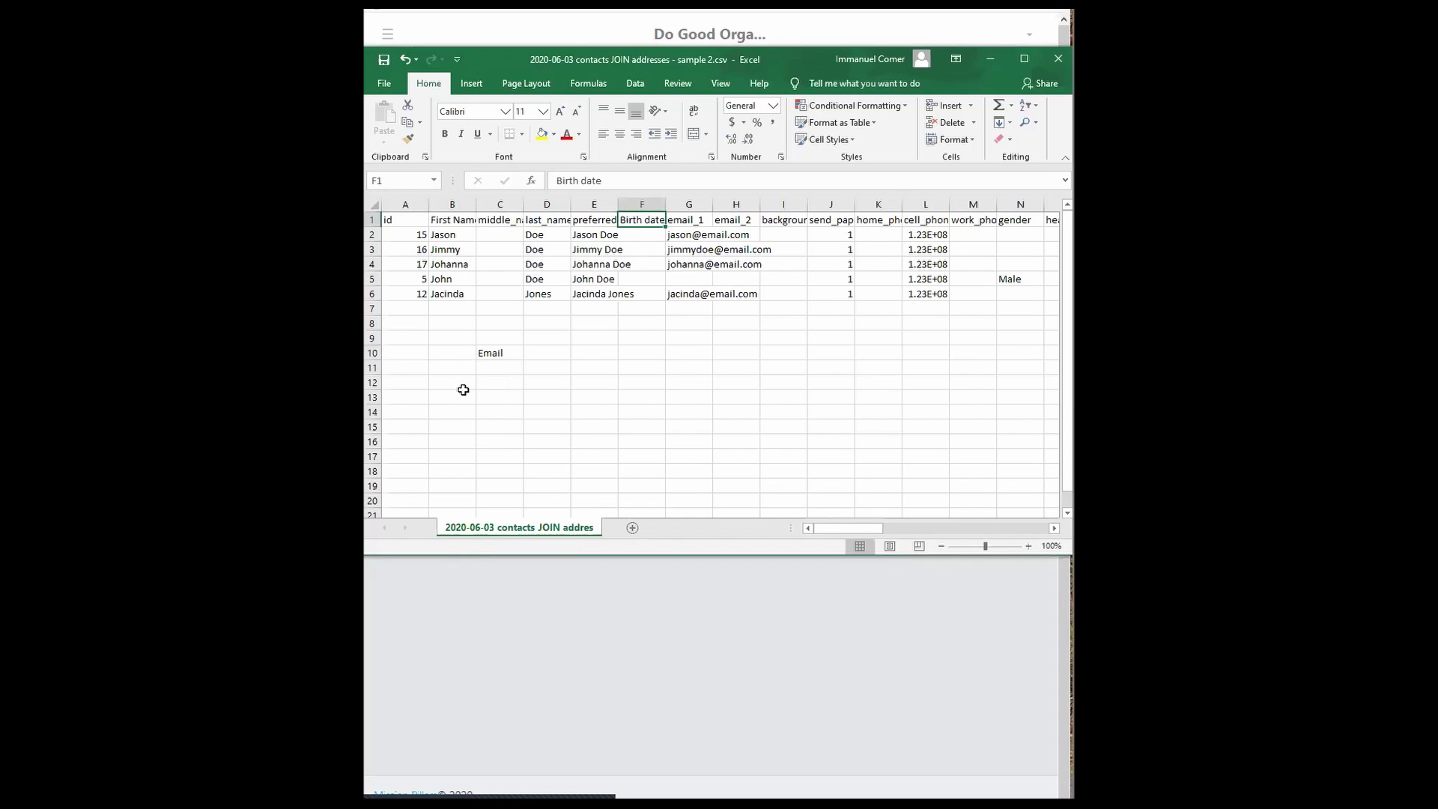
- Copy the Email heading from C10 over the email_1 heading in G1
left_click(501, 353)
right_click(506, 352)
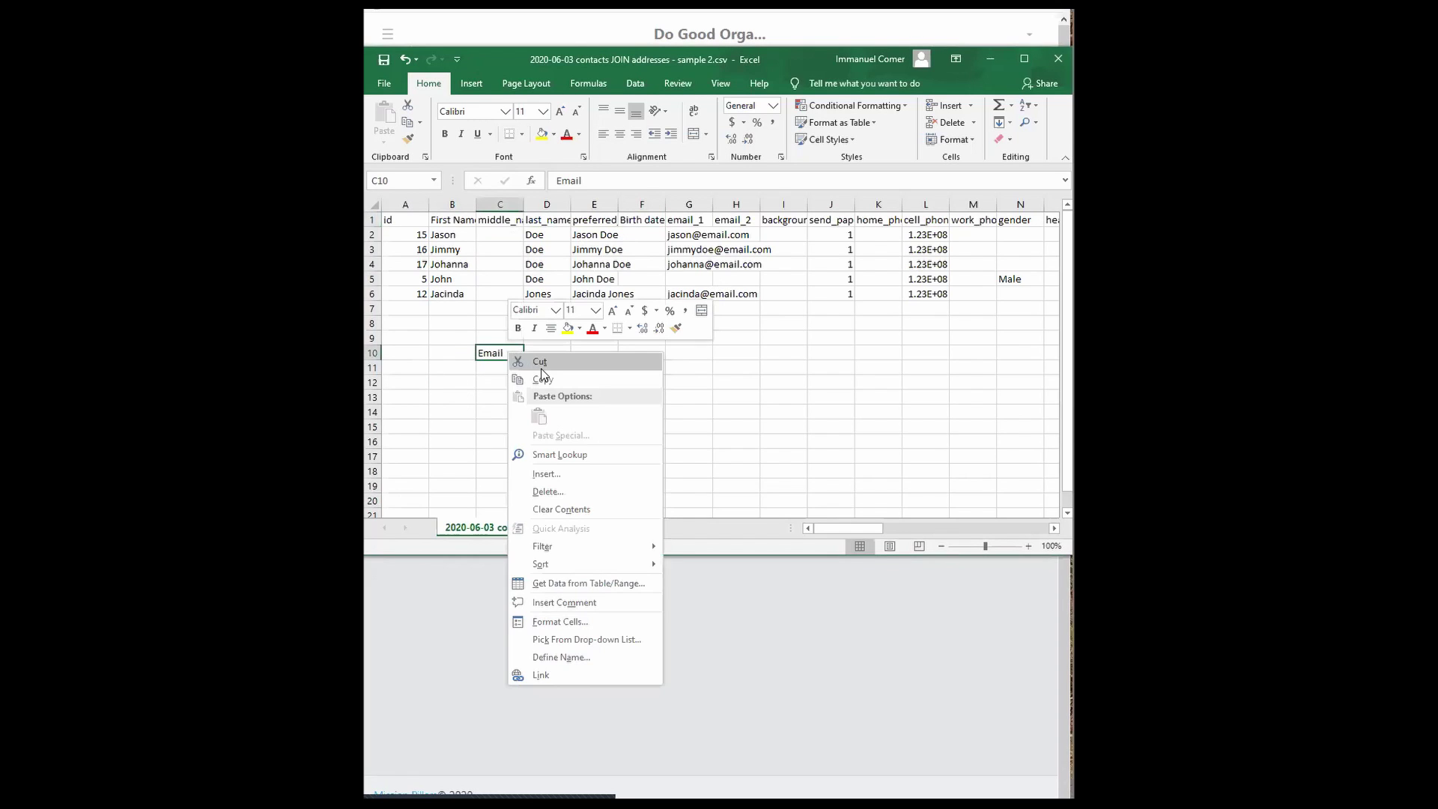
left_click(555, 378)
right_click(685, 223)
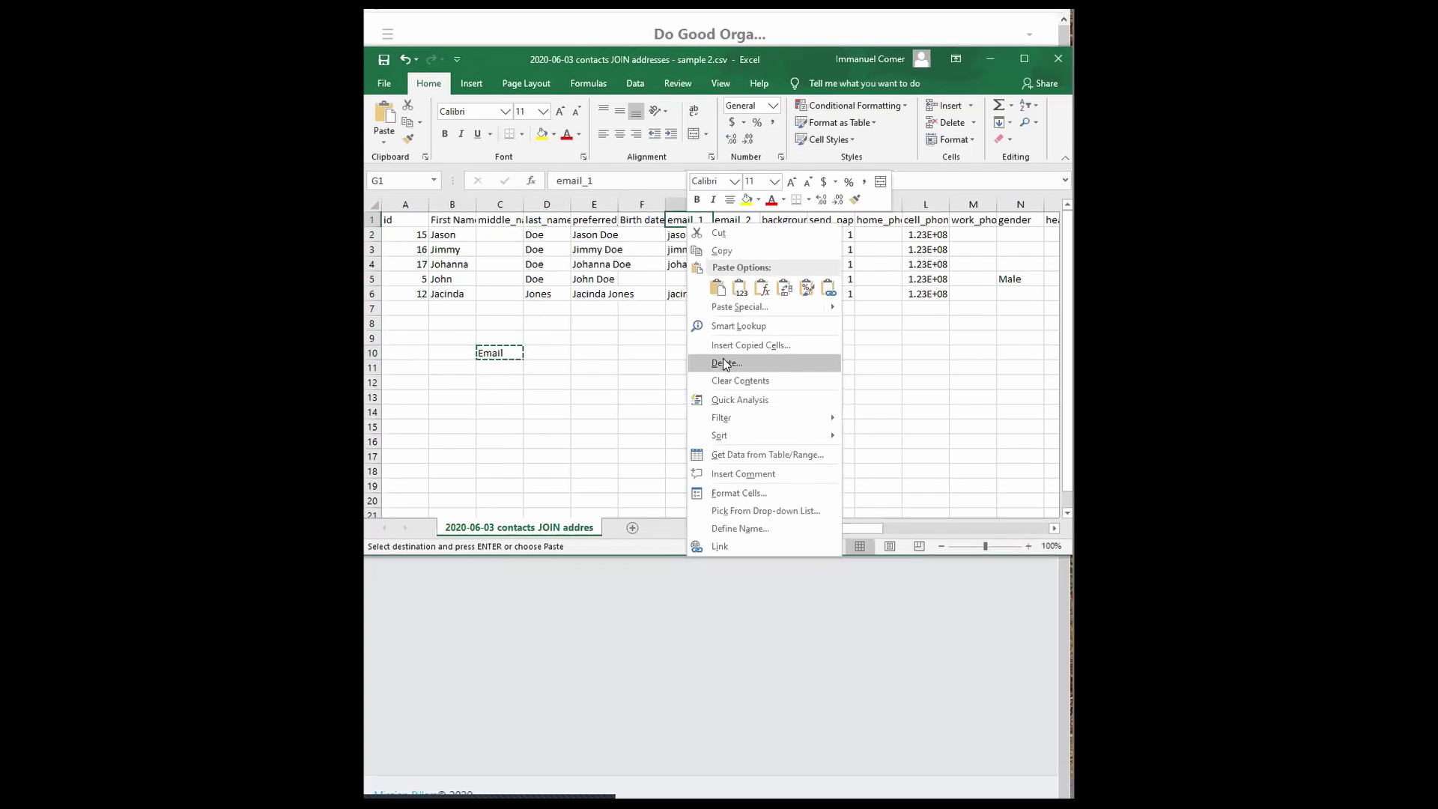
left_click(716, 288)
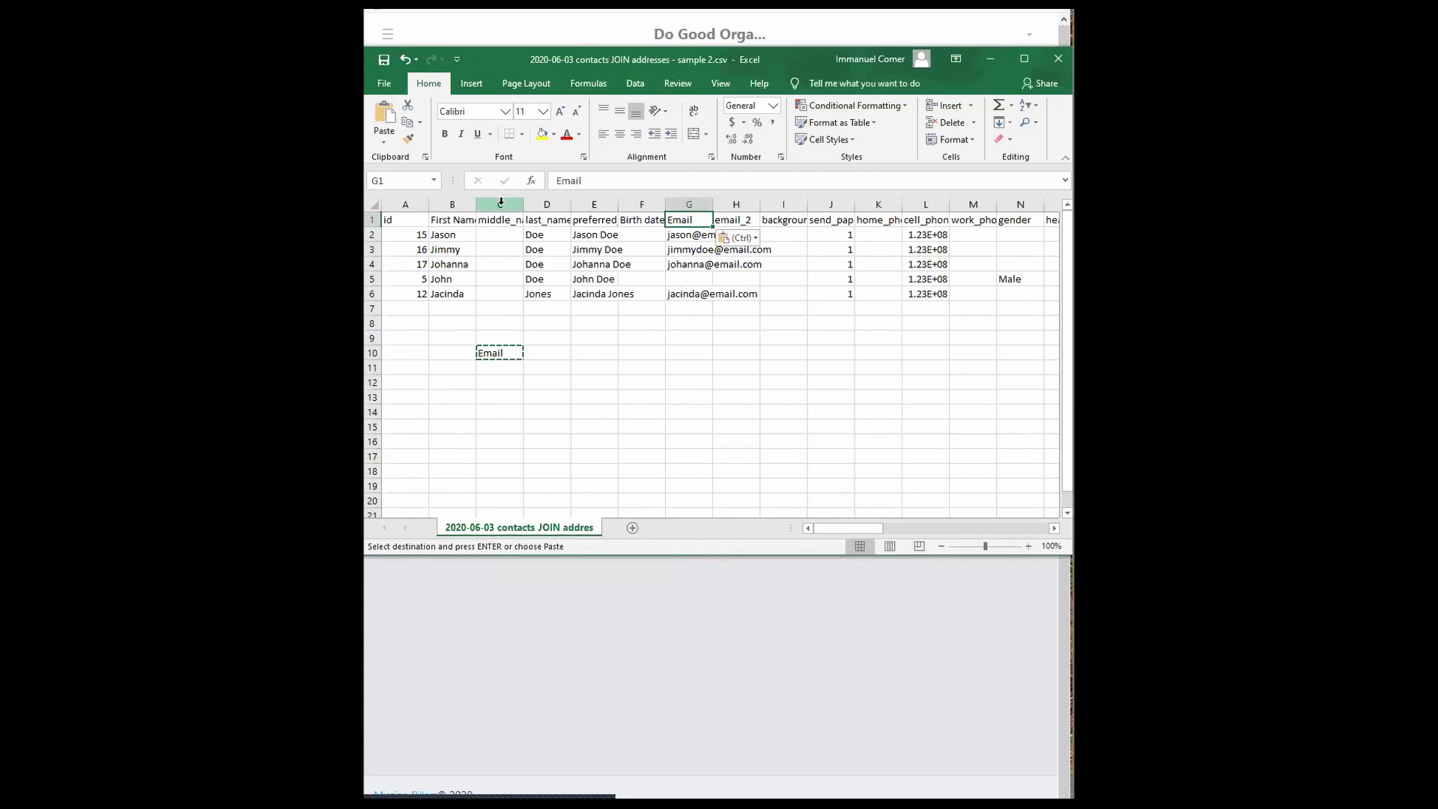
- Rename the last_name heading in D1 to Last Name
left_click(558, 217)
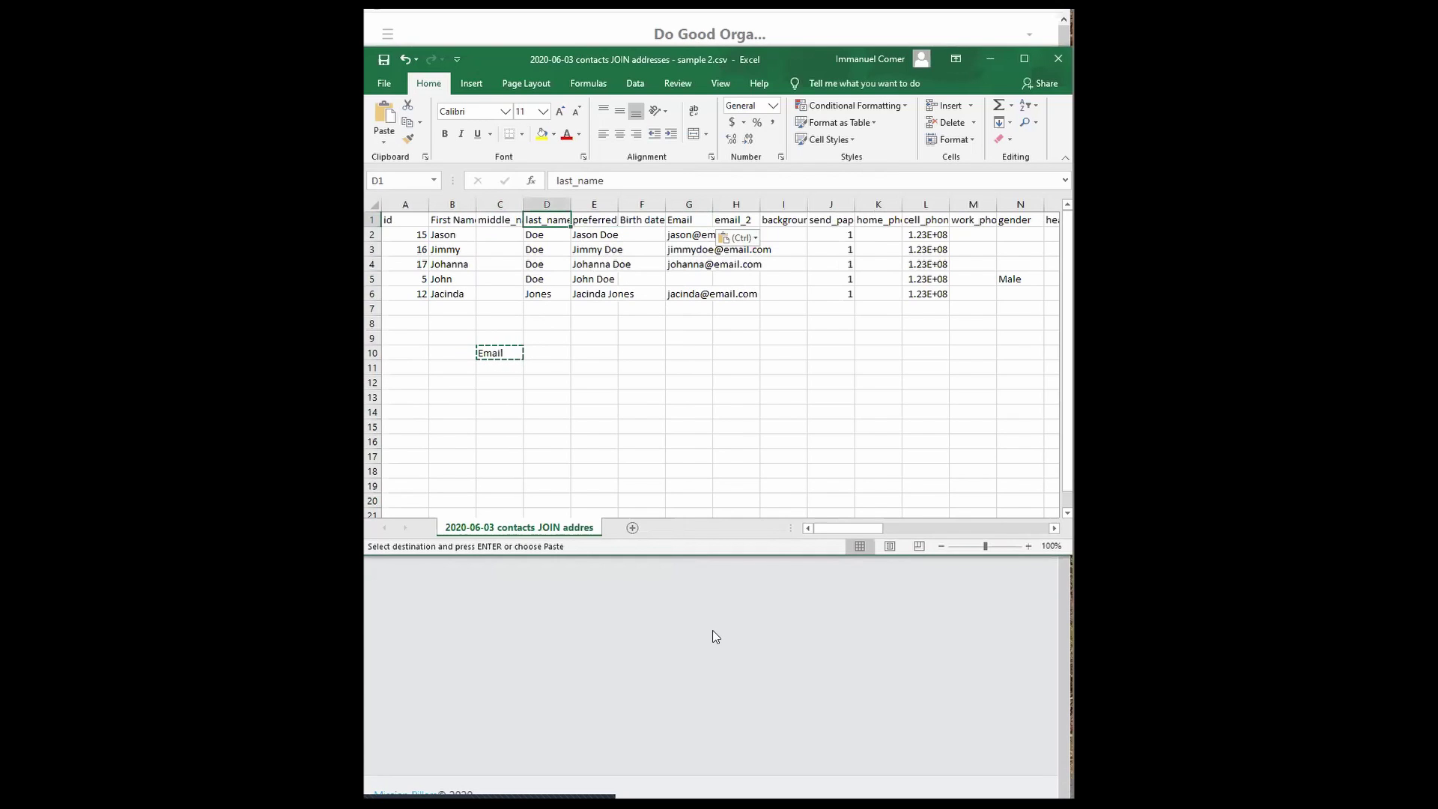
type("Last Name")
key("Return")
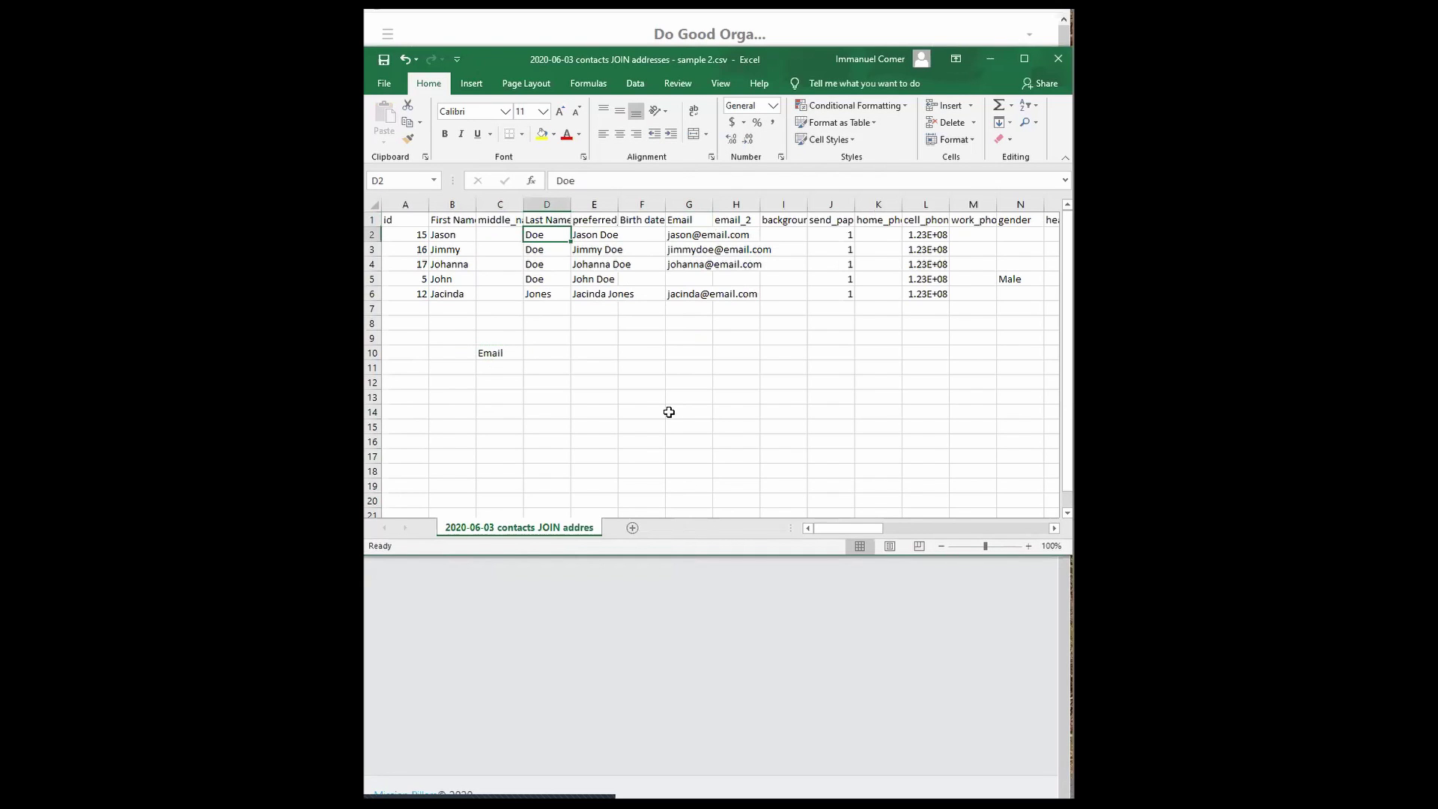
- Delete the middle_name and preferred_name columns from the export sheet
left_click(491, 204)
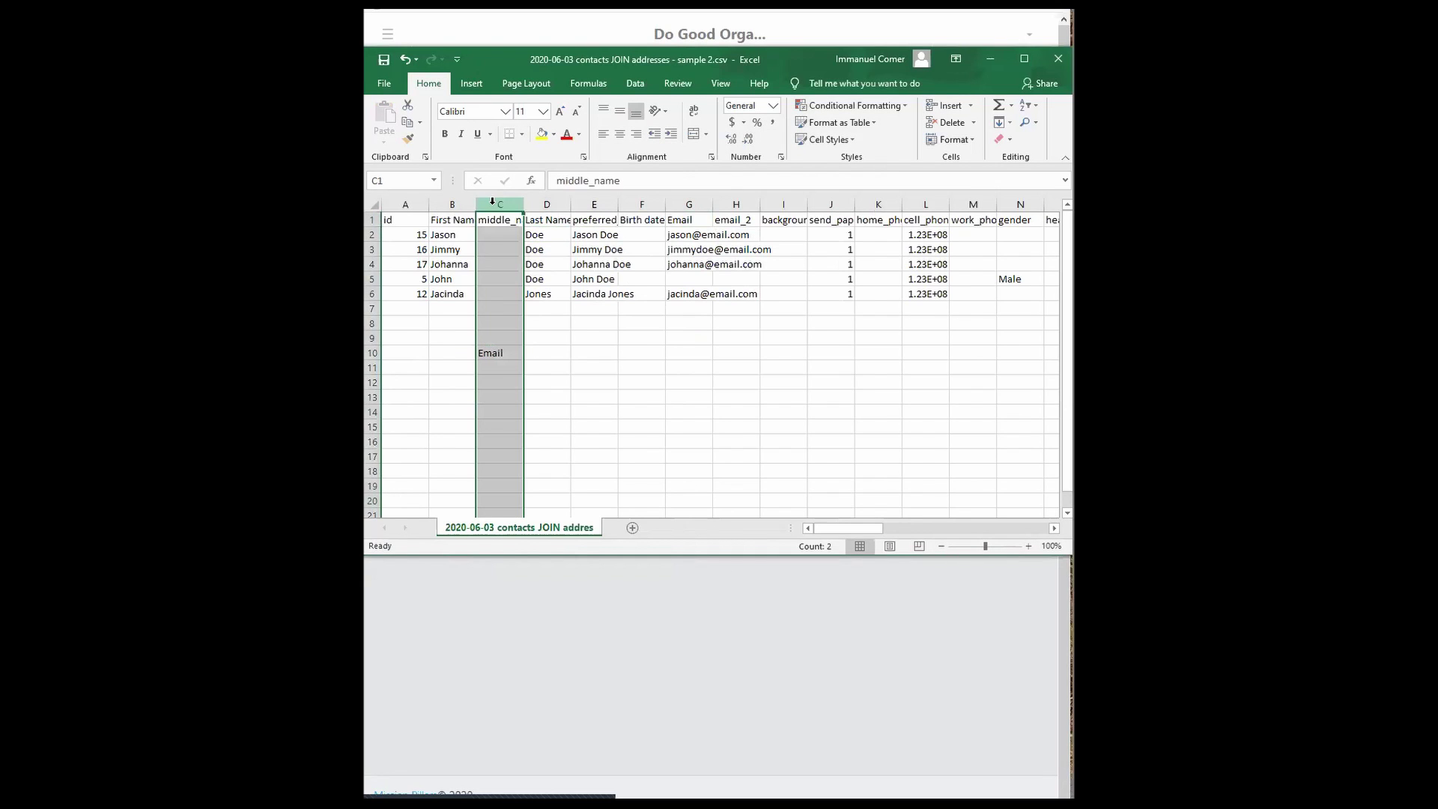
right_click(492, 207)
left_click(530, 326)
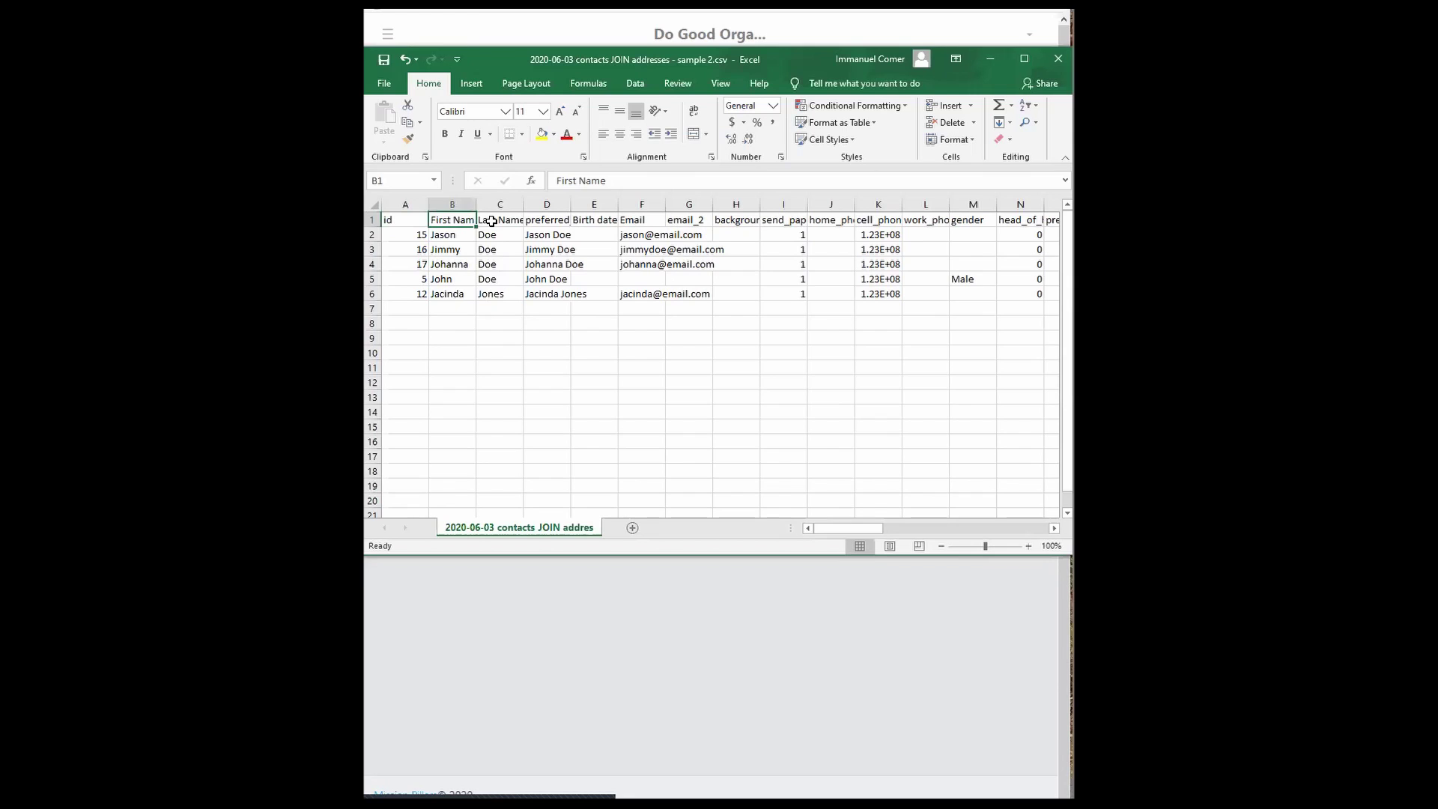
left_click(492, 221)
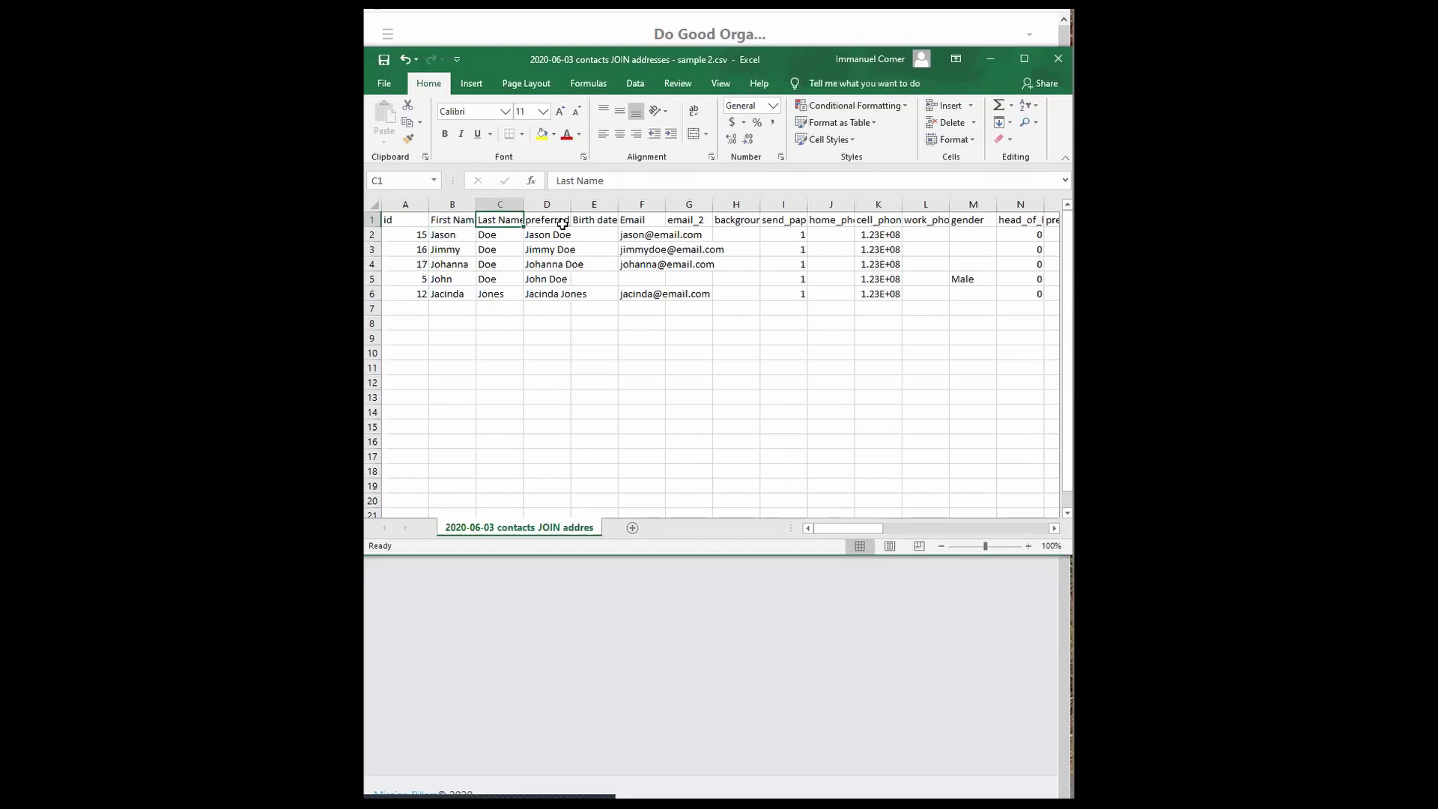
left_click(500, 205)
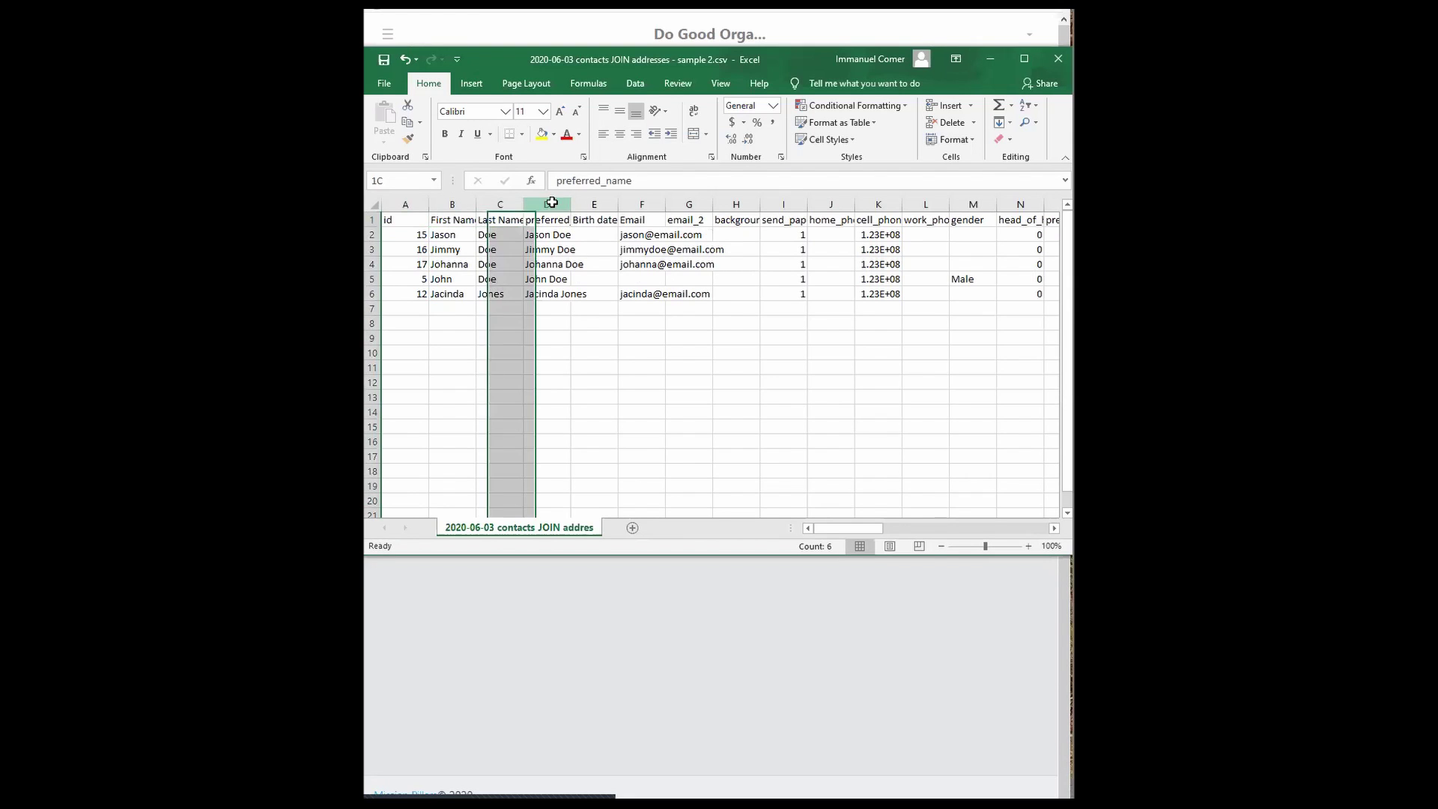
right_click(553, 204)
left_click(592, 323)
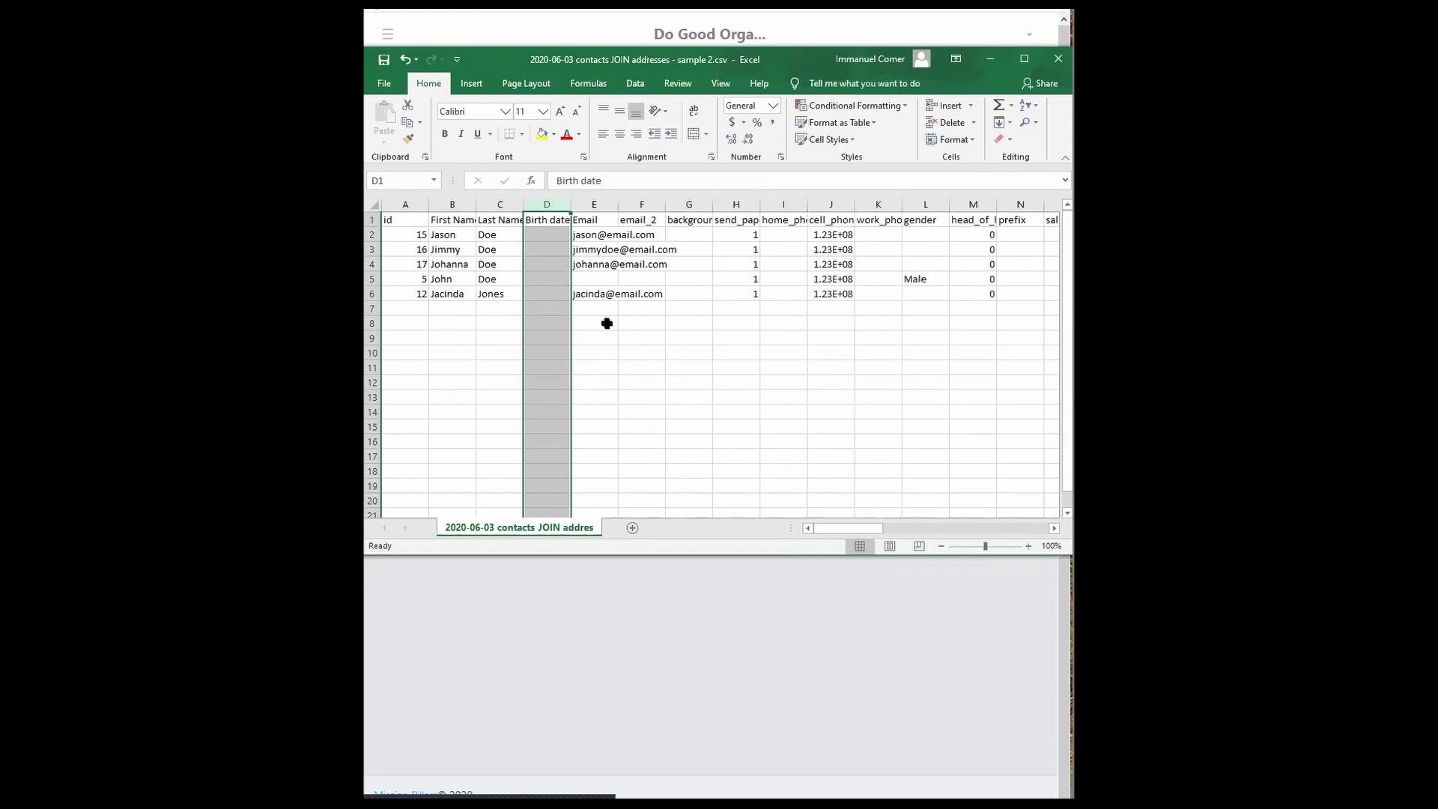
- Widen the Email and email_2 columns so the full addresses fit
left_click(645, 218)
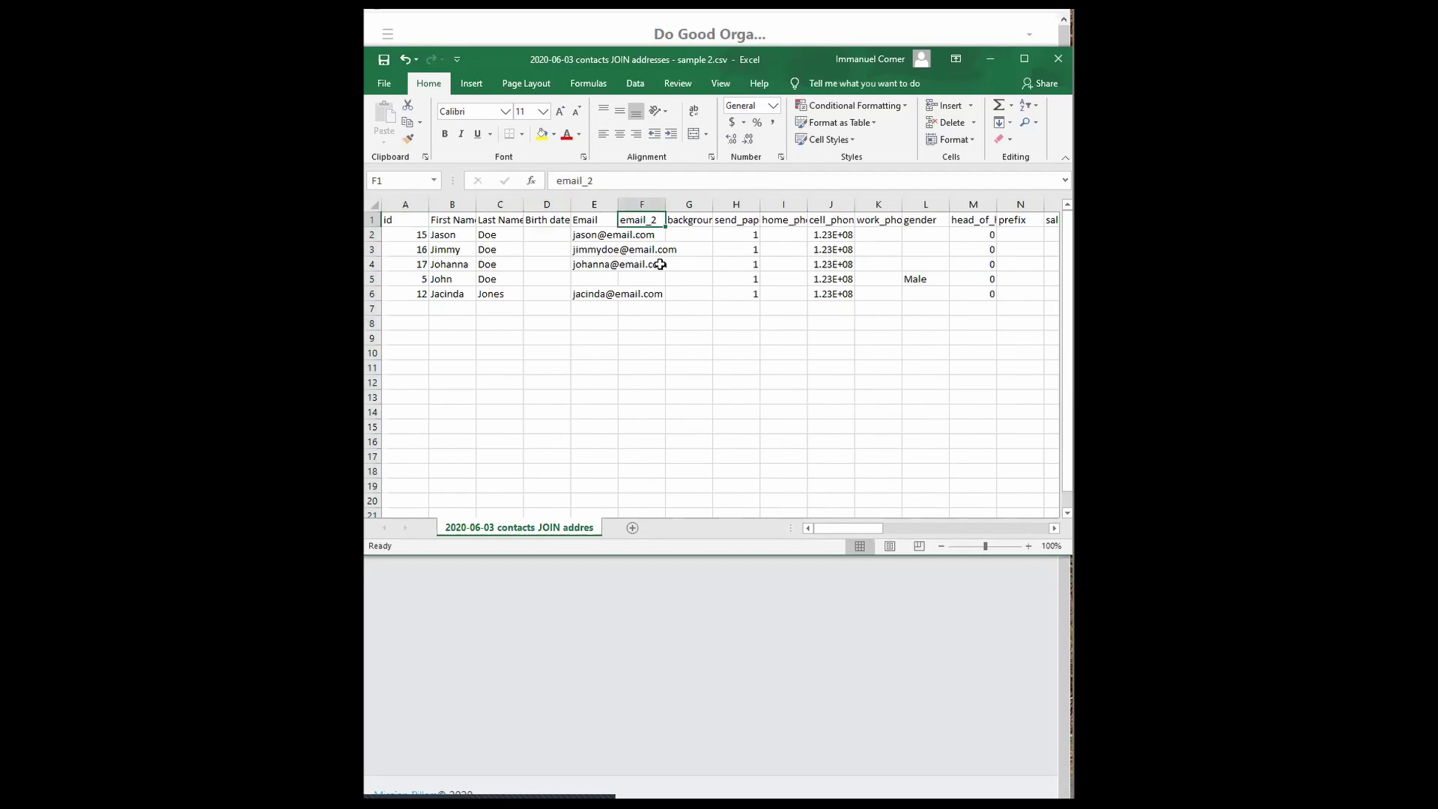
left_click_drag(667, 194, 706, 204)
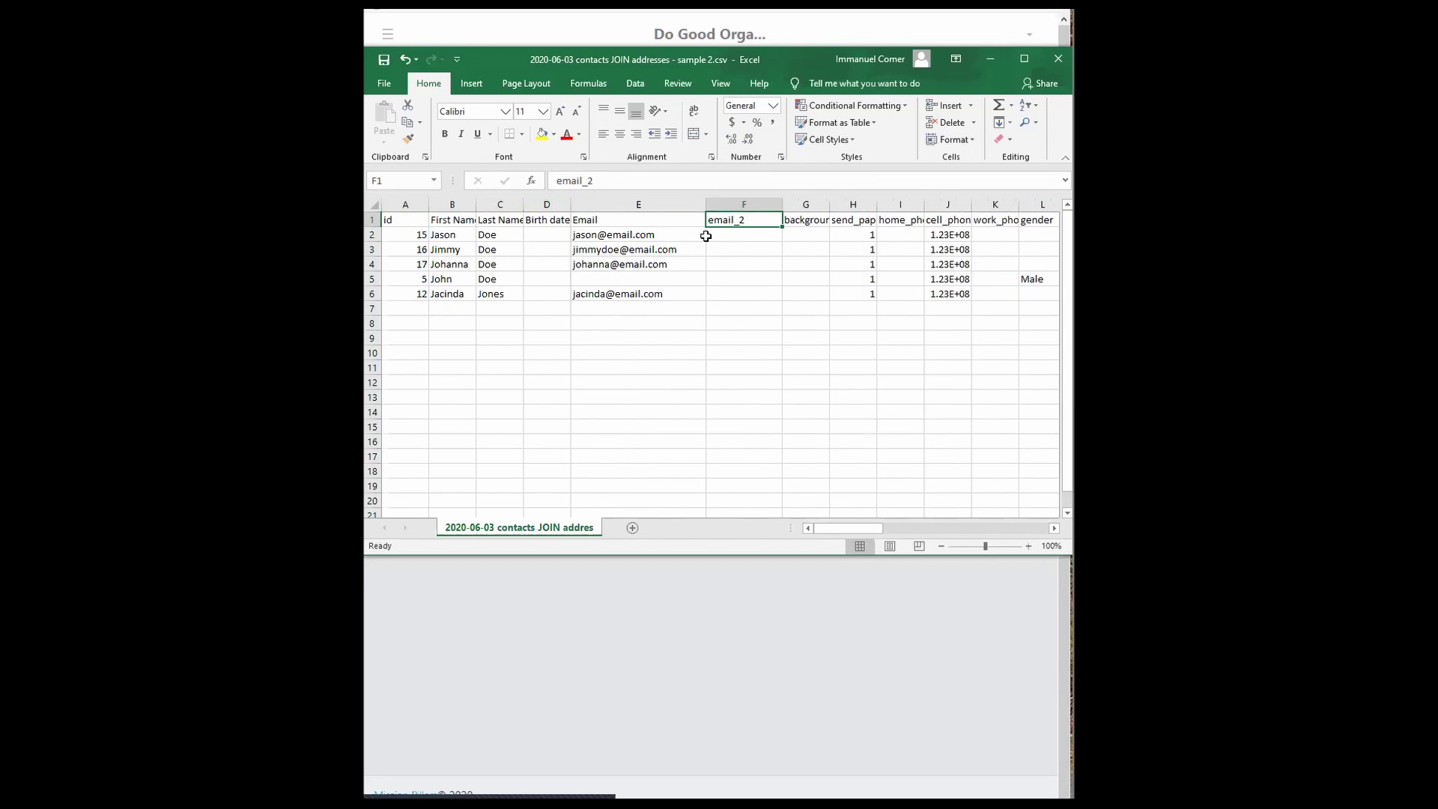
left_click(752, 237)
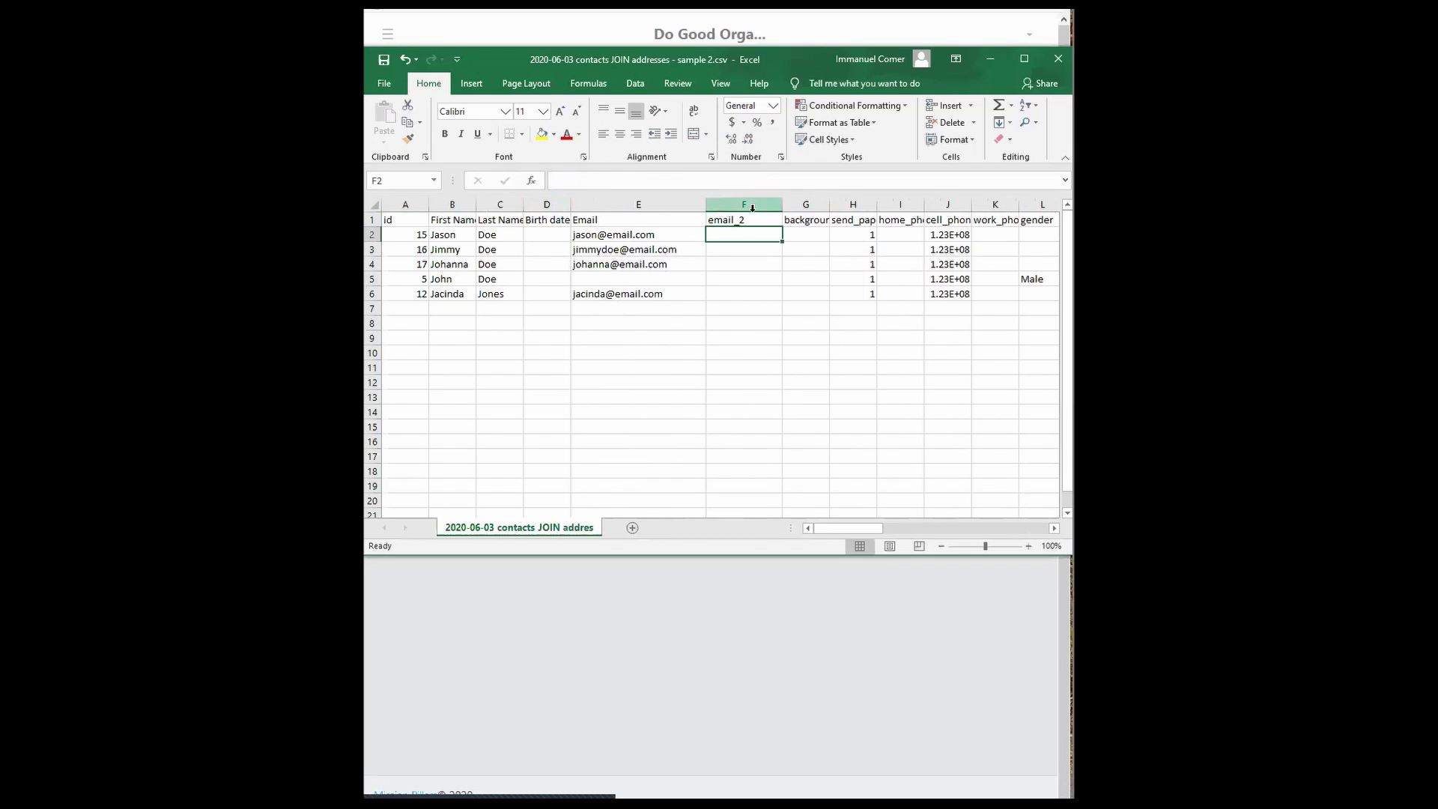
- Delete all columns after email_2, from background_info in column G through type in column AP
left_click_drag(805, 205, 970, 206)
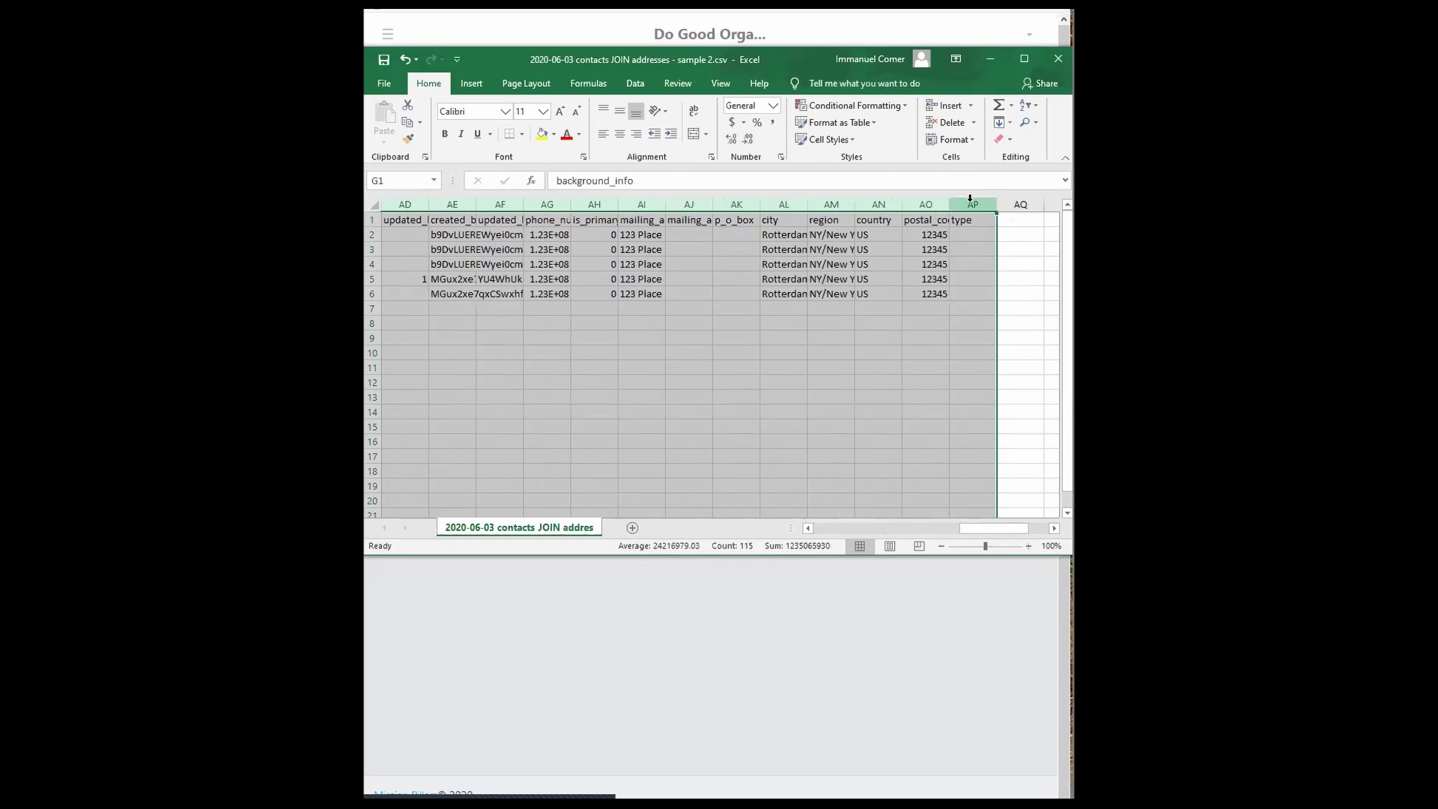
right_click(969, 206)
left_click(906, 322)
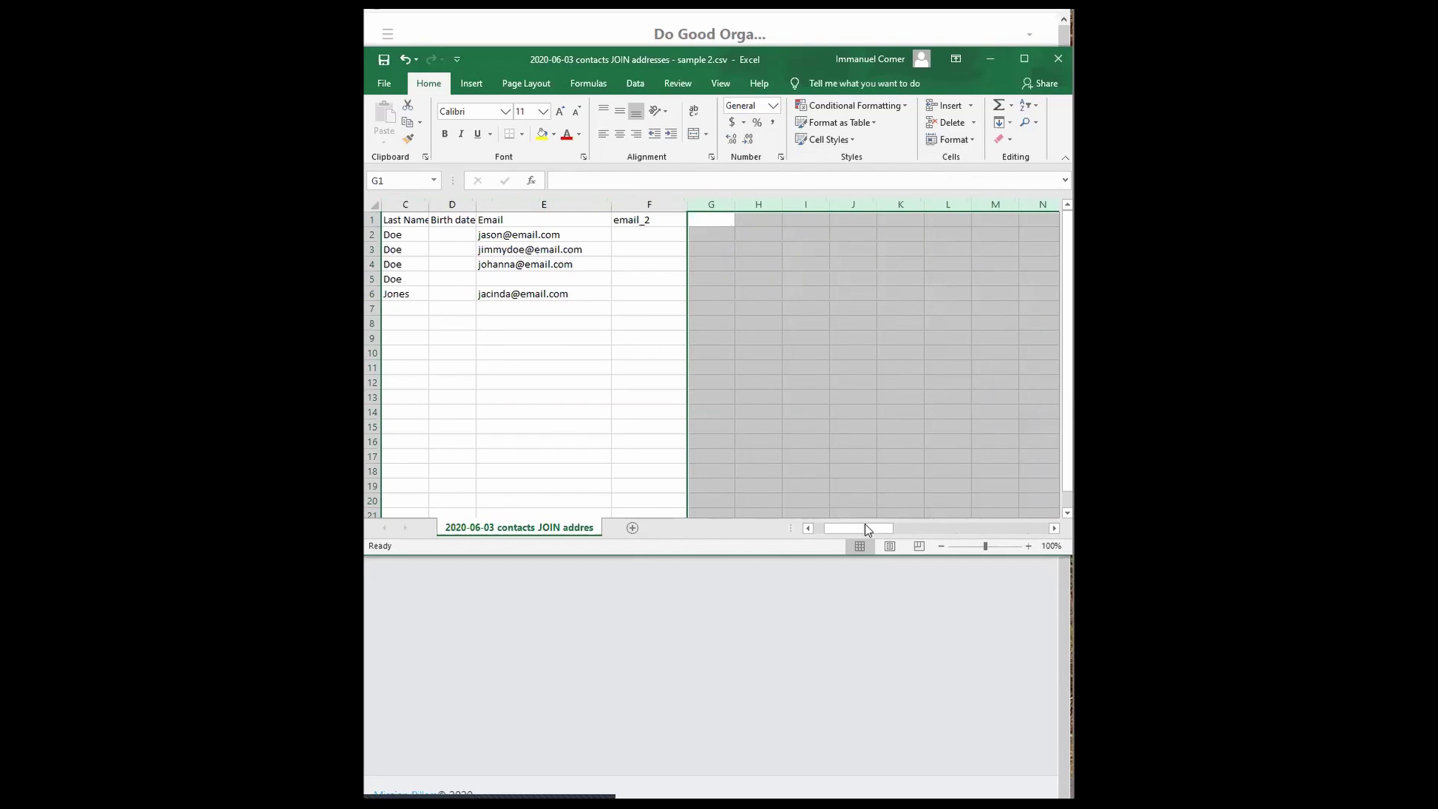
left_click_drag(861, 533, 837, 531)
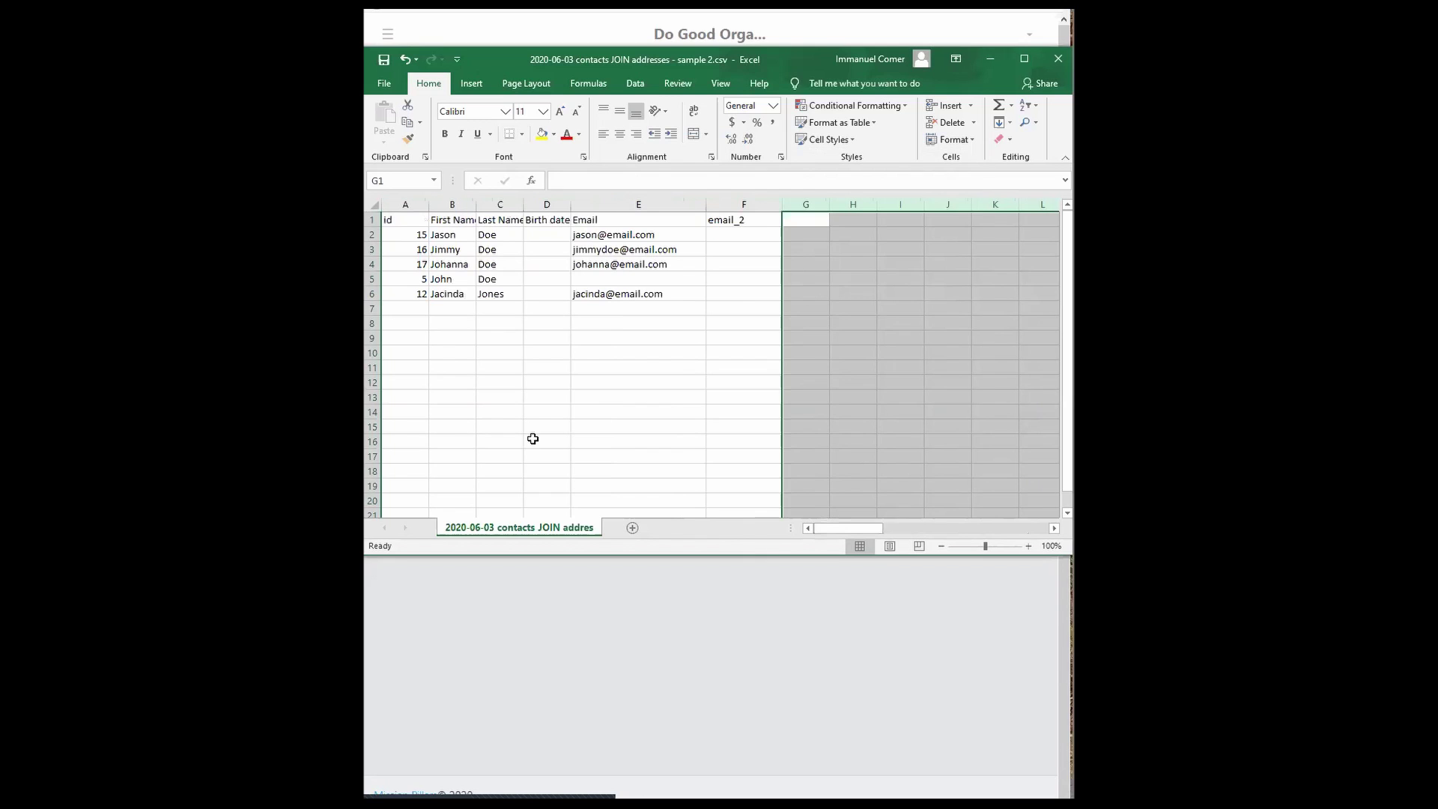
left_click(425, 234)
- Save the sheet in Downloads as the CSV file "import file from external system 2.csv" and return to the contact import page in the browser
left_click(384, 83)
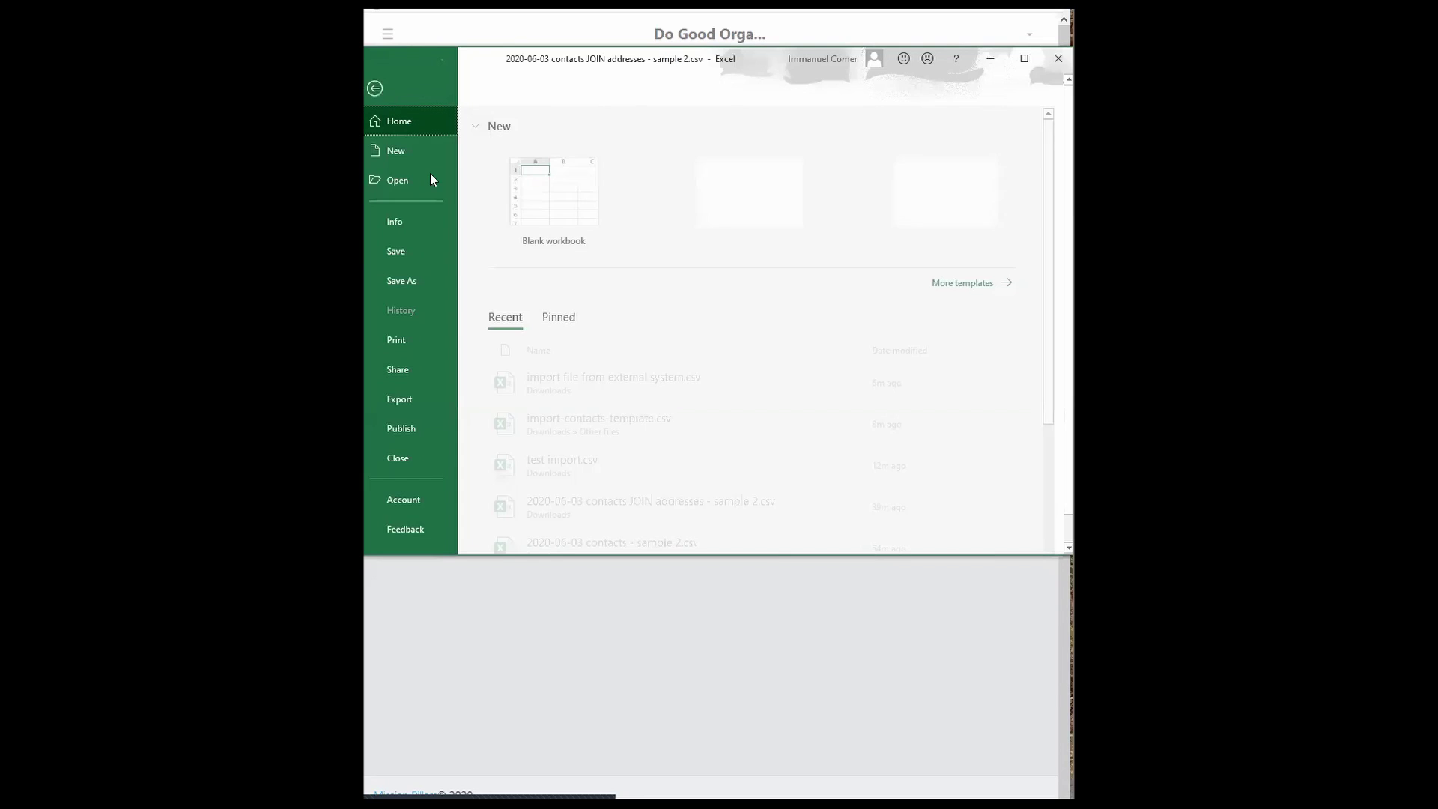
left_click(414, 282)
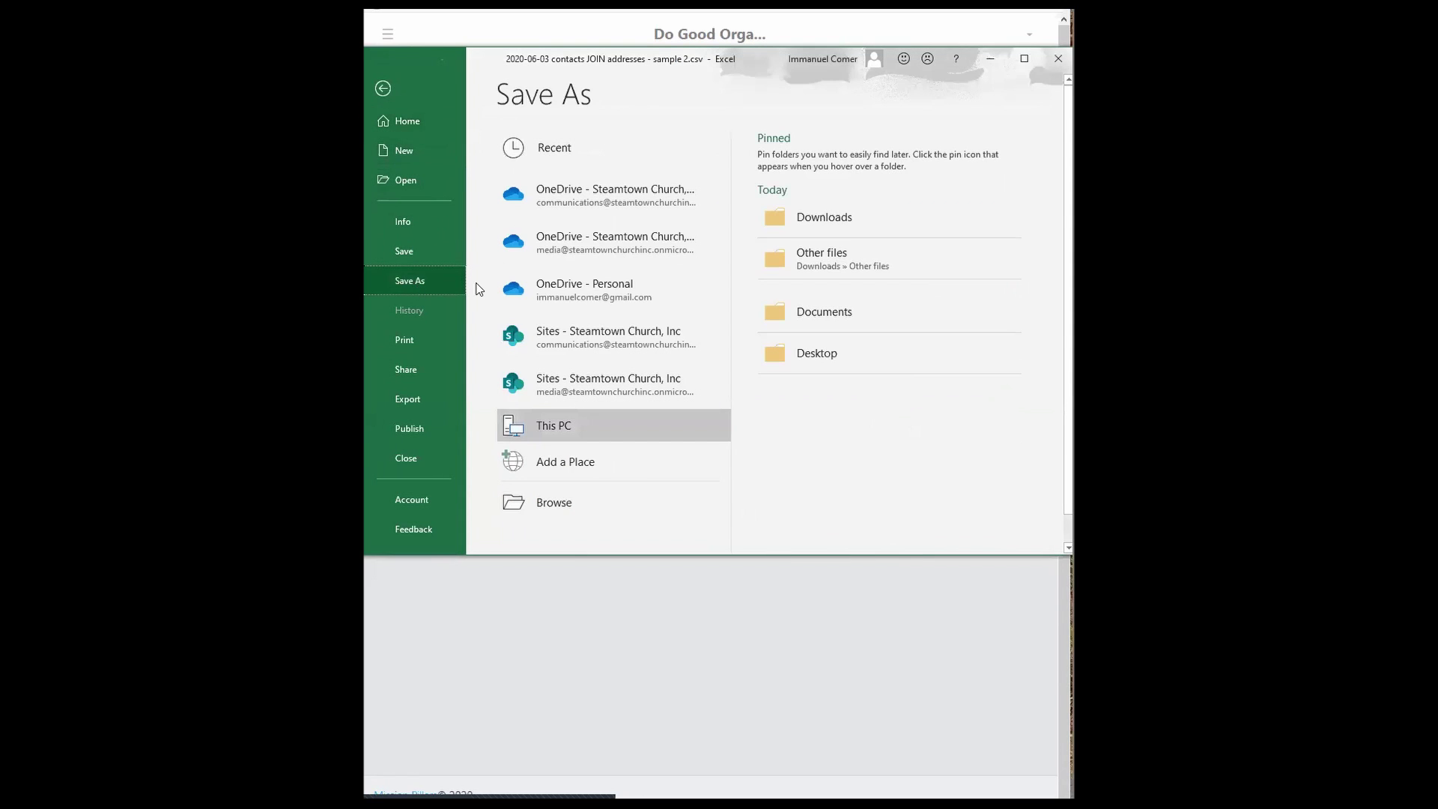
left_click(808, 217)
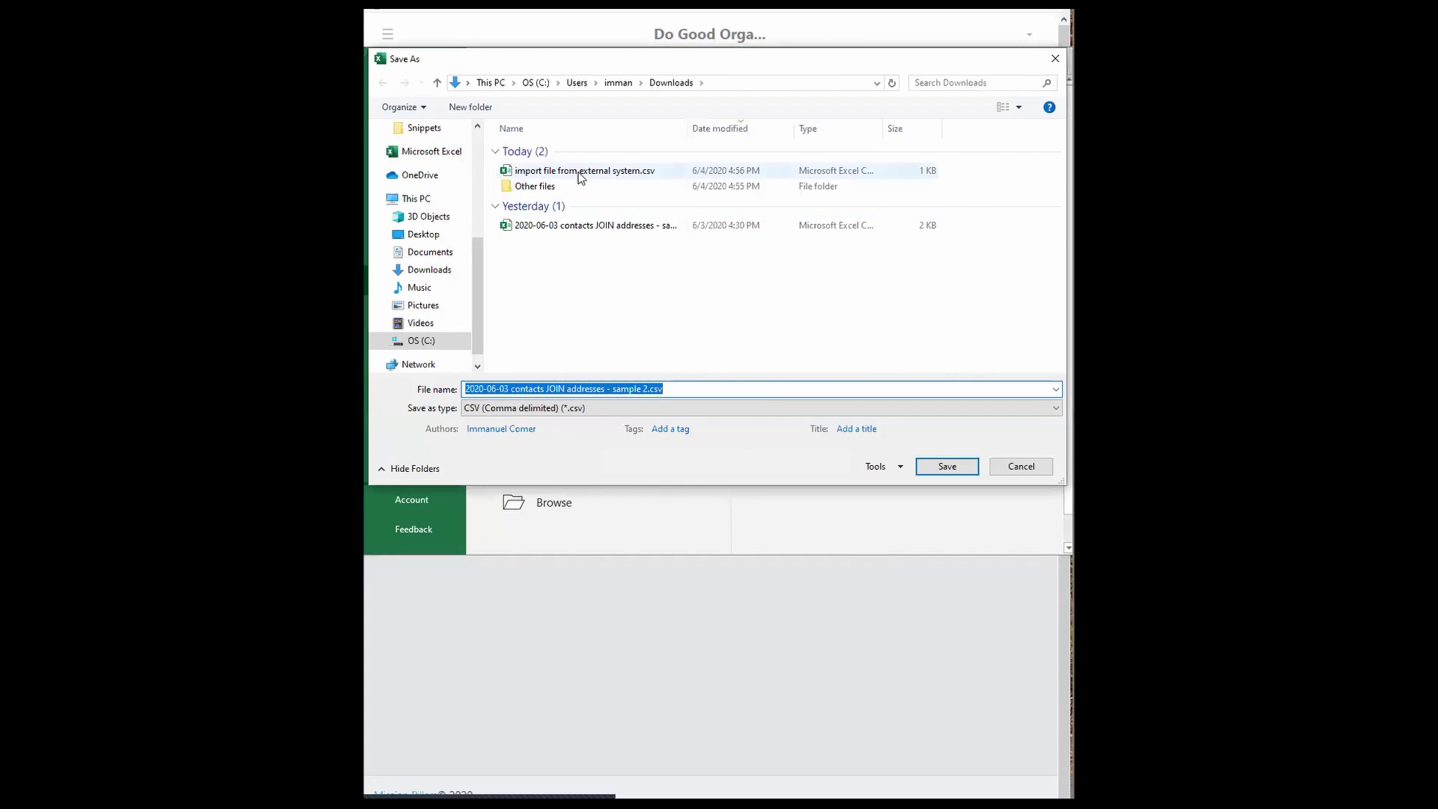
left_click(582, 173)
left_click(668, 390)
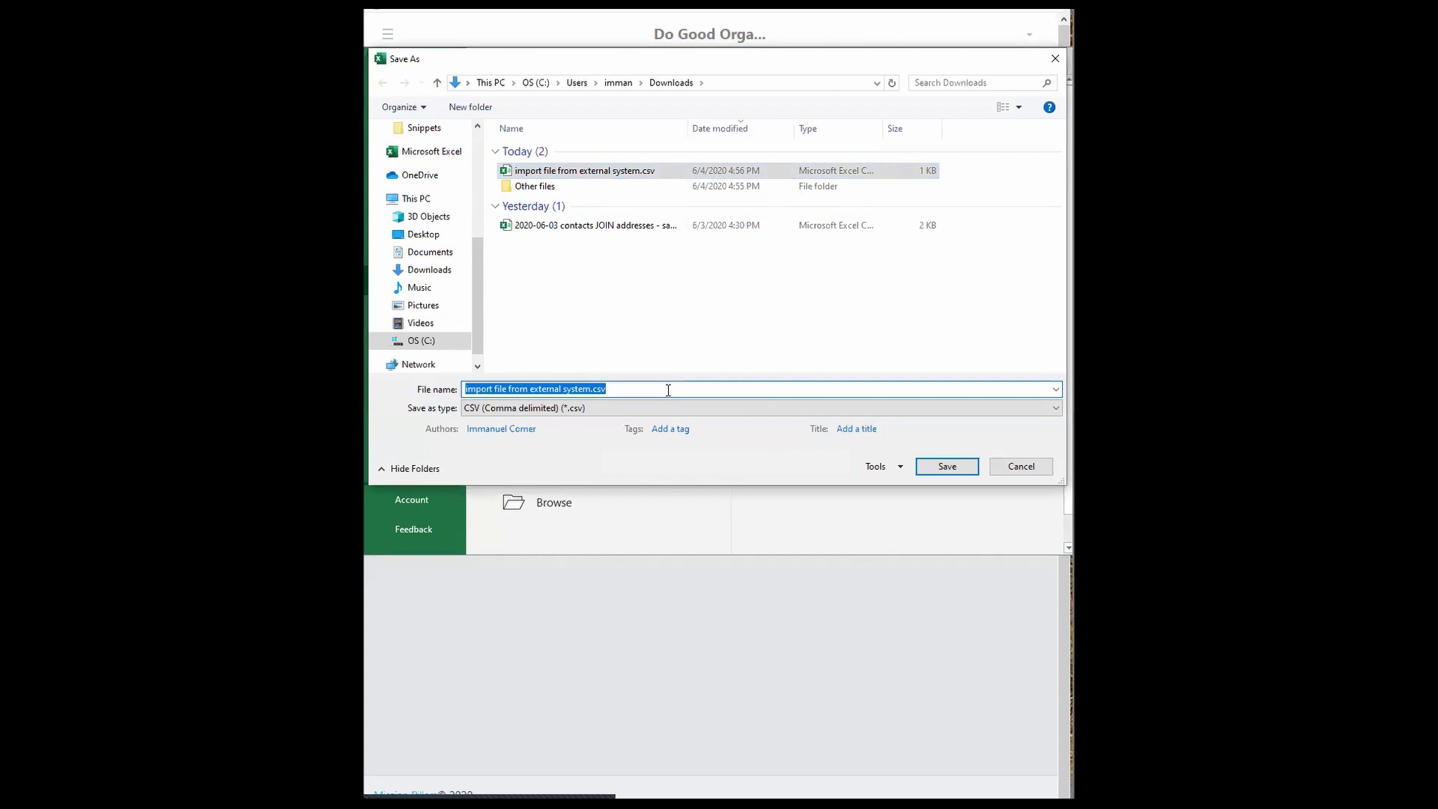
left_click(669, 390)
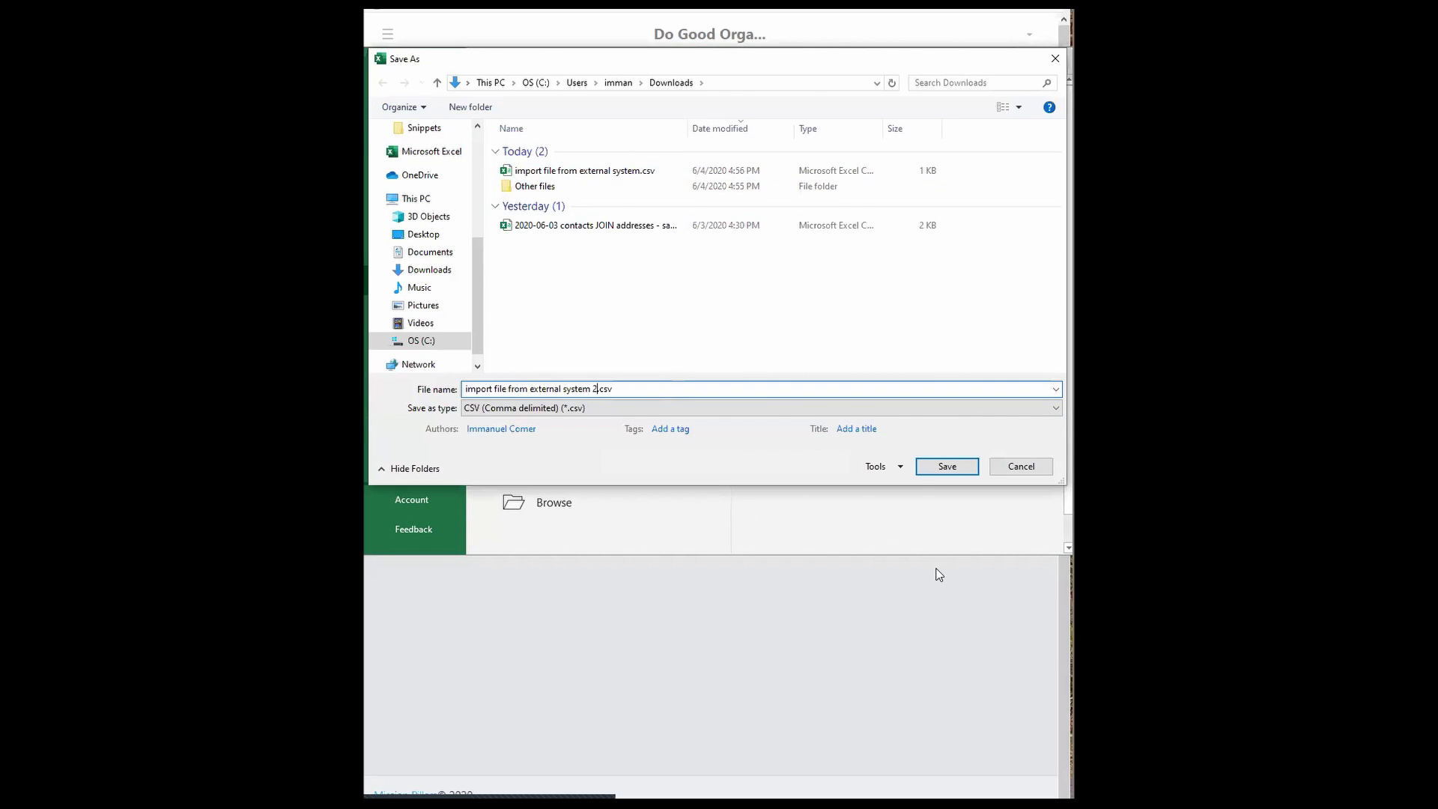
left_click(937, 471)
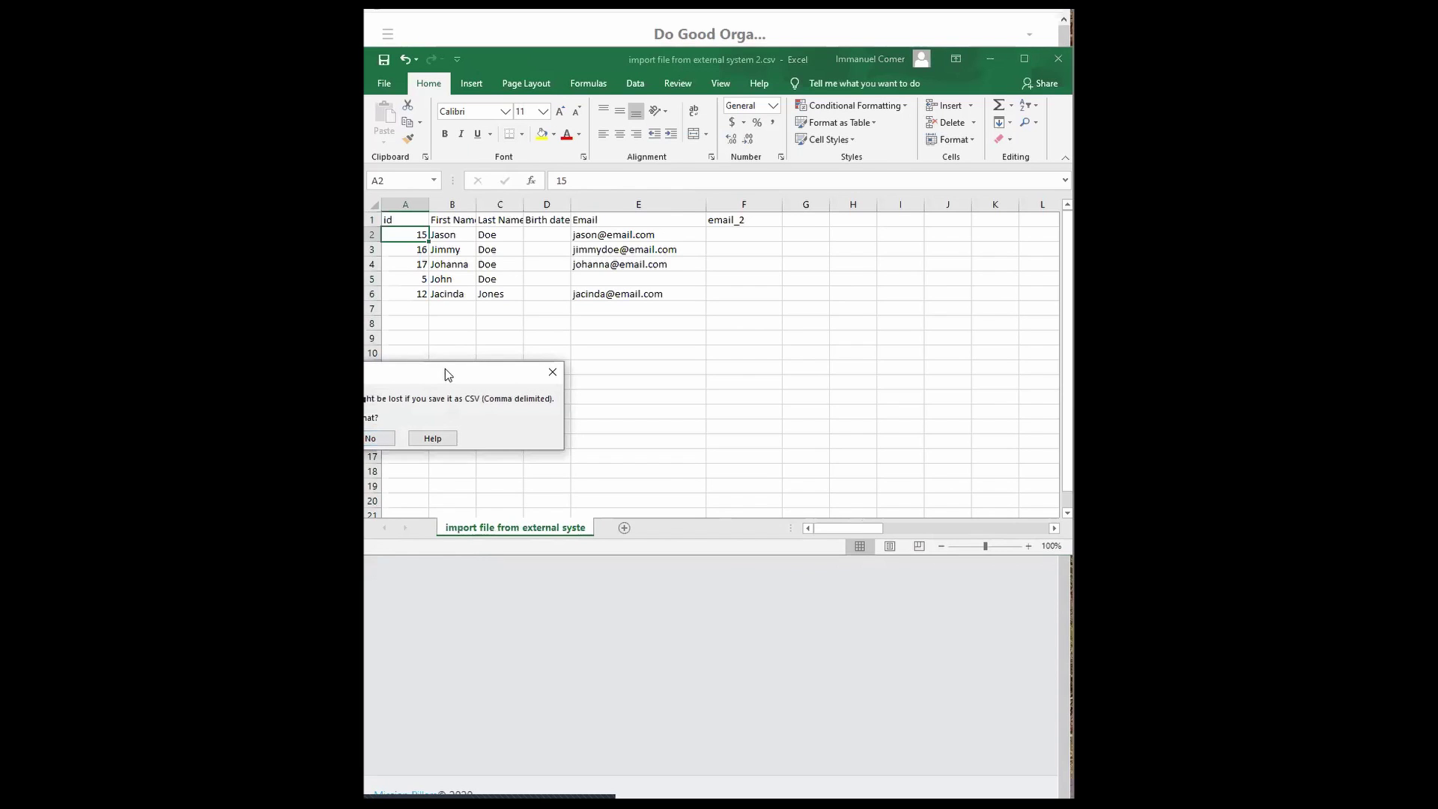
left_click(756, 442)
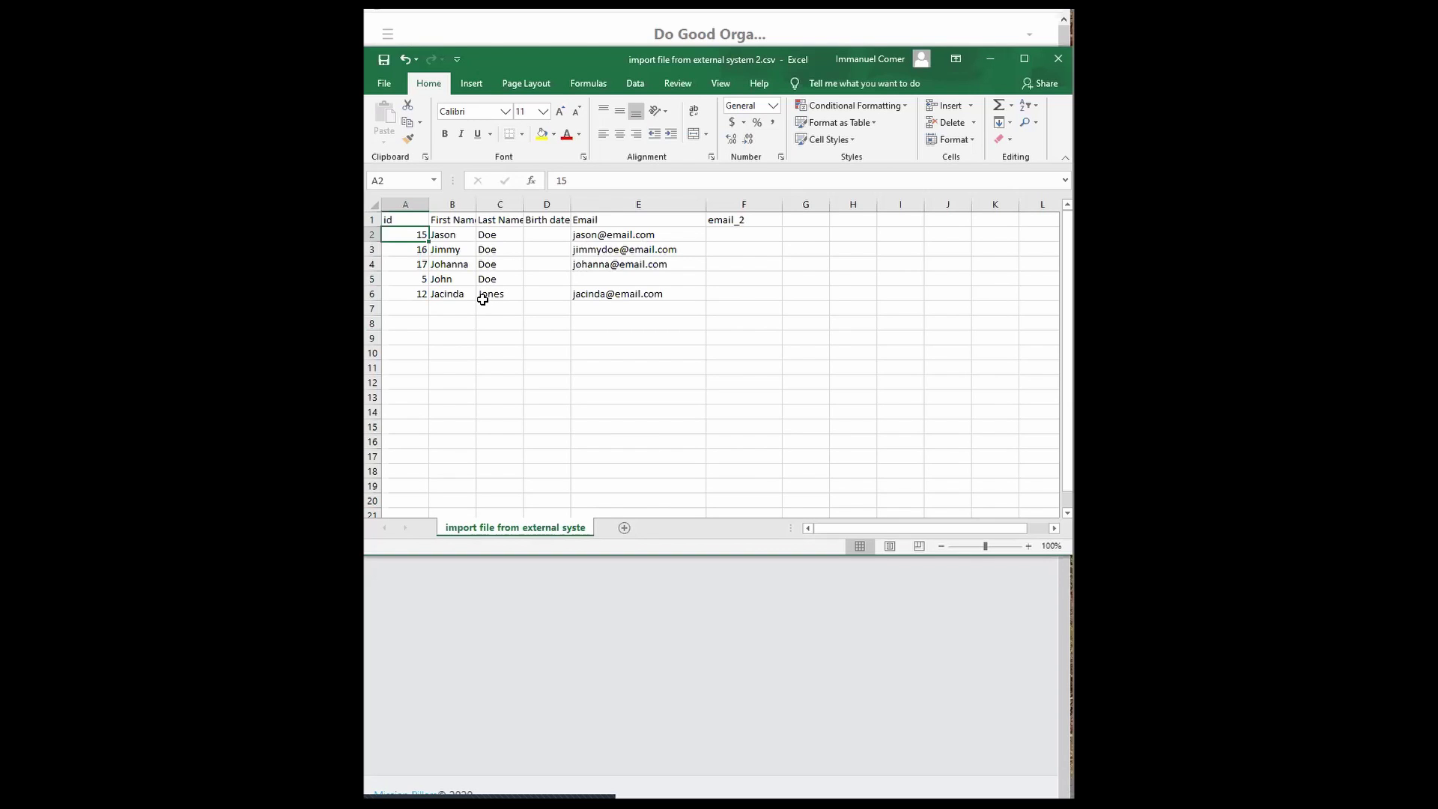
left_click(595, 633)
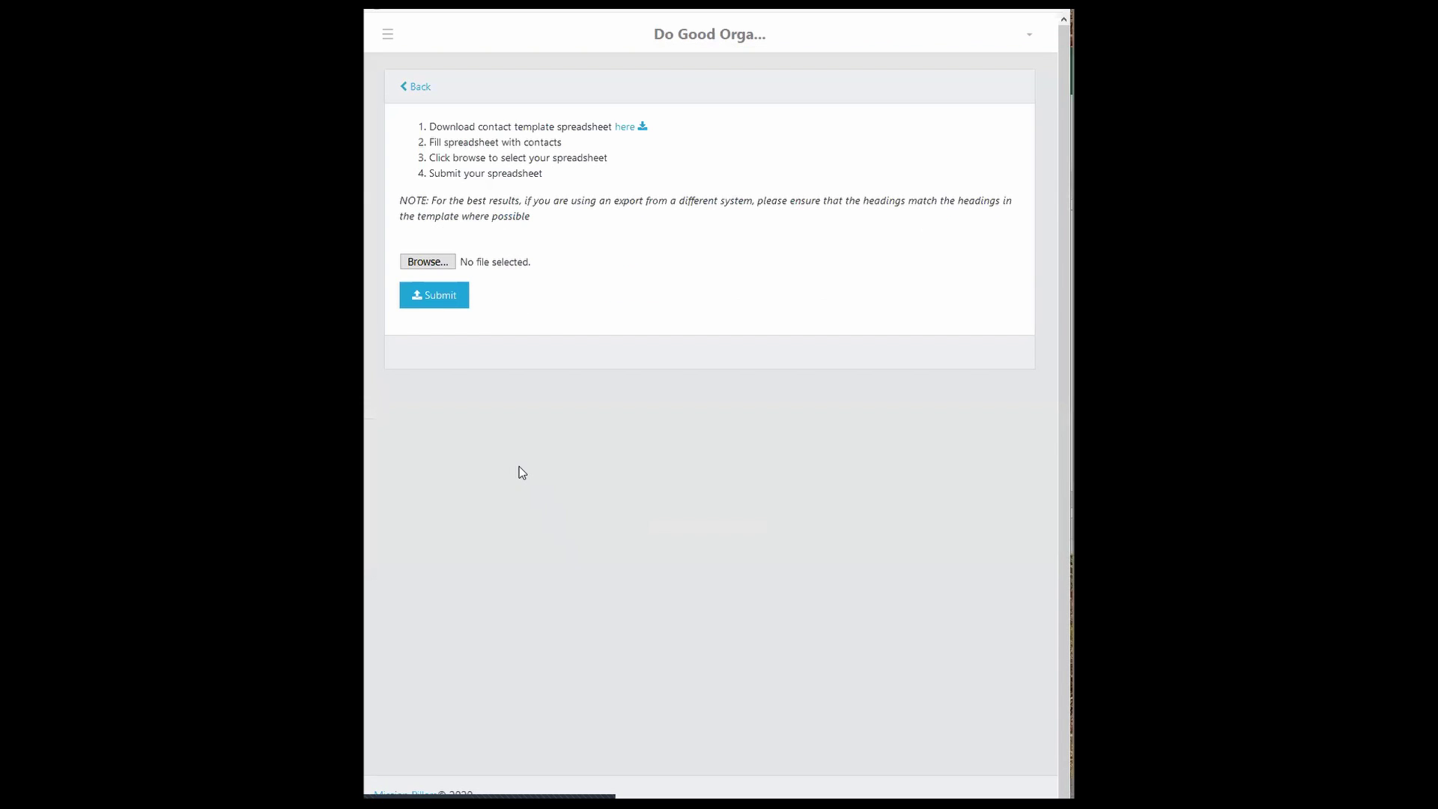